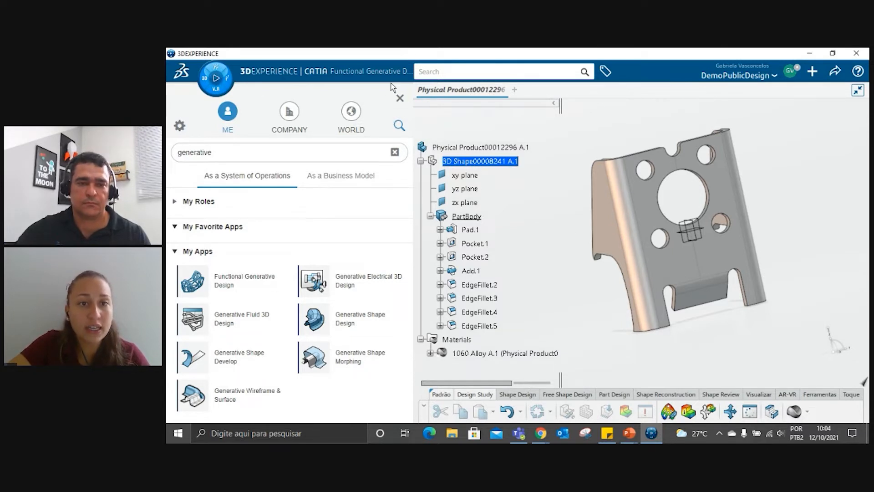
Step: Close the app list and examine the bracket, its feature tree and the Part Design and Design Study tools
{"action": "left_click", "coordinate": [401, 99]}
{"action": "middle_click_drag", "start_coordinate": [611, 288], "coordinate": [663, 230]}
{"action": "middle_click_drag", "start_coordinate": [491, 301], "coordinate": [416, 136]}
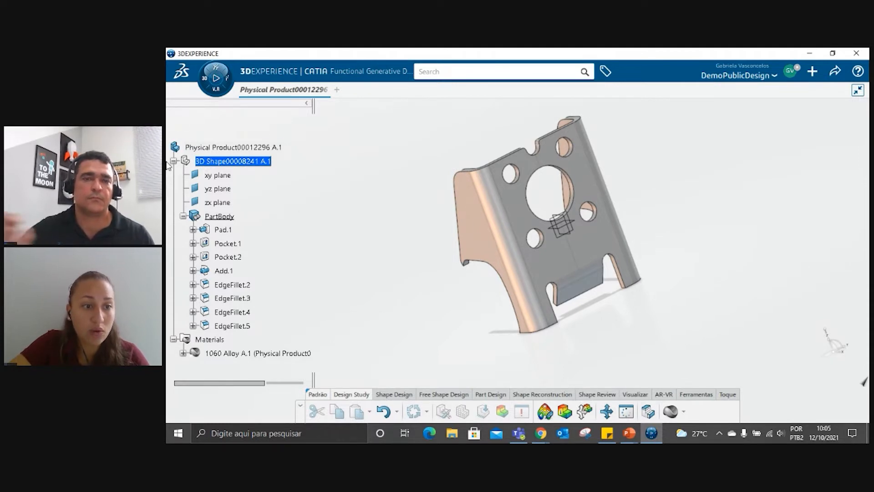
{"action": "scroll", "coordinate": [223, 255], "scroll_direction": "down", "scroll_amount": 3}
{"action": "scroll", "coordinate": [183, 152], "scroll_direction": "up", "scroll_amount": 3}
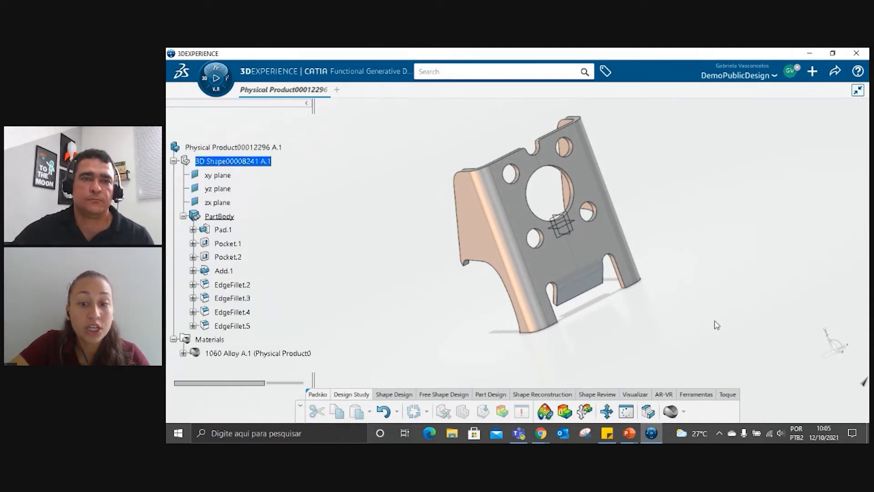
{"action": "left_click", "coordinate": [503, 395]}
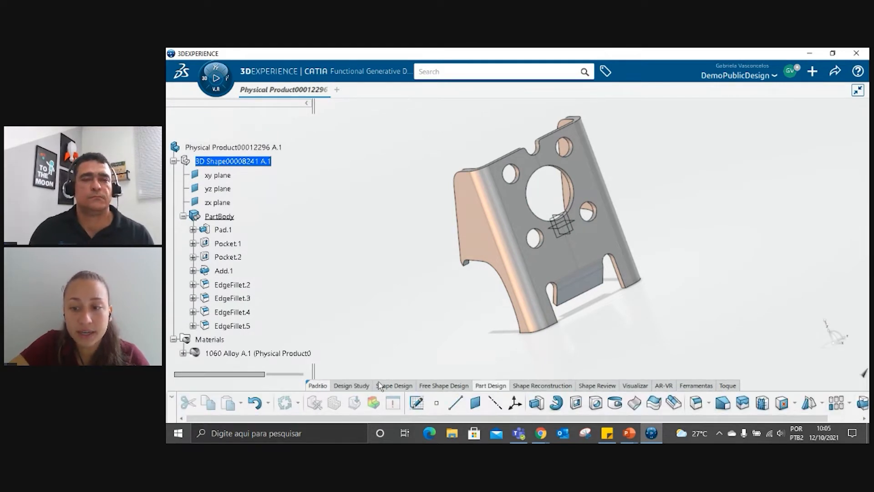
{"action": "left_click", "coordinate": [341, 387]}
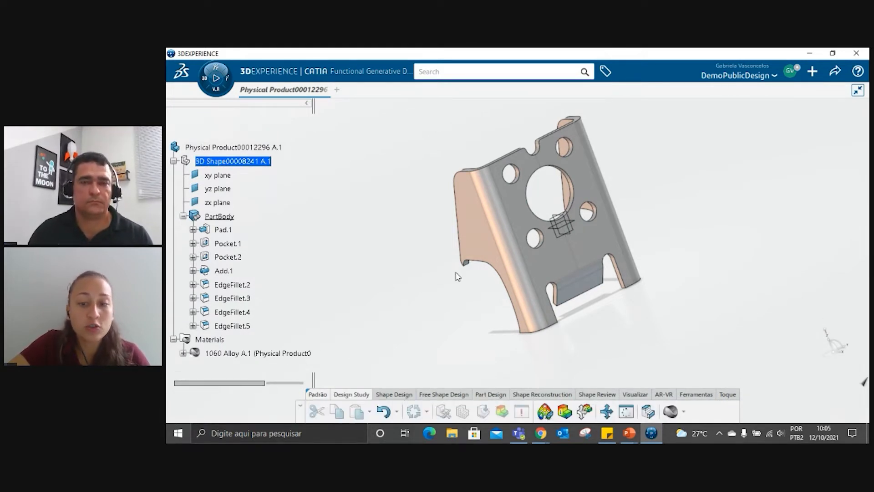
{"action": "middle_click_drag", "start_coordinate": [559, 299], "coordinate": [496, 276]}
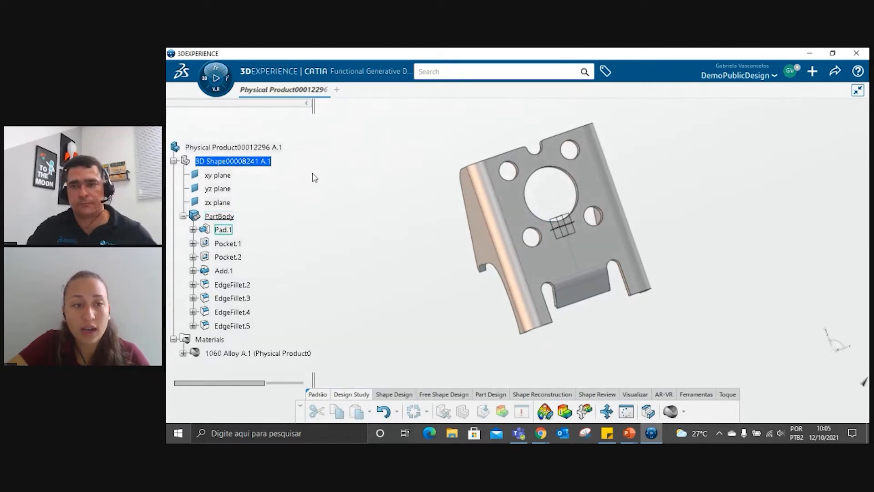
{"action": "scroll", "coordinate": [256, 228], "scroll_direction": "down", "scroll_amount": 1}
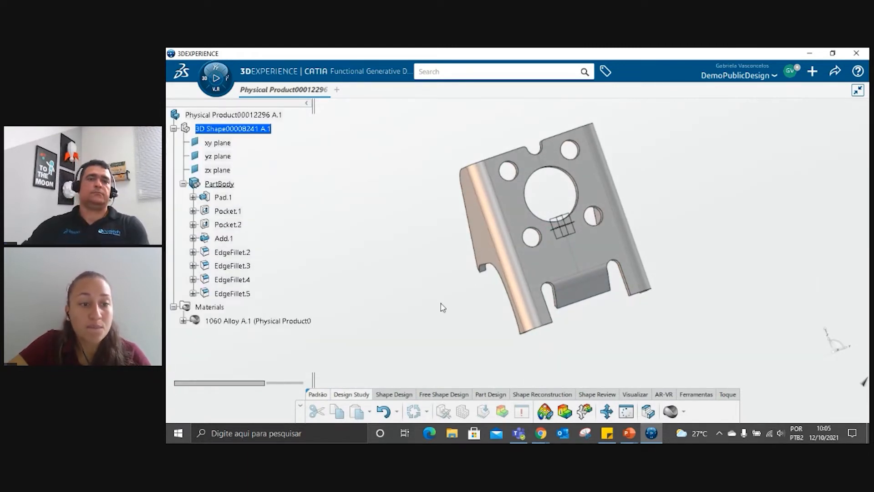
{"action": "middle_click_drag", "start_coordinate": [504, 221], "coordinate": [575, 269]}
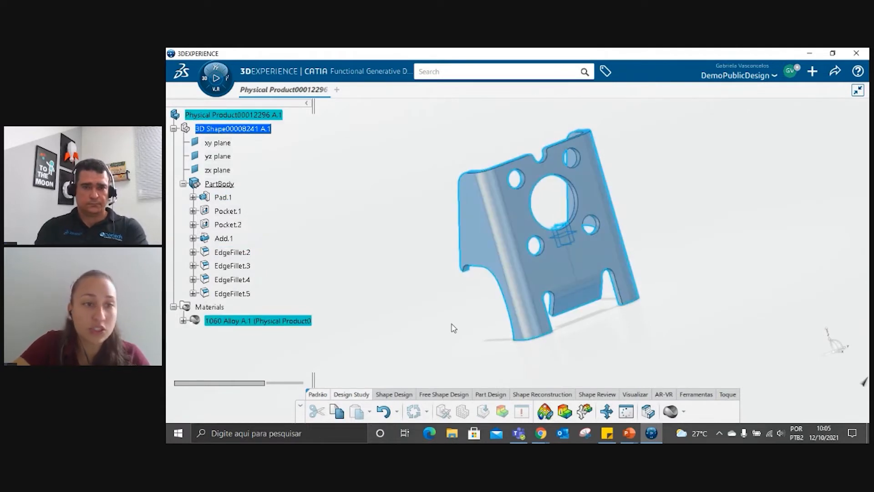
Step: Delete the 1060 Alloy material assigned to the physical product
{"action": "left_click", "coordinate": [212, 110]}
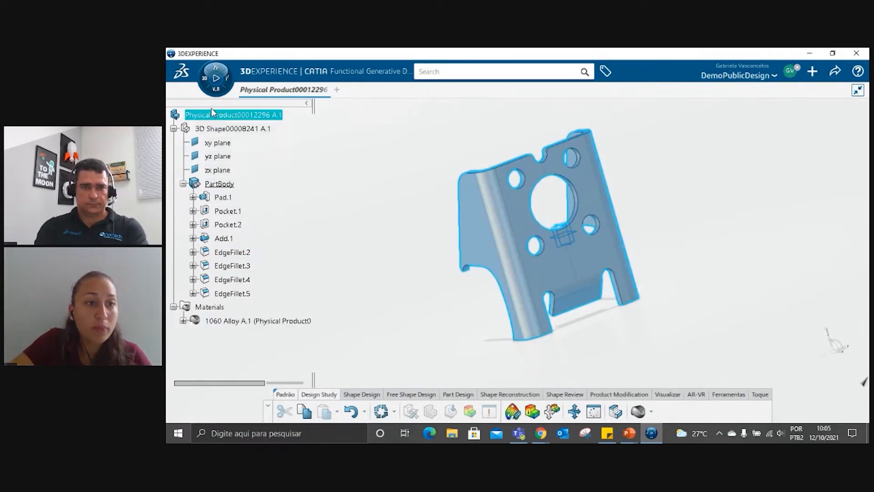
{"action": "left_click", "coordinate": [304, 321]}
{"action": "key", "text": "Delete"}
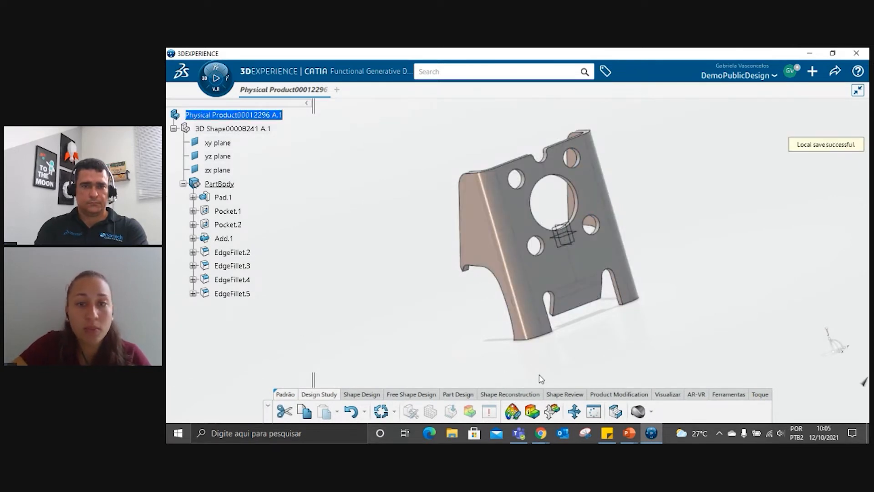
Step: Apply the 1060 Alloy core material from the Aluminium Alloys group to the bracket and close the Material Palette
{"action": "left_click", "coordinate": [638, 412]}
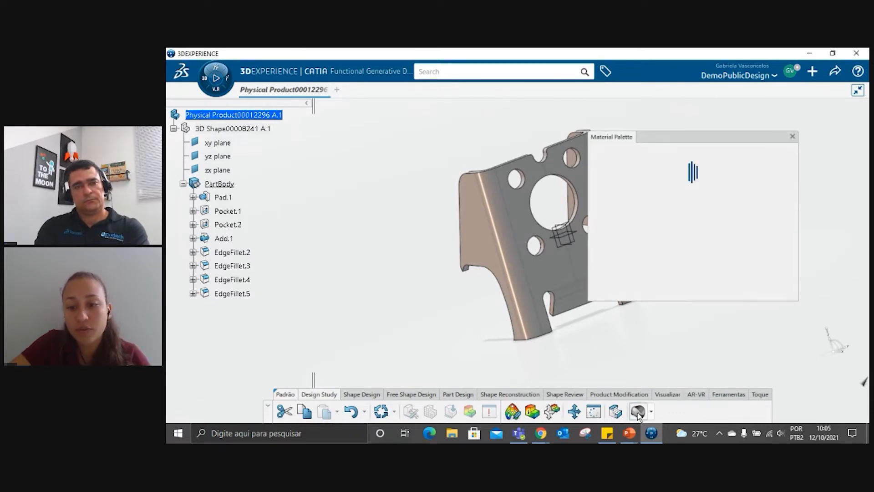
{"action": "middle_click_drag", "start_coordinate": [501, 333], "coordinate": [404, 326]}
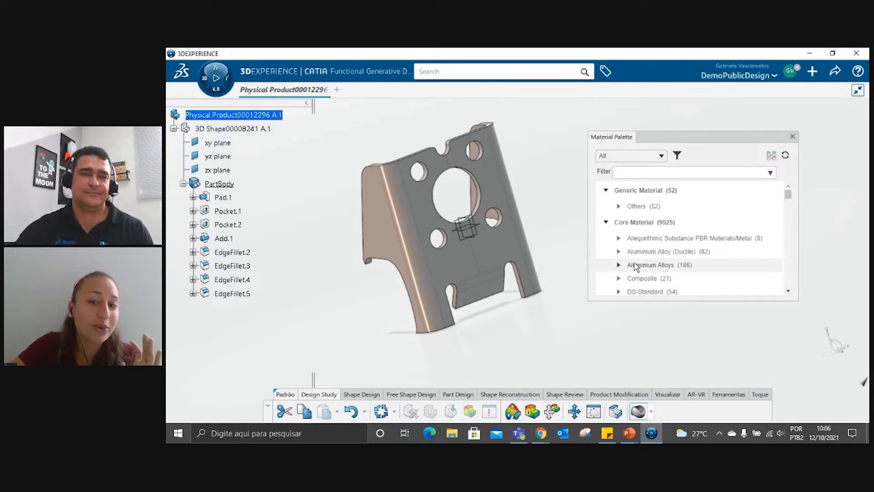
{"action": "left_click", "coordinate": [619, 265]}
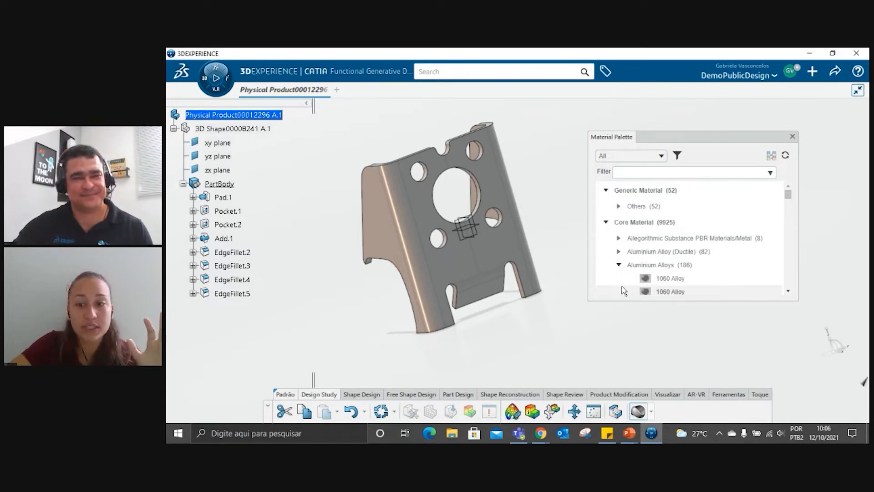
{"action": "scroll", "coordinate": [626, 286], "scroll_direction": "down", "scroll_amount": 4}
{"action": "scroll", "coordinate": [644, 246], "scroll_direction": "up", "scroll_amount": 4}
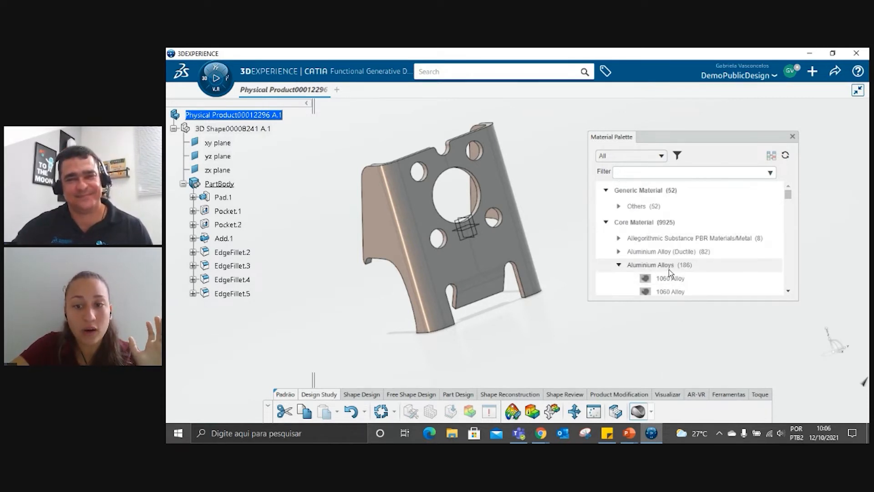
{"action": "left_click_drag", "start_coordinate": [669, 278], "coordinate": [427, 210]}
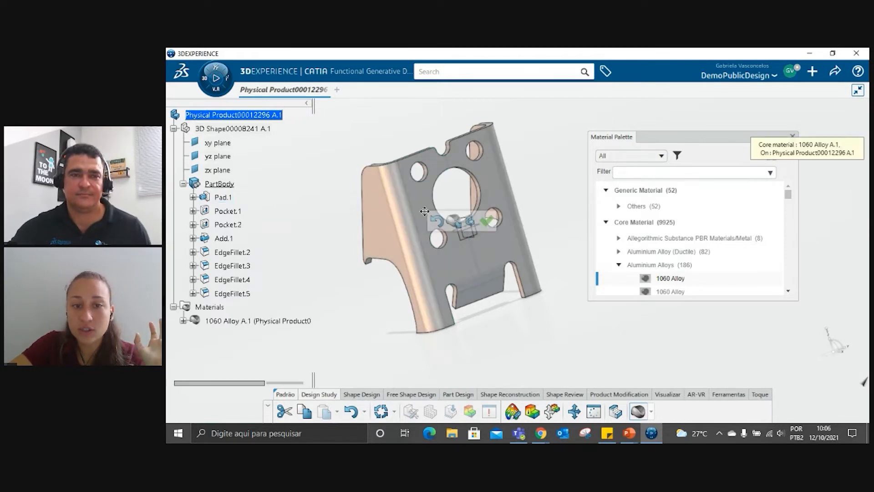
{"action": "left_click", "coordinate": [488, 225]}
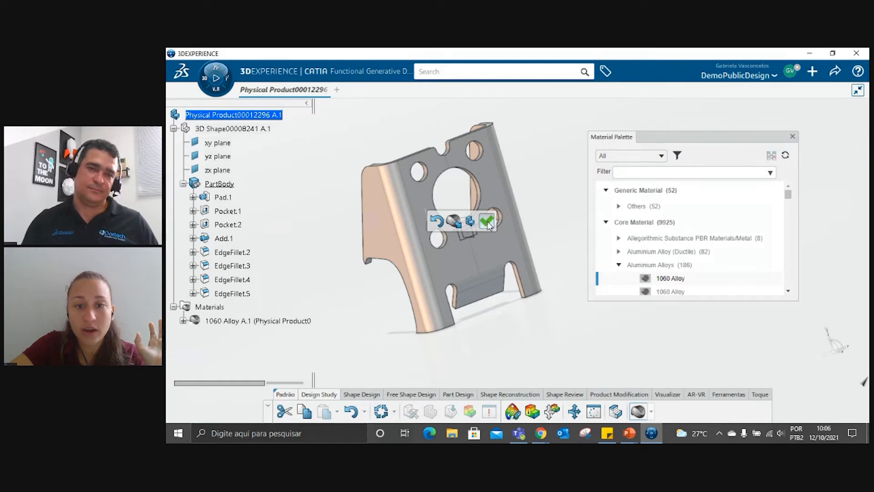
{"action": "left_click", "coordinate": [793, 137]}
Step: Open the simulation-domain definition of the applied 1060 Alloy and widen the dialog to read its elastic properties
{"action": "left_click", "coordinate": [183, 321]}
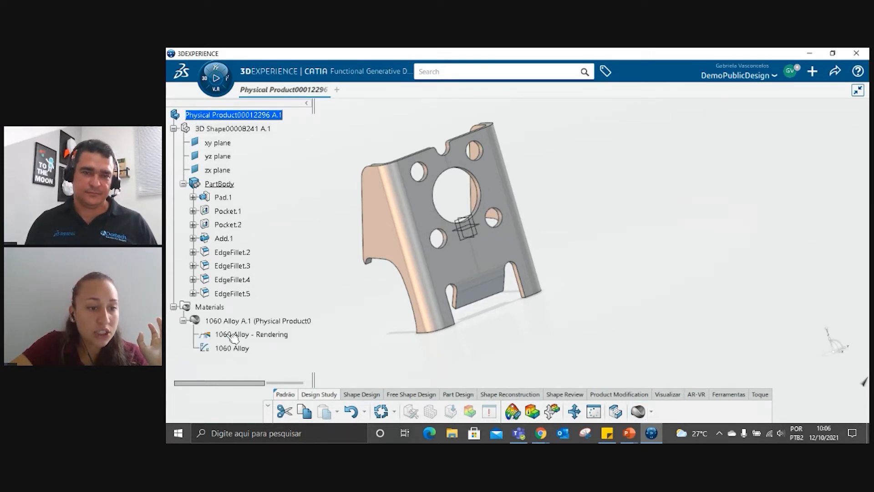
{"action": "scroll", "coordinate": [190, 327], "scroll_direction": "down", "scroll_amount": 3}
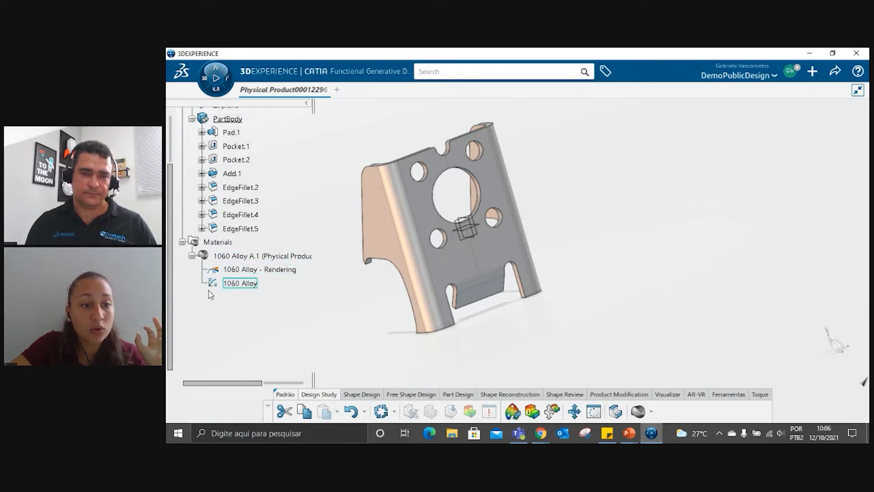
{"action": "left_click", "coordinate": [248, 284]}
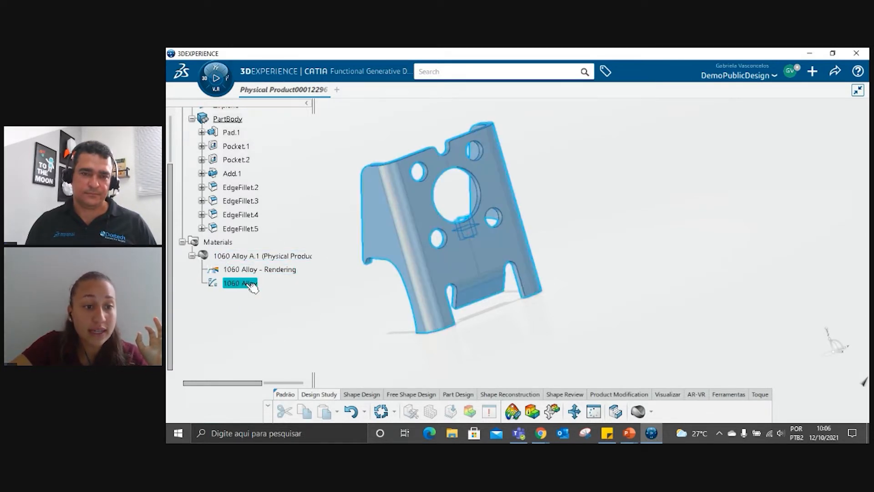
{"action": "double_click", "coordinate": [242, 283]}
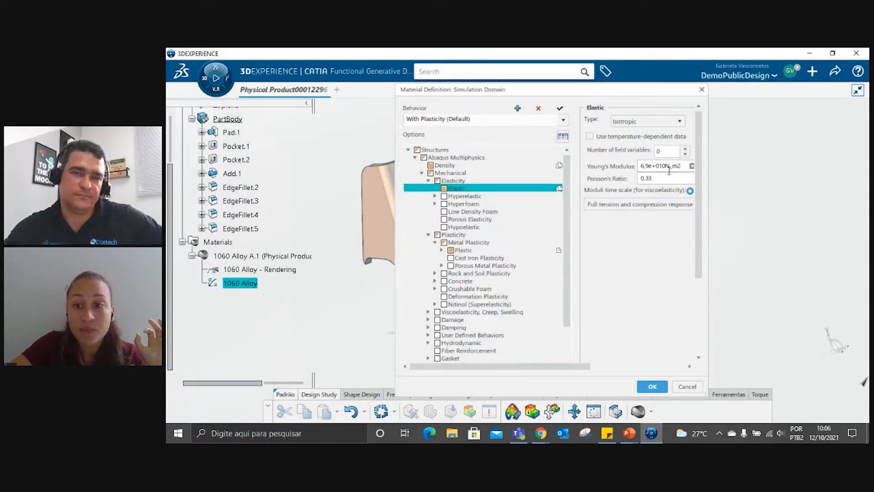
{"action": "left_click_drag", "start_coordinate": [704, 175], "coordinate": [775, 172]}
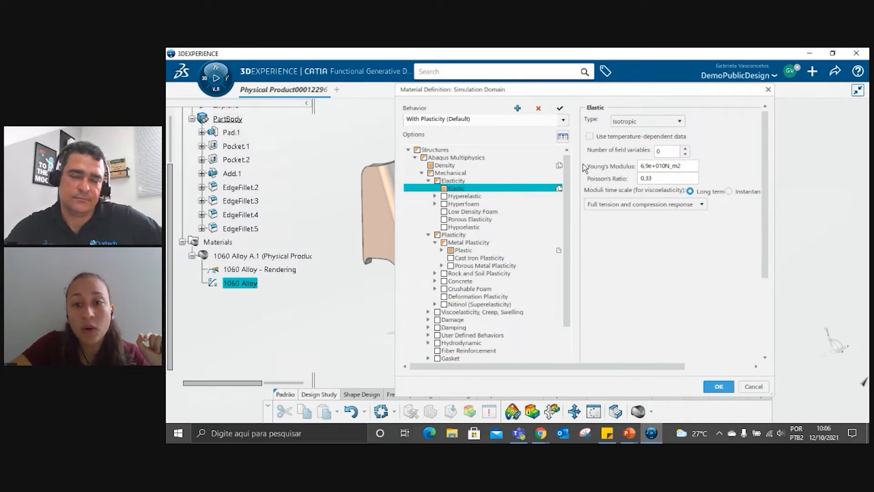
Step: Review the alloy's density, elastic, plastic and thermal conductivity definitions
{"action": "left_click", "coordinate": [473, 165]}
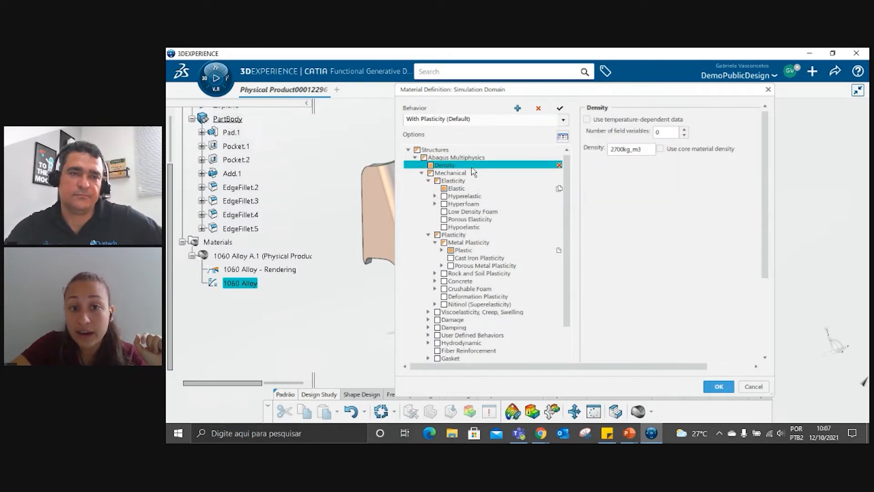
{"action": "left_click", "coordinate": [486, 188]}
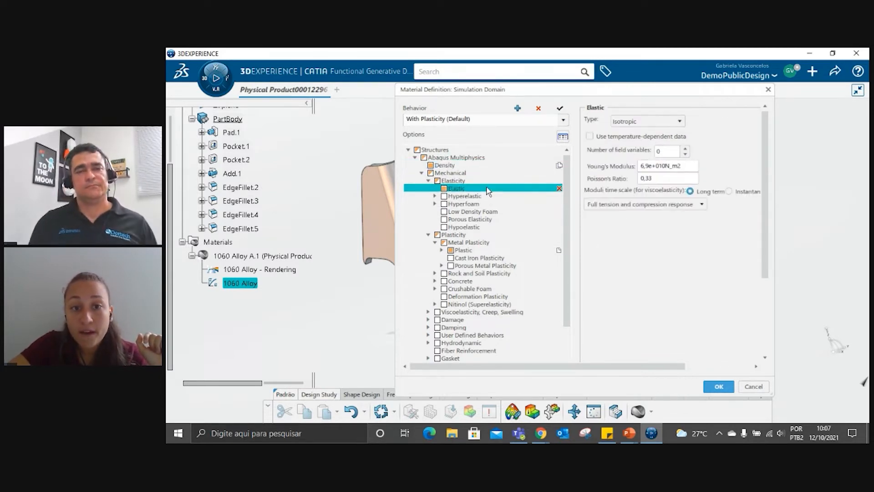
{"action": "left_click", "coordinate": [524, 250]}
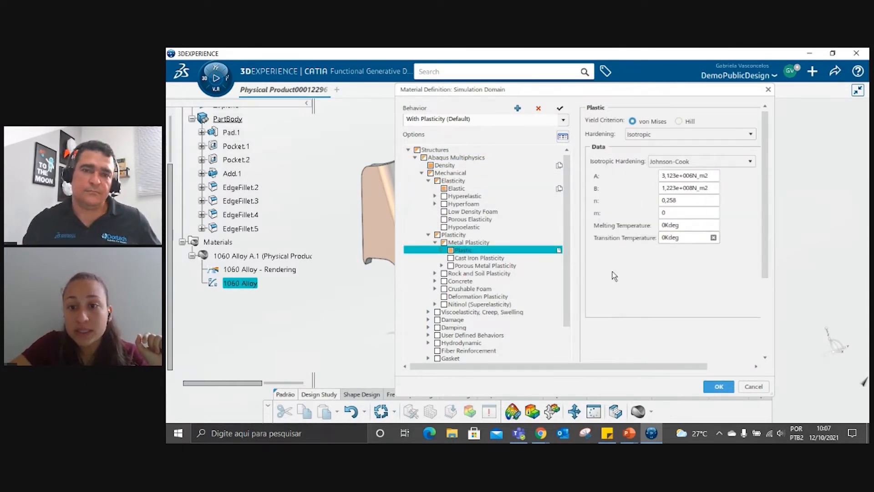
{"action": "scroll", "coordinate": [463, 342], "scroll_direction": "down", "scroll_amount": 2}
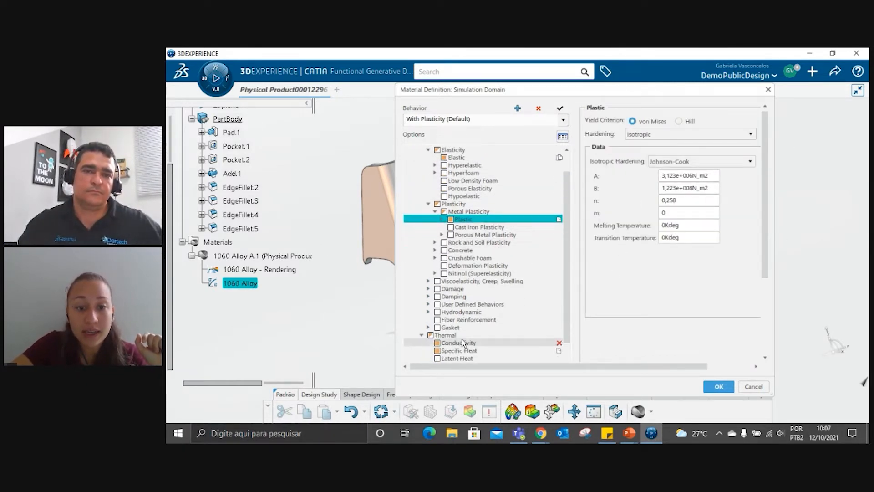
{"action": "scroll", "coordinate": [463, 342], "scroll_direction": "down", "scroll_amount": 1}
{"action": "left_click", "coordinate": [459, 319]}
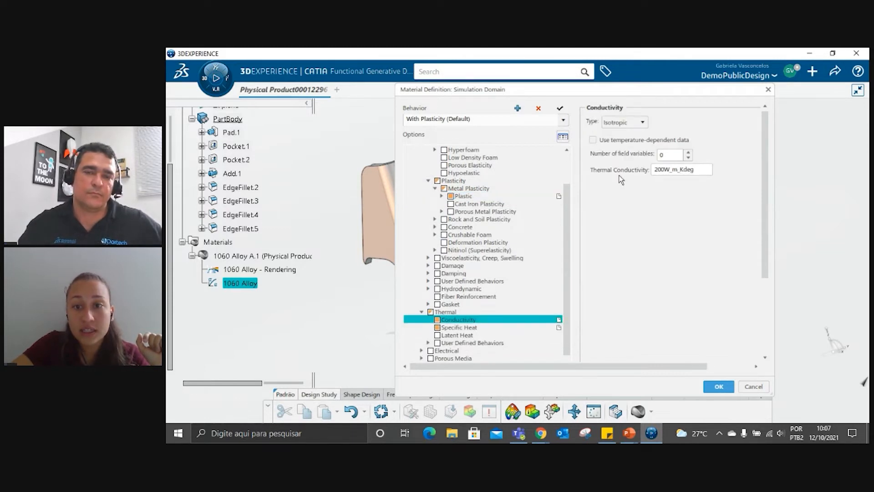
Step: Look through the remaining thermal, multiphysics, fe-safe durability and fluid dynamics options, and cancel the material definition
{"action": "scroll", "coordinate": [514, 287], "scroll_direction": "down", "scroll_amount": 4}
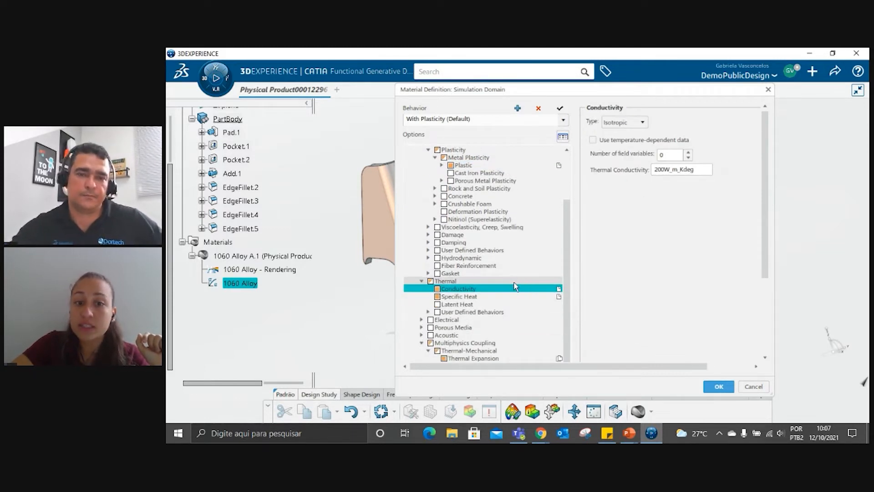
{"action": "scroll", "coordinate": [515, 287], "scroll_direction": "down", "scroll_amount": 2}
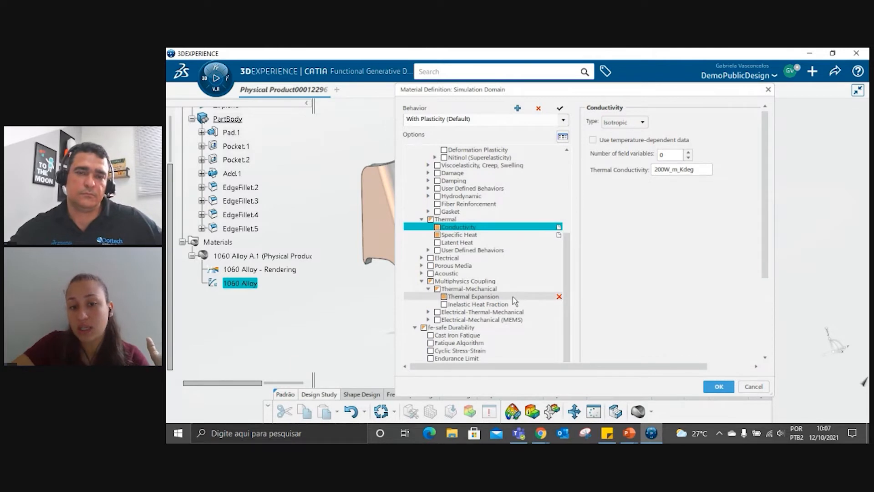
{"action": "scroll", "coordinate": [481, 308], "scroll_direction": "down", "scroll_amount": 7}
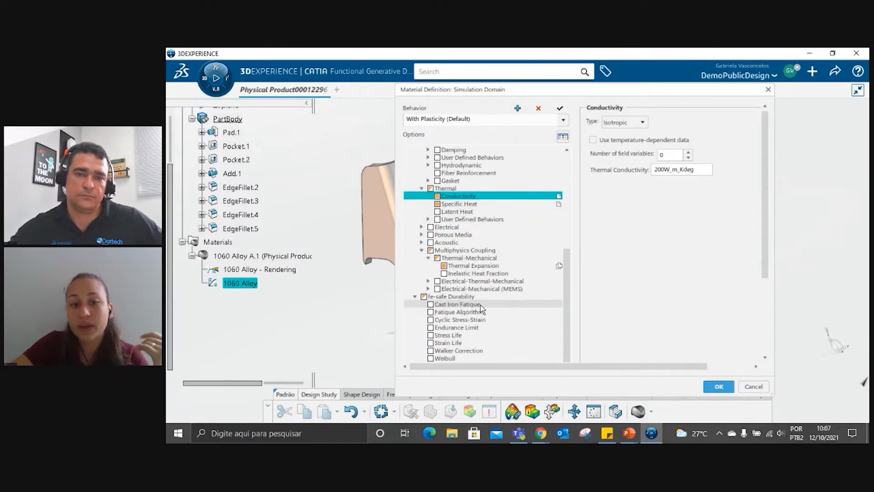
{"action": "scroll", "coordinate": [490, 299], "scroll_direction": "down", "scroll_amount": 1}
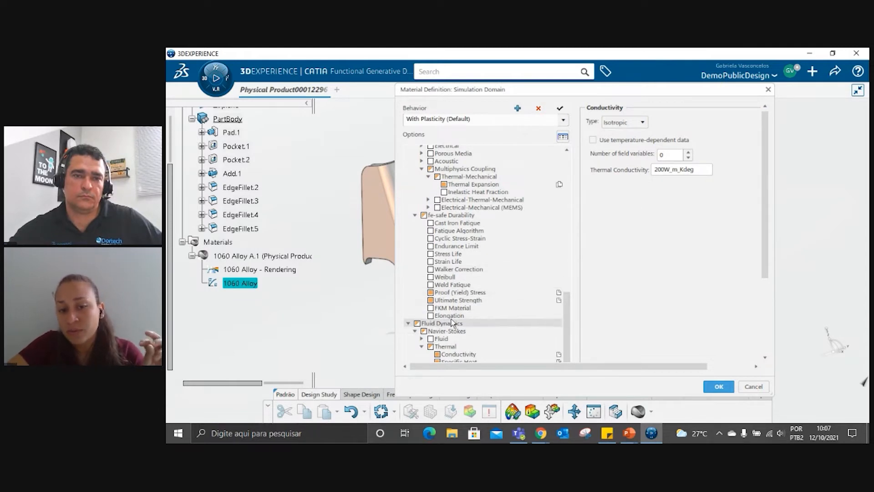
{"action": "left_click", "coordinate": [472, 328]}
{"action": "left_click", "coordinate": [475, 323]}
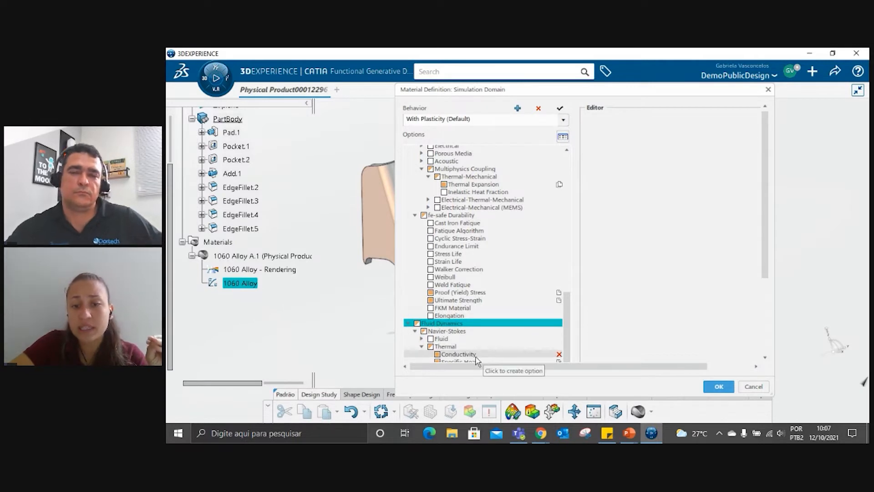
{"action": "left_click", "coordinate": [754, 386]}
{"action": "left_click", "coordinate": [594, 243]}
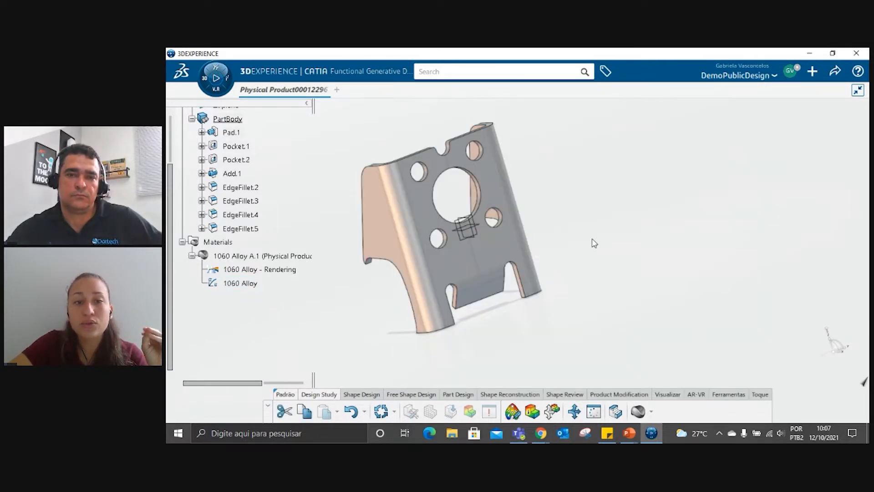
{"action": "middle_click_drag", "start_coordinate": [494, 247], "coordinate": [557, 234]}
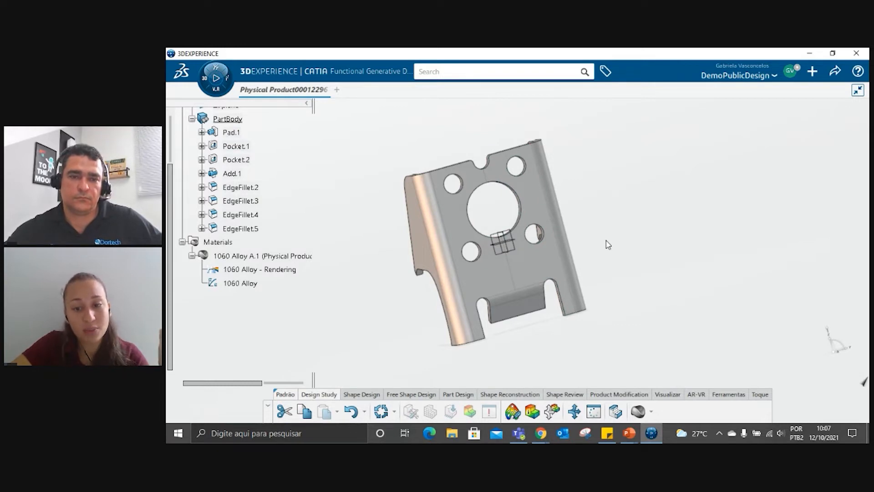
{"action": "middle_click_drag", "start_coordinate": [403, 251], "coordinate": [405, 251]}
{"action": "middle_click_drag", "start_coordinate": [588, 195], "coordinate": [412, 265]}
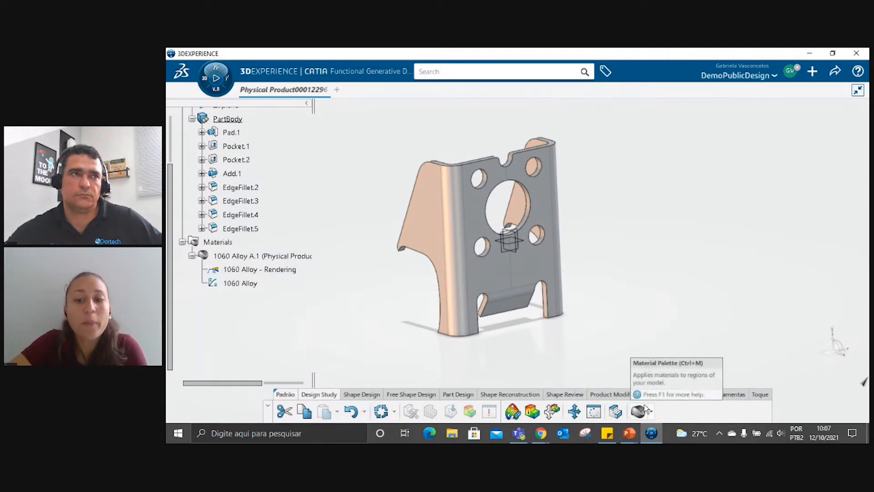
{"action": "middle_click_drag", "start_coordinate": [528, 268], "coordinate": [539, 276]}
{"action": "middle_click_drag", "start_coordinate": [479, 212], "coordinate": [491, 214]}
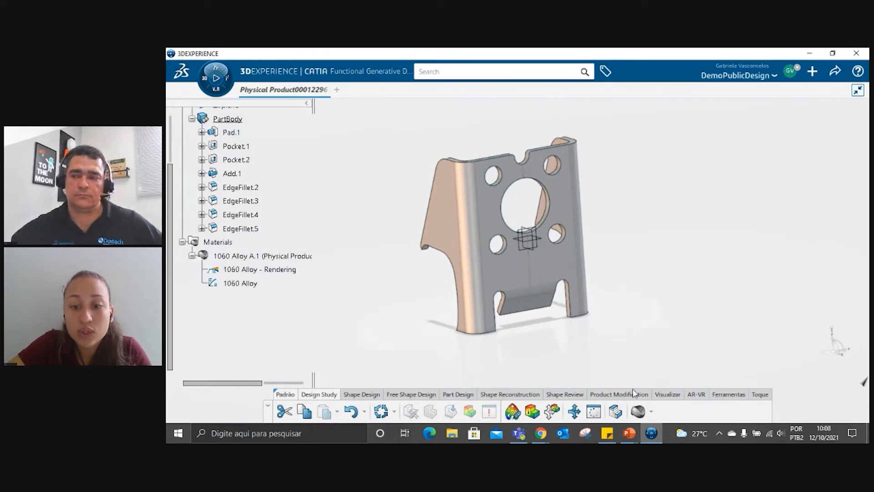
{"action": "left_click", "coordinate": [618, 412]}
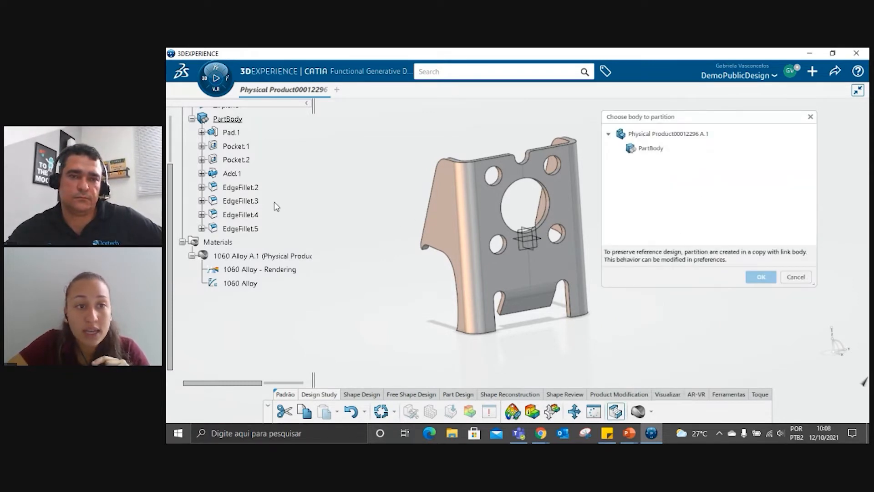
{"action": "scroll", "coordinate": [279, 210], "scroll_direction": "up", "scroll_amount": 3}
{"action": "left_click", "coordinate": [652, 149]}
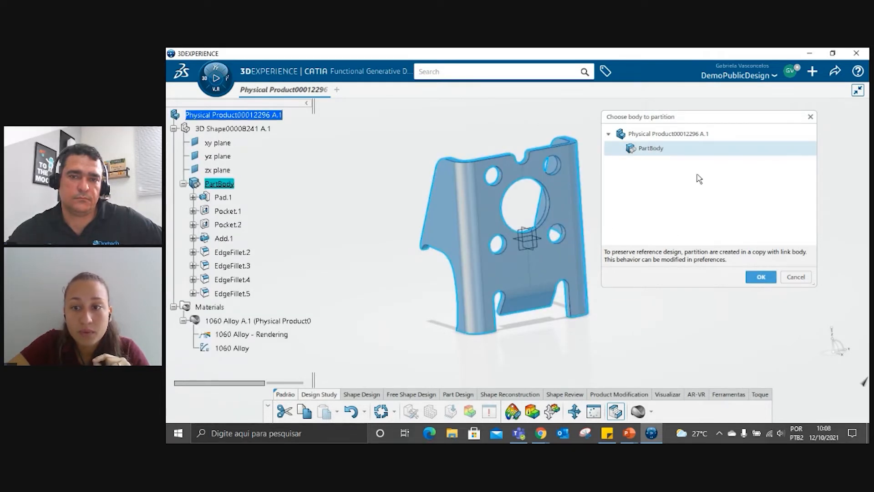
{"action": "left_click", "coordinate": [796, 277]}
{"action": "left_click", "coordinate": [616, 411]}
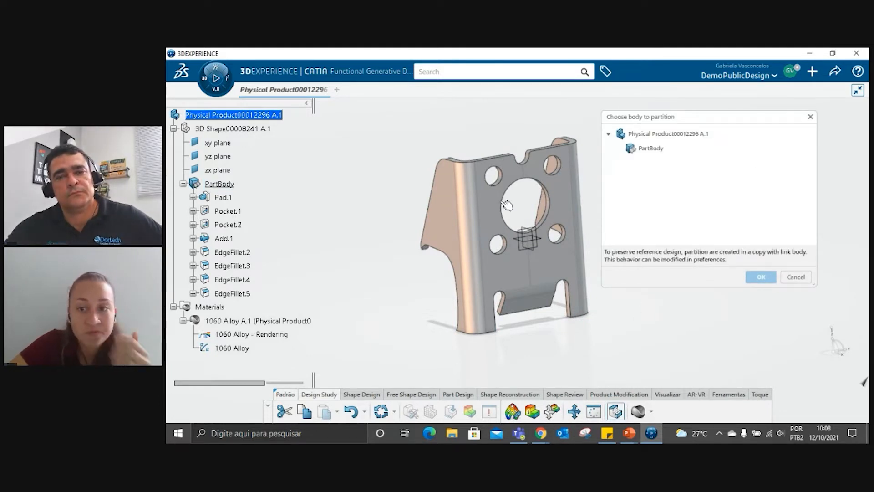
{"action": "scroll", "coordinate": [489, 246], "scroll_direction": "up", "scroll_amount": 5}
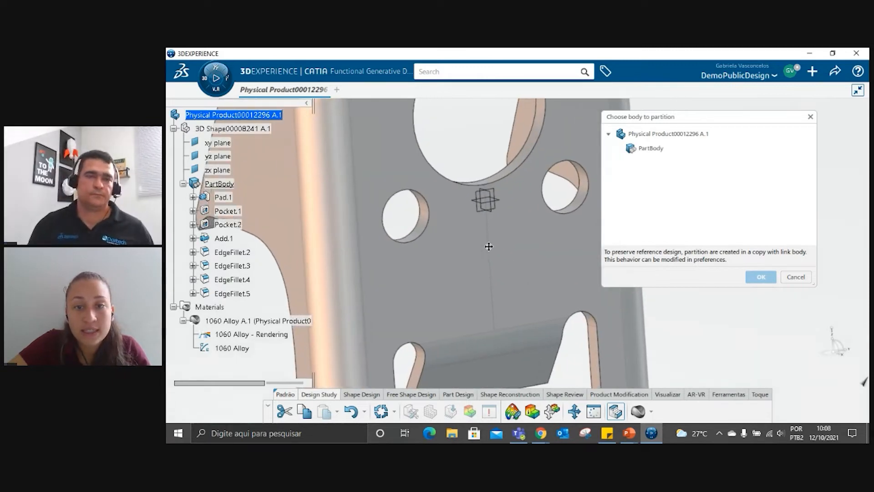
{"action": "middle_click_drag", "start_coordinate": [488, 246], "coordinate": [451, 360]}
{"action": "left_click", "coordinate": [509, 206]}
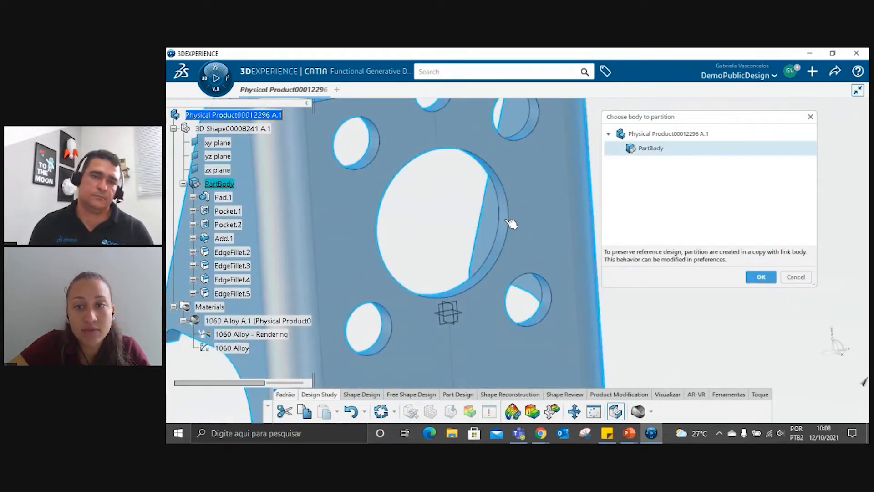
{"action": "left_click", "coordinate": [636, 136]}
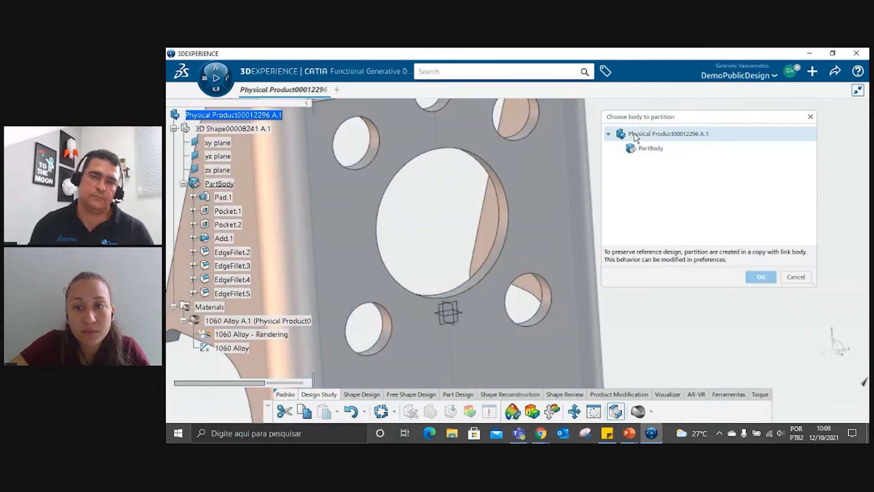
{"action": "left_click", "coordinate": [796, 277]}
{"action": "right_click", "coordinate": [222, 130]}
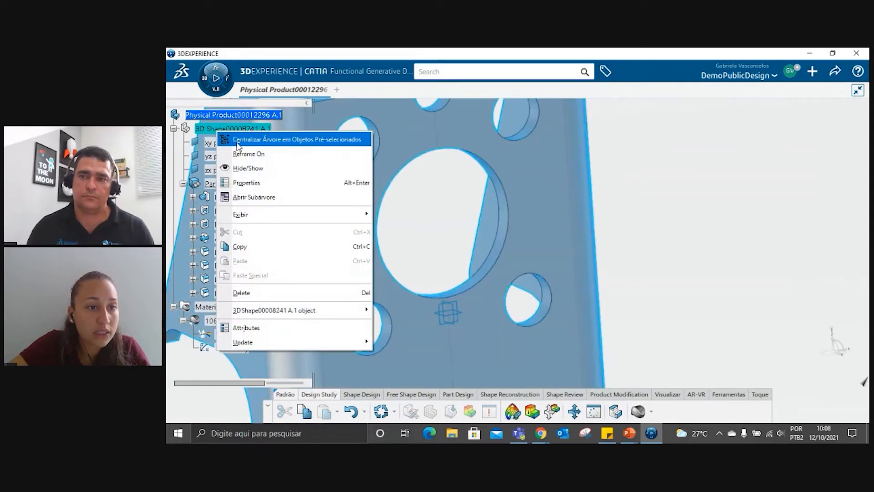
{"action": "left_click", "coordinate": [507, 145]}
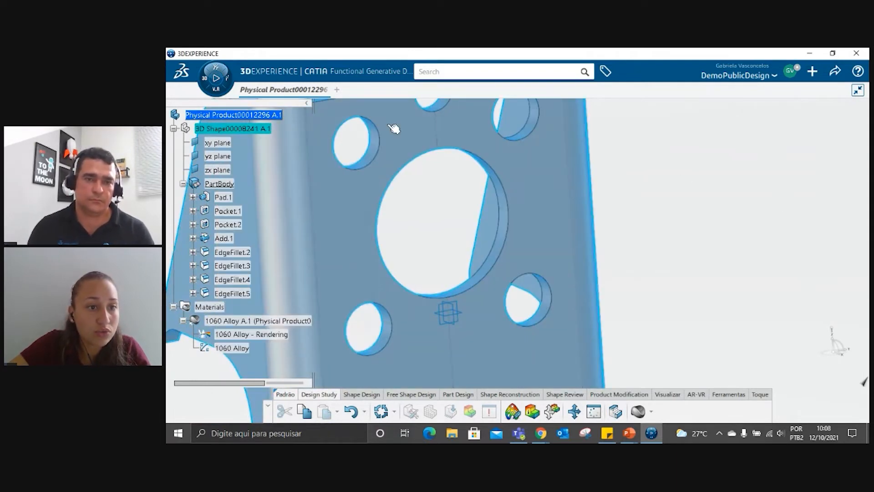
Step: Start a solid partition on the bracket's 3D Shape and accept partitioning a copy with link
{"action": "left_click", "coordinate": [257, 131]}
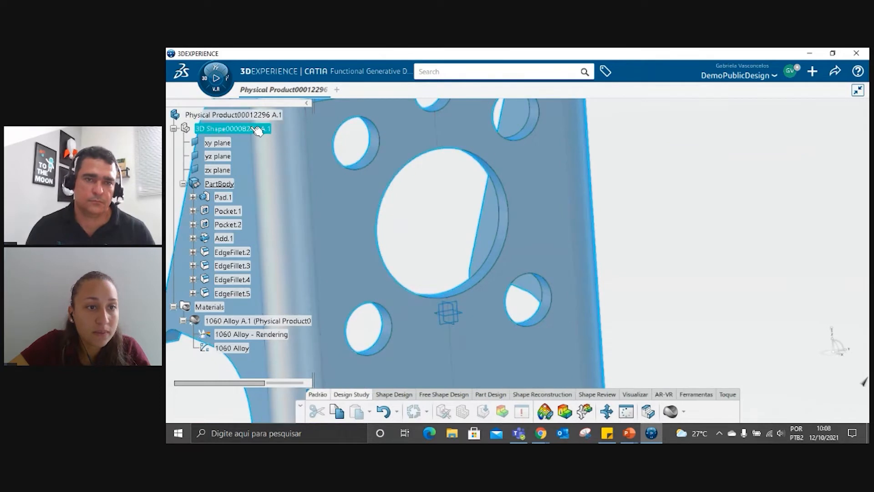
{"action": "scroll", "coordinate": [552, 226], "scroll_direction": "down", "scroll_amount": 3}
{"action": "scroll", "coordinate": [552, 225], "scroll_direction": "down", "scroll_amount": 3}
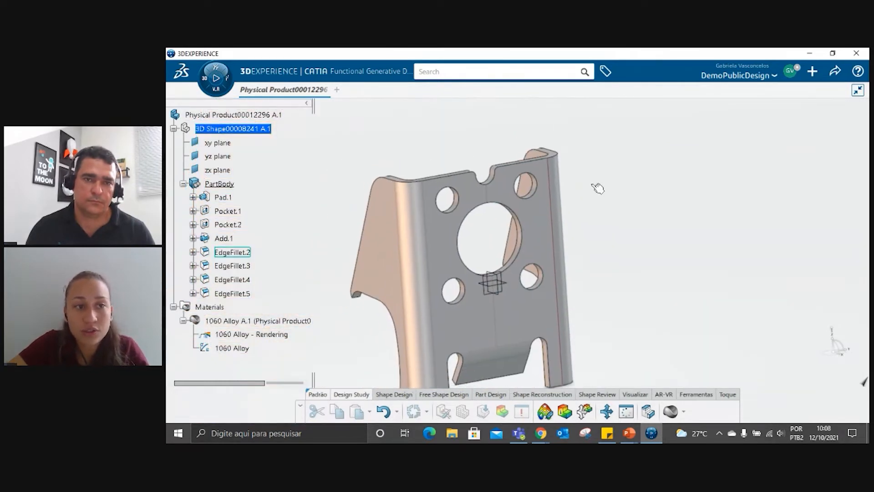
{"action": "left_click", "coordinate": [648, 415]}
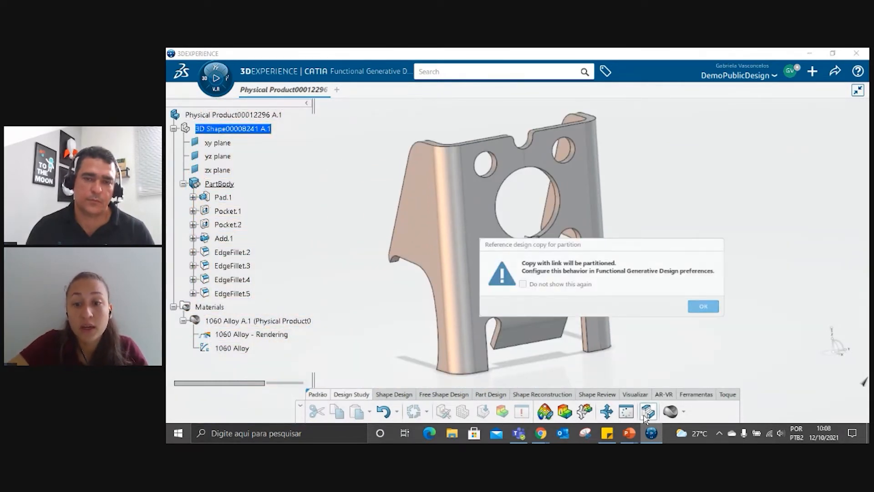
{"action": "left_click", "coordinate": [705, 307]}
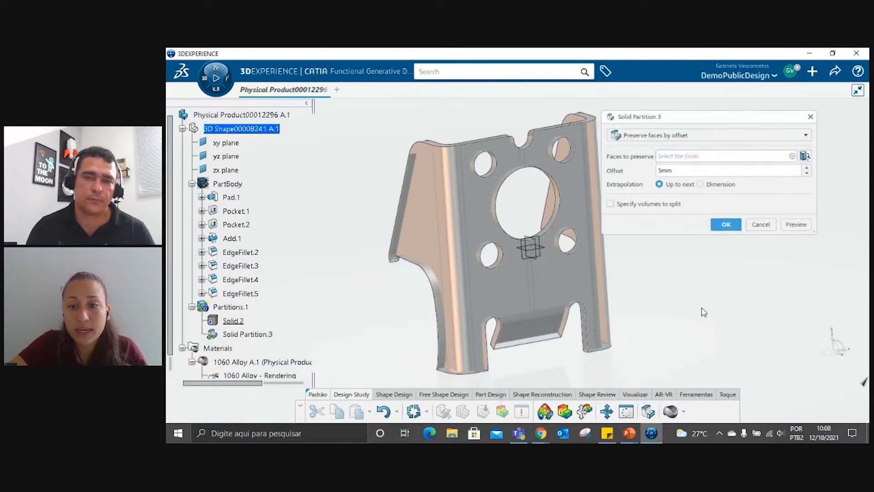
Step: Select the inner face of the large central hole as a face to preserve by offset
{"action": "middle_click_drag", "start_coordinate": [648, 290], "coordinate": [615, 303]}
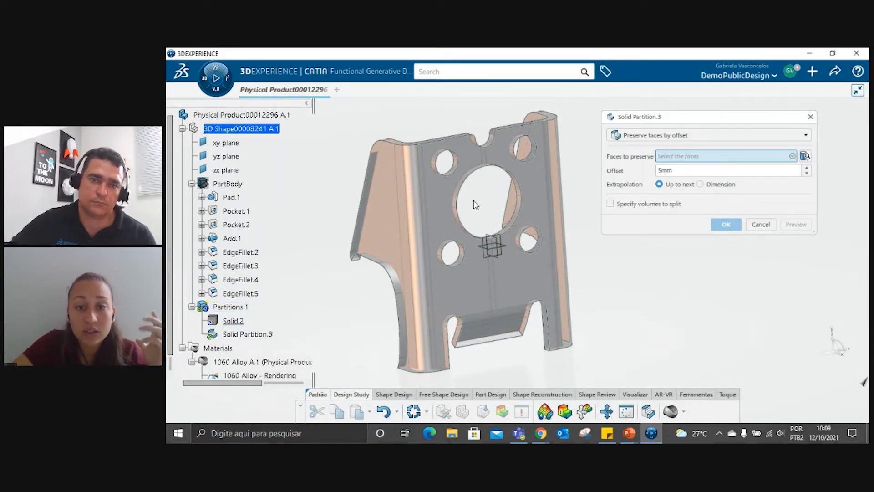
{"action": "middle_click_drag", "start_coordinate": [492, 202], "coordinate": [467, 165]}
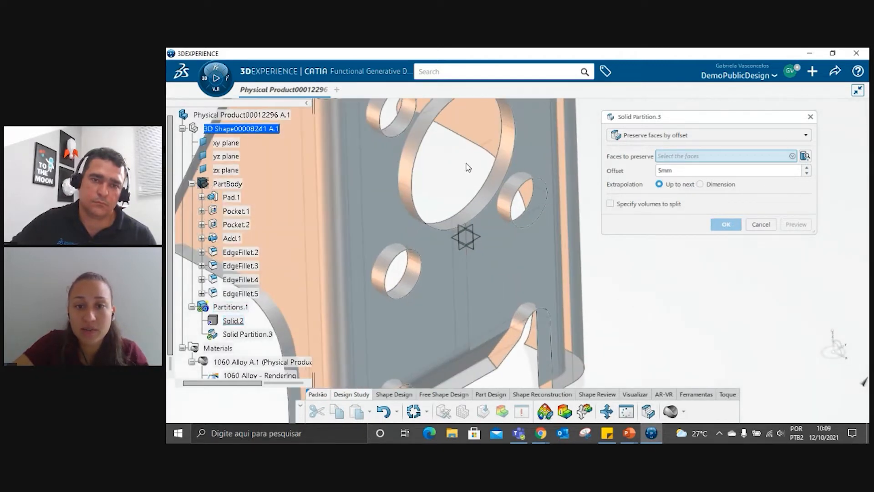
{"action": "left_click", "coordinate": [514, 148]}
{"action": "middle_click_drag", "start_coordinate": [506, 304], "coordinate": [460, 214]}
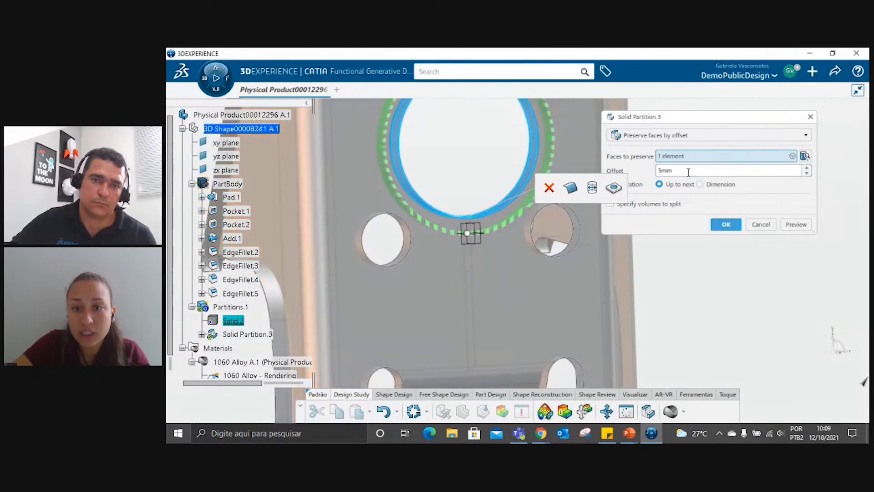
{"action": "middle_click_drag", "start_coordinate": [576, 241], "coordinate": [561, 235]}
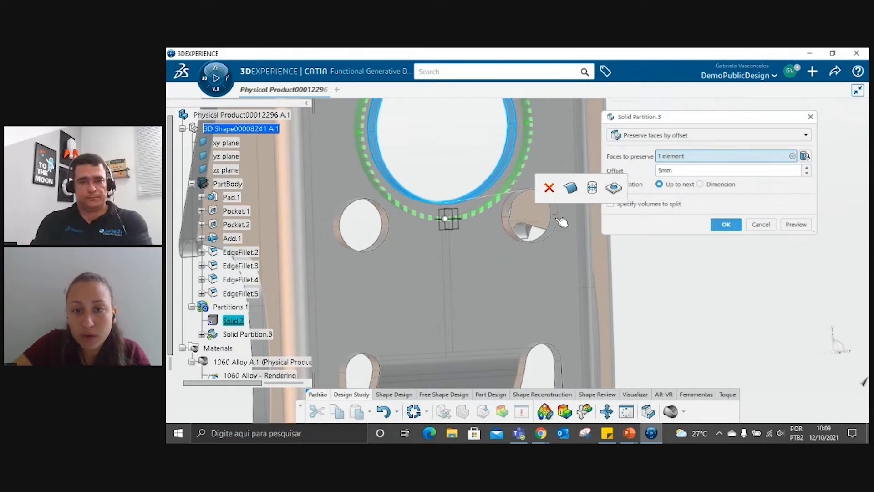
Step: Add the inner faces of the four small holes around the central hole to the faces to preserve
{"action": "left_click", "coordinate": [556, 221]}
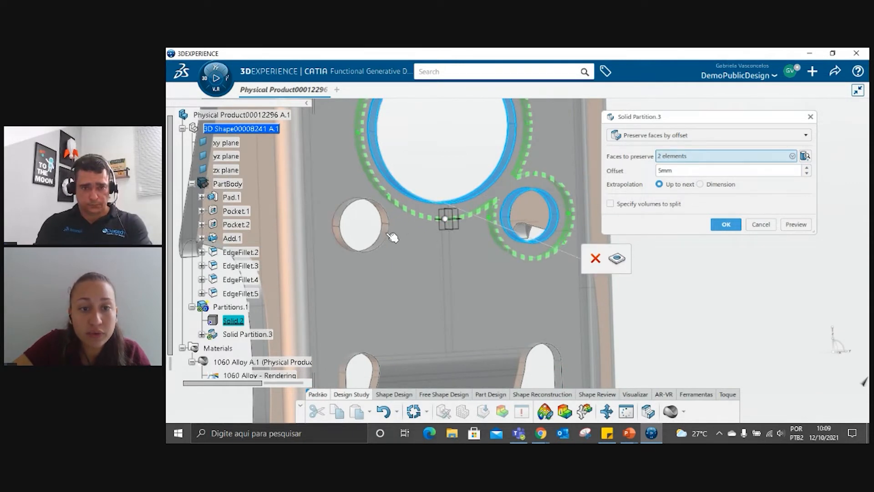
{"action": "left_click", "coordinate": [382, 220]}
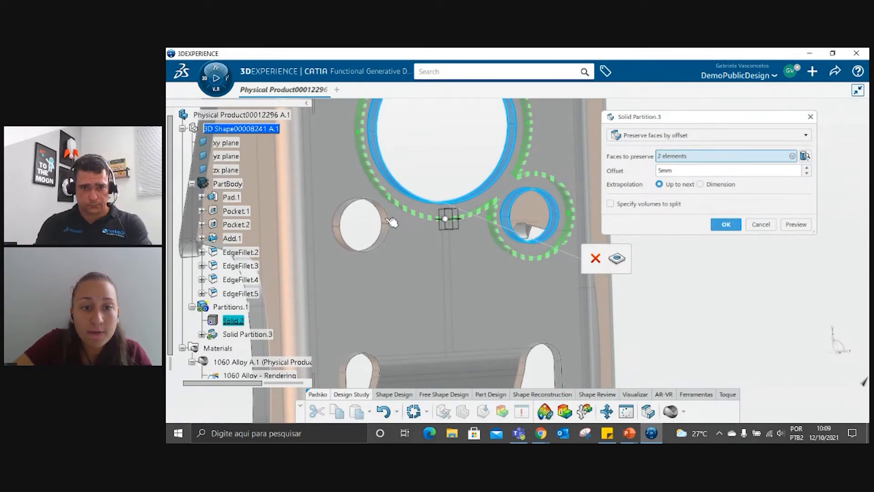
{"action": "middle_click_drag", "start_coordinate": [407, 170], "coordinate": [473, 383]}
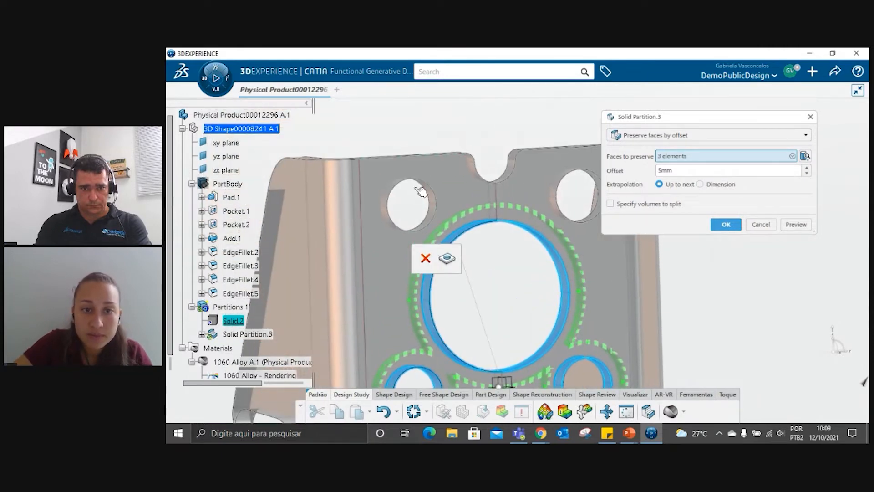
{"action": "left_click", "coordinate": [436, 200]}
{"action": "middle_click_drag", "start_coordinate": [436, 200], "coordinate": [486, 211]}
{"action": "left_click", "coordinate": [526, 182]}
{"action": "middle_click_drag", "start_coordinate": [480, 296], "coordinate": [453, 192]}
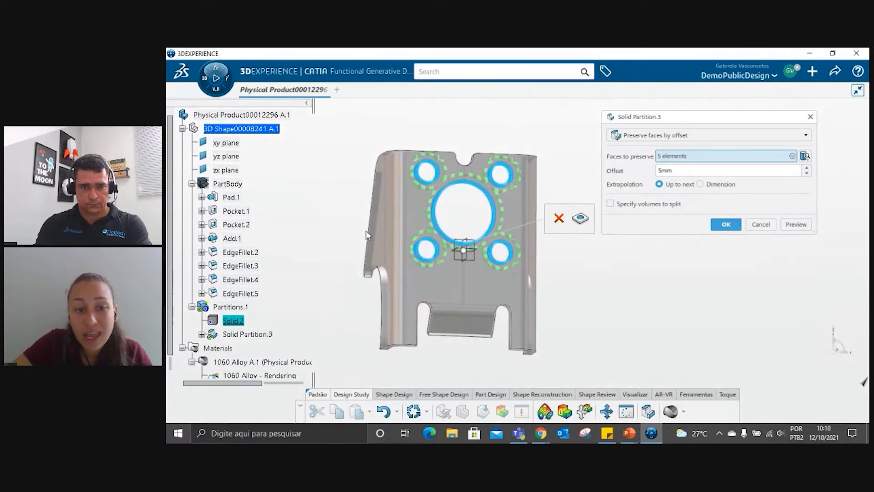
Step: Add three adjoining edge faces along the arched lower rim of one side flange to the faces to preserve
{"action": "middle_click_drag", "start_coordinate": [468, 262], "coordinate": [569, 231]}
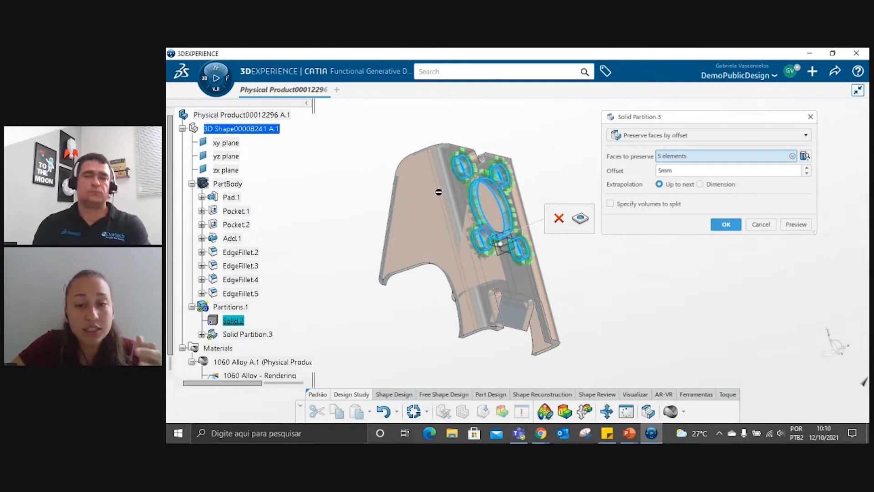
{"action": "middle_click_drag", "start_coordinate": [587, 244], "coordinate": [503, 155]}
{"action": "left_click", "coordinate": [513, 131]}
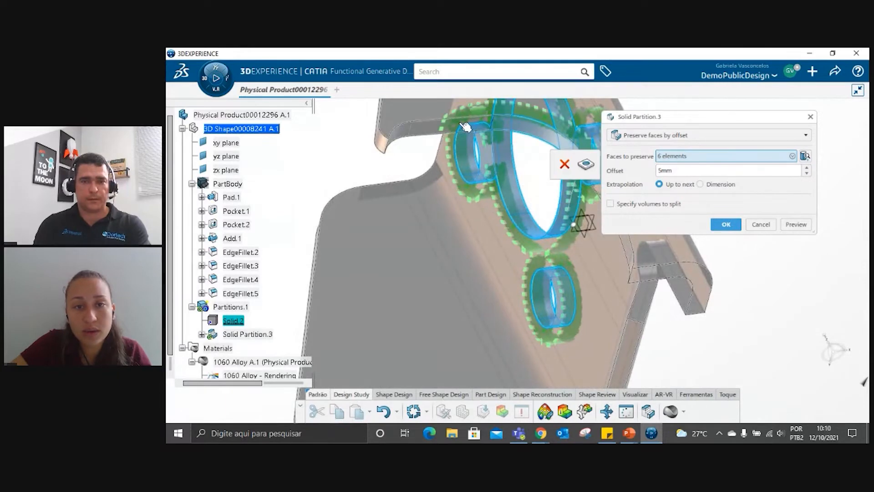
{"action": "left_click", "coordinate": [462, 126]}
{"action": "left_click", "coordinate": [407, 134]}
{"action": "middle_click_drag", "start_coordinate": [408, 135], "coordinate": [417, 189]}
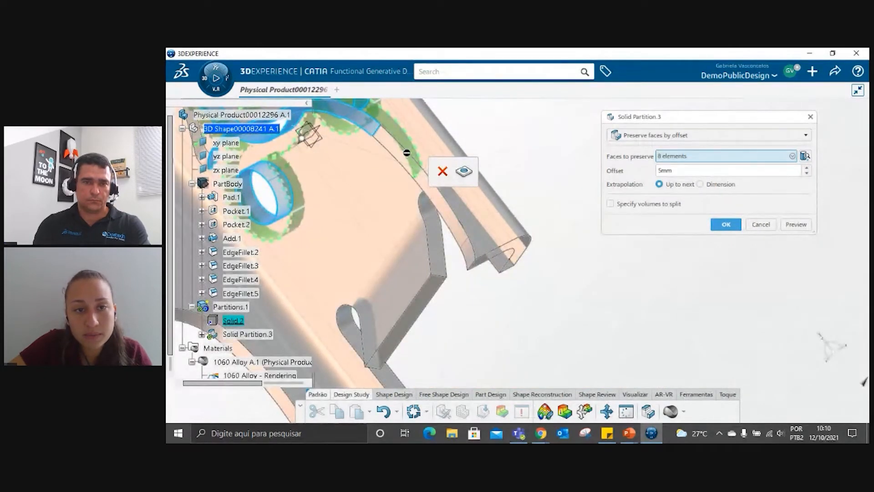
Step: Add the last section of the arched rim and the end faces of the adjoining foot to the faces to preserve
{"action": "left_click", "coordinate": [473, 251]}
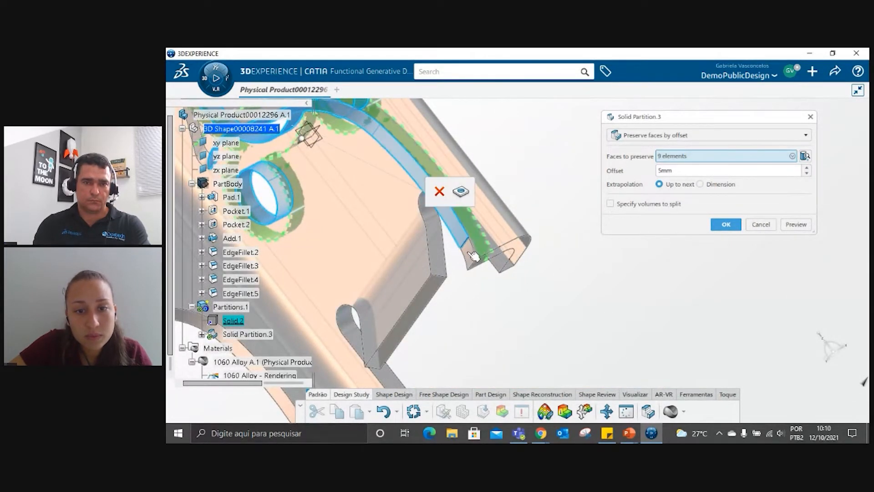
{"action": "left_click", "coordinate": [526, 256]}
{"action": "left_click", "coordinate": [524, 250]}
{"action": "middle_click_drag", "start_coordinate": [390, 227], "coordinate": [556, 334]}
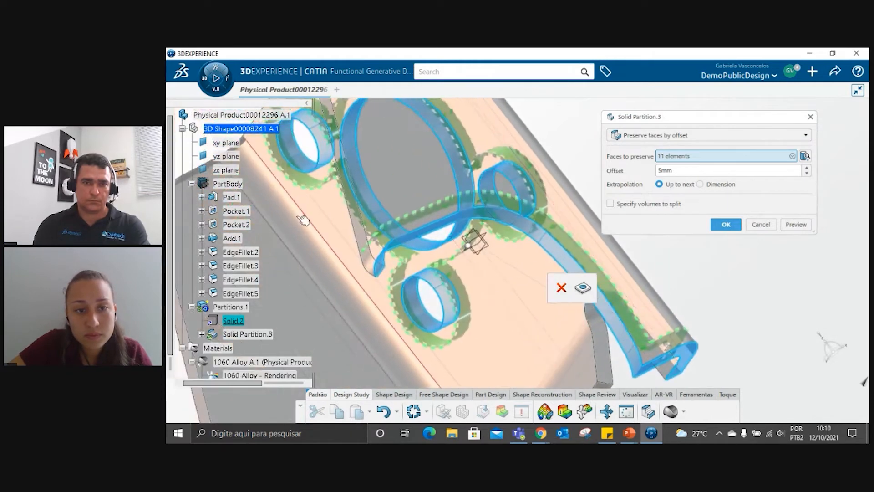
Step: Add the same flange's tip, long straight edge and rounded rim, continuing along the bracket's upper edge to the notch, as faces to preserve
{"action": "left_click", "coordinate": [366, 237]}
{"action": "left_click", "coordinate": [364, 212]}
{"action": "middle_click_drag", "start_coordinate": [371, 237], "coordinate": [472, 216]}
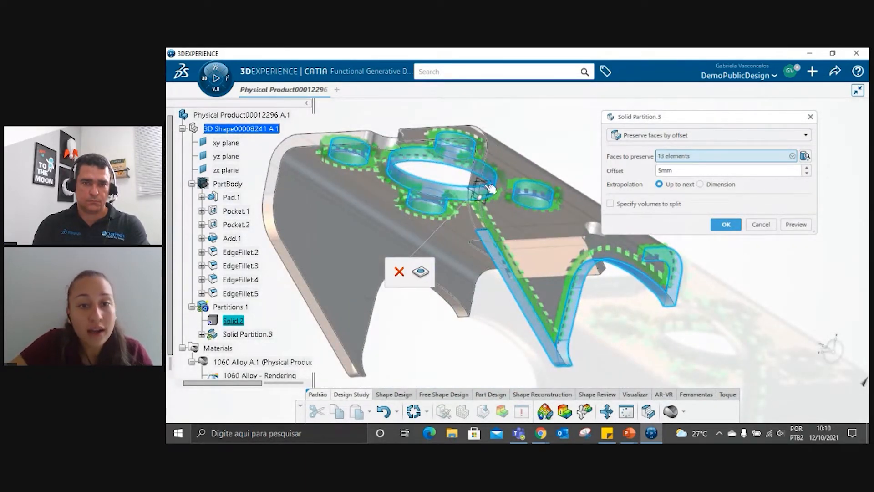
{"action": "left_click", "coordinate": [484, 200]}
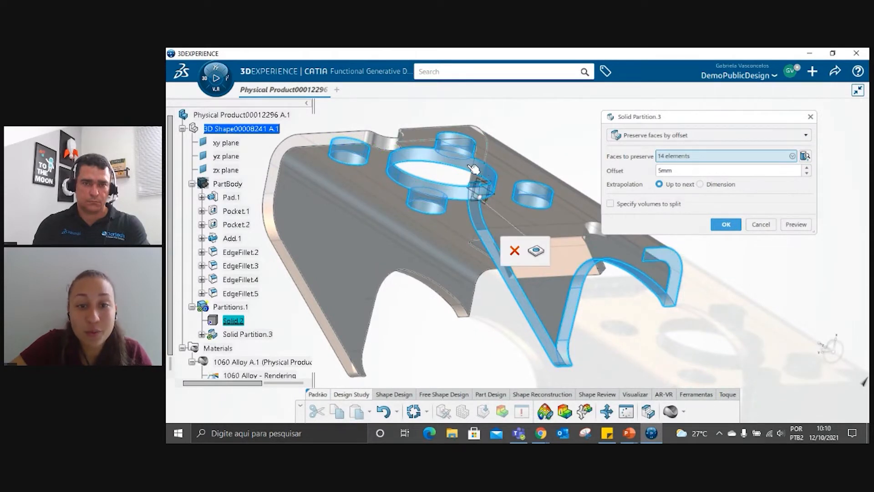
{"action": "left_click", "coordinate": [491, 143]}
Step: Add the notch's curved faces and the upper edge on its other side, including the rounded corner, to the faces to preserve
{"action": "middle_click_drag", "start_coordinate": [403, 188], "coordinate": [541, 221]}
{"action": "middle_click_drag", "start_coordinate": [402, 178], "coordinate": [273, 301], "text": "ctrl"}
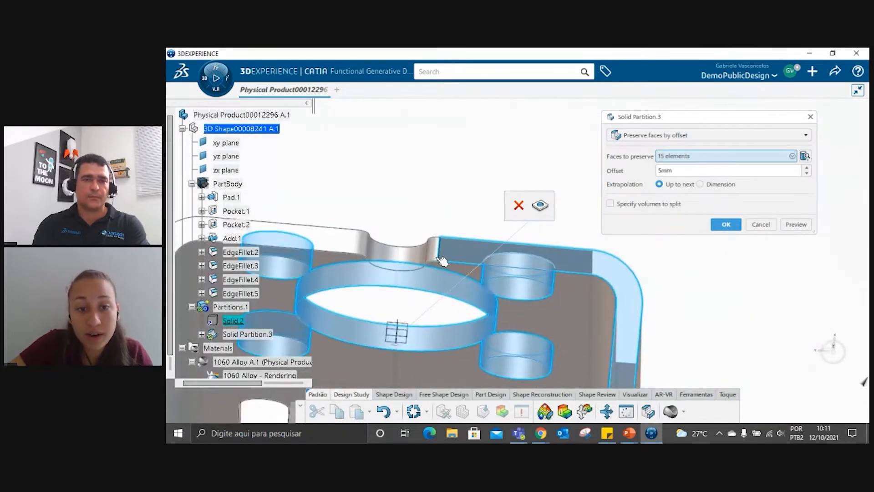
{"action": "left_click", "coordinate": [438, 256]}
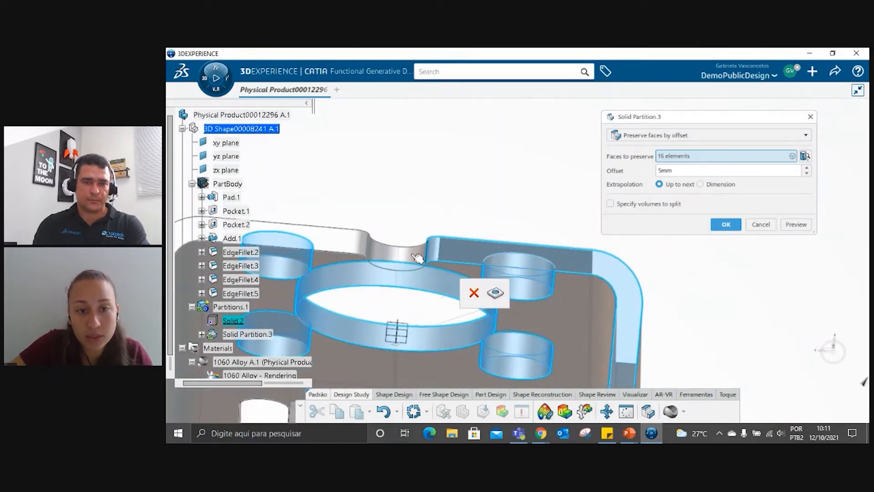
{"action": "left_click", "coordinate": [371, 245]}
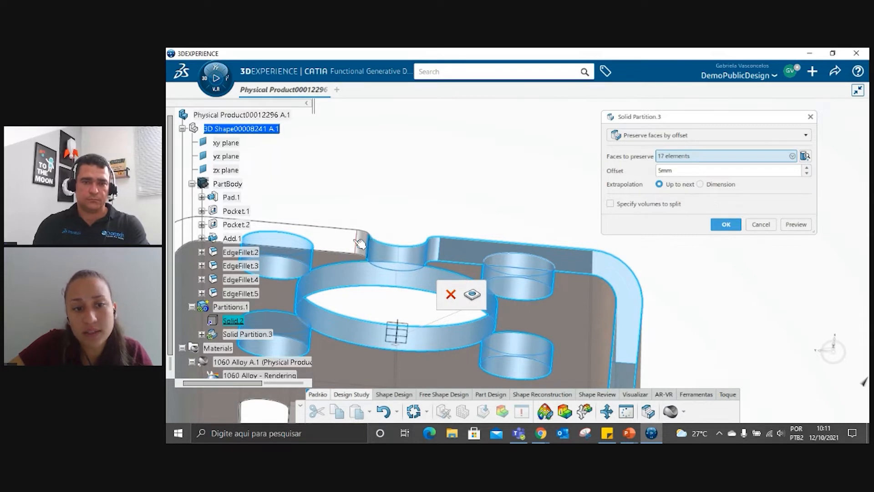
{"action": "left_click", "coordinate": [360, 244]}
{"action": "middle_click_drag", "start_coordinate": [348, 213], "coordinate": [503, 159]}
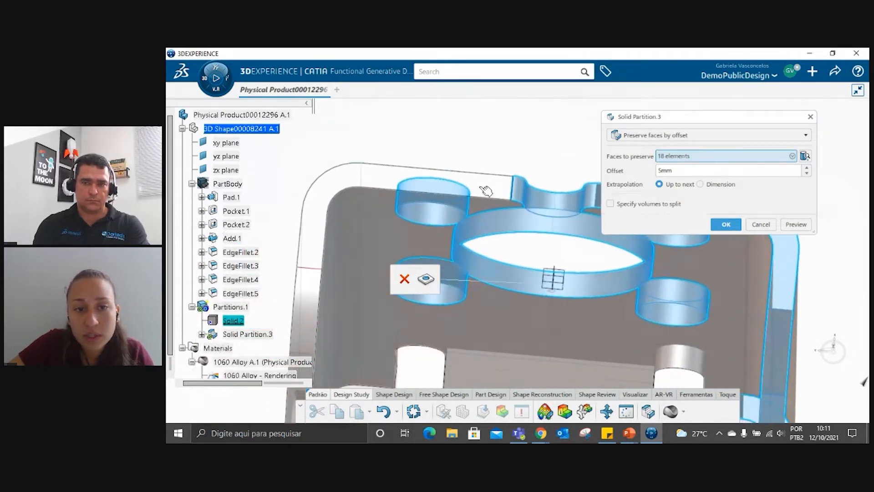
{"action": "left_click", "coordinate": [334, 190]}
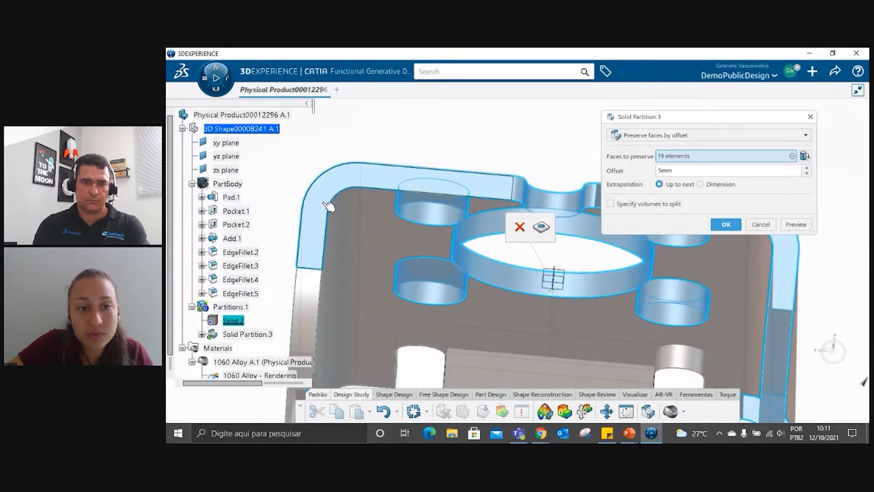
{"action": "left_click", "coordinate": [318, 262]}
{"action": "middle_click_drag", "start_coordinate": [319, 264], "coordinate": [350, 266]}
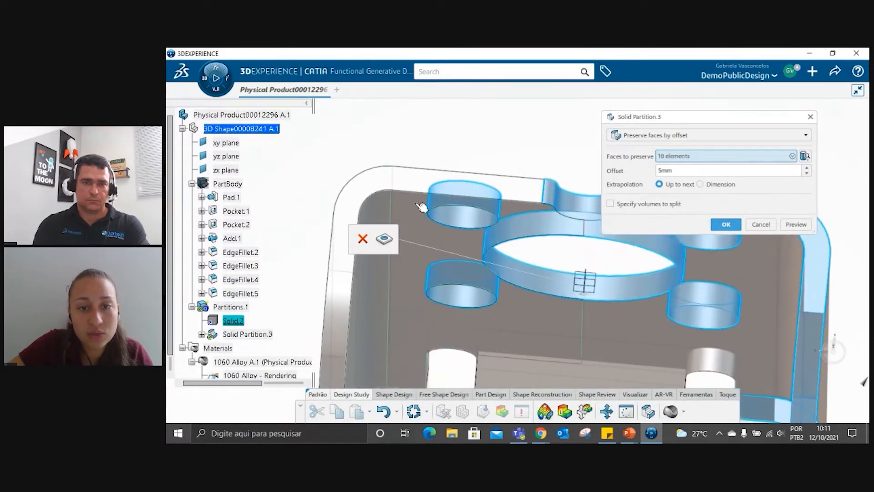
{"action": "left_click", "coordinate": [378, 186]}
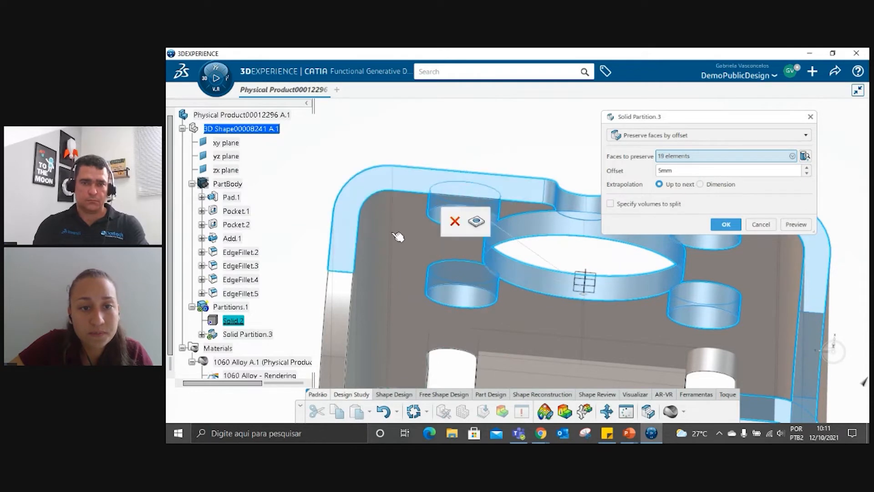
Step: Add the second flange's rounded rim, long straight edge and tip face to the faces to preserve
{"action": "left_click", "coordinate": [341, 333]}
{"action": "middle_click_drag", "start_coordinate": [373, 291], "coordinate": [450, 191]}
{"action": "middle_click_drag", "start_coordinate": [447, 231], "coordinate": [492, 231]}
{"action": "left_click", "coordinate": [449, 243]}
{"action": "middle_click_drag", "start_coordinate": [475, 178], "coordinate": [513, 122]}
{"action": "middle_click_drag", "start_coordinate": [435, 267], "coordinate": [552, 206]}
{"action": "left_click", "coordinate": [545, 212]}
{"action": "middle_click_drag", "start_coordinate": [544, 240], "coordinate": [352, 249]}
{"action": "middle_click_drag", "start_coordinate": [432, 224], "coordinate": [610, 299]}
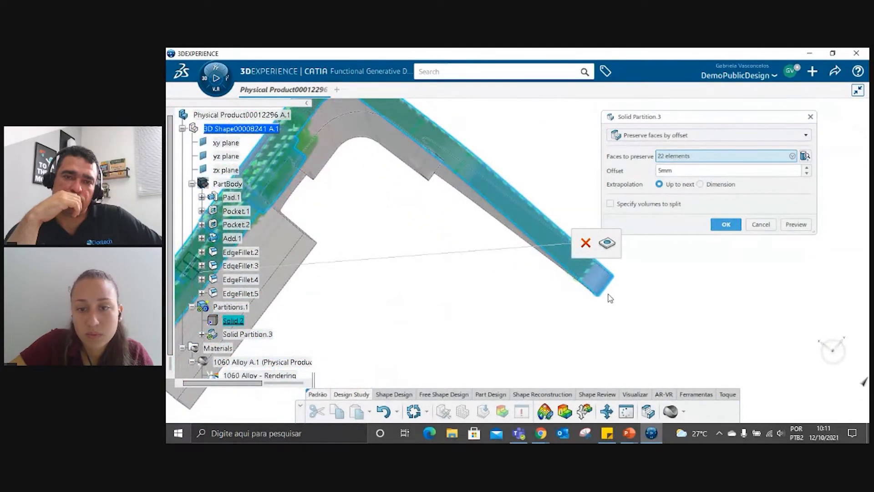
Step: Add the second flange's lower edge near the tip and the adjoining first sections of its arched rim to the faces to preserve
{"action": "left_click", "coordinate": [536, 233]}
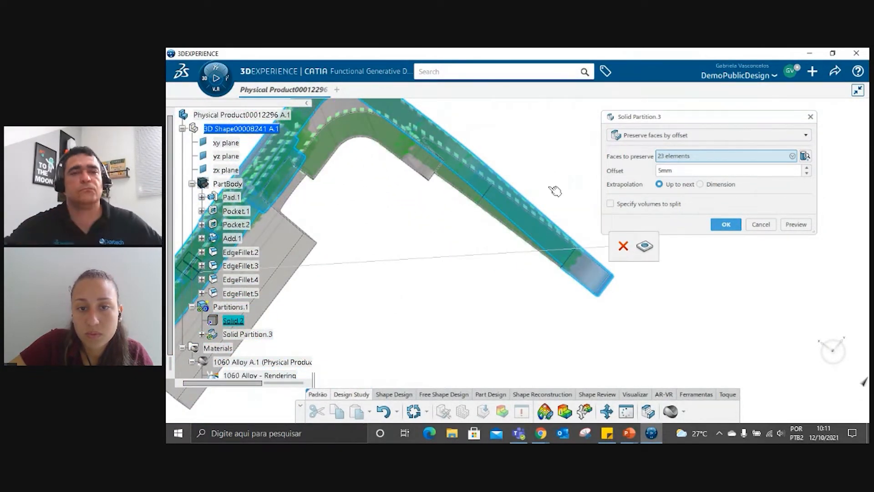
{"action": "left_click", "coordinate": [545, 202]}
{"action": "middle_click_drag", "start_coordinate": [545, 202], "coordinate": [549, 150]}
{"action": "left_click", "coordinate": [404, 197]}
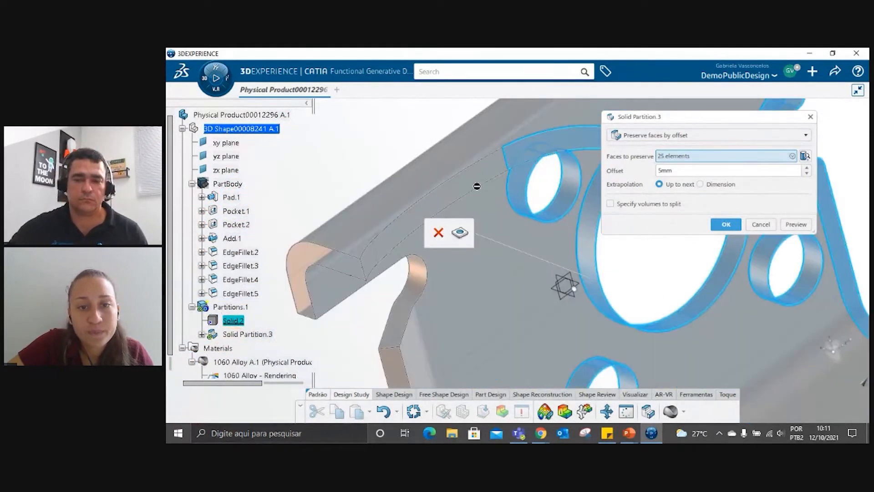
Step: Add the remaining sections of the second flange's arched rim and the end face of the adjoining foot to the faces to preserve
{"action": "left_click", "coordinate": [374, 258]}
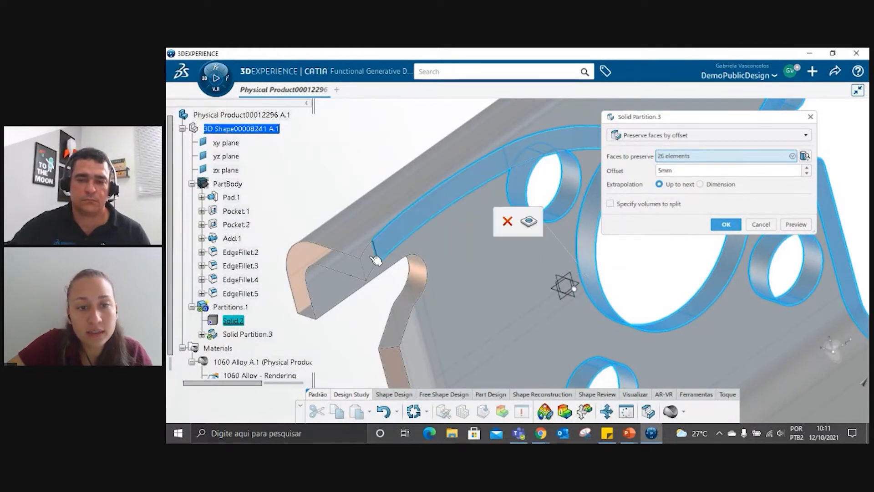
{"action": "left_click", "coordinate": [351, 269]}
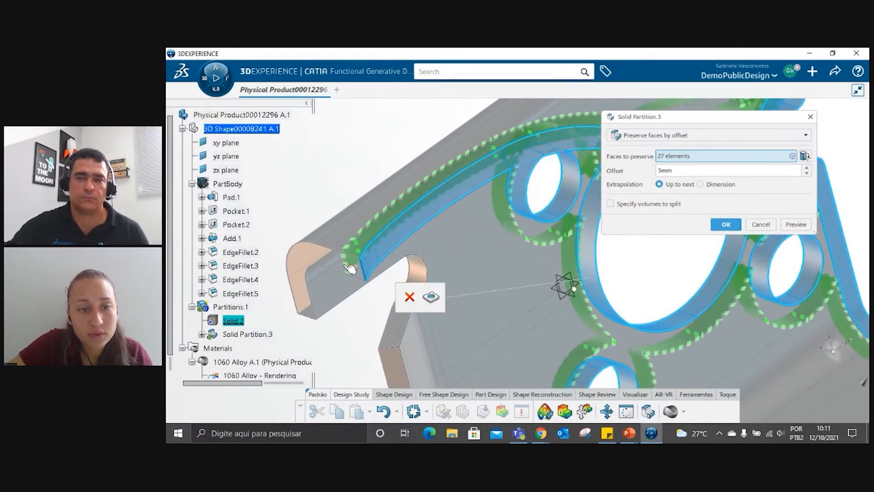
{"action": "left_click", "coordinate": [316, 252]}
Step: Add the straight side and rounded end of the slot between one foot and the middle tab to the faces to preserve
{"action": "middle_click_drag", "start_coordinate": [508, 311], "coordinate": [455, 306]}
{"action": "scroll", "coordinate": [461, 322], "scroll_direction": "down", "scroll_amount": 5}
{"action": "mouse_move", "coordinate": [410, 330]}
{"action": "middle_mouse_down"}
{"action": "mouse_move", "coordinate": [492, 343]}
{"action": "mouse_move", "coordinate": [467, 315]}
{"action": "mouse_move", "coordinate": [422, 318]}
{"action": "middle_mouse_up"}
{"action": "scroll", "coordinate": [503, 238], "scroll_direction": "up", "scroll_amount": 6}
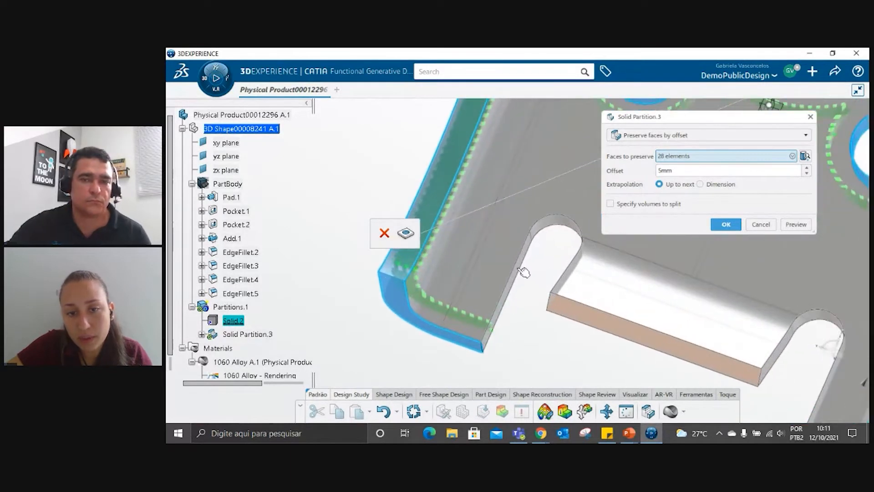
{"action": "left_click", "coordinate": [569, 222]}
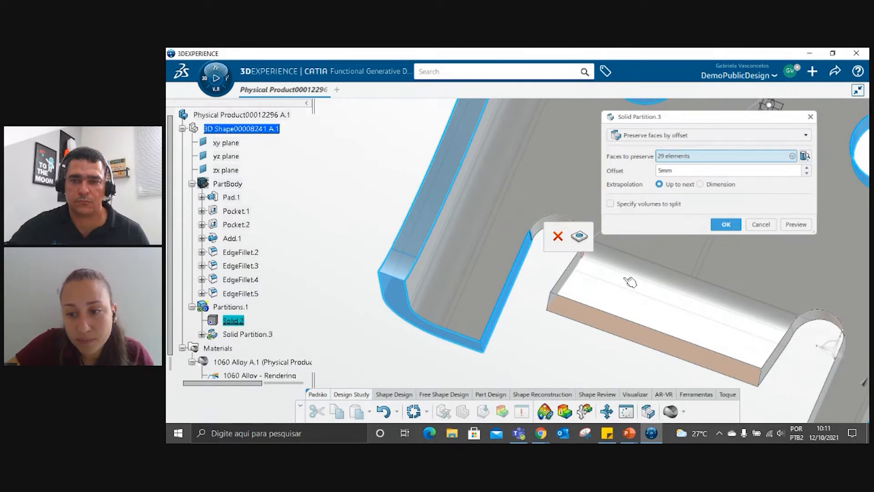
Step: Add the middle tab's broad face, its bend and its adjoining outer face to the faces to preserve
{"action": "left_click", "coordinate": [650, 306]}
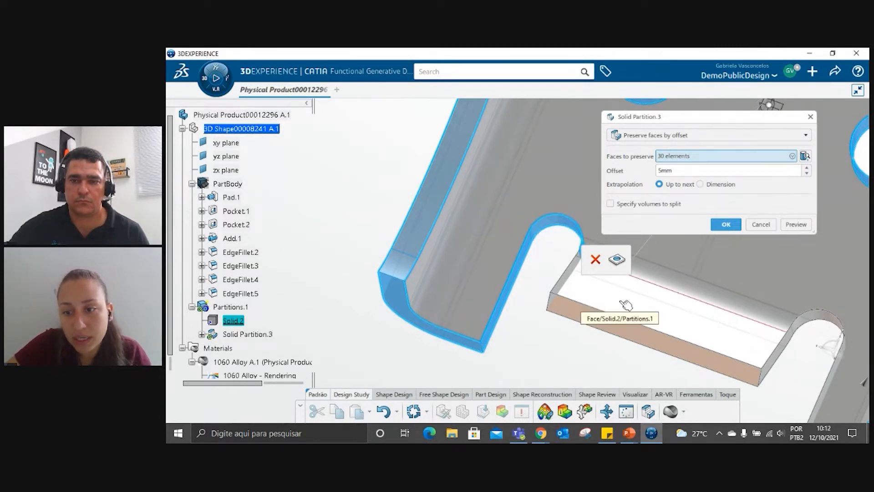
{"action": "left_click", "coordinate": [765, 317]}
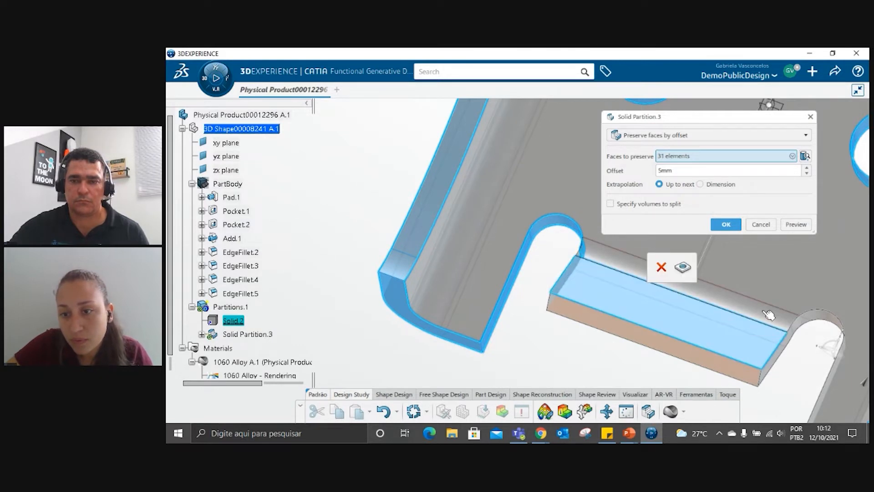
{"action": "middle_click_drag", "start_coordinate": [593, 343], "coordinate": [514, 324]}
{"action": "middle_click_drag", "start_coordinate": [577, 262], "coordinate": [555, 246]}
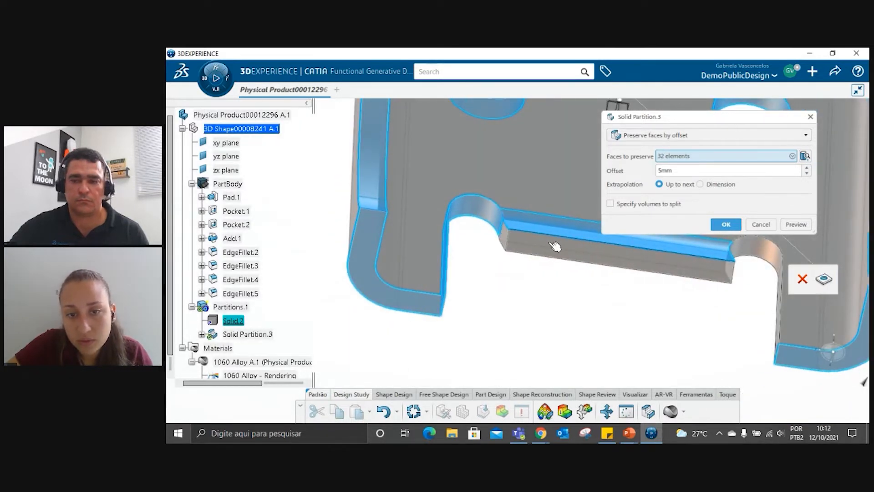
{"action": "left_click", "coordinate": [508, 241]}
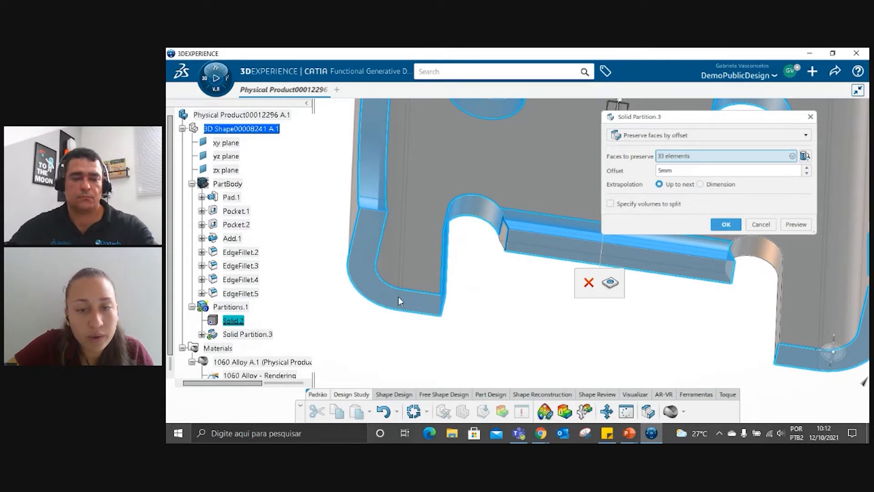
Step: Add the middle tab's side end faces and its remaining long face to the faces to preserve
{"action": "middle_click_drag", "start_coordinate": [398, 301], "coordinate": [257, 346]}
{"action": "left_click", "coordinate": [581, 320]}
{"action": "middle_click_drag", "start_coordinate": [491, 351], "coordinate": [496, 244]}
{"action": "middle_click_drag", "start_coordinate": [410, 241], "coordinate": [476, 278]}
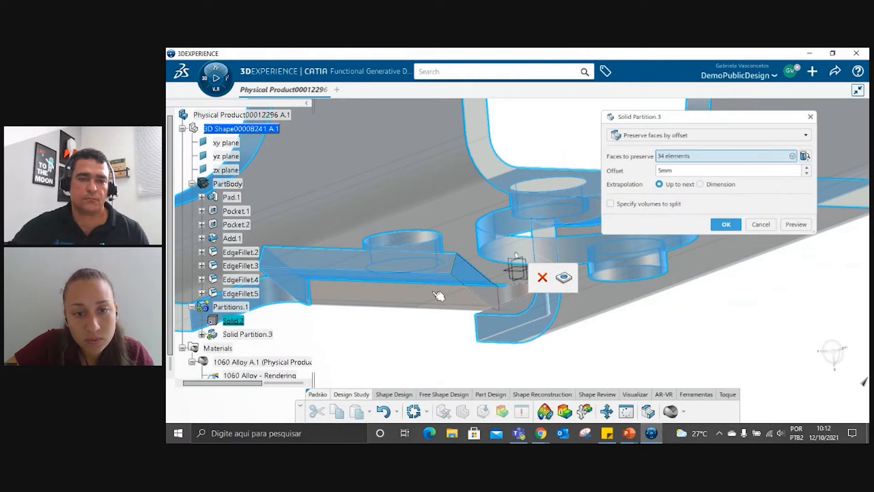
{"action": "left_click", "coordinate": [438, 296]}
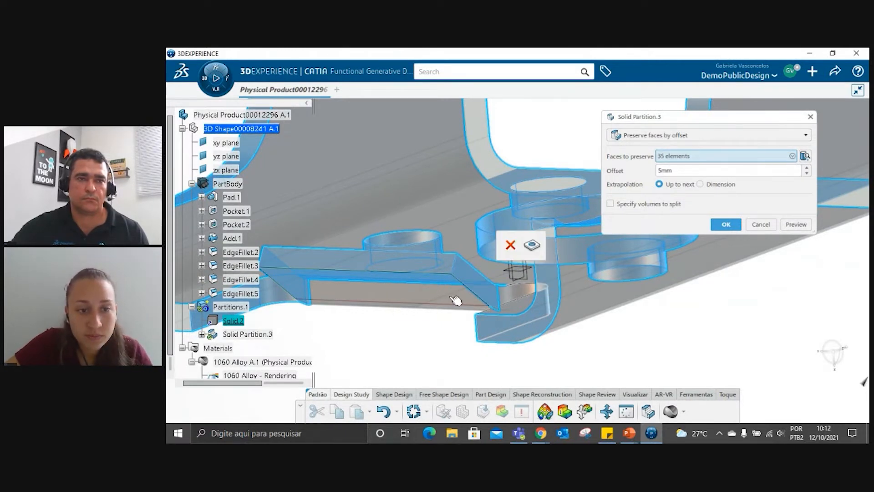
{"action": "left_click", "coordinate": [402, 302]}
Step: Add the rounded end of the slot on the tab's other side and the adjoining foot's straight side to the faces to preserve
{"action": "middle_click_drag", "start_coordinate": [439, 336], "coordinate": [530, 340]}
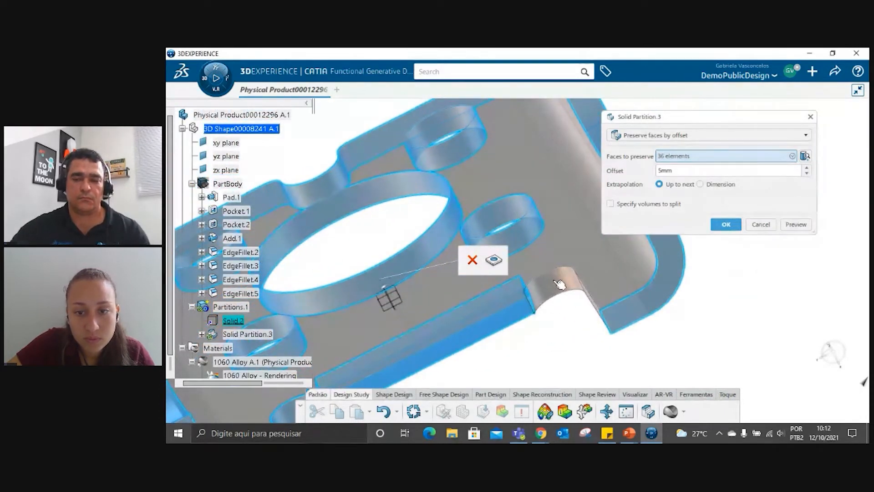
{"action": "left_click", "coordinate": [440, 342]}
{"action": "middle_click_drag", "start_coordinate": [440, 342], "coordinate": [537, 308]}
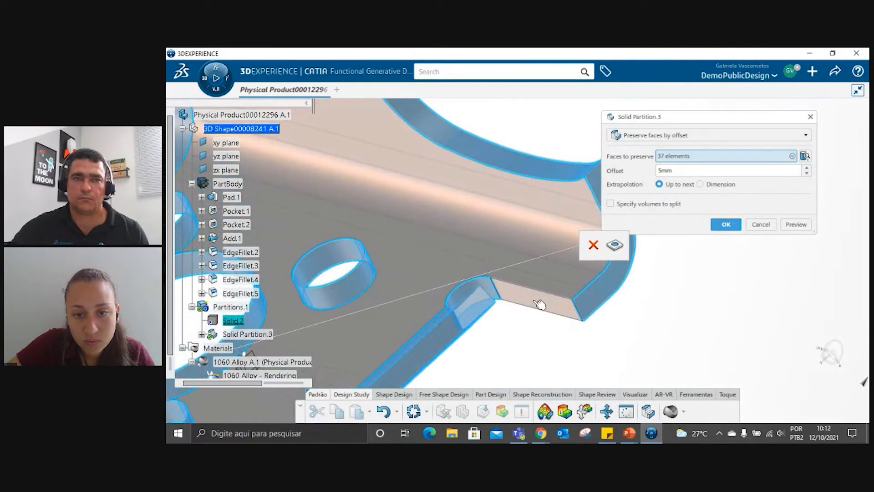
{"action": "left_click", "coordinate": [512, 148]}
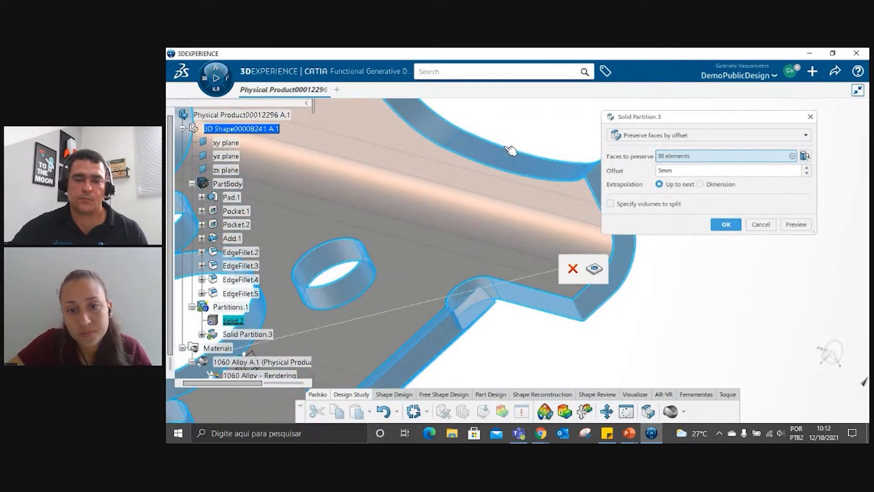
Step: Preview the solid partition with the slot and tab faces included at the 5 mm offset
{"action": "scroll", "coordinate": [511, 190], "scroll_direction": "down", "scroll_amount": 5}
{"action": "middle_click_drag", "start_coordinate": [552, 300], "coordinate": [485, 359]}
{"action": "scroll", "coordinate": [512, 316], "scroll_direction": "down", "scroll_amount": 5}
{"action": "middle_click_drag", "start_coordinate": [541, 311], "coordinate": [622, 295]}
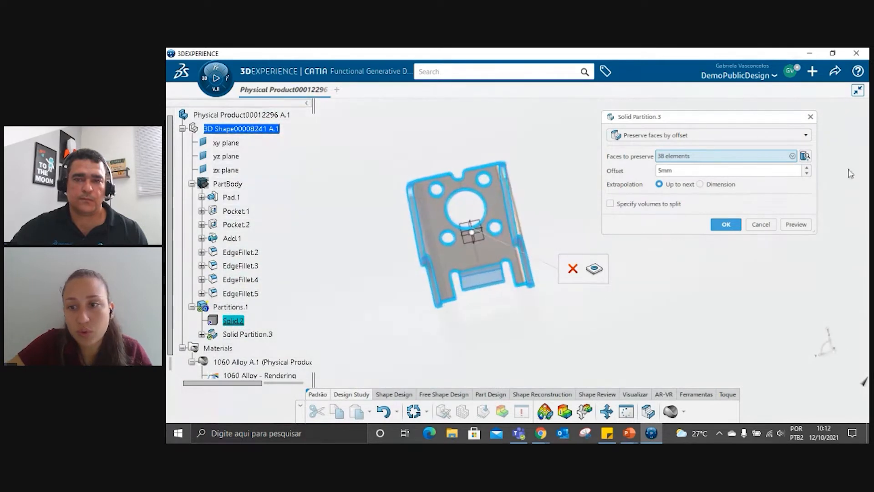
{"action": "left_click", "coordinate": [800, 230]}
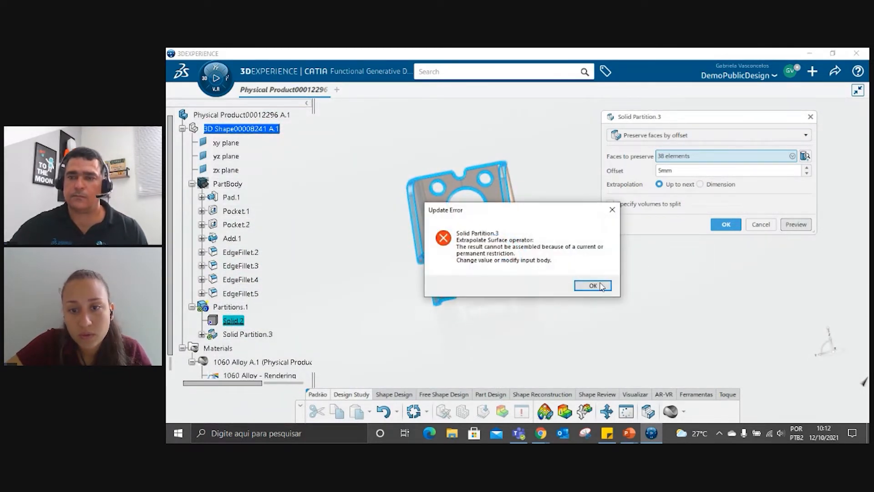
{"action": "left_click", "coordinate": [582, 289]}
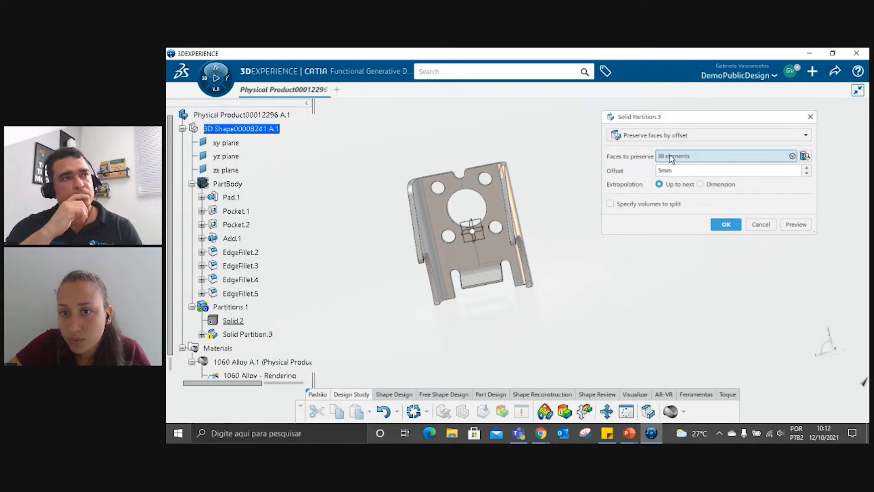
Step: Remove Face.81, Face.80, Face.79, Face.78 and Face.76 from the faces to preserve and preview the partition again
{"action": "left_click", "coordinate": [792, 156]}
{"action": "left_click", "coordinate": [753, 208]}
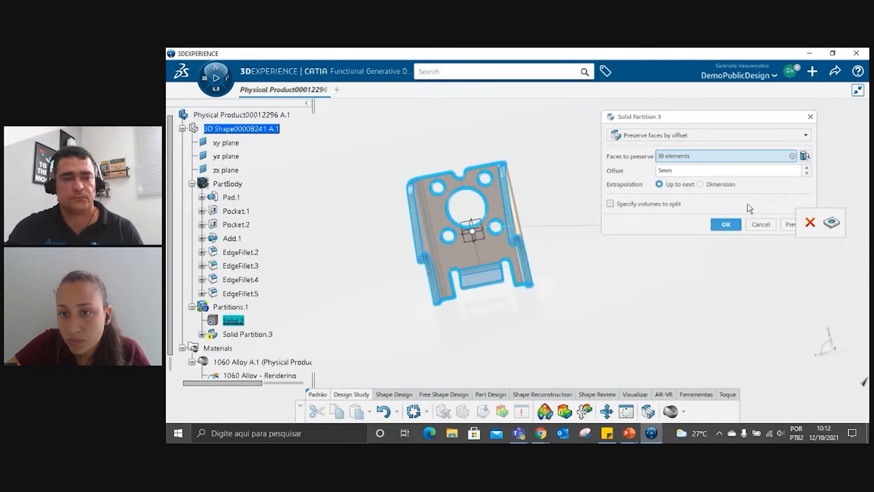
{"action": "left_click", "coordinate": [793, 156]}
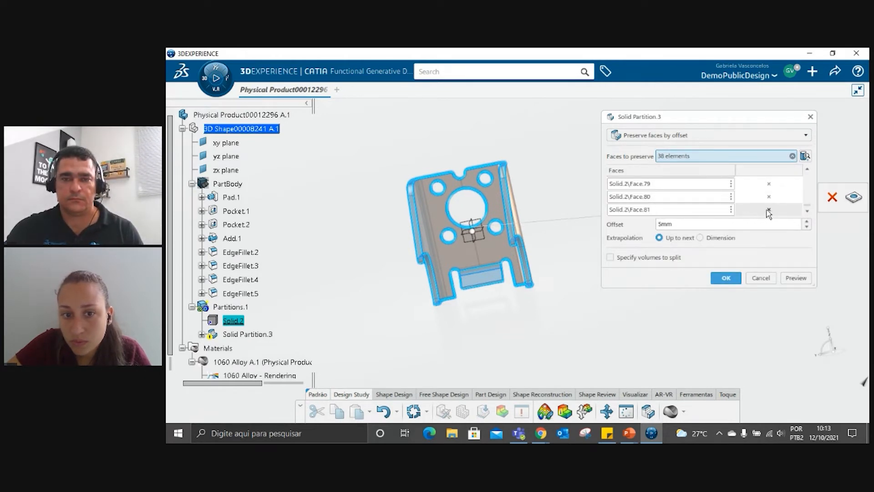
{"action": "left_click", "coordinate": [769, 209]}
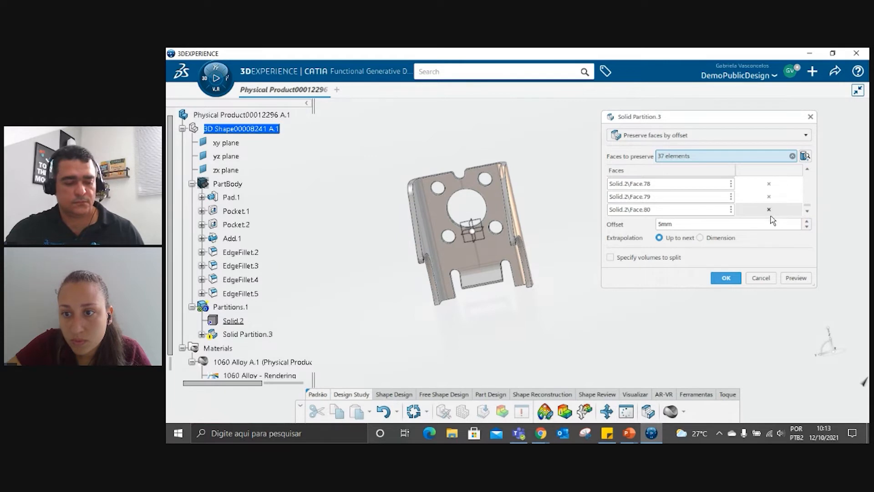
{"action": "left_click", "coordinate": [769, 210]}
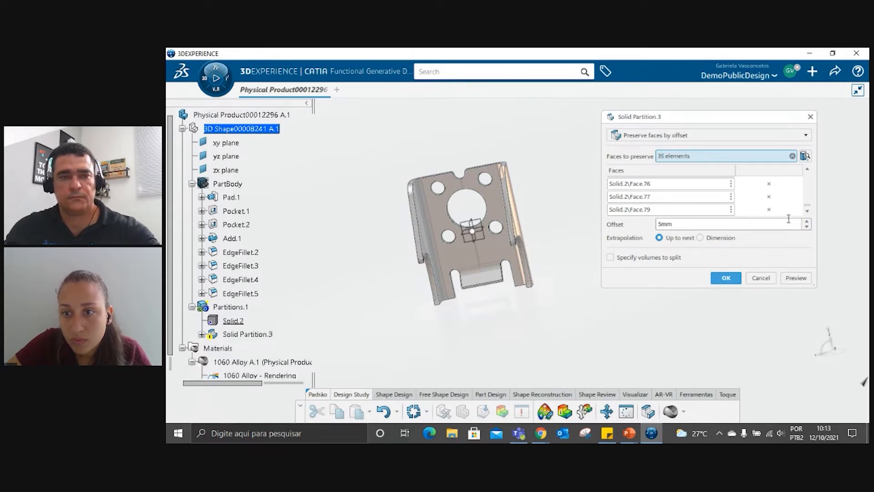
{"action": "left_click", "coordinate": [769, 209]}
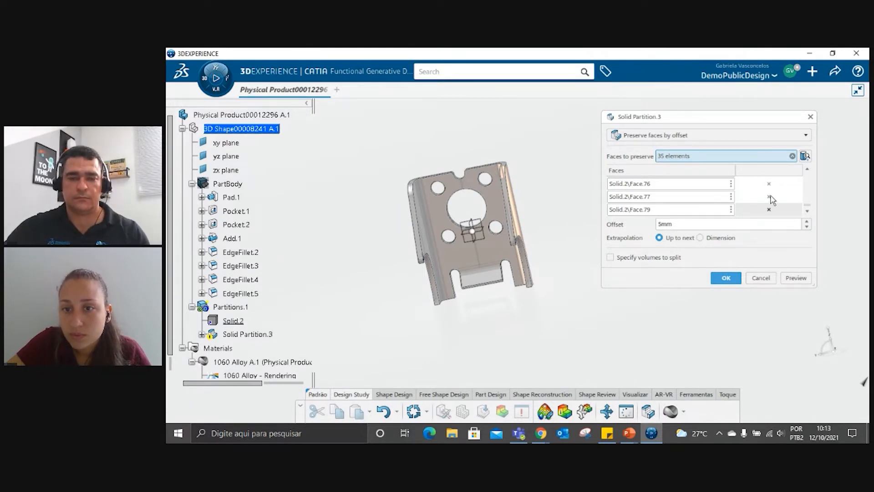
{"action": "double_click", "coordinate": [769, 196]}
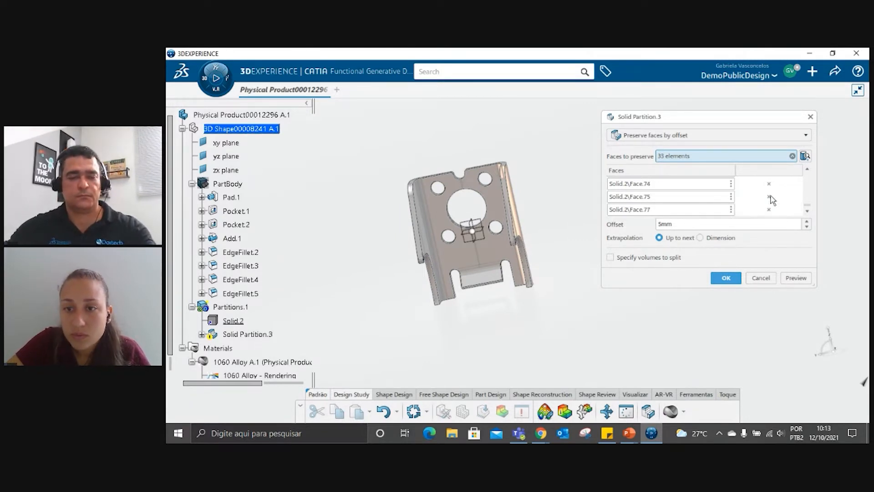
{"action": "left_click", "coordinate": [800, 283]}
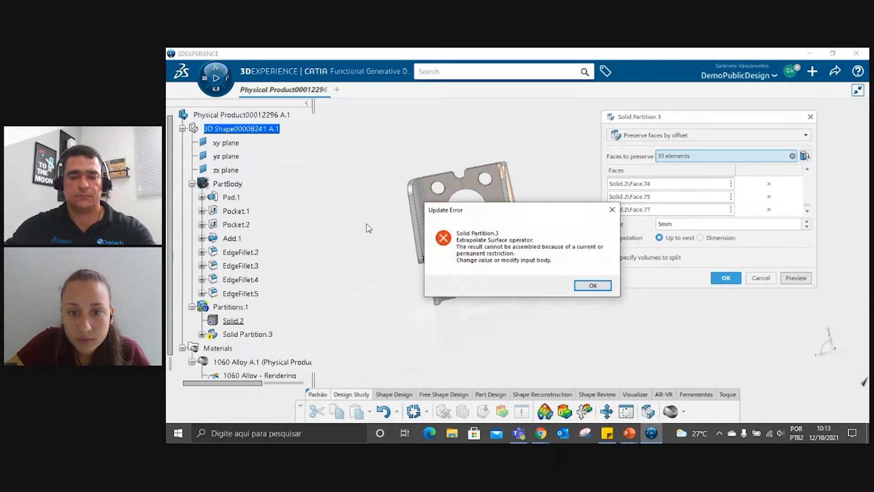
{"action": "left_click", "coordinate": [592, 286]}
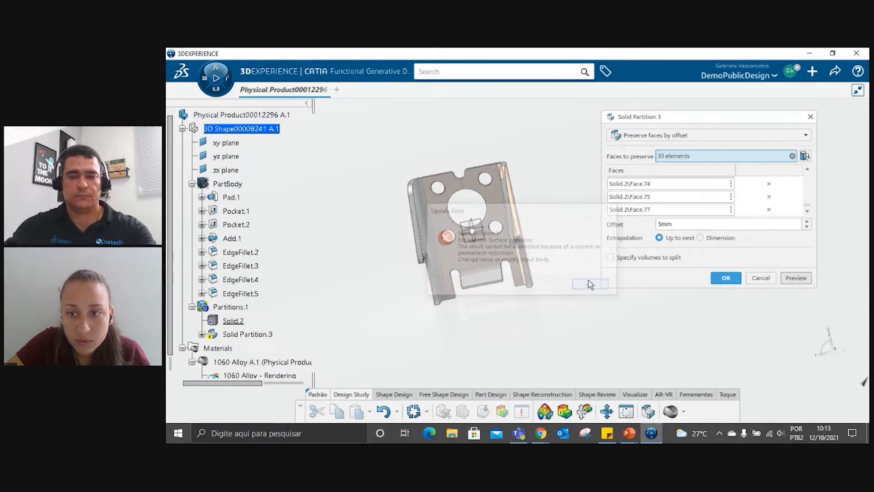
Step: Remove Face.77, Face.75, Face.74, Face.73 and Face.72 from the faces to preserve
{"action": "left_click", "coordinate": [759, 207]}
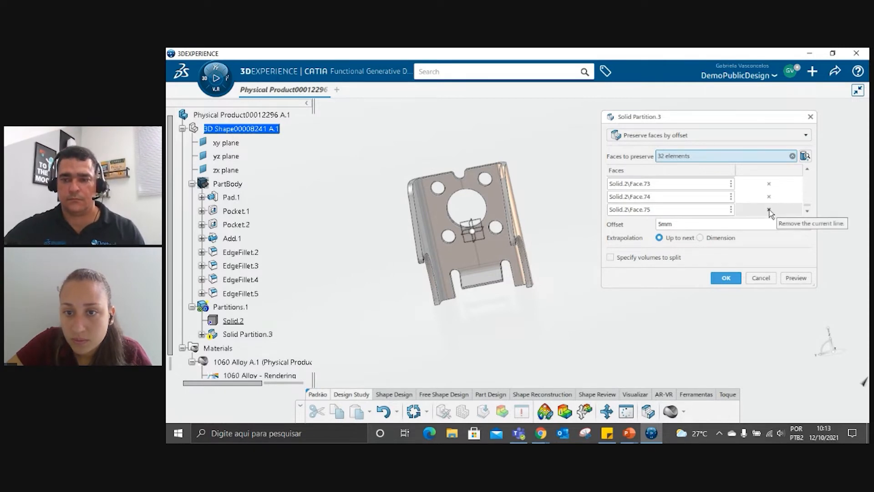
{"action": "left_click", "coordinate": [769, 210]}
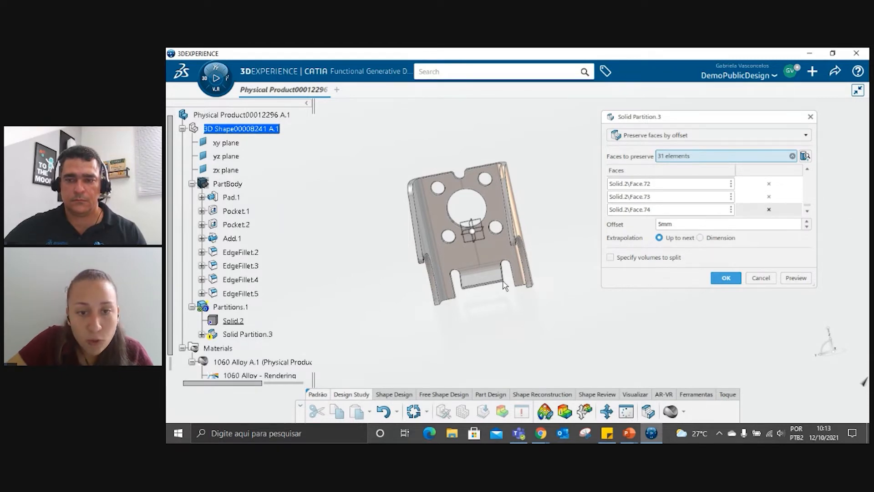
{"action": "left_click", "coordinate": [471, 283]}
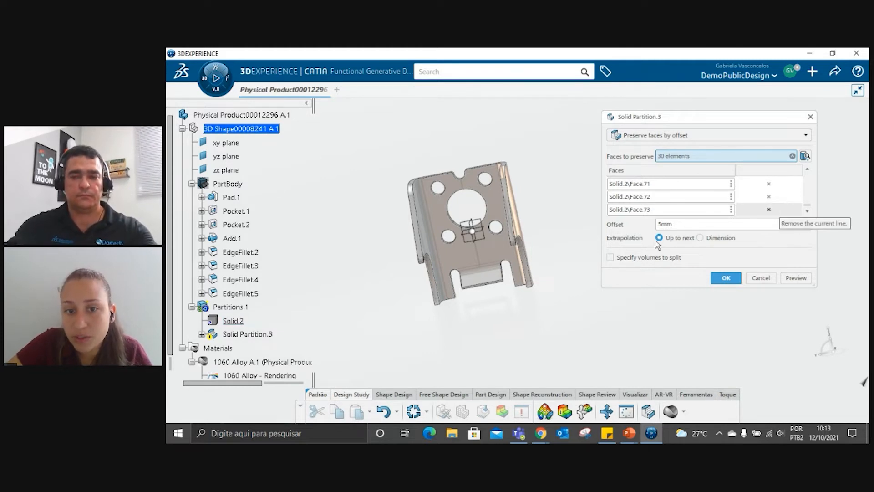
{"action": "left_click", "coordinate": [768, 209]}
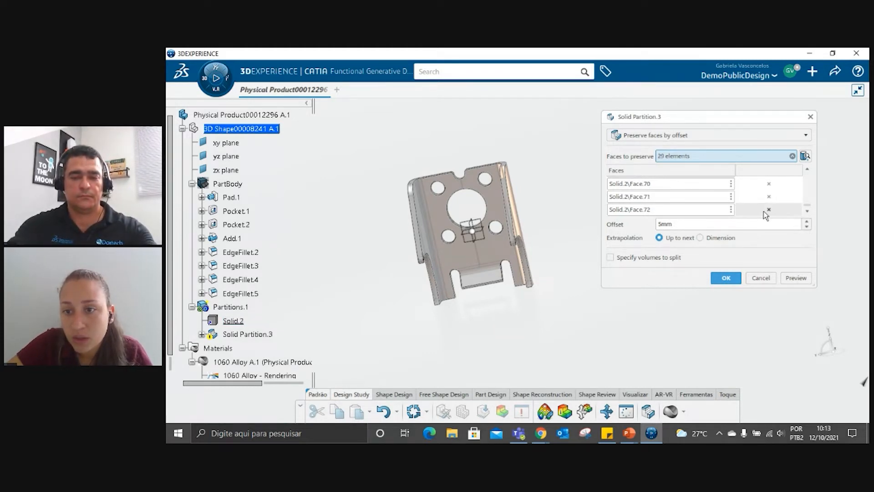
{"action": "left_click", "coordinate": [770, 210]}
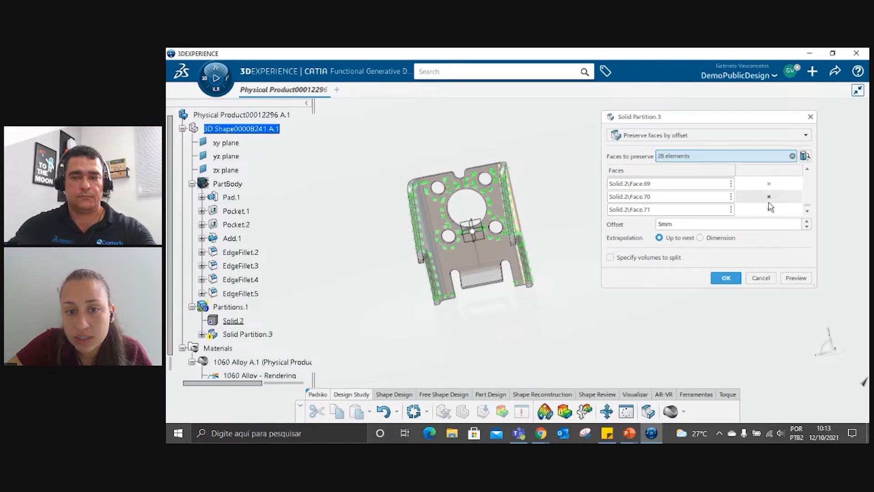
Step: Preview the partition with the reduced face selection and examine the offset regions around the slots and middle tab
{"action": "left_click", "coordinate": [794, 282]}
{"action": "middle_click_drag", "start_coordinate": [444, 340], "coordinate": [476, 289]}
{"action": "scroll", "coordinate": [477, 293], "scroll_direction": "up", "scroll_amount": 6}
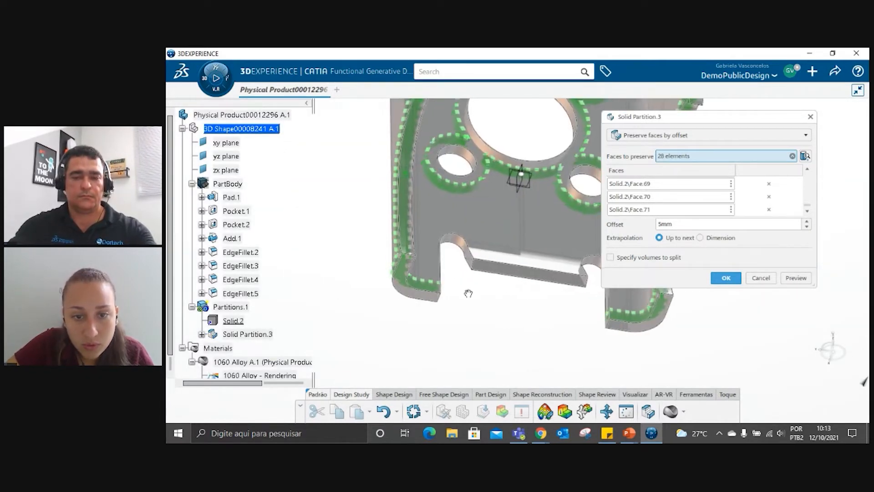
Step: Try adding the side and rounded faces of the first slot beside the middle tab to the faces to preserve
{"action": "middle_click_drag", "start_coordinate": [424, 273], "coordinate": [428, 257]}
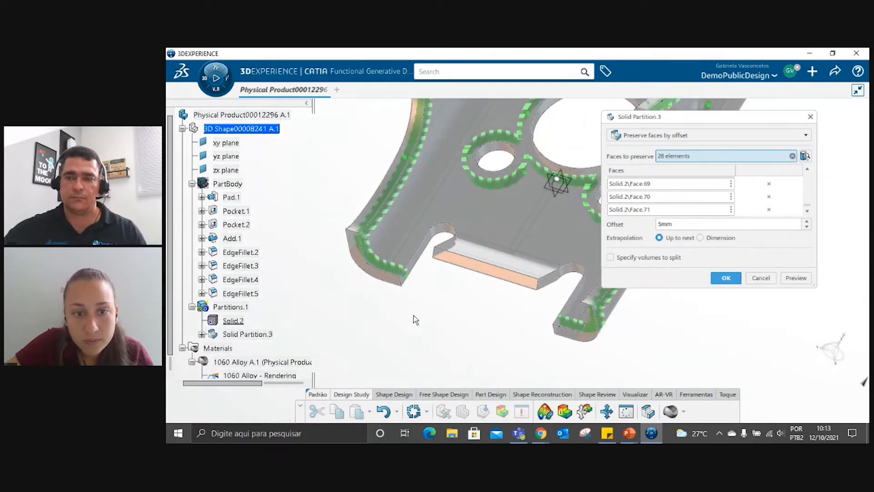
{"action": "scroll", "coordinate": [417, 315], "scroll_direction": "up", "scroll_amount": 5}
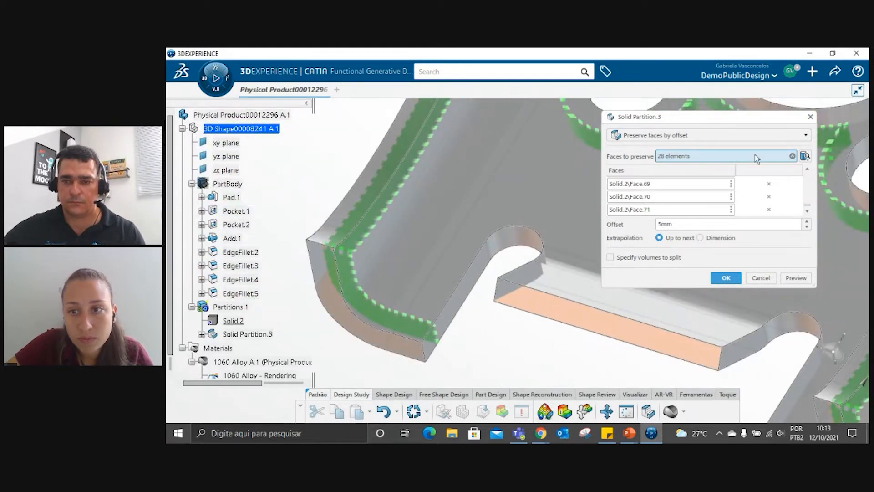
{"action": "left_click", "coordinate": [466, 294]}
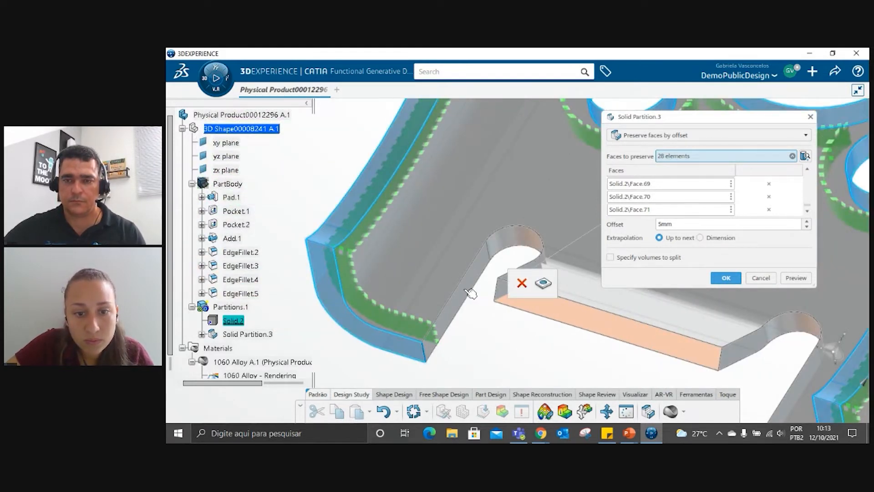
{"action": "left_click", "coordinate": [513, 247]}
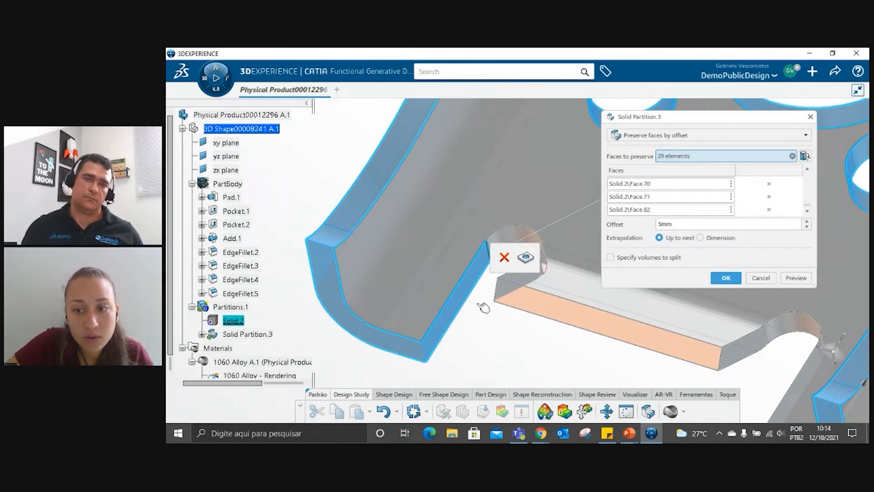
{"action": "left_click", "coordinate": [540, 256]}
{"action": "middle_click_drag", "start_coordinate": [542, 274], "coordinate": [426, 267]}
{"action": "middle_click_drag", "start_coordinate": [528, 303], "coordinate": [546, 299]}
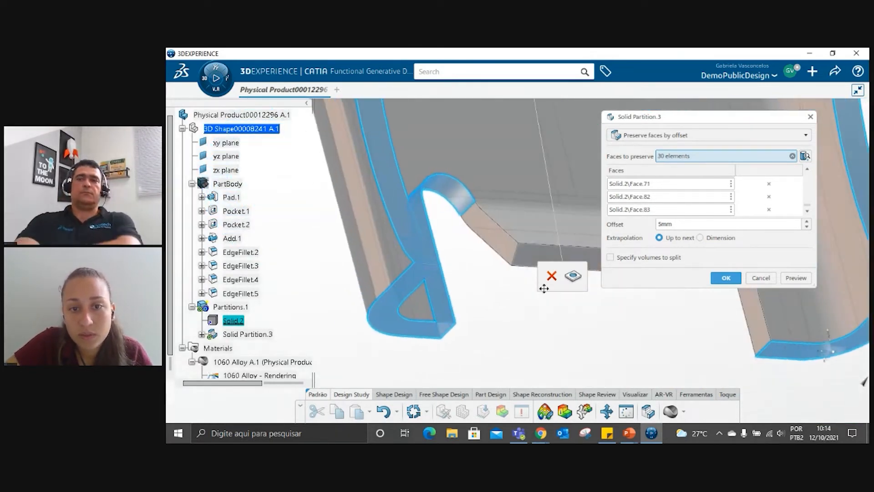
Step: Try adding the middle tab's front edge and both side faces to the faces to preserve
{"action": "left_click", "coordinate": [506, 249]}
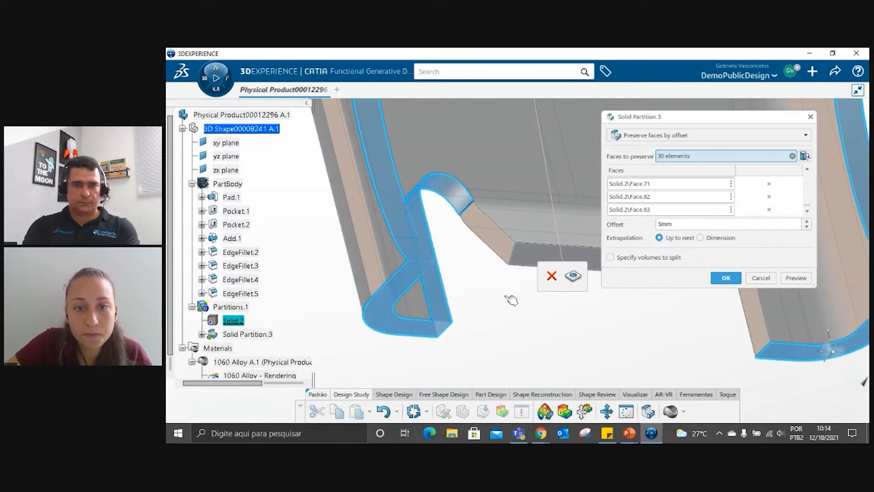
{"action": "middle_click_drag", "start_coordinate": [496, 277], "coordinate": [485, 269]}
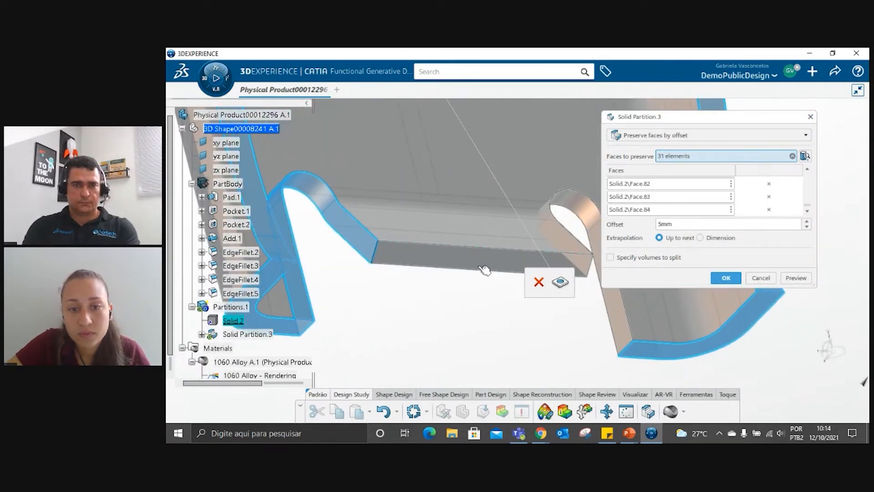
{"action": "left_click", "coordinate": [567, 337]}
{"action": "middle_click_drag", "start_coordinate": [564, 337], "coordinate": [542, 279]}
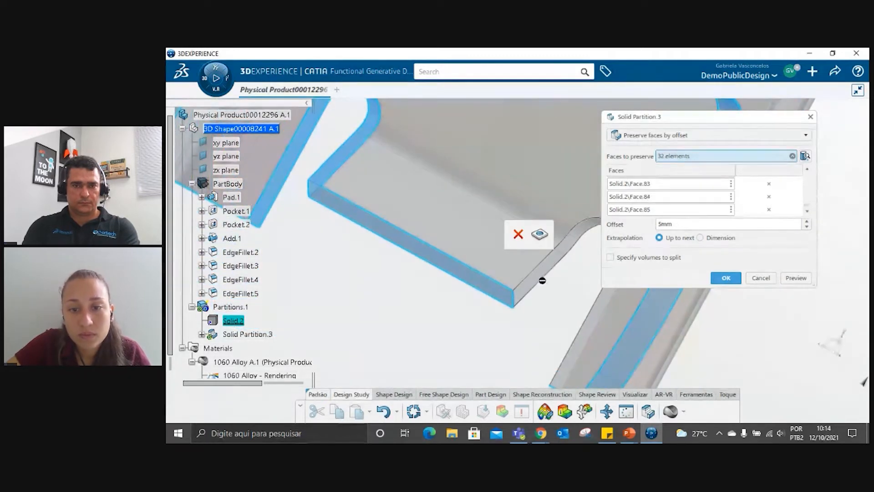
{"action": "left_click", "coordinate": [575, 254]}
{"action": "middle_click_drag", "start_coordinate": [560, 271], "coordinate": [477, 263]}
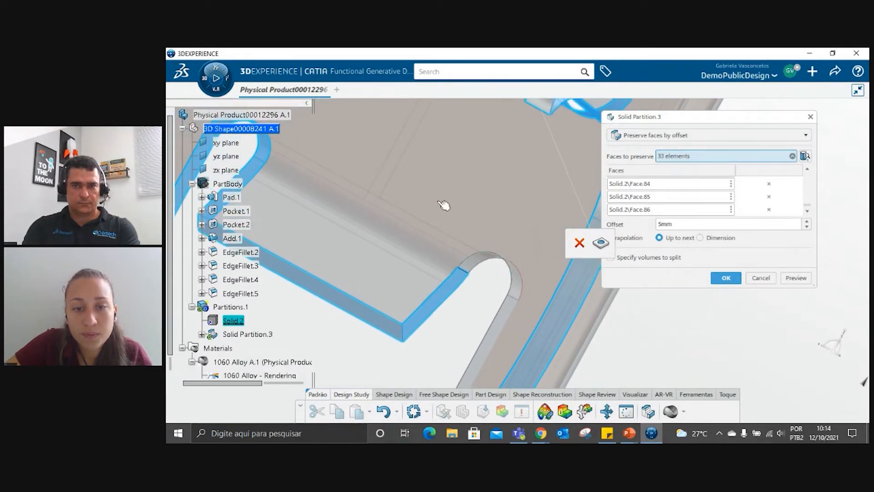
Step: Try adding the rounded and side faces of the second slot, on the tab's other side, to the faces to preserve
{"action": "left_click", "coordinate": [432, 223]}
{"action": "middle_click_drag", "start_coordinate": [419, 269], "coordinate": [543, 282]}
{"action": "left_click", "coordinate": [543, 282]}
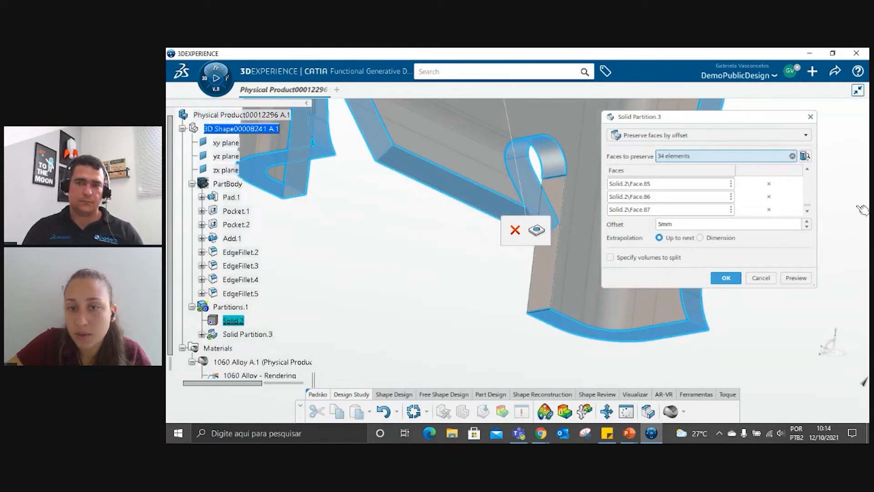
Step: Preview the partition with the slot and tab faces included, and discard the whole solid partition
{"action": "left_click", "coordinate": [795, 278]}
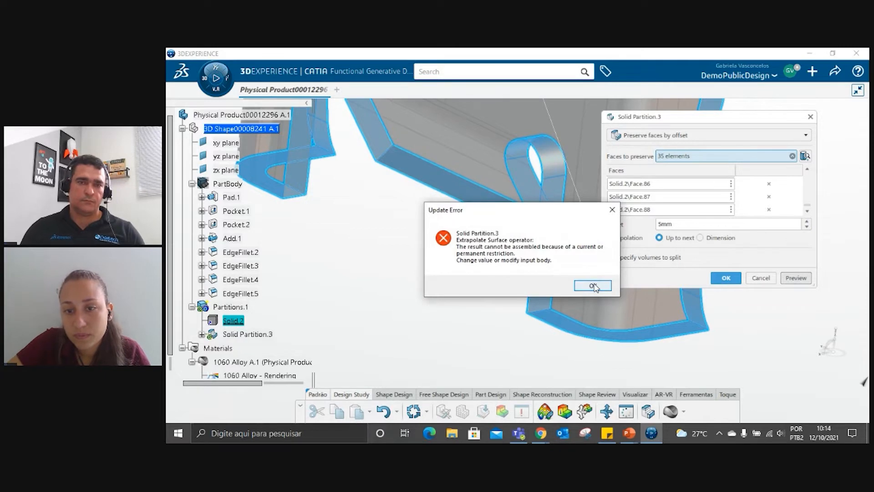
{"action": "left_click", "coordinate": [592, 287]}
{"action": "middle_click_drag", "start_coordinate": [475, 214], "coordinate": [505, 261]}
{"action": "left_click", "coordinate": [761, 278]}
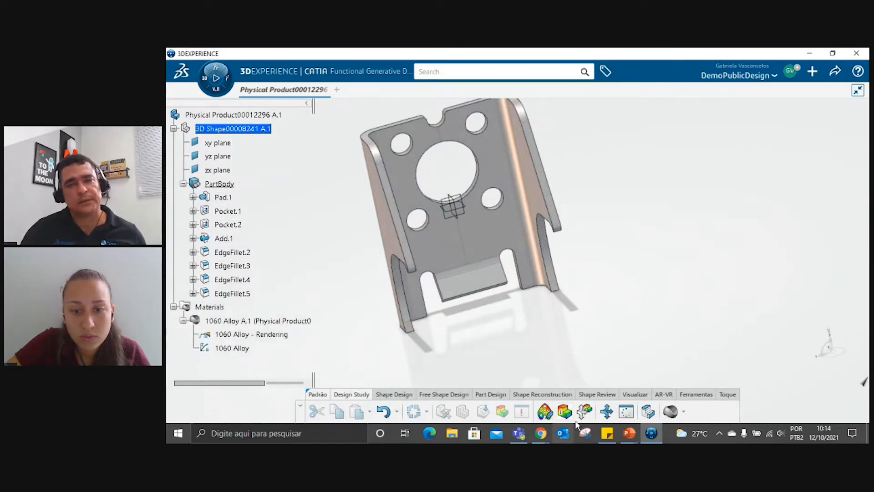
{"action": "left_click", "coordinate": [650, 413]}
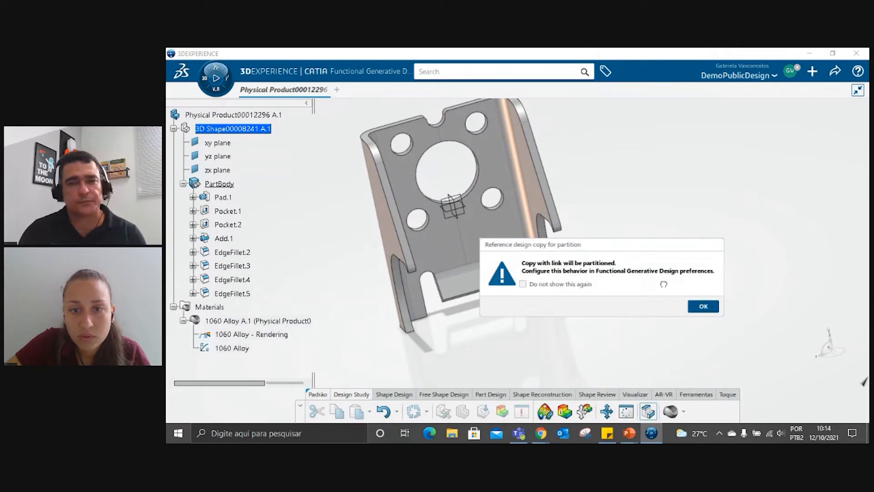
{"action": "left_click", "coordinate": [704, 306]}
{"action": "left_click", "coordinate": [504, 207]}
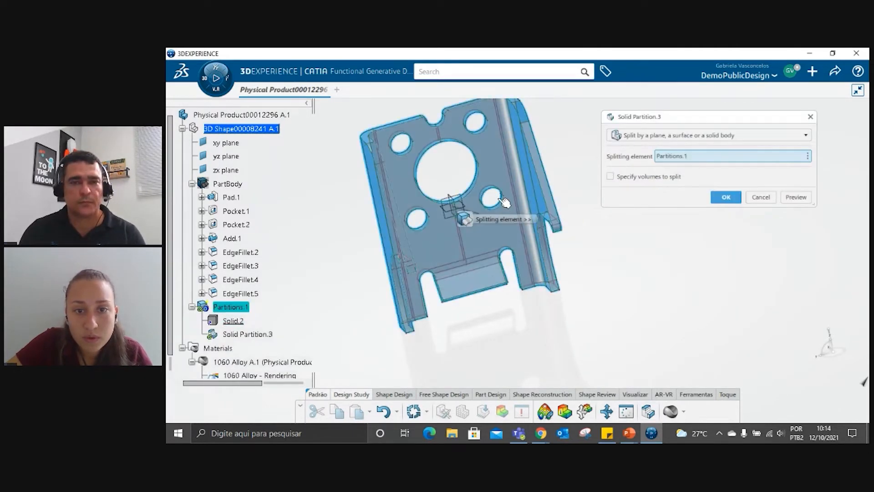
{"action": "left_click", "coordinate": [763, 199]}
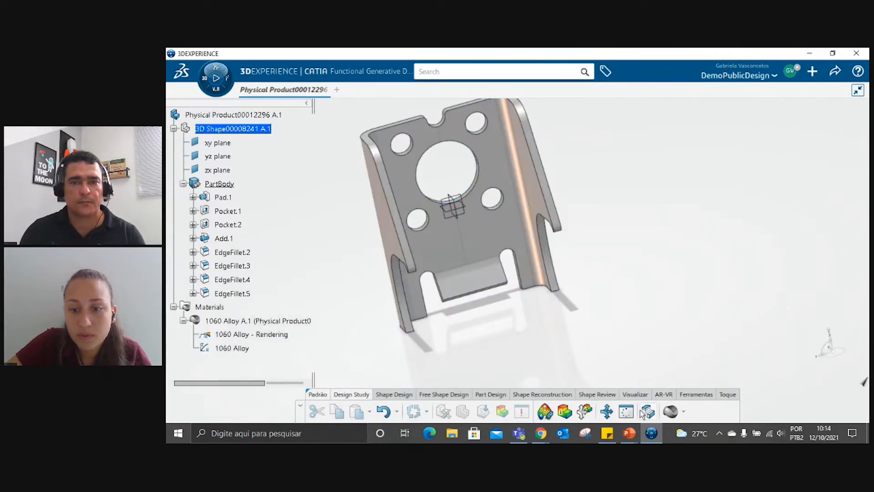
{"action": "left_click", "coordinate": [645, 412]}
{"action": "left_click", "coordinate": [702, 309]}
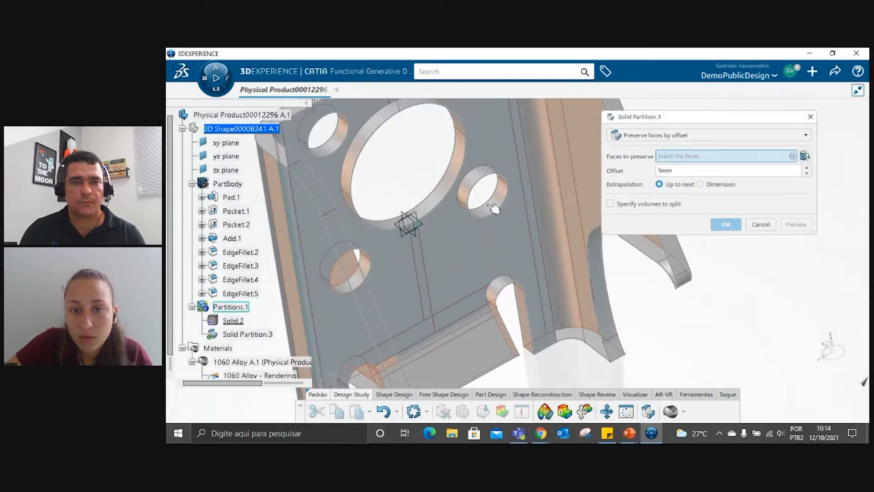
{"action": "left_click", "coordinate": [495, 208]}
{"action": "left_click", "coordinate": [761, 197]}
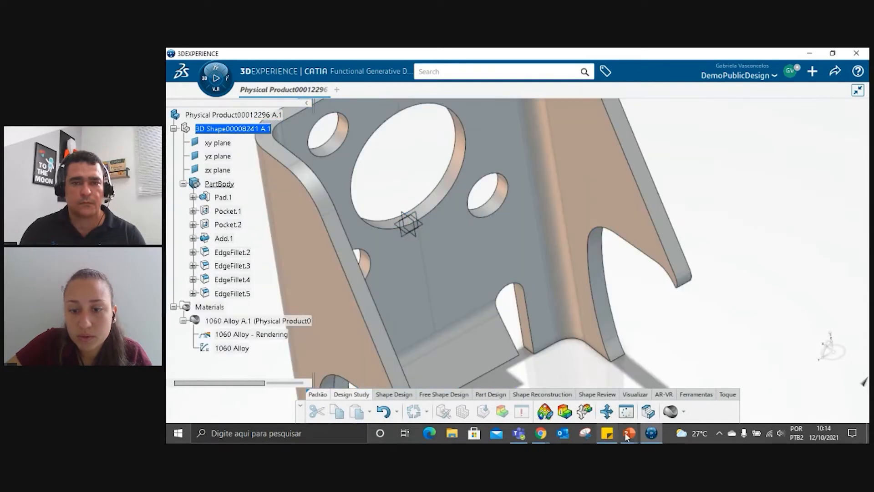
Step: Start a solid partition preserving faces by a 5 mm offset and select the four small holes and the large central hole
{"action": "left_click", "coordinate": [649, 412]}
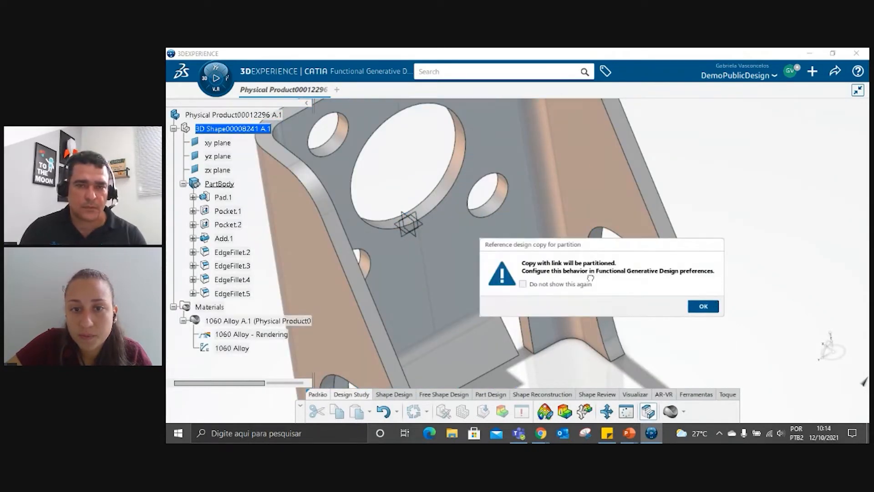
{"action": "left_click", "coordinate": [703, 306]}
{"action": "left_click", "coordinate": [484, 199]}
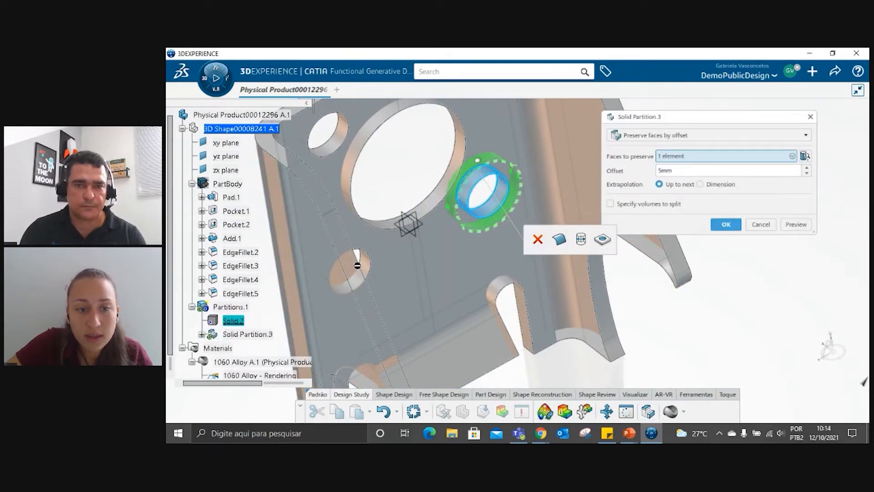
{"action": "left_click", "coordinate": [372, 265]}
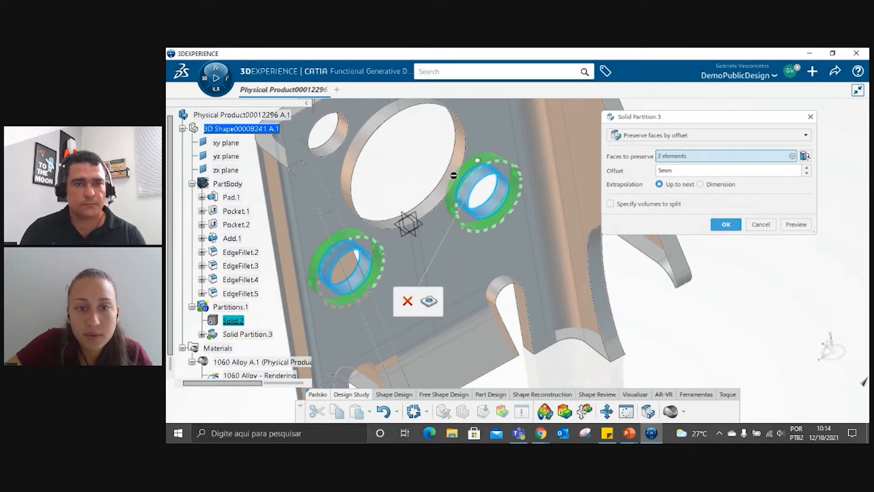
{"action": "left_click", "coordinate": [459, 165]}
{"action": "left_click", "coordinate": [337, 141]}
{"action": "middle_click_drag", "start_coordinate": [408, 236], "coordinate": [374, 342]}
{"action": "left_click", "coordinate": [428, 130]}
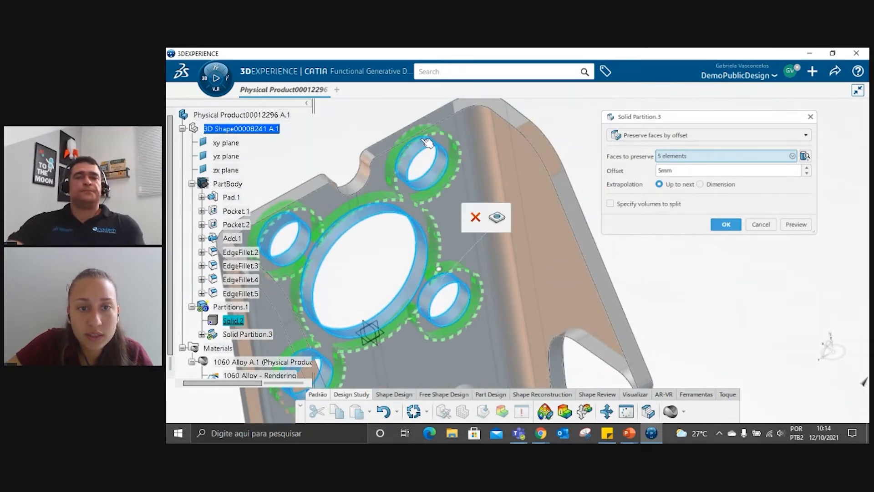
Step: Add the upper edge and corner on one side of the notch and the adjoining flange's outer edge faces to the preserved faces
{"action": "left_click", "coordinate": [483, 119]}
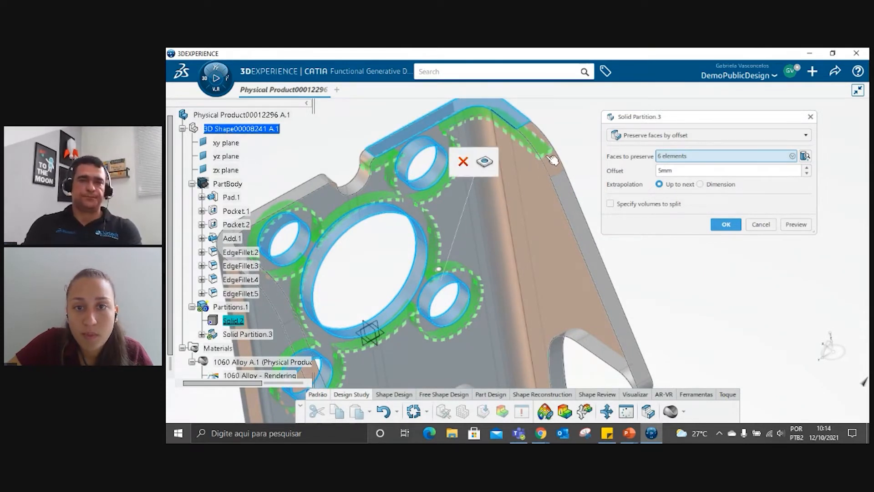
{"action": "left_click", "coordinate": [560, 177]}
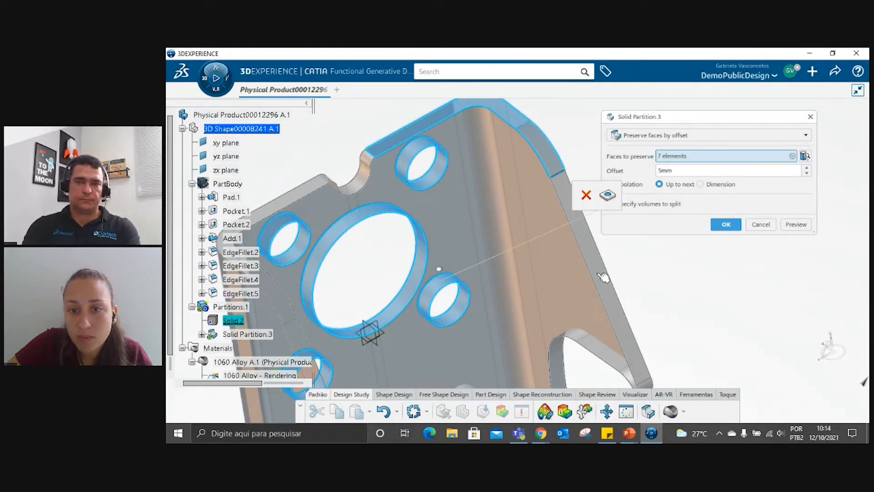
{"action": "left_click", "coordinate": [603, 277]}
Step: Add the rounded faces of the notch in the bracket's upper edge to the faces to preserve
{"action": "left_click", "coordinate": [372, 163]}
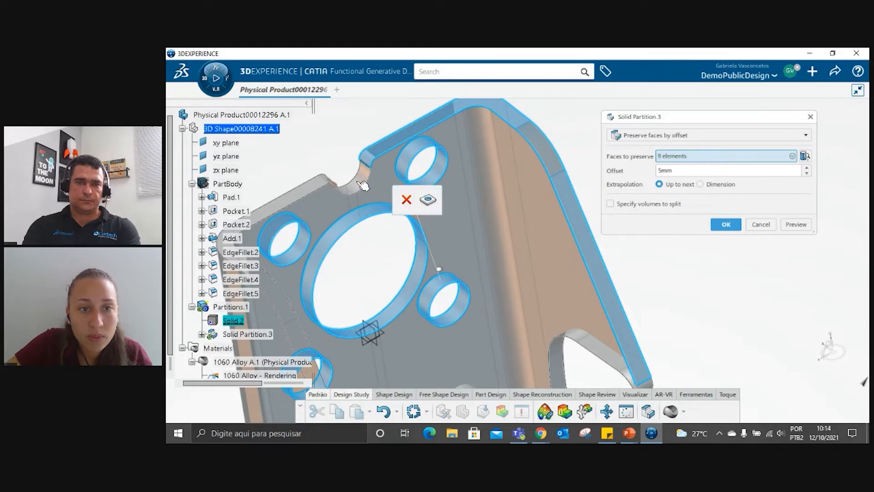
{"action": "left_click", "coordinate": [363, 182]}
{"action": "middle_click_drag", "start_coordinate": [518, 126], "coordinate": [382, 384]}
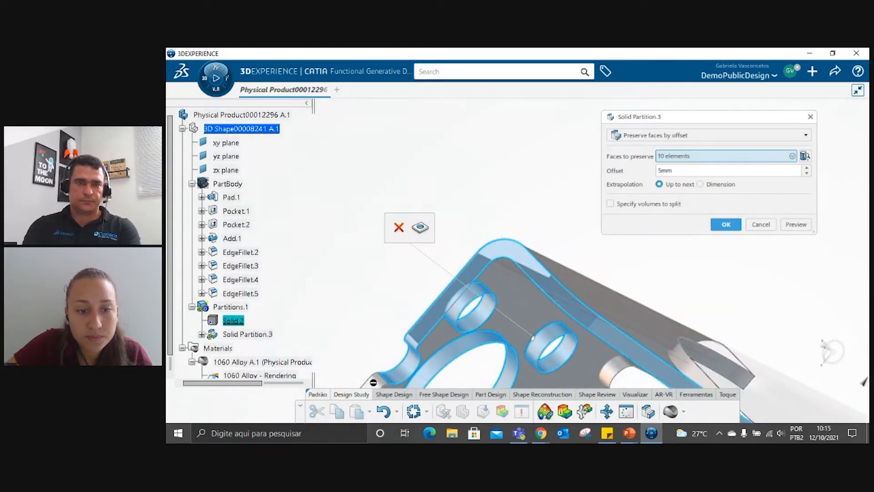
{"action": "left_click", "coordinate": [384, 386]}
Step: Add the upper edge and corner beyond the notch and the opposite flange's outer edge faces to the faces to preserve
{"action": "middle_click_drag", "start_coordinate": [365, 342], "coordinate": [417, 256]}
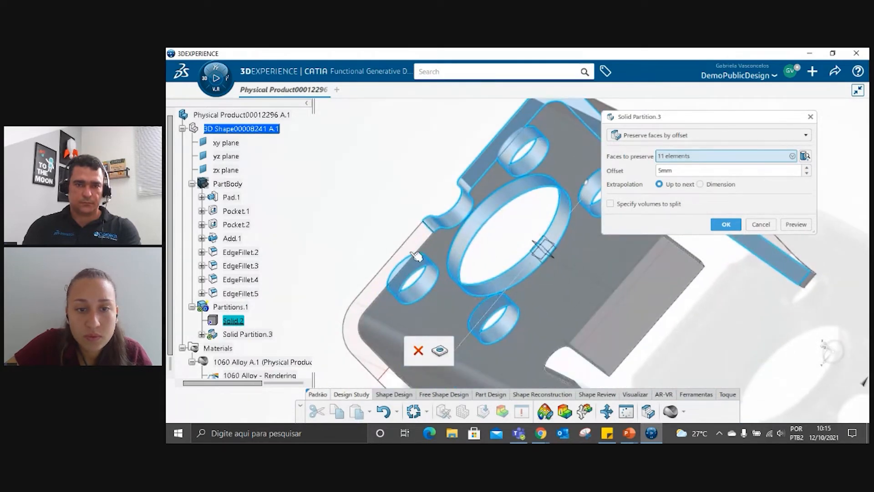
{"action": "left_click", "coordinate": [409, 336]}
{"action": "middle_click_drag", "start_coordinate": [365, 236], "coordinate": [416, 243]}
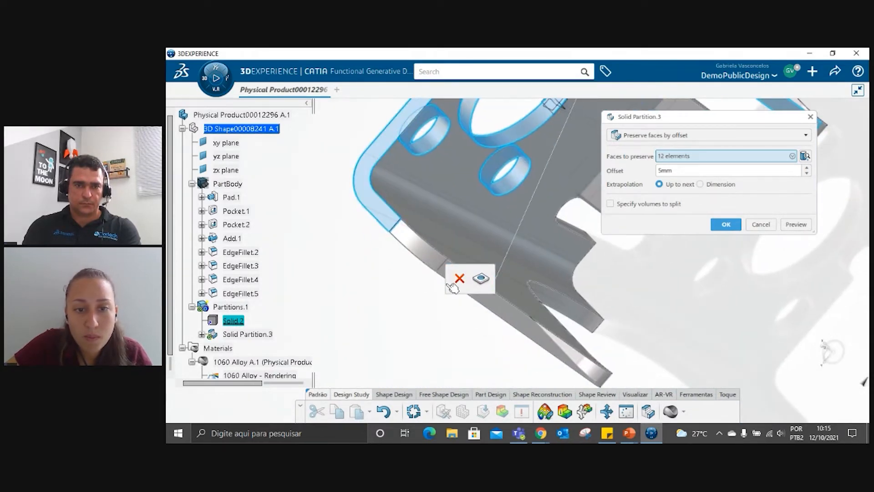
{"action": "left_click", "coordinate": [522, 322]}
{"action": "left_click", "coordinate": [522, 324]}
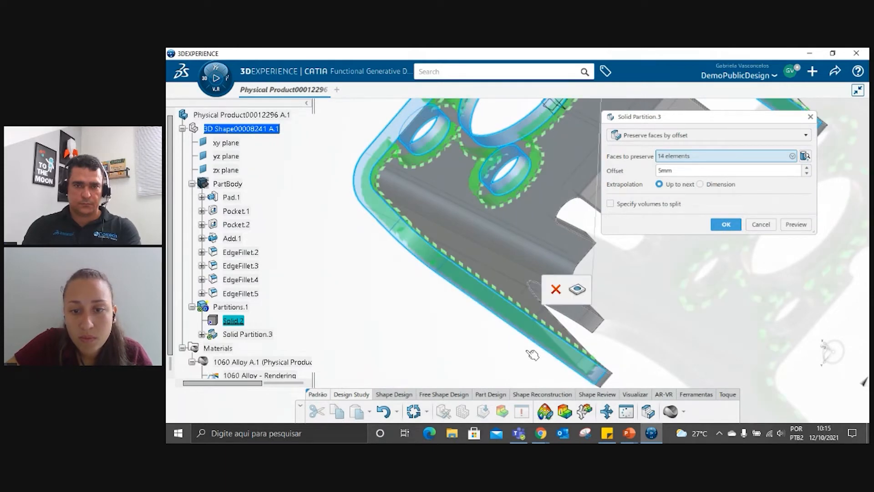
{"action": "middle_click_drag", "start_coordinate": [519, 291], "coordinate": [503, 181]}
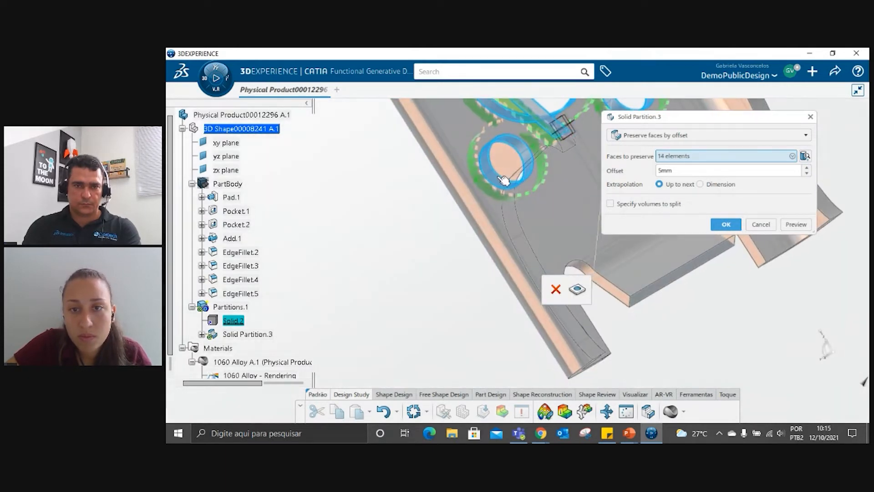
{"action": "left_click", "coordinate": [573, 144]}
Step: Add the tip and inner cutout edge faces of the opposite flange to the faces to preserve
{"action": "middle_click_drag", "start_coordinate": [556, 216], "coordinate": [511, 233]}
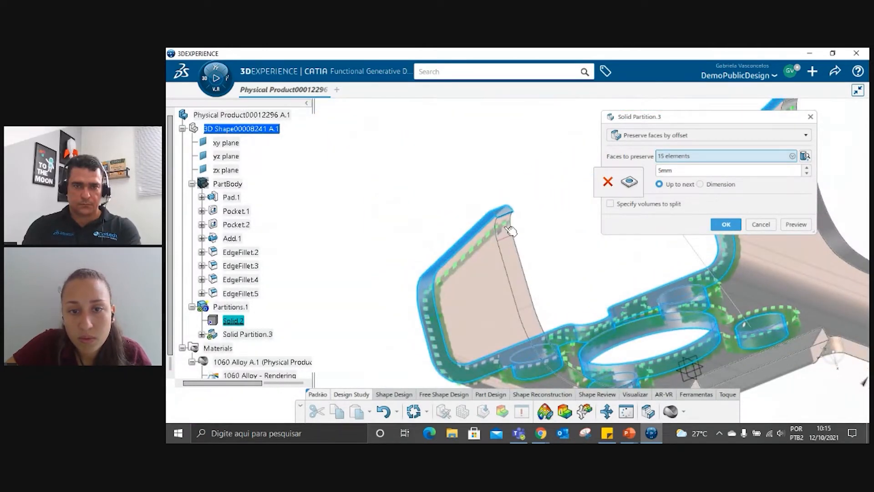
{"action": "left_click", "coordinate": [509, 229]}
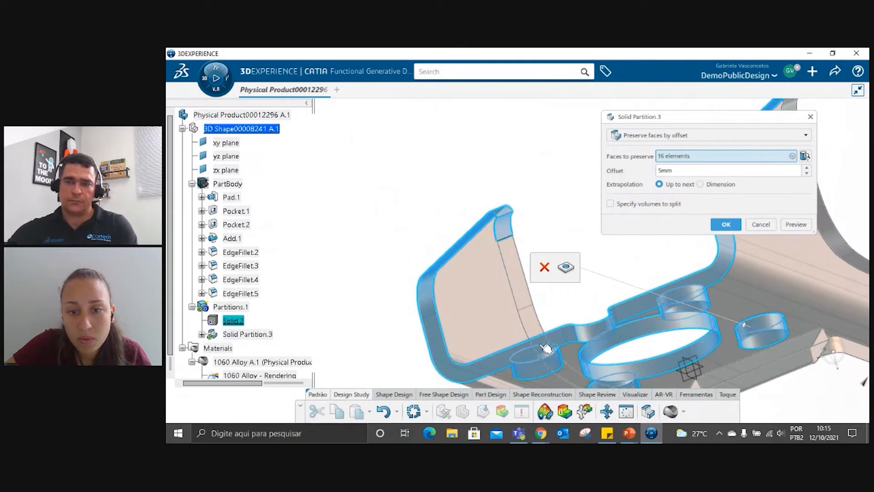
{"action": "left_click", "coordinate": [546, 349]}
{"action": "left_click", "coordinate": [518, 275]}
{"action": "middle_click_drag", "start_coordinate": [518, 275], "coordinate": [485, 184]}
{"action": "left_click", "coordinate": [541, 257]}
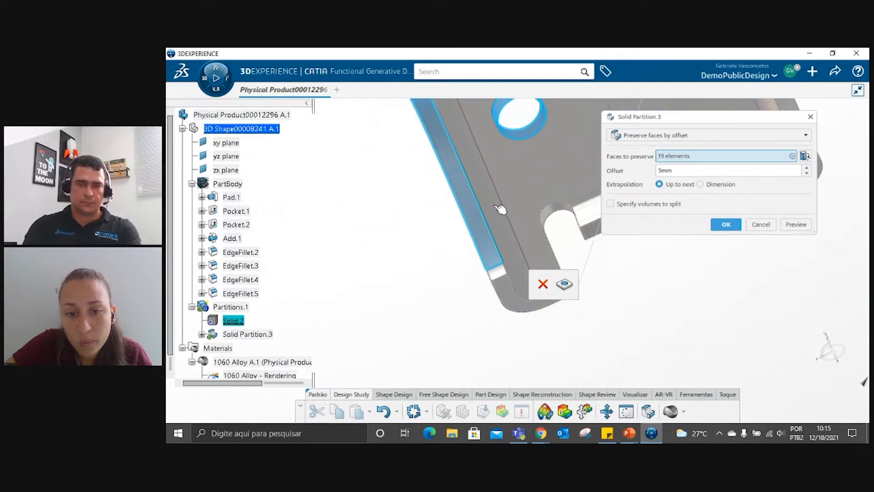
Step: Add the end faces of the adjoining leg and the side and rounded faces of its slot to the faces to preserve
{"action": "left_click", "coordinate": [512, 297]}
{"action": "left_click", "coordinate": [512, 296]}
{"action": "middle_click_drag", "start_coordinate": [512, 296], "coordinate": [475, 325]}
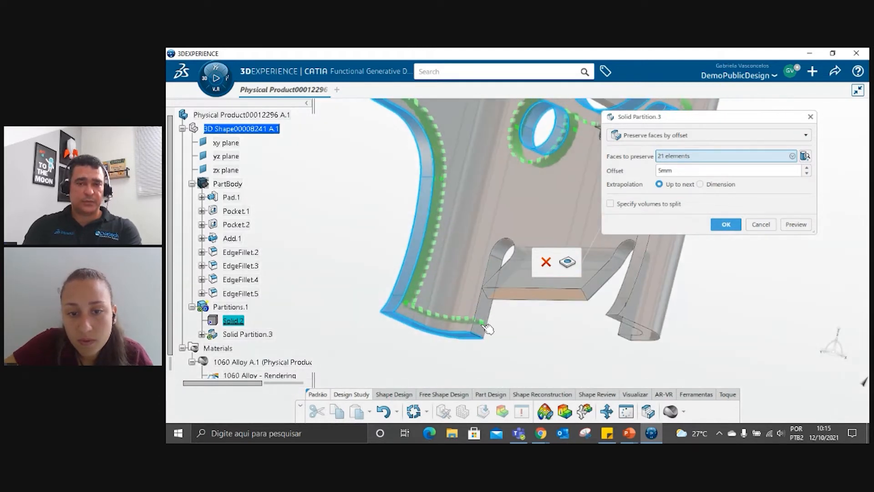
{"action": "left_click", "coordinate": [510, 248]}
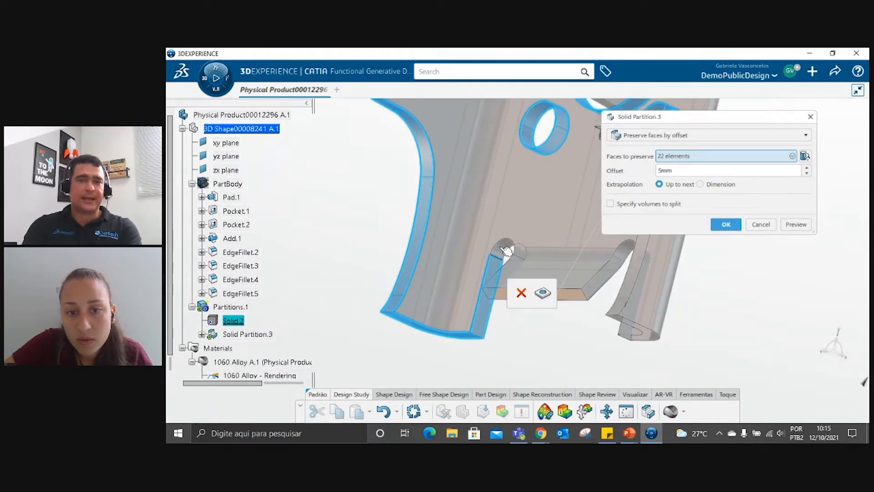
{"action": "middle_click_drag", "start_coordinate": [510, 320], "coordinate": [534, 227]}
{"action": "left_click", "coordinate": [534, 227]}
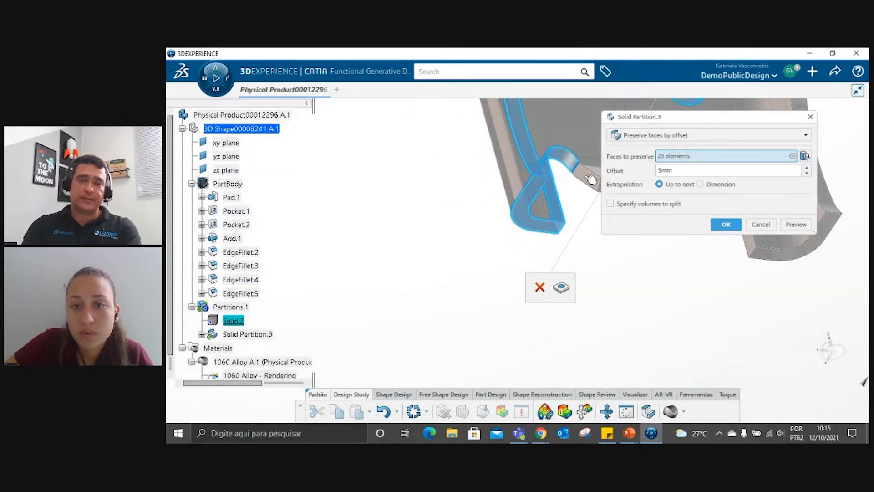
Step: Add the first slot's remaining side face, the lip edge between the slots and the second slot's inner faces to the faces to preserve
{"action": "left_click", "coordinate": [571, 191]}
{"action": "middle_click_drag", "start_coordinate": [571, 191], "coordinate": [516, 211]}
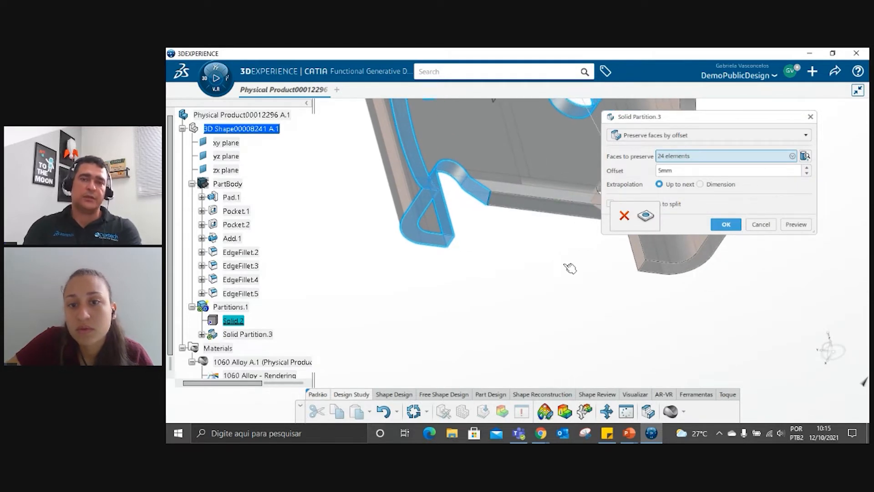
{"action": "left_click", "coordinate": [540, 207]}
{"action": "middle_click_drag", "start_coordinate": [604, 278], "coordinate": [456, 285]}
{"action": "middle_click_drag", "start_coordinate": [458, 252], "coordinate": [414, 247]}
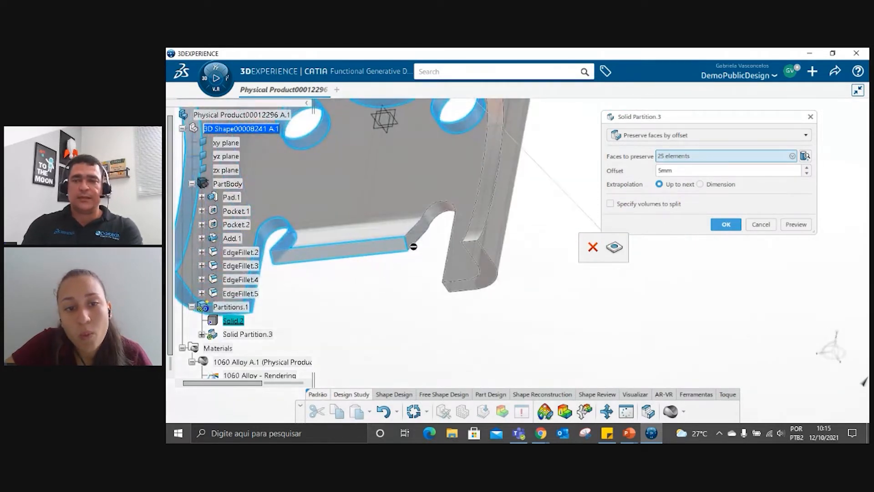
{"action": "left_click", "coordinate": [442, 216]}
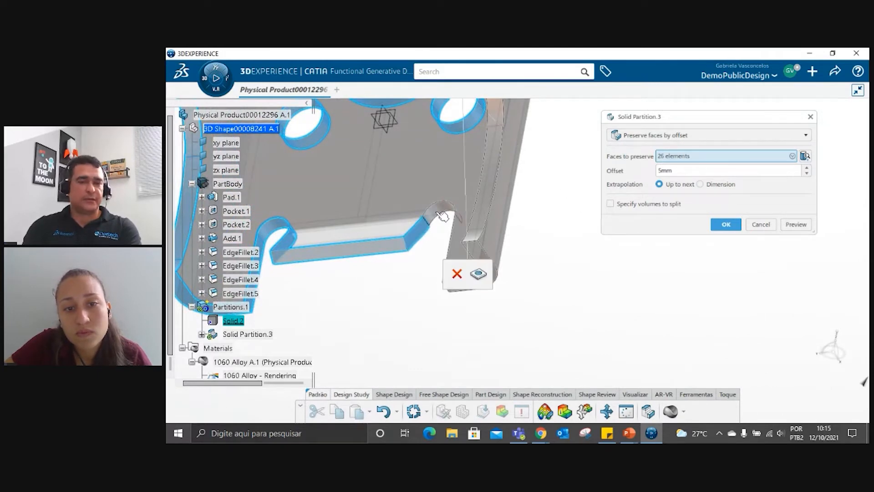
{"action": "middle_click_drag", "start_coordinate": [397, 290], "coordinate": [500, 232]}
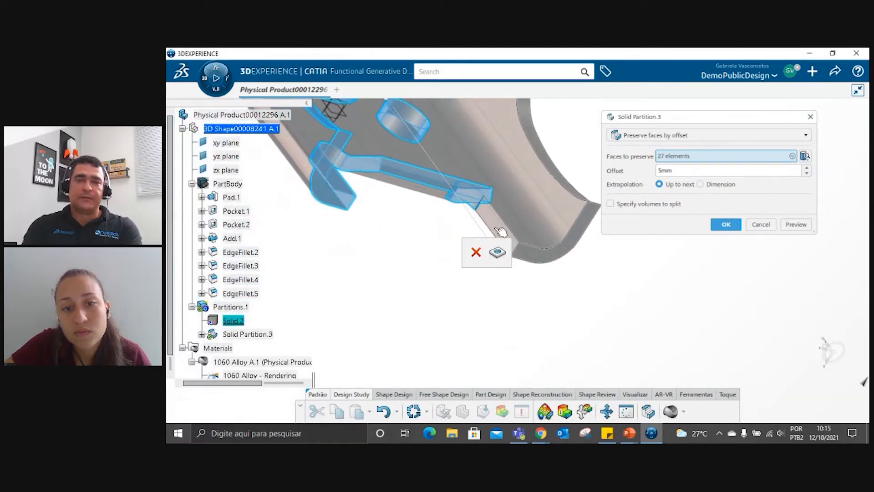
Step: Add the second slot's long side face and the adjoining leg's end and outer corner faces to the faces to preserve
{"action": "left_click", "coordinate": [542, 257]}
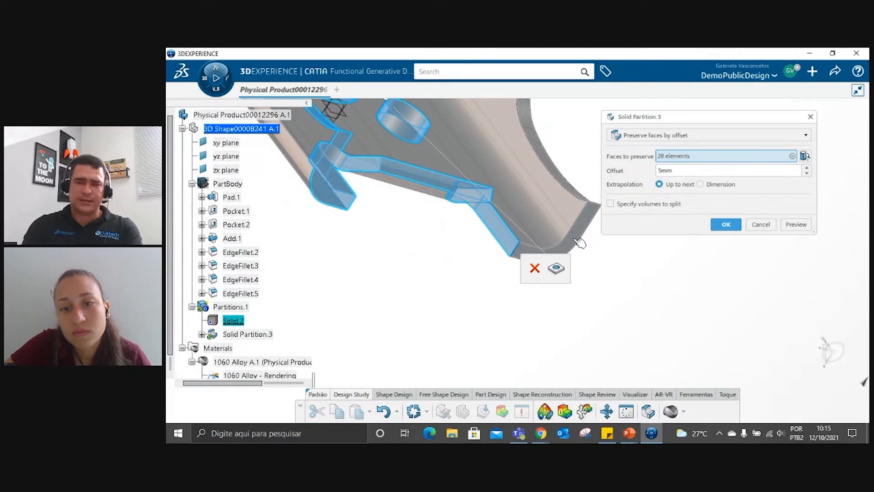
{"action": "left_click", "coordinate": [562, 185]}
{"action": "middle_click_drag", "start_coordinate": [562, 186], "coordinate": [540, 277]}
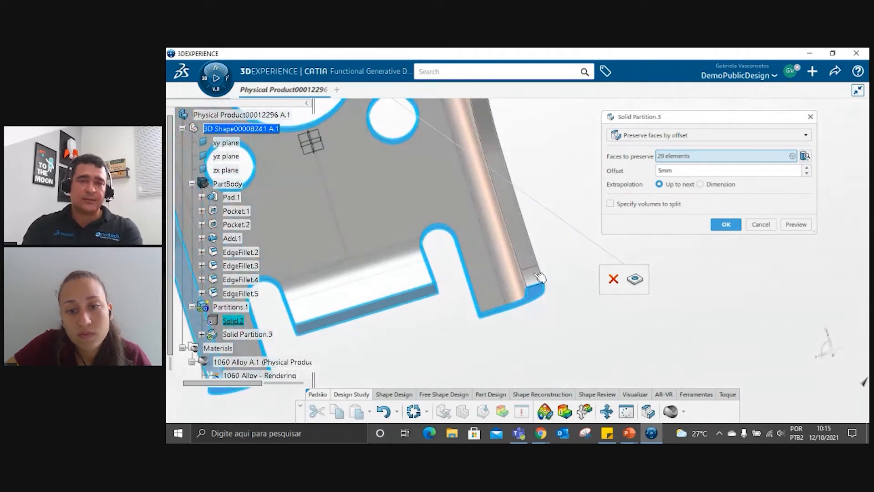
{"action": "left_click", "coordinate": [531, 259]}
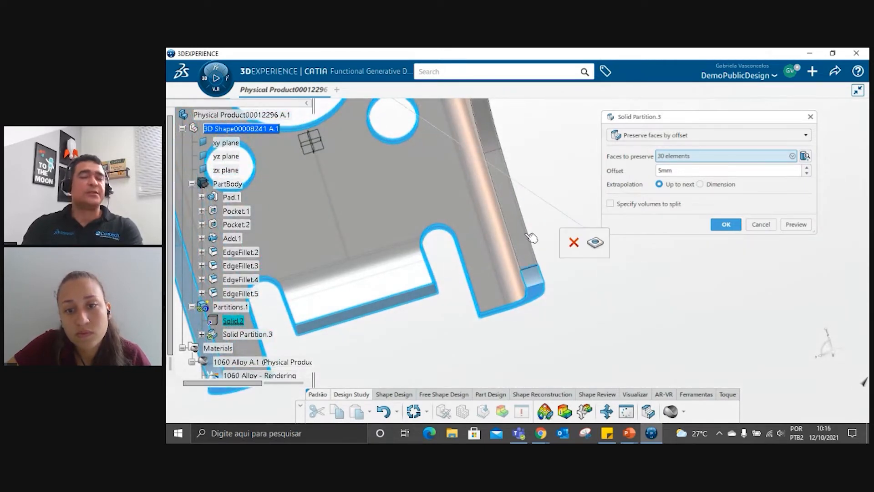
Step: Add the straight, curved and stepped outer edge faces of that leg's flange to the faces to preserve, and try to apply the partition
{"action": "left_click", "coordinate": [509, 128]}
{"action": "middle_click_drag", "start_coordinate": [488, 131], "coordinate": [511, 305]}
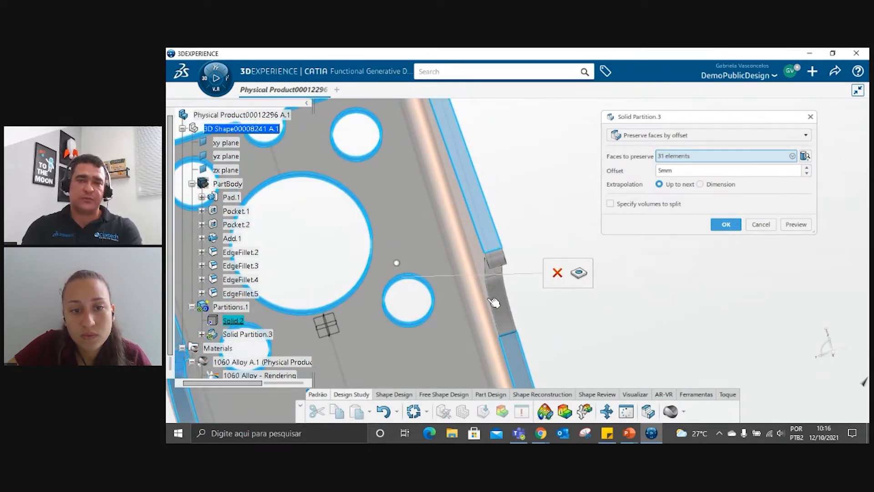
{"action": "left_click", "coordinate": [492, 302]}
{"action": "middle_click_drag", "start_coordinate": [492, 302], "coordinate": [509, 218]}
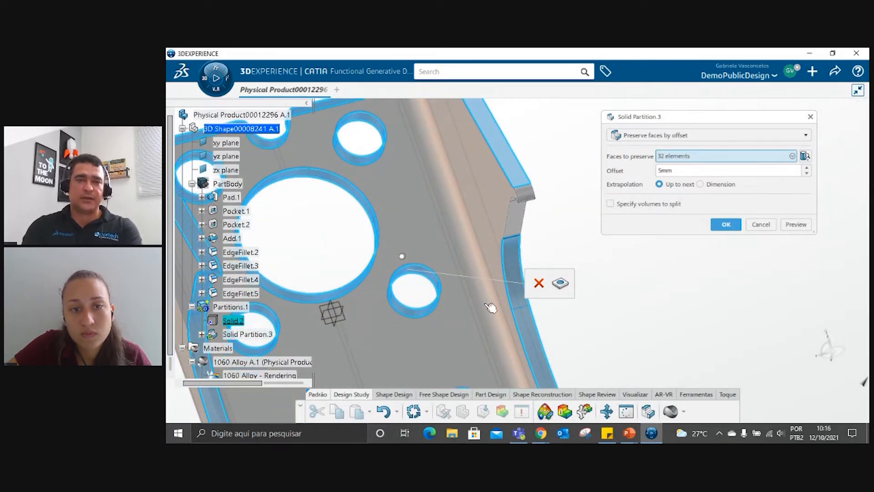
{"action": "left_click", "coordinate": [483, 315]}
{"action": "middle_click_drag", "start_coordinate": [488, 303], "coordinate": [494, 214]}
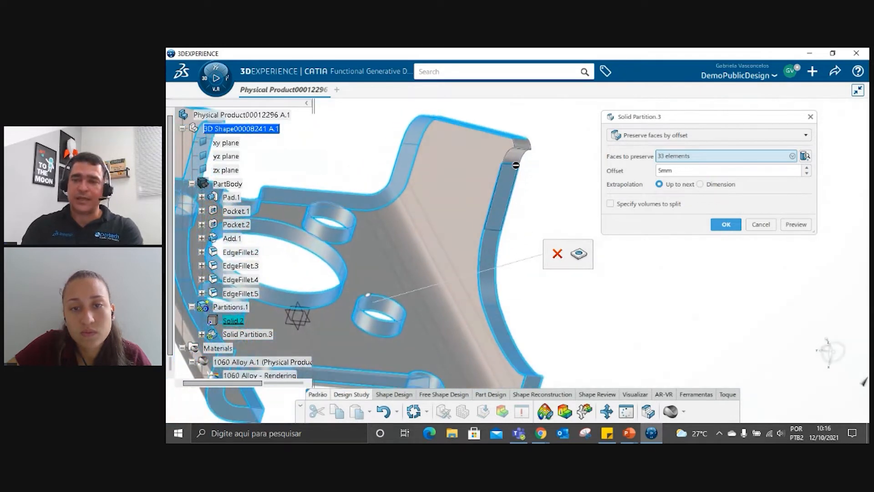
{"action": "left_click", "coordinate": [528, 146]}
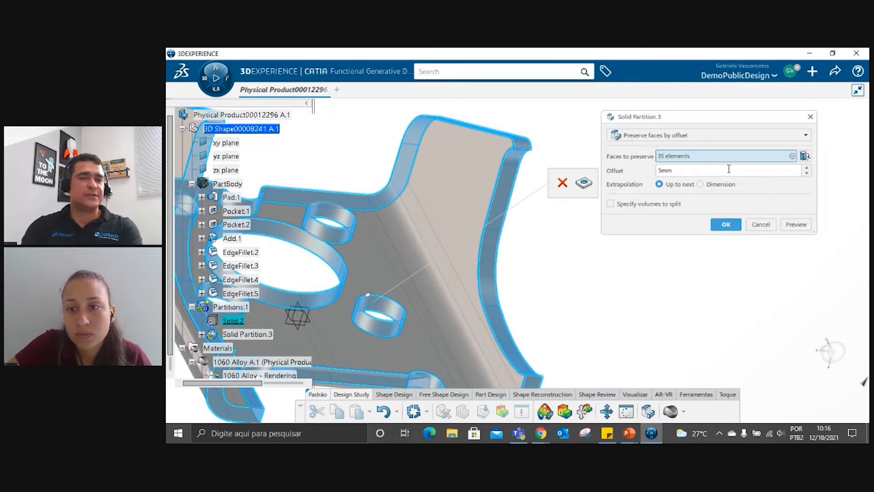
{"action": "left_click", "coordinate": [731, 225]}
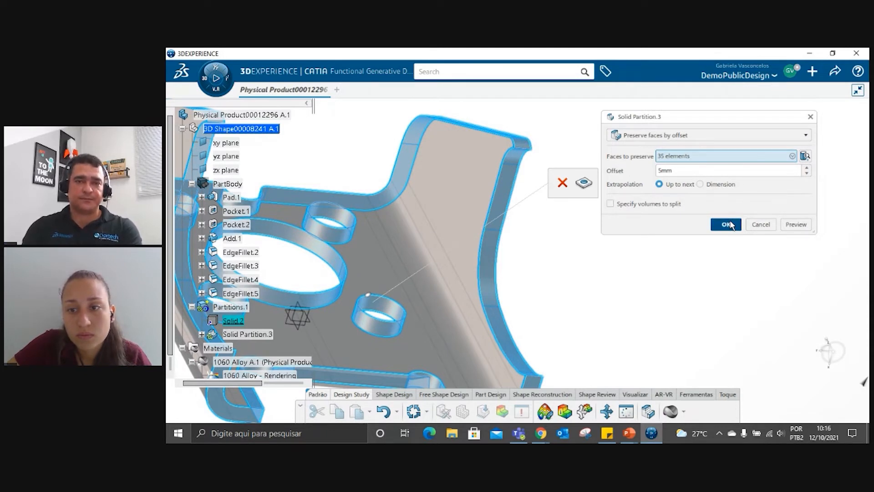
{"action": "left_click", "coordinate": [593, 286]}
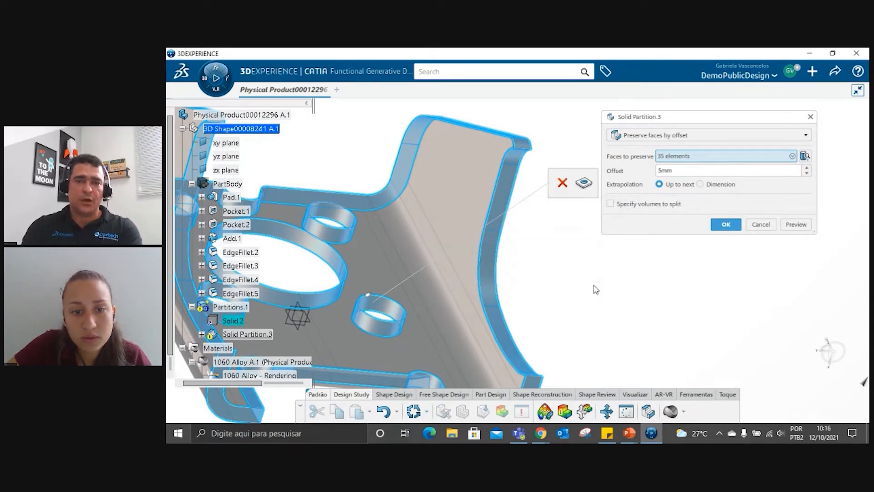
Step: Remove the lip edge face between the two slots from the faces to preserve, preview the partition and discard it
{"action": "middle_click_drag", "start_coordinate": [452, 304], "coordinate": [420, 354]}
{"action": "left_click", "coordinate": [793, 156]}
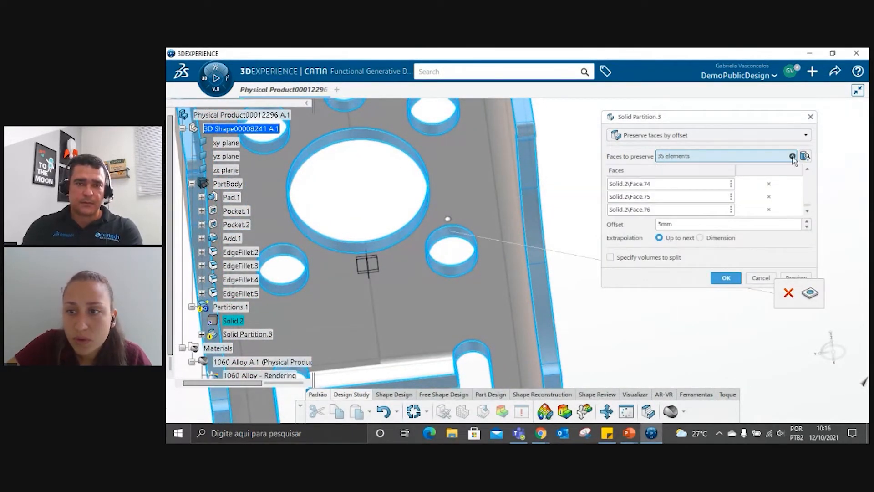
{"action": "middle_click_drag", "start_coordinate": [479, 325], "coordinate": [531, 195]}
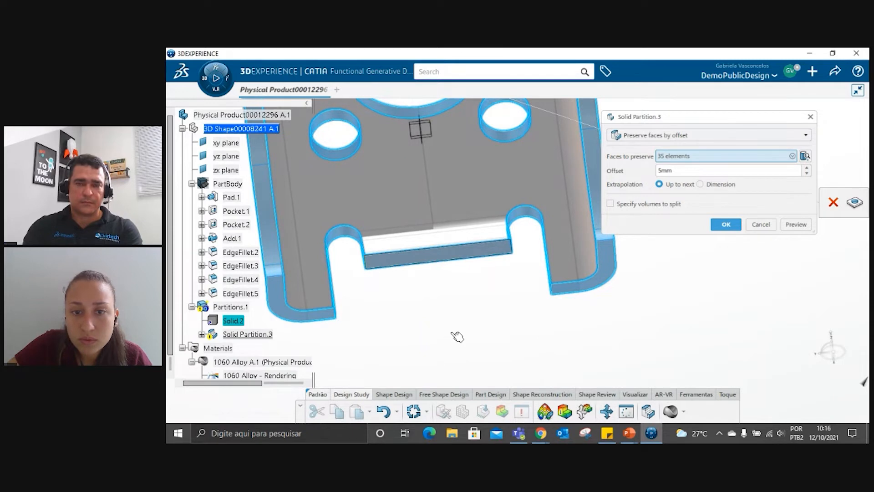
{"action": "left_click", "coordinate": [459, 245]}
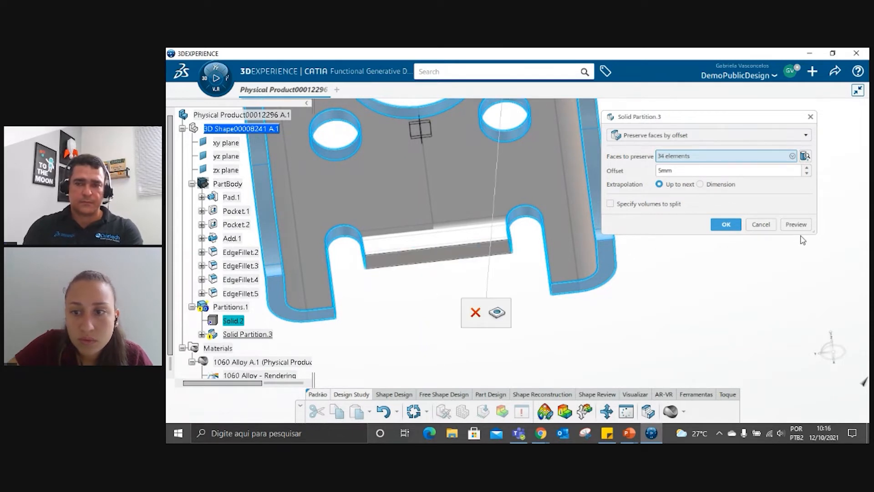
{"action": "left_click", "coordinate": [786, 225]}
{"action": "left_click", "coordinate": [592, 286]}
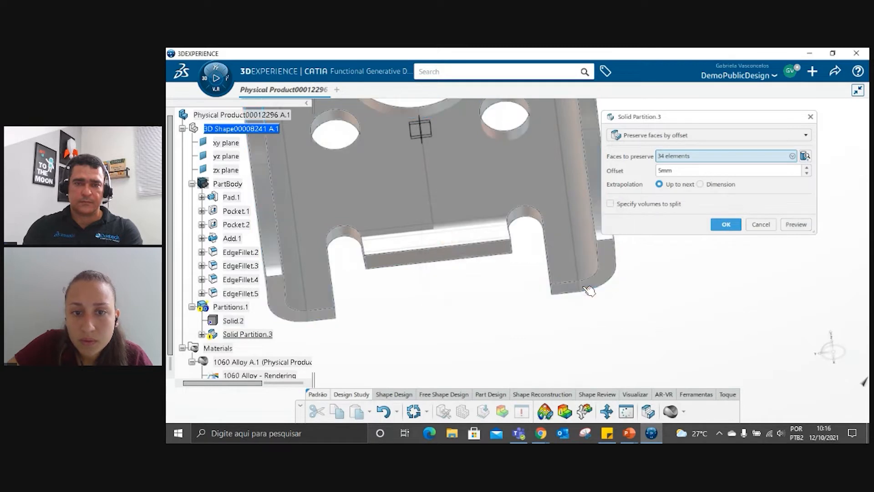
{"action": "left_click", "coordinate": [761, 224]}
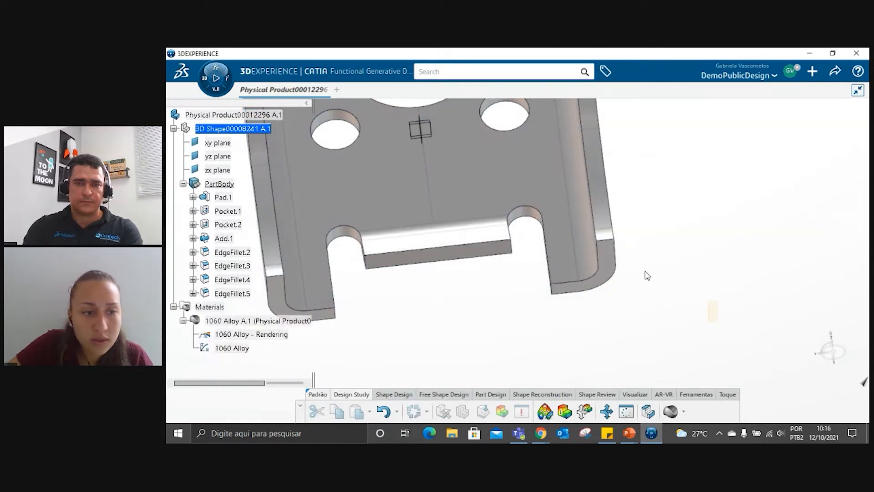
Step: Start a new solid partition and add one small hole on the slotted side and the large central hole to the faces to preserve
{"action": "left_click", "coordinate": [648, 411]}
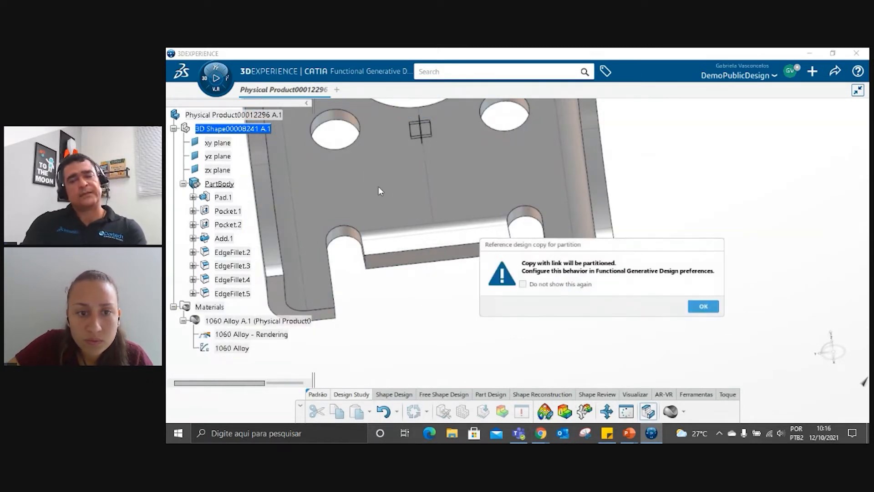
{"action": "left_click", "coordinate": [702, 307]}
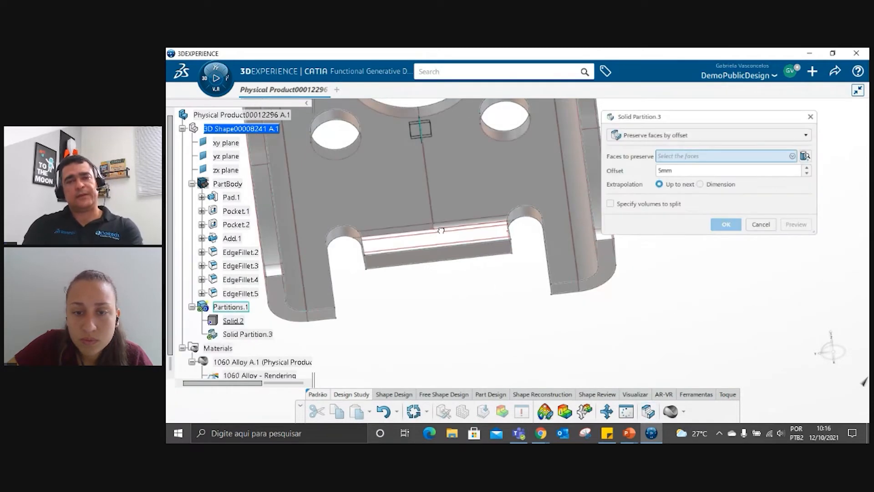
{"action": "middle_click_drag", "start_coordinate": [490, 195], "coordinate": [518, 253]}
{"action": "middle_click_drag", "start_coordinate": [465, 188], "coordinate": [587, 251]}
{"action": "middle_click_drag", "start_coordinate": [445, 246], "coordinate": [391, 239]}
{"action": "left_click", "coordinate": [392, 239]}
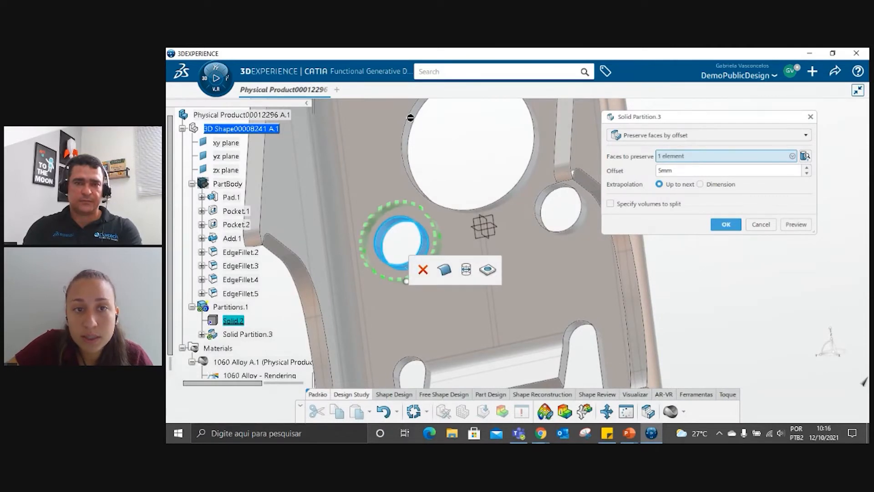
{"action": "middle_click_drag", "start_coordinate": [413, 122], "coordinate": [441, 263]}
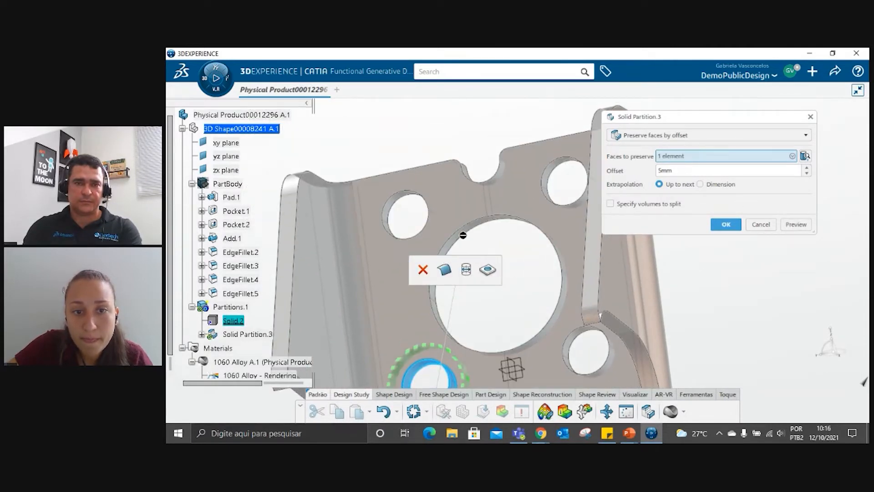
{"action": "middle_click_drag", "start_coordinate": [430, 223], "coordinate": [361, 162]}
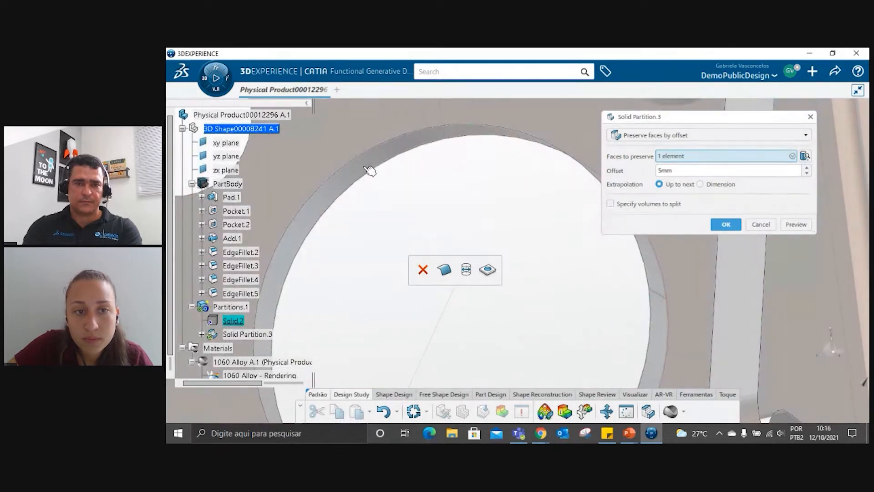
{"action": "left_click", "coordinate": [370, 171]}
{"action": "scroll", "coordinate": [388, 246], "scroll_direction": "down", "scroll_amount": 5}
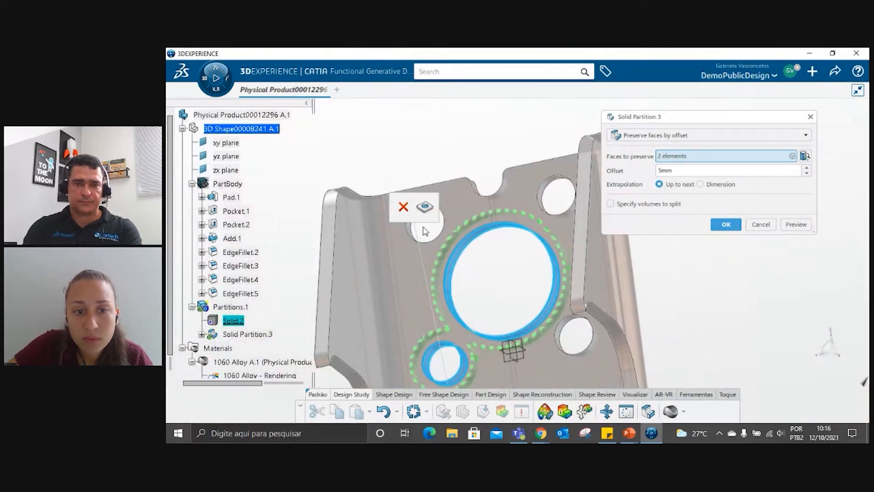
Step: Add the inner faces of the three remaining small holes around the central hole to the faces to preserve
{"action": "middle_click_drag", "start_coordinate": [421, 226], "coordinate": [551, 270]}
{"action": "scroll", "coordinate": [565, 269], "scroll_direction": "up", "scroll_amount": 4}
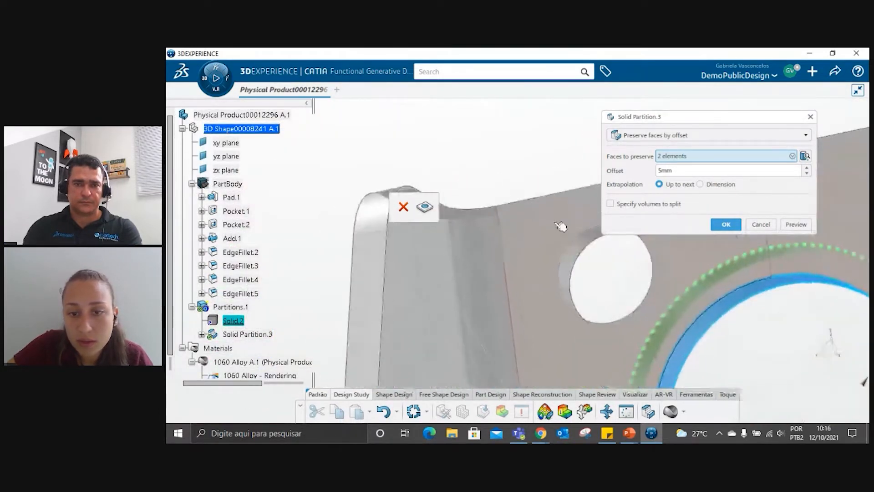
{"action": "left_click", "coordinate": [573, 264]}
{"action": "middle_click_drag", "start_coordinate": [514, 300], "coordinate": [356, 269]}
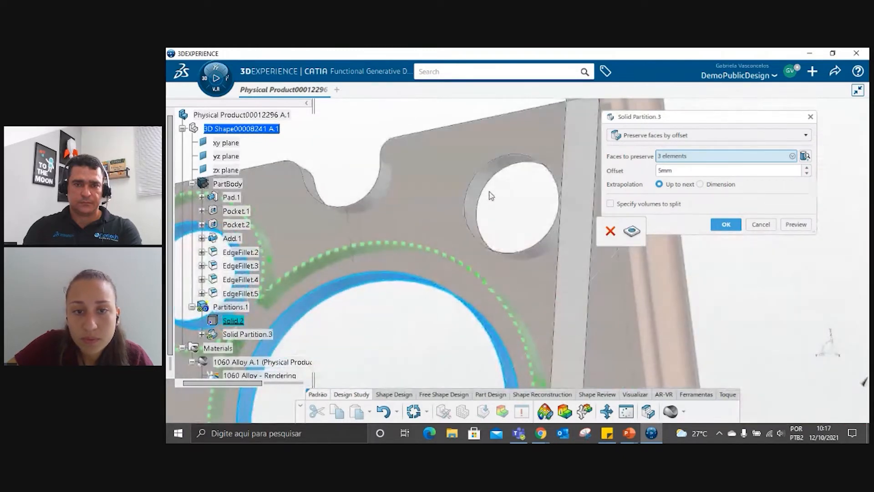
{"action": "left_click", "coordinate": [492, 181]}
{"action": "scroll", "coordinate": [459, 279], "scroll_direction": "down", "scroll_amount": 5}
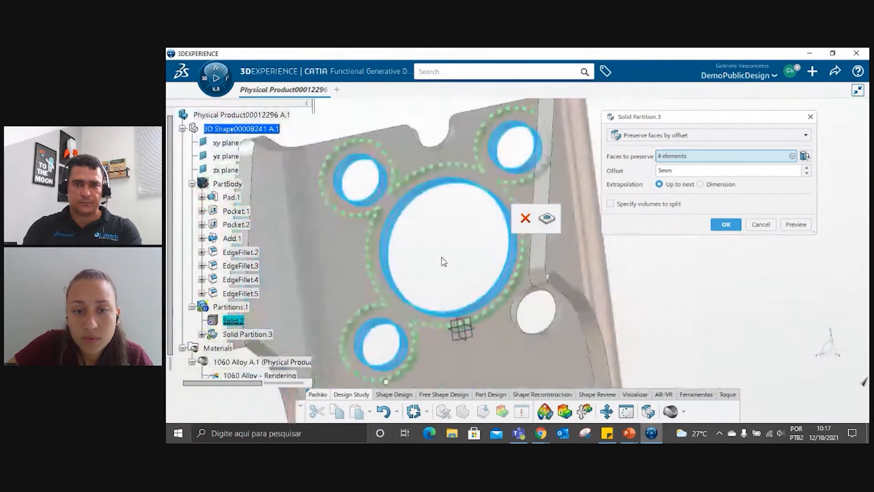
{"action": "scroll", "coordinate": [499, 241], "scroll_direction": "up", "scroll_amount": 5}
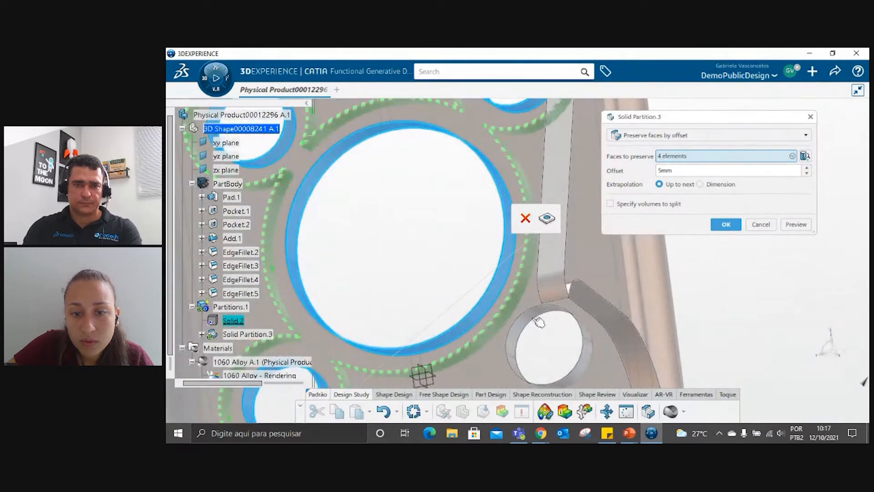
{"action": "left_click", "coordinate": [539, 320]}
{"action": "scroll", "coordinate": [485, 301], "scroll_direction": "down", "scroll_amount": 5}
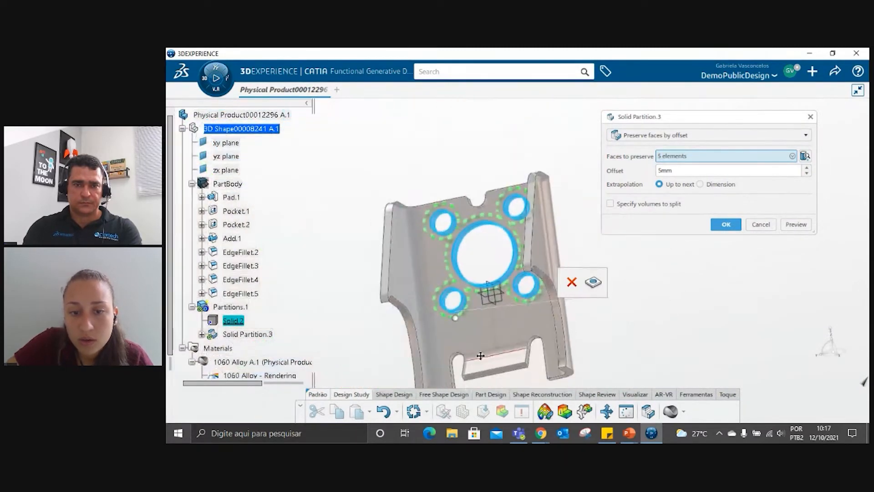
Step: Add the straight, corner and curved outer edge faces along the lower part of one side flange to the faces to preserve
{"action": "mouse_move", "coordinate": [498, 351]}
{"action": "middle_mouse_down"}
{"action": "mouse_move", "coordinate": [523, 328]}
{"action": "mouse_move", "coordinate": [491, 348]}
{"action": "middle_mouse_up"}
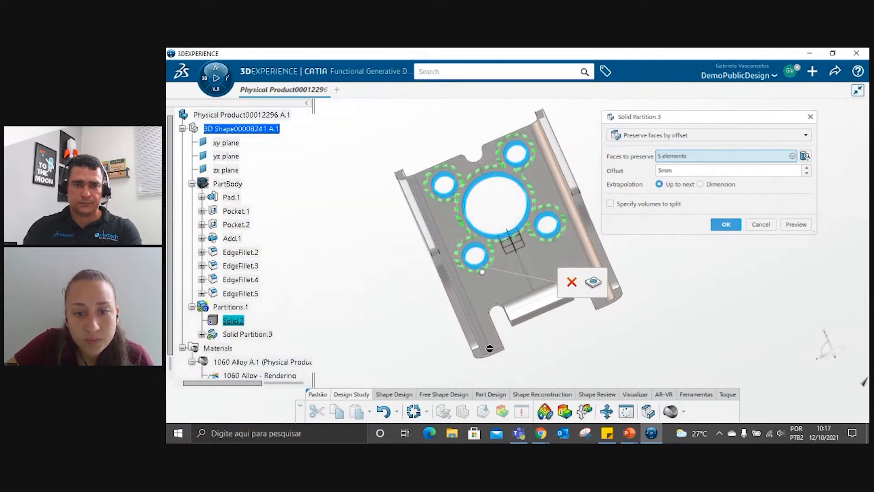
{"action": "left_click", "coordinate": [456, 303]}
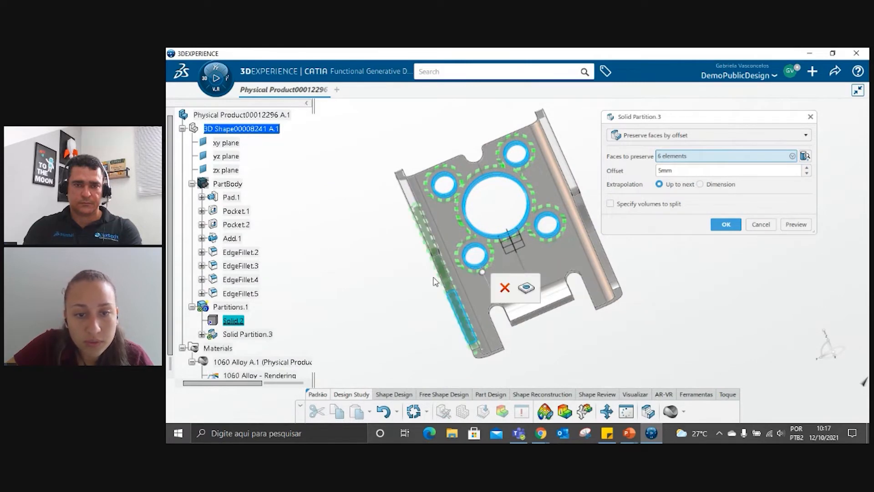
{"action": "middle_click_drag", "start_coordinate": [417, 205], "coordinate": [361, 211]}
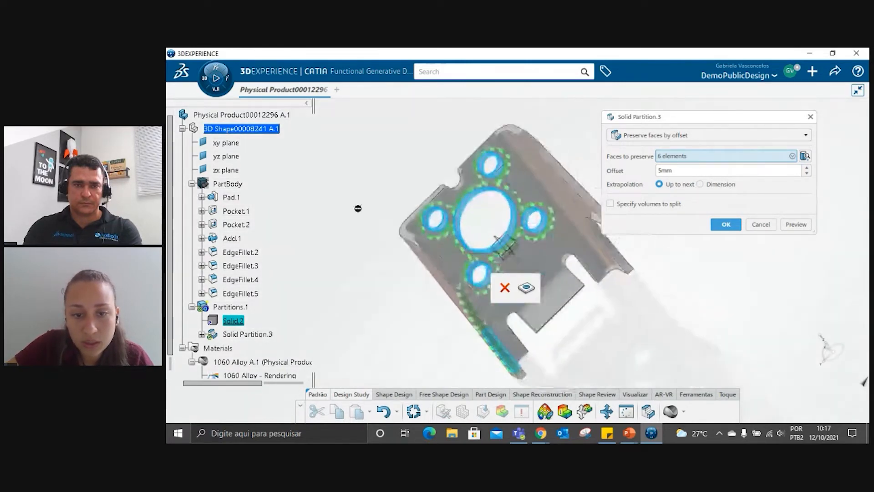
{"action": "middle_click_drag", "start_coordinate": [417, 271], "coordinate": [408, 305]}
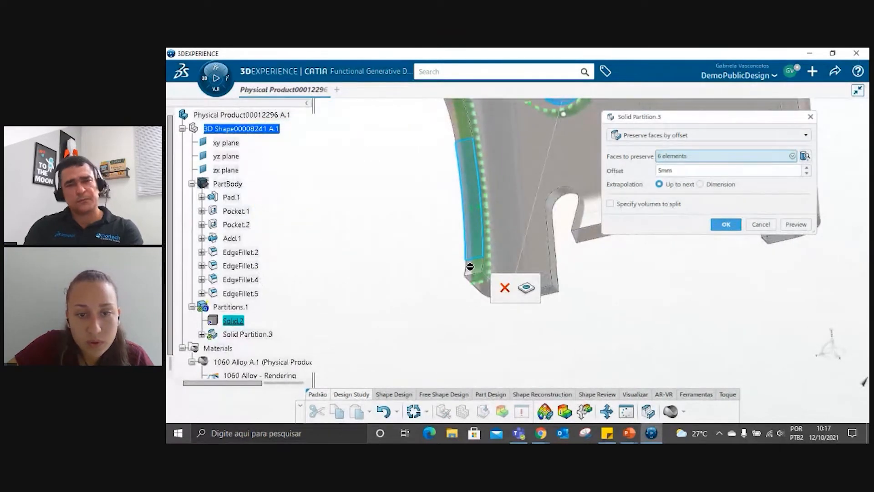
{"action": "left_click", "coordinate": [482, 271]}
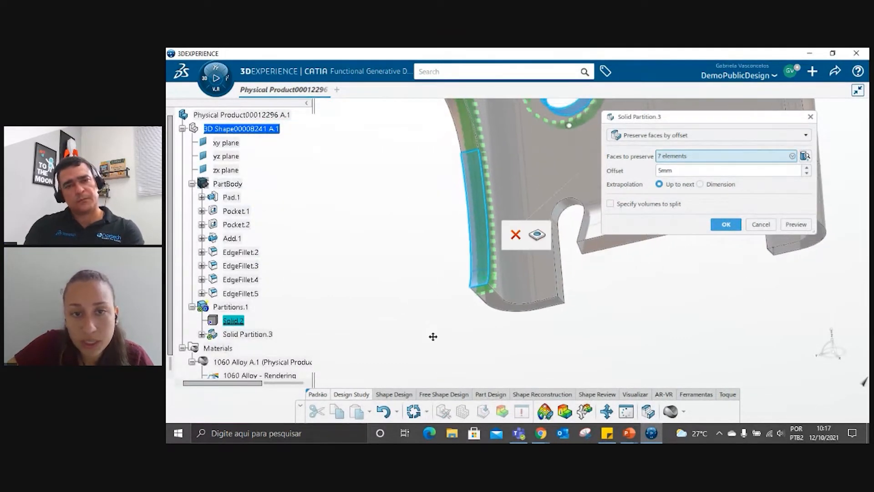
{"action": "middle_click_drag", "start_coordinate": [433, 336], "coordinate": [455, 253]}
{"action": "left_click", "coordinate": [463, 212]}
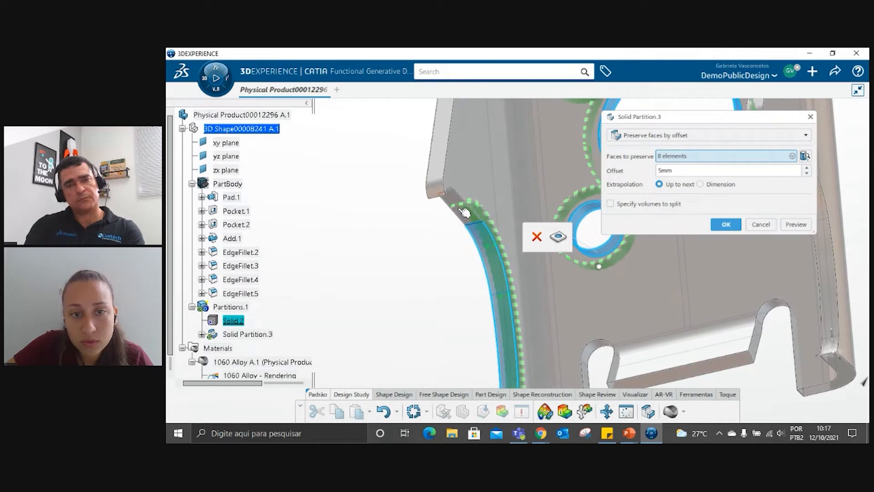
Step: Add the stepped corner faces and the long upper outer edge face of the first side flange to the faces to preserve
{"action": "left_click", "coordinate": [464, 211]}
{"action": "middle_click_drag", "start_coordinate": [505, 290], "coordinate": [434, 195]}
{"action": "left_click", "coordinate": [432, 165]}
{"action": "left_click", "coordinate": [435, 165]}
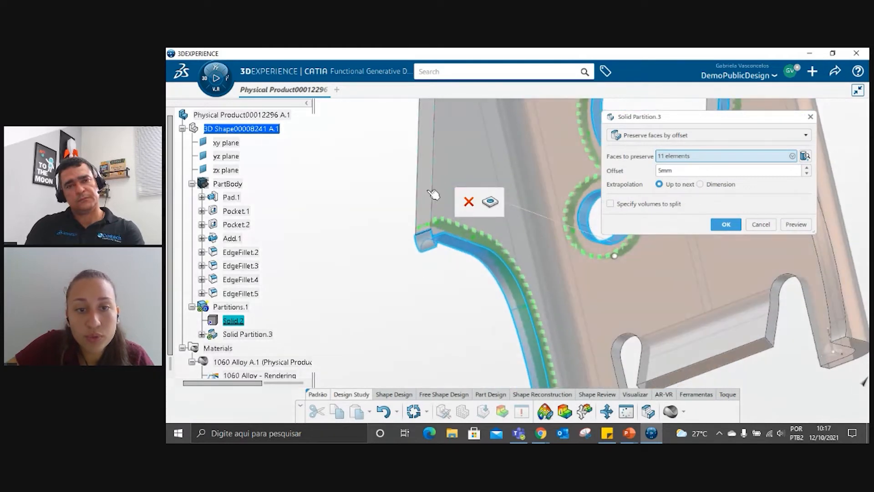
{"action": "left_click", "coordinate": [434, 164]}
{"action": "middle_click_drag", "start_coordinate": [433, 163], "coordinate": [403, 229]}
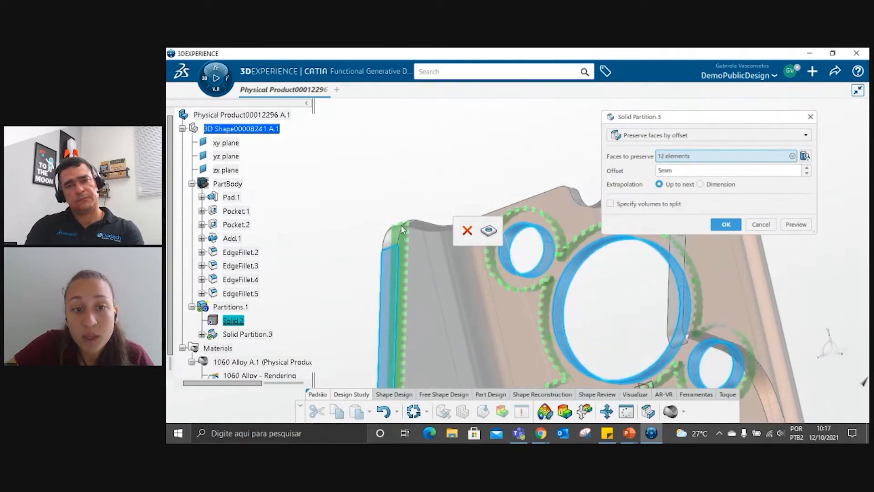
{"action": "left_click", "coordinate": [397, 237]}
Step: Add the rounded corner, the top edge on both sides of the notch and the notch's curved faces to the faces to preserve
{"action": "middle_click_drag", "start_coordinate": [451, 201], "coordinate": [423, 188]}
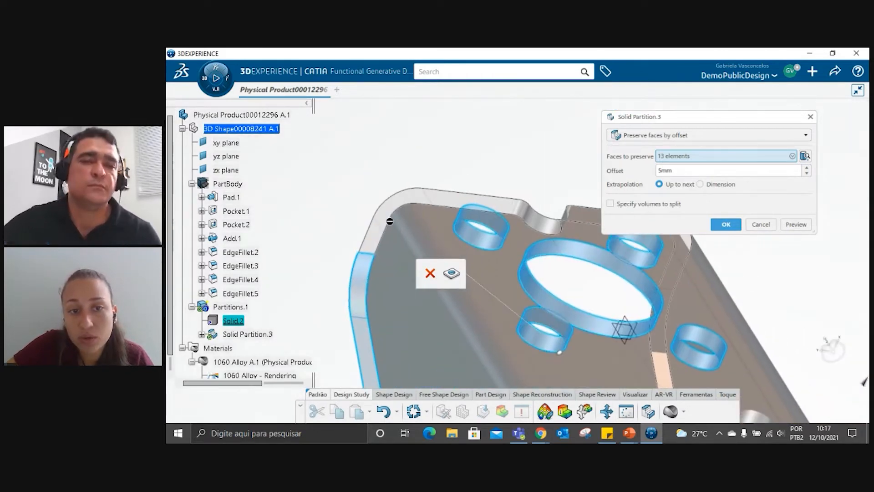
{"action": "left_click", "coordinate": [523, 207]}
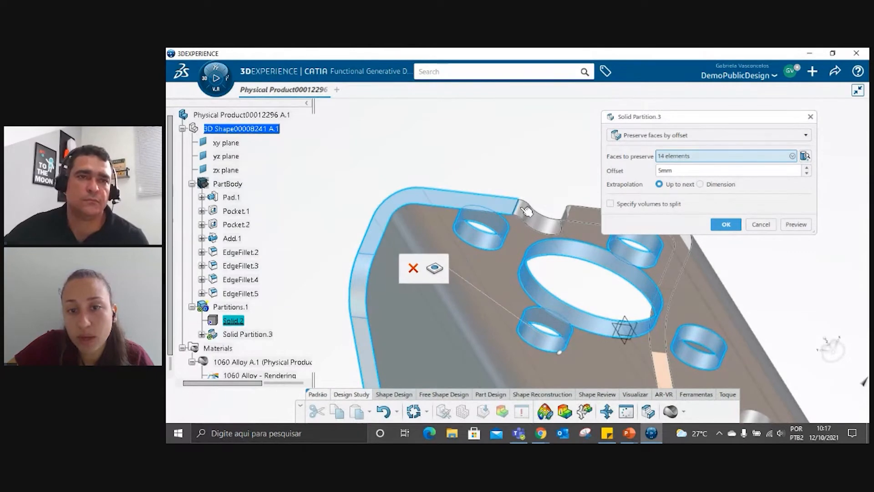
{"action": "left_click", "coordinate": [528, 211]}
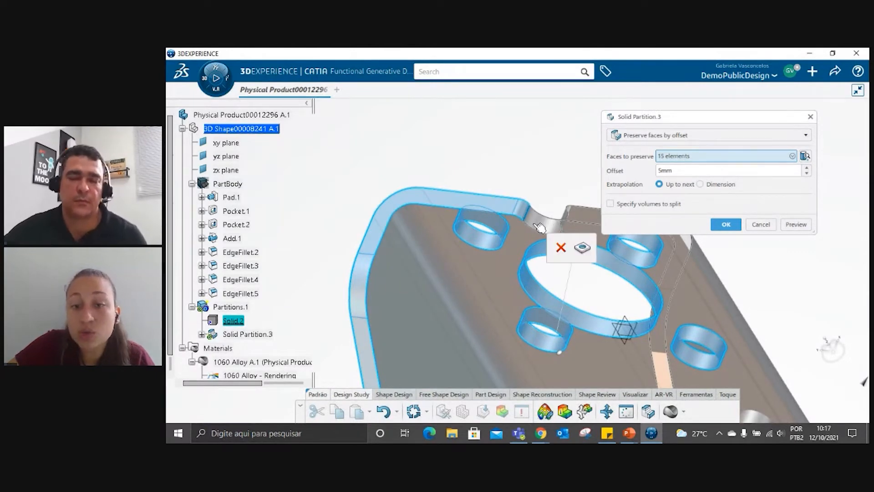
{"action": "left_click", "coordinate": [548, 225]}
{"action": "middle_click_drag", "start_coordinate": [392, 216], "coordinate": [507, 197]}
{"action": "left_click", "coordinate": [506, 196]}
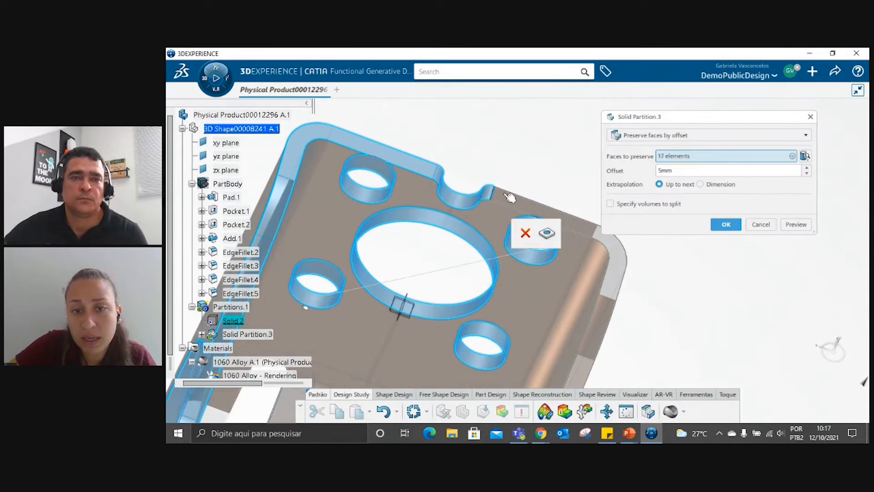
Step: Add the upper corner and the long straight outer edge faces of the opposite side flange to the faces to preserve
{"action": "left_click", "coordinate": [601, 257]}
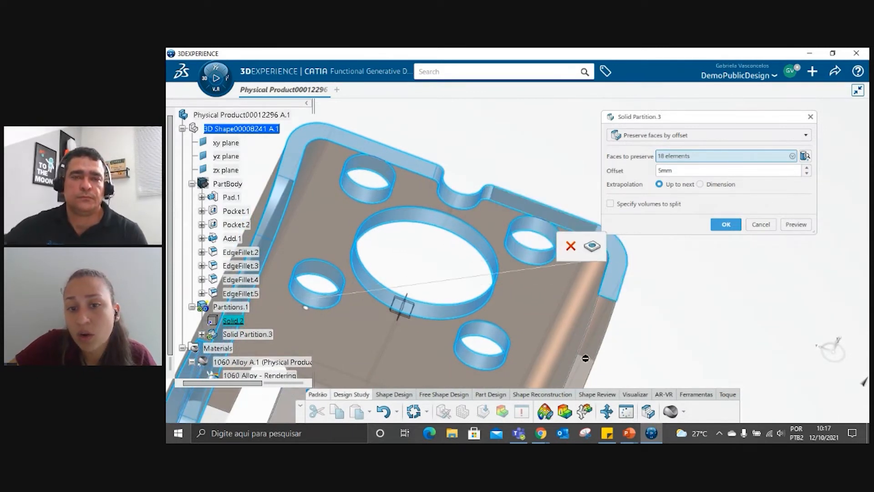
{"action": "middle_click_drag", "start_coordinate": [582, 354], "coordinate": [616, 293]}
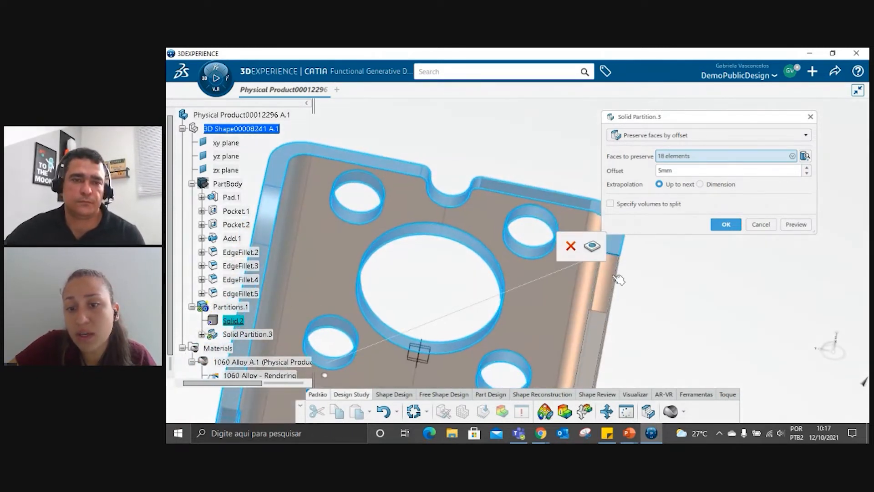
{"action": "left_click", "coordinate": [610, 295]}
{"action": "middle_click_drag", "start_coordinate": [601, 346], "coordinate": [515, 313]}
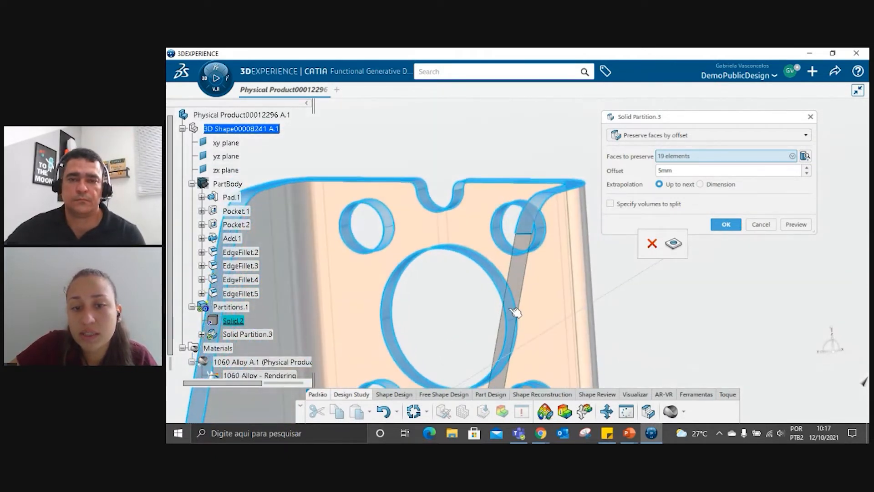
{"action": "left_click", "coordinate": [515, 313]}
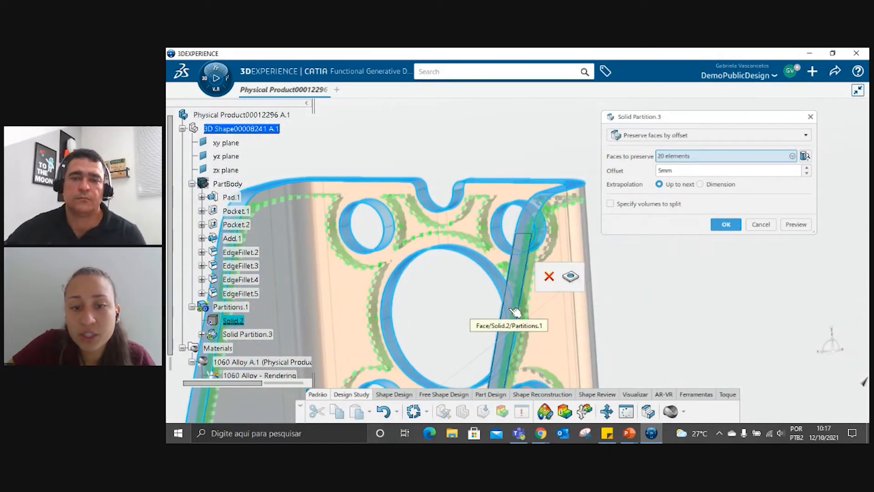
Step: Add the faces of the step at the end of the opposite flange's long straight edge to the faces to preserve
{"action": "middle_click_drag", "start_coordinate": [490, 255], "coordinate": [487, 100]}
{"action": "middle_click_drag", "start_coordinate": [454, 334], "coordinate": [526, 245]}
{"action": "left_click", "coordinate": [475, 243]}
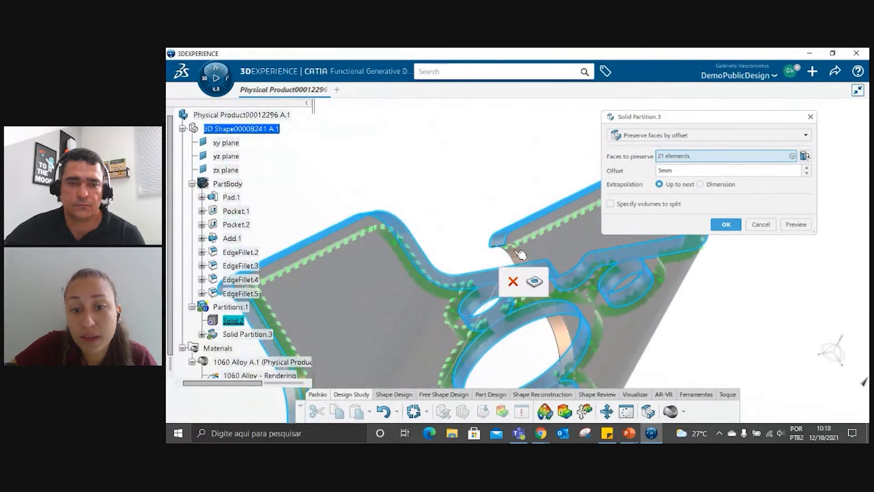
{"action": "left_click", "coordinate": [567, 334]}
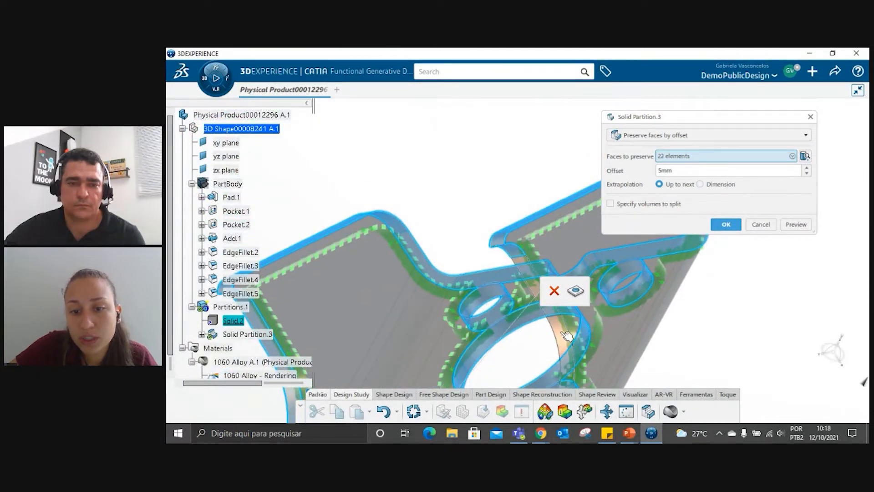
Step: Add the curved and straight outer edge faces along the lower part of the opposite flange to the faces to preserve
{"action": "middle_click_drag", "start_coordinate": [496, 276], "coordinate": [465, 322]}
{"action": "middle_click_drag", "start_coordinate": [367, 339], "coordinate": [537, 187]}
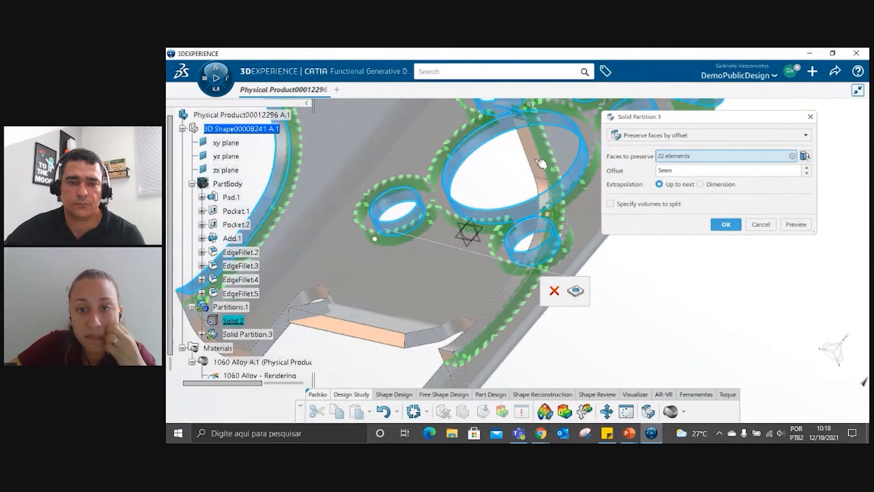
{"action": "left_click", "coordinate": [545, 226]}
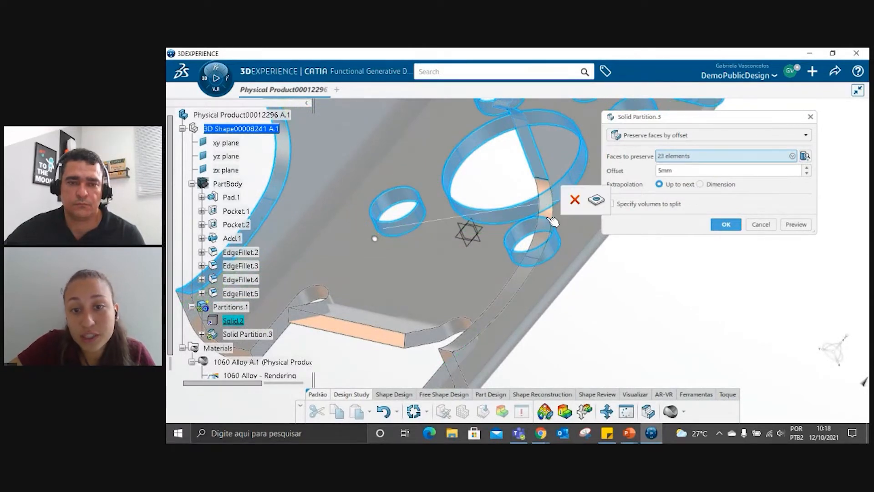
{"action": "left_click", "coordinate": [516, 270]}
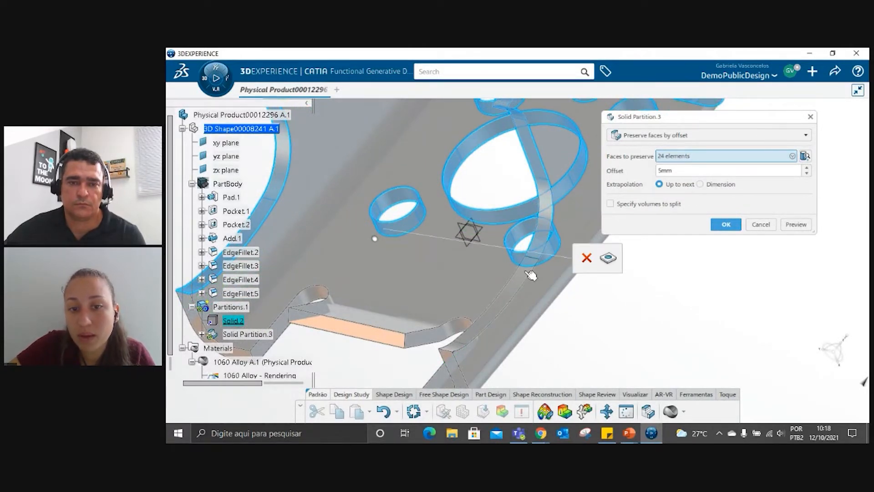
{"action": "left_click", "coordinate": [460, 352]}
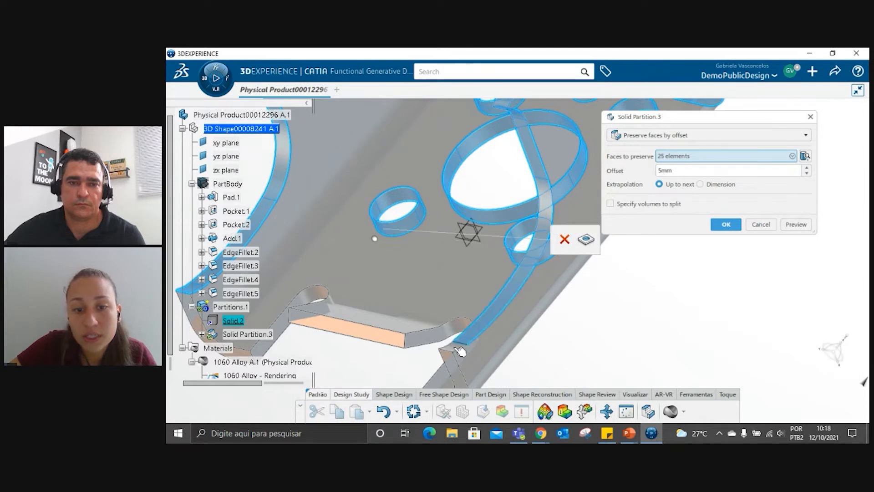
{"action": "left_click", "coordinate": [446, 369]}
Step: Add the end faces of the two side legs beyond the slots to the faces to preserve
{"action": "middle_click_drag", "start_coordinate": [452, 341], "coordinate": [457, 271]}
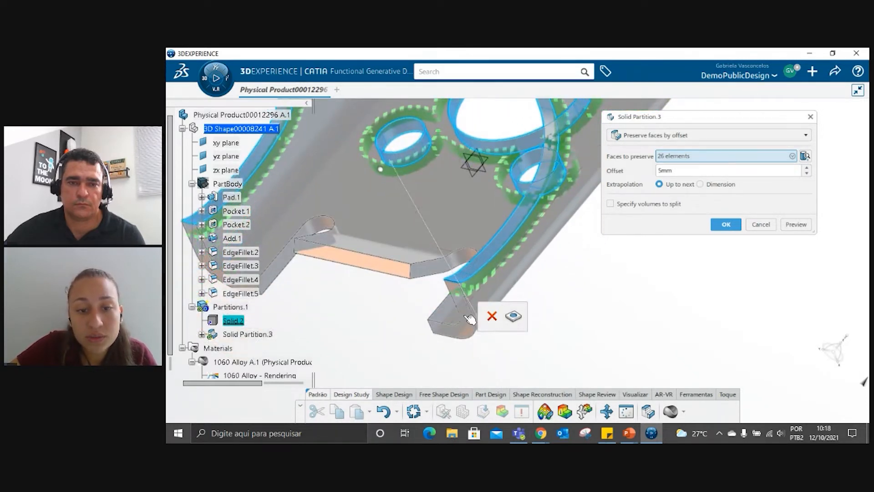
{"action": "left_click", "coordinate": [468, 318]}
{"action": "middle_click_drag", "start_coordinate": [405, 336], "coordinate": [554, 299]}
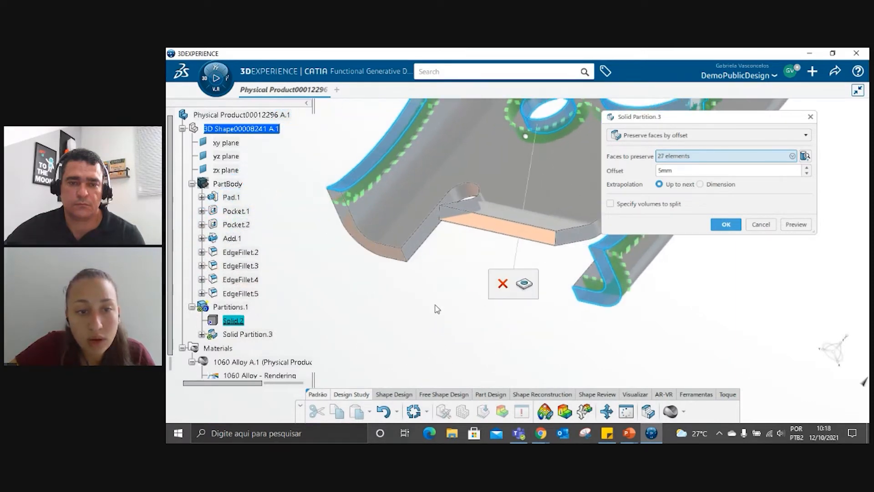
{"action": "left_click", "coordinate": [379, 245]}
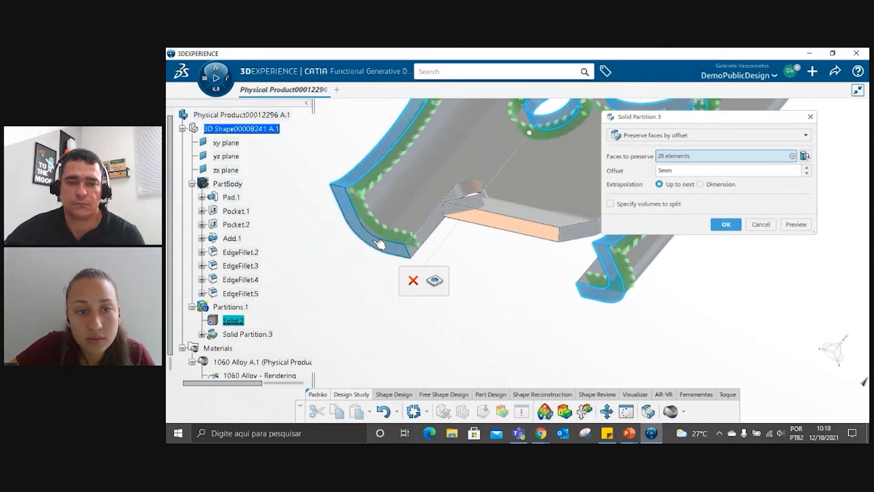
Step: Preview the partition, then add the lip's edge face between the two slots and create the solid partition
{"action": "middle_click_drag", "start_coordinate": [382, 246], "coordinate": [695, 235]}
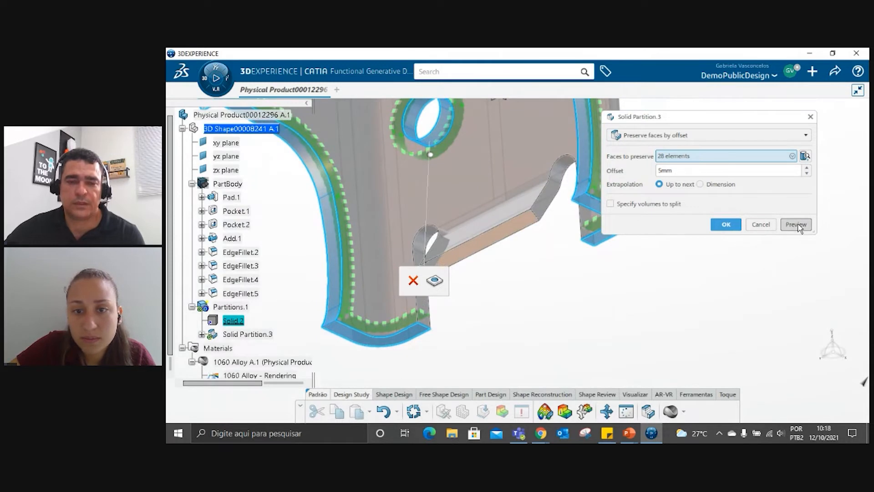
{"action": "left_click", "coordinate": [796, 225]}
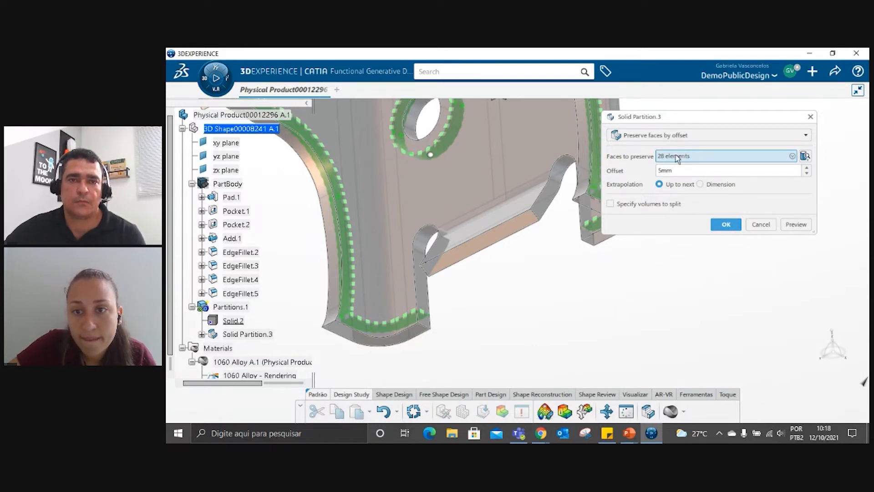
{"action": "left_click", "coordinate": [552, 206]}
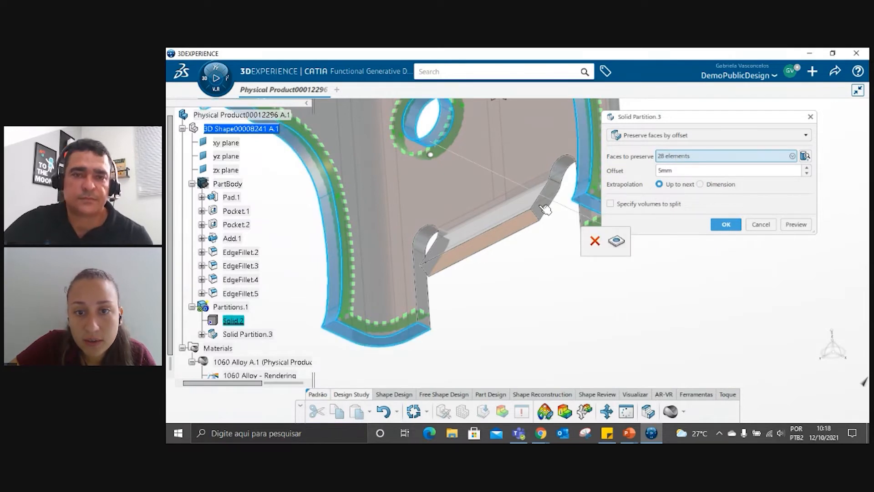
{"action": "left_click", "coordinate": [528, 226]}
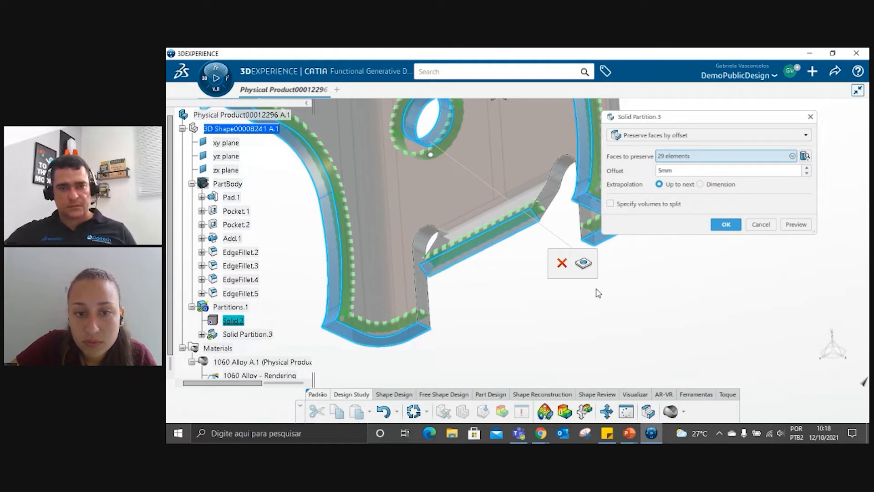
{"action": "left_click", "coordinate": [728, 226]}
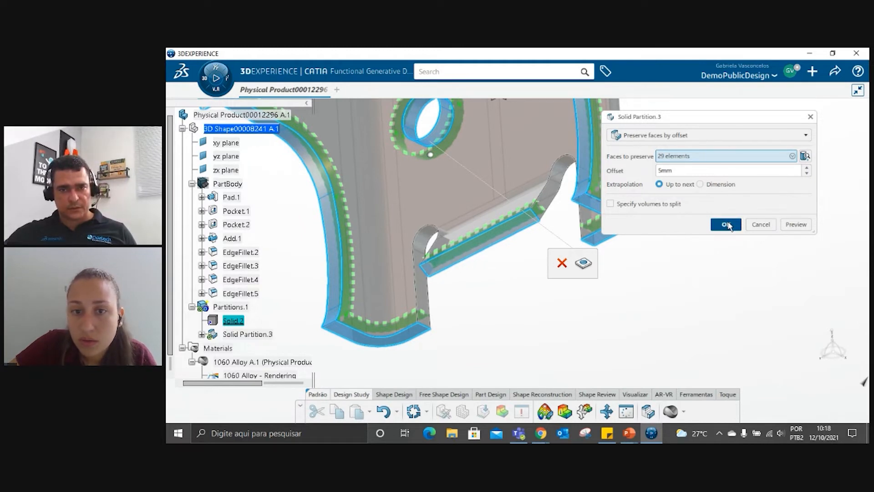
Step: Examine the partition boundaries around the holes and top notch, and highlight Partitions.1 to check the volumes it covers
{"action": "middle_click_drag", "start_coordinate": [547, 180], "coordinate": [642, 221]}
{"action": "middle_click_drag", "start_coordinate": [554, 269], "coordinate": [695, 234]}
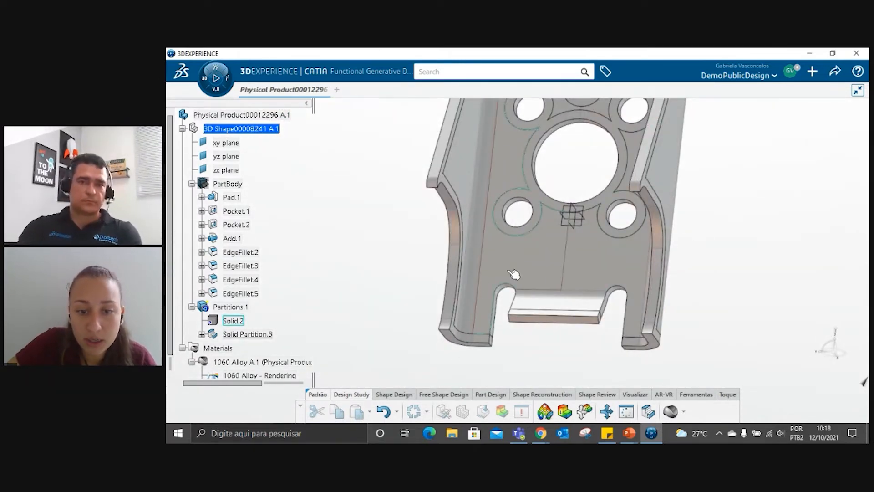
{"action": "middle_click_drag", "start_coordinate": [510, 219], "coordinate": [470, 214]}
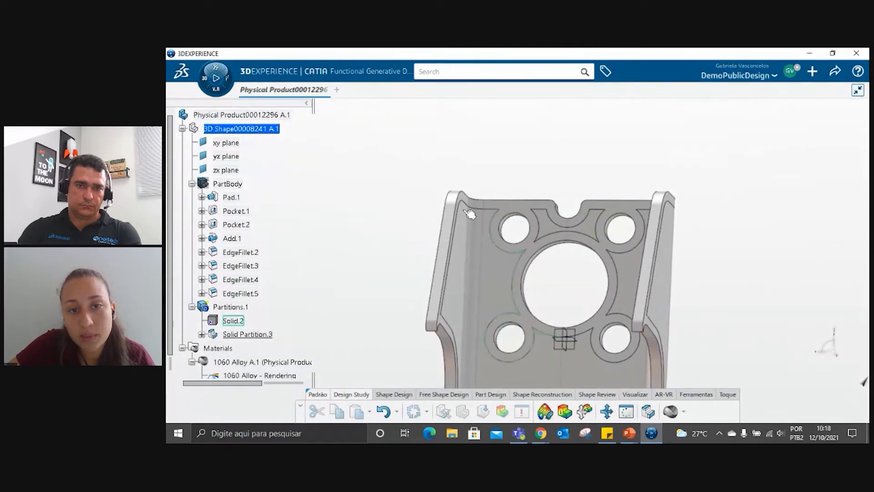
{"action": "left_click", "coordinate": [231, 307]}
{"action": "left_click", "coordinate": [744, 192]}
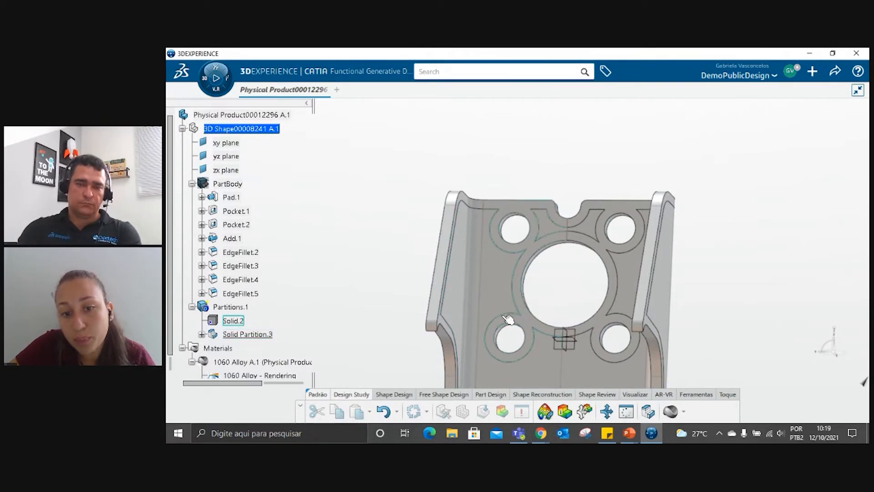
{"action": "middle_click_drag", "start_coordinate": [523, 297], "coordinate": [516, 258]}
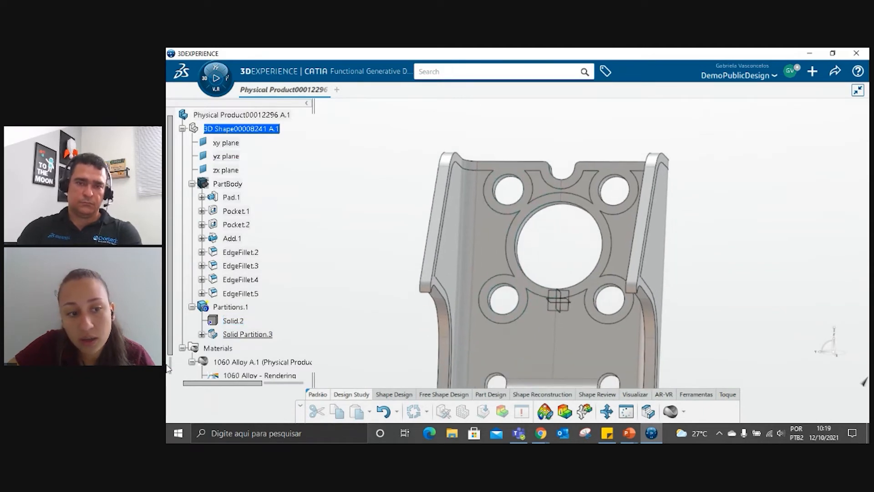
{"action": "left_click", "coordinate": [235, 306]}
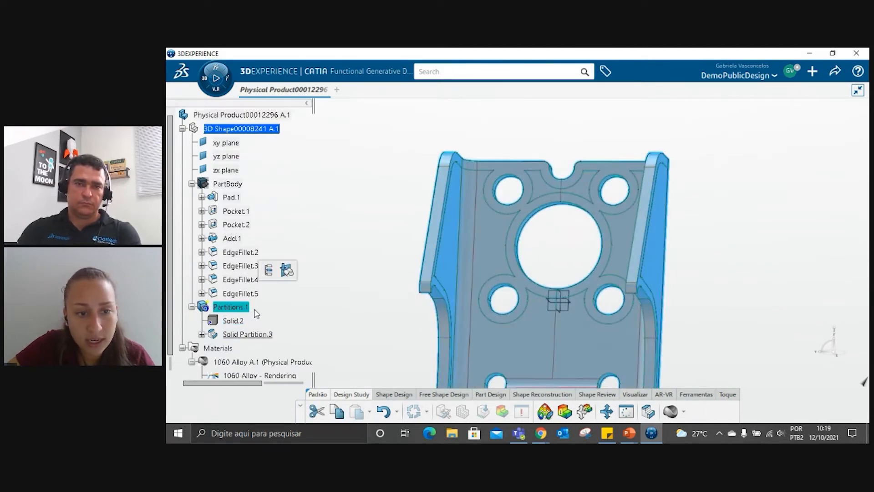
{"action": "left_click", "coordinate": [256, 313]}
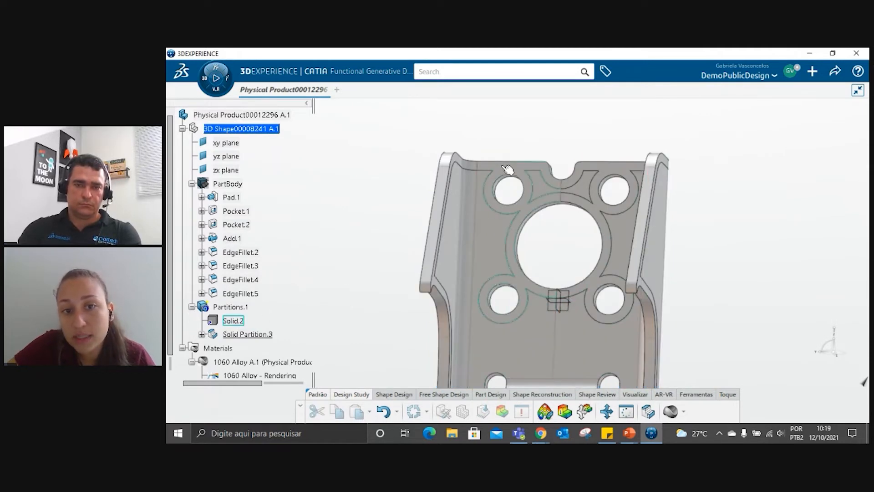
Step: Inspect the preserved offset bands along the side flanges, leg ends and slotted lip from both sides of the bracket
{"action": "middle_click_drag", "start_coordinate": [420, 164], "coordinate": [379, 185]}
{"action": "middle_click_drag", "start_coordinate": [433, 294], "coordinate": [619, 294]}
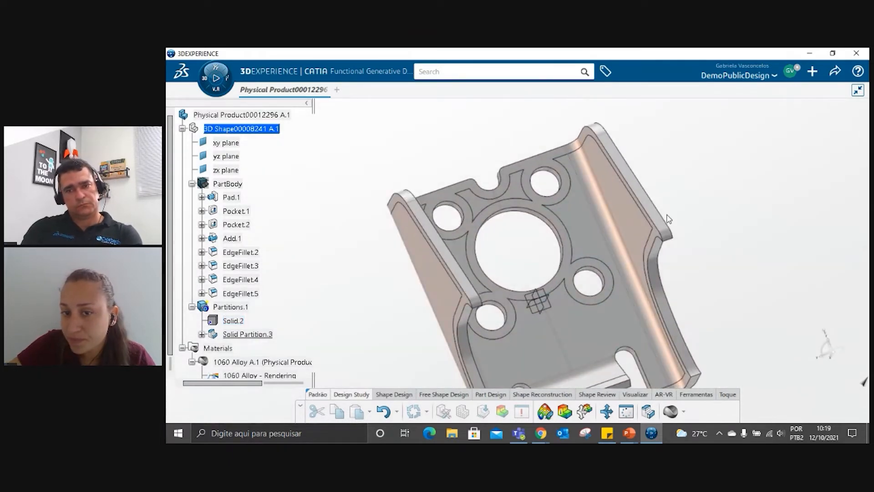
{"action": "middle_click_drag", "start_coordinate": [520, 312], "coordinate": [481, 199]}
{"action": "middle_click_drag", "start_coordinate": [561, 273], "coordinate": [502, 317]}
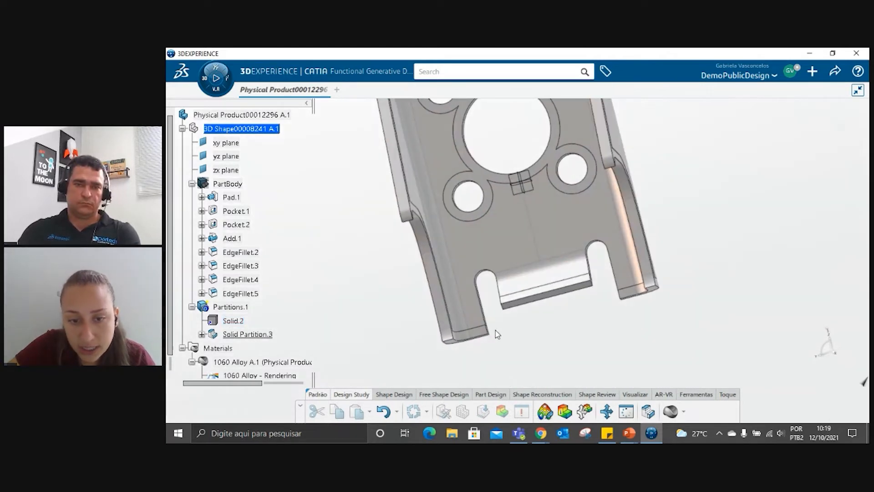
{"action": "middle_click_drag", "start_coordinate": [556, 326], "coordinate": [501, 283]}
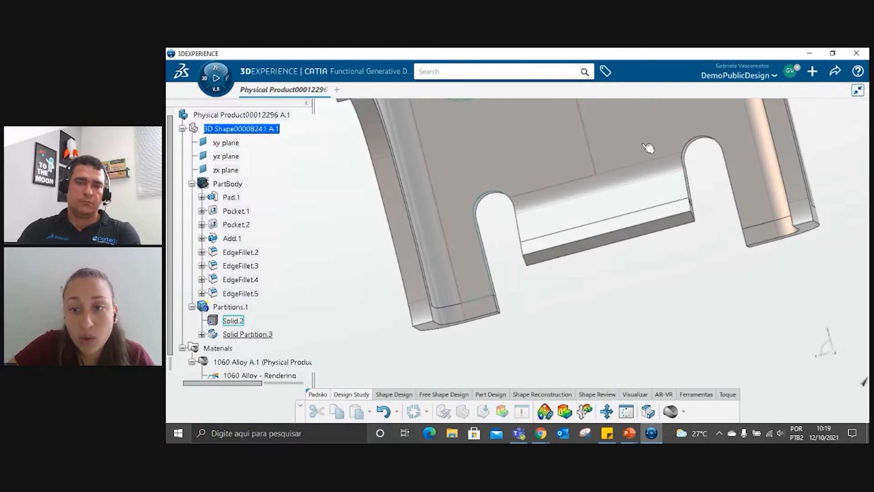
{"action": "middle_click_drag", "start_coordinate": [705, 232], "coordinate": [685, 244]}
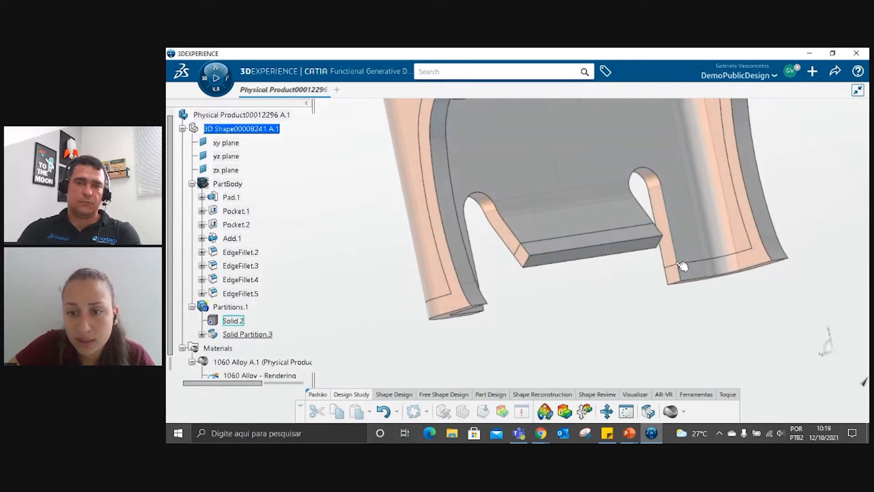
{"action": "middle_click_drag", "start_coordinate": [531, 248], "coordinate": [558, 309]}
{"action": "middle_click_drag", "start_coordinate": [684, 222], "coordinate": [707, 191]}
{"action": "middle_click_drag", "start_coordinate": [545, 179], "coordinate": [363, 223]}
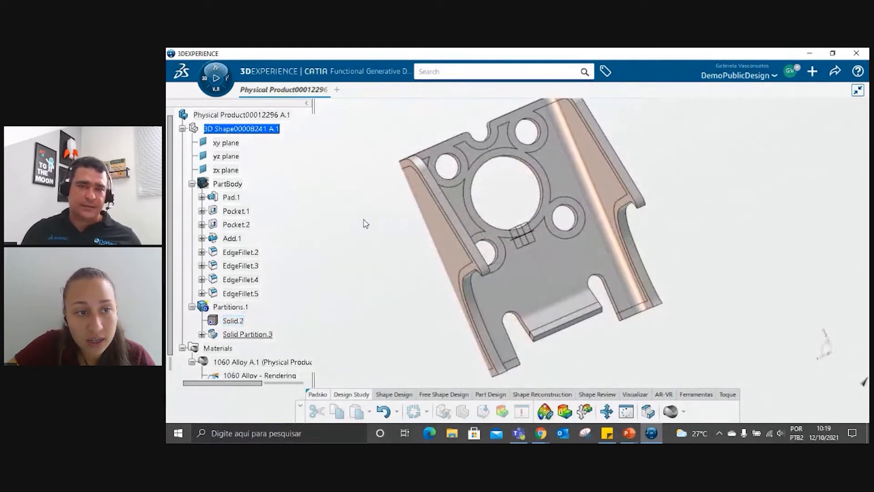
Step: Create a new topology optimization for the partitioned bracket
{"action": "scroll", "coordinate": [304, 208], "scroll_direction": "down", "scroll_amount": 3}
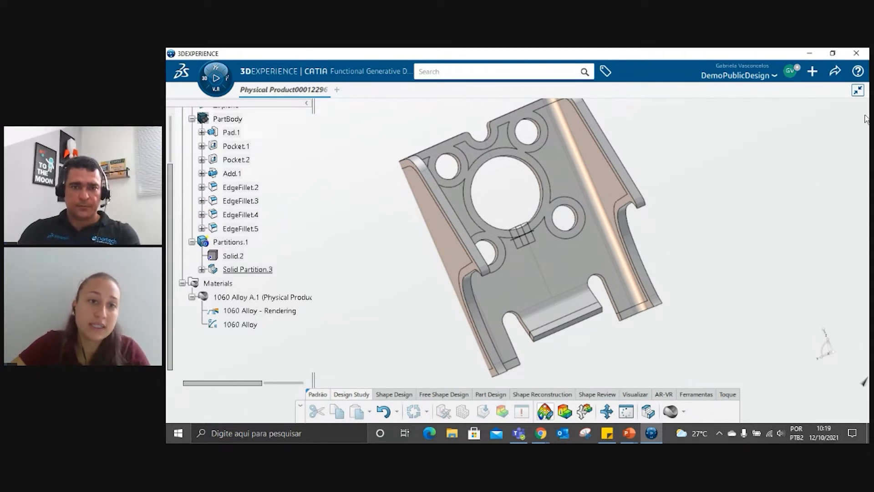
{"action": "middle_click_drag", "start_coordinate": [505, 280], "coordinate": [469, 236]}
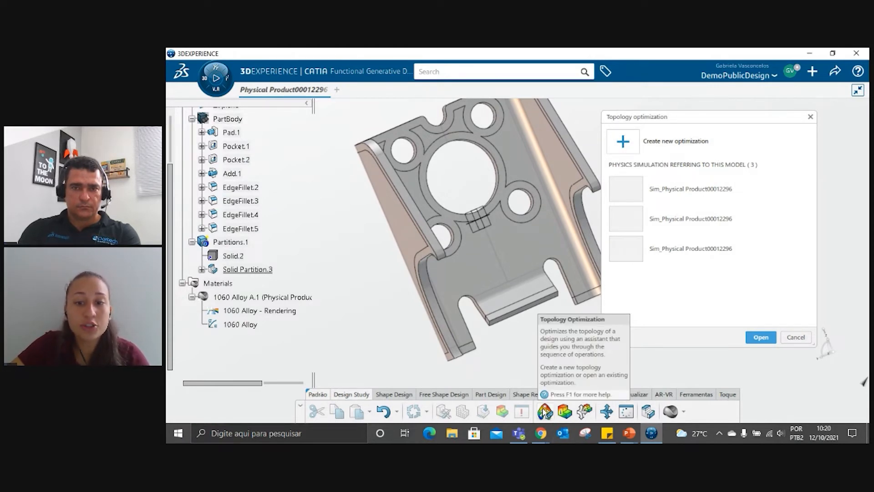
{"action": "left_click", "coordinate": [624, 145]}
{"action": "left_click", "coordinate": [816, 343]}
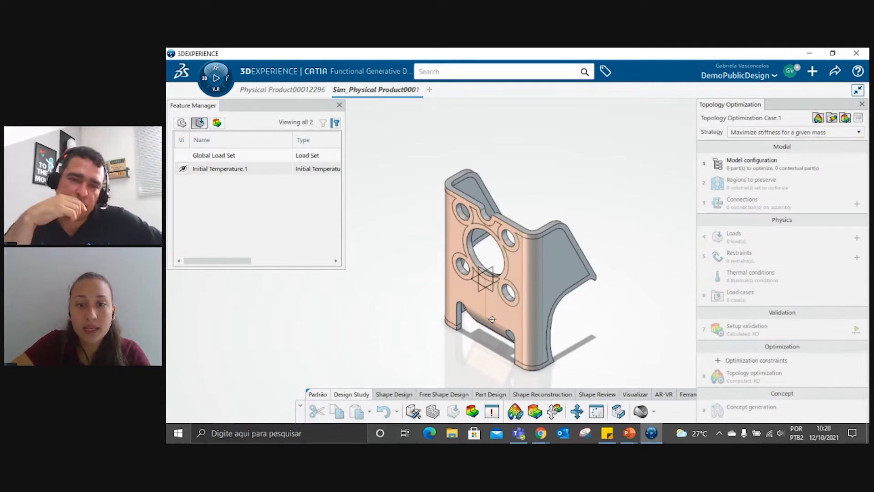
Step: Configure the optimization model with the 1060 Alloy physical product as contributing part and Partitions.1 as the part to optimize
{"action": "middle_click_drag", "start_coordinate": [564, 253], "coordinate": [554, 273]}
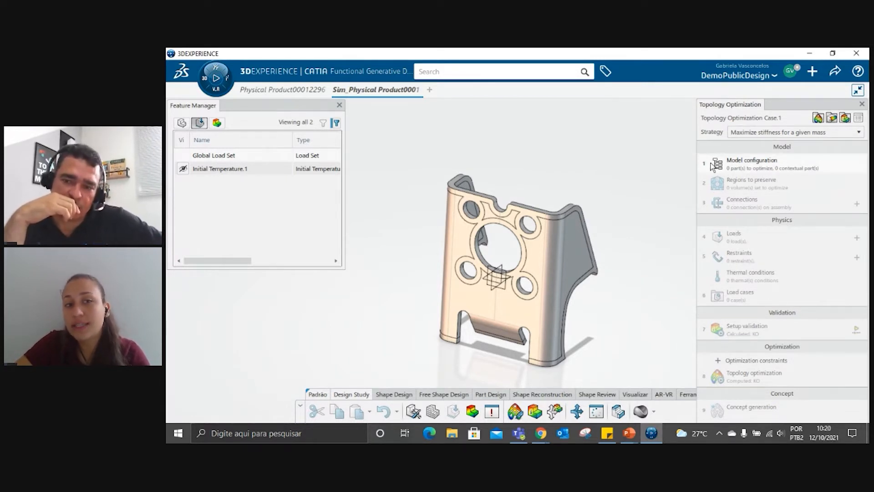
{"action": "middle_click_drag", "start_coordinate": [575, 314], "coordinate": [601, 259]}
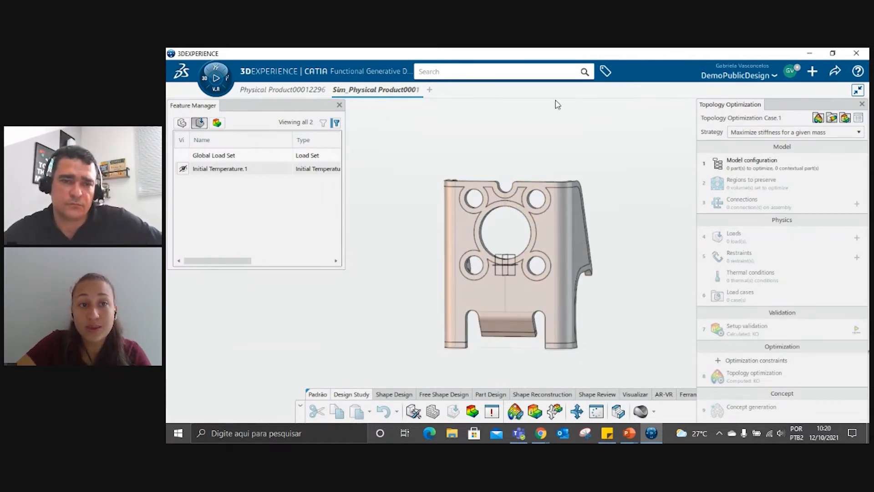
{"action": "mouse_move", "coordinate": [280, 92]}
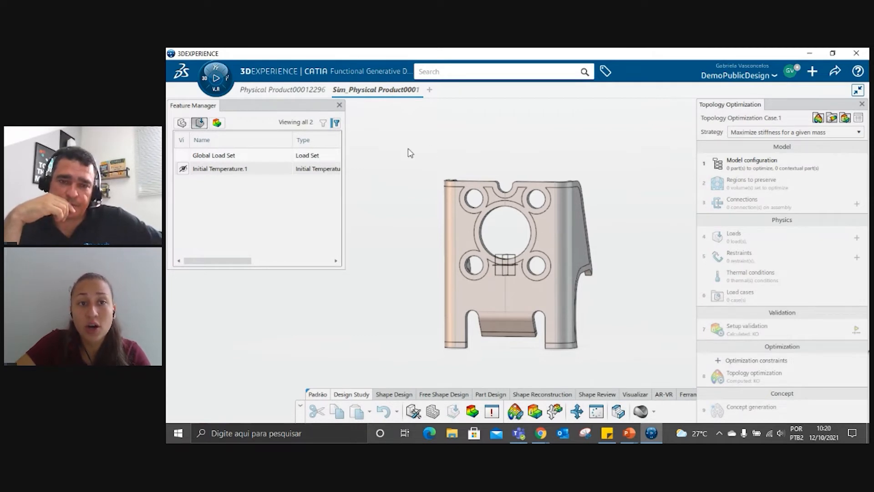
{"action": "middle_click_drag", "start_coordinate": [553, 285], "coordinate": [472, 299]}
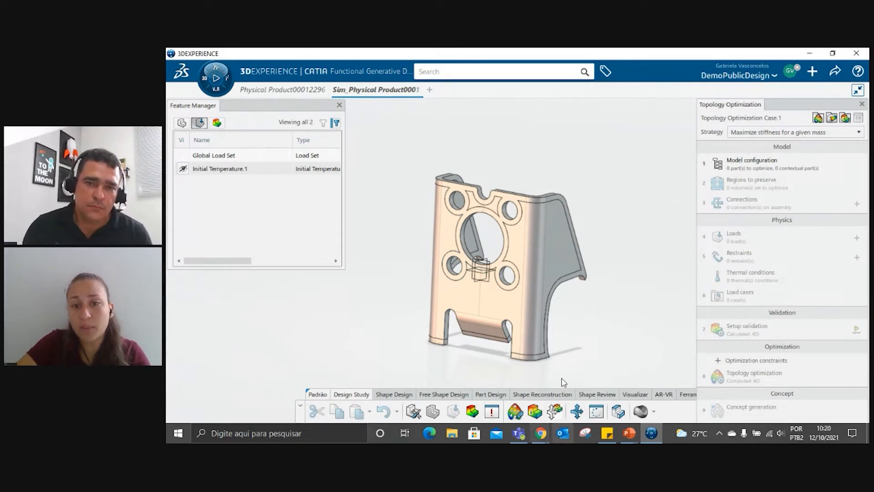
{"action": "middle_click_drag", "start_coordinate": [618, 248], "coordinate": [537, 280]}
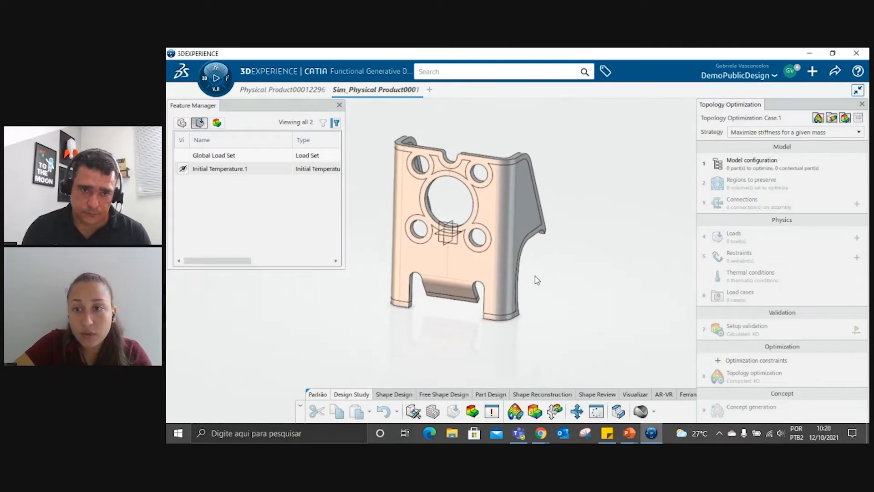
{"action": "left_click", "coordinate": [775, 166]}
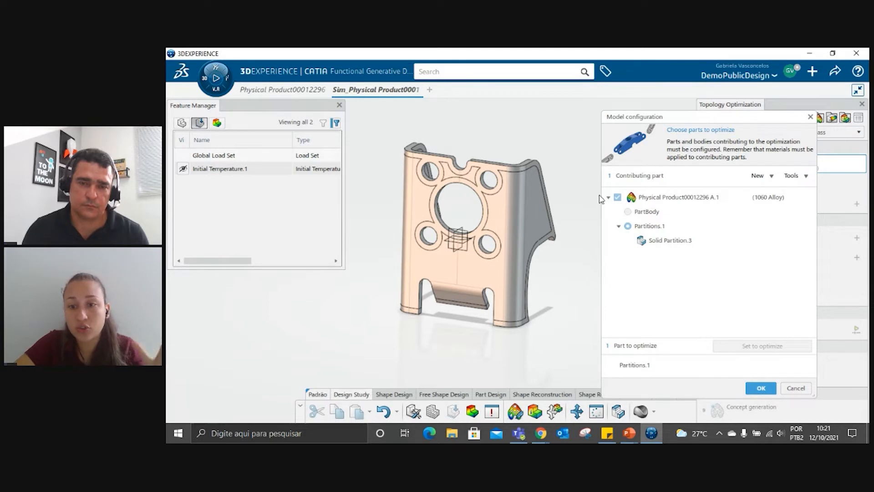
{"action": "left_click", "coordinate": [761, 388]}
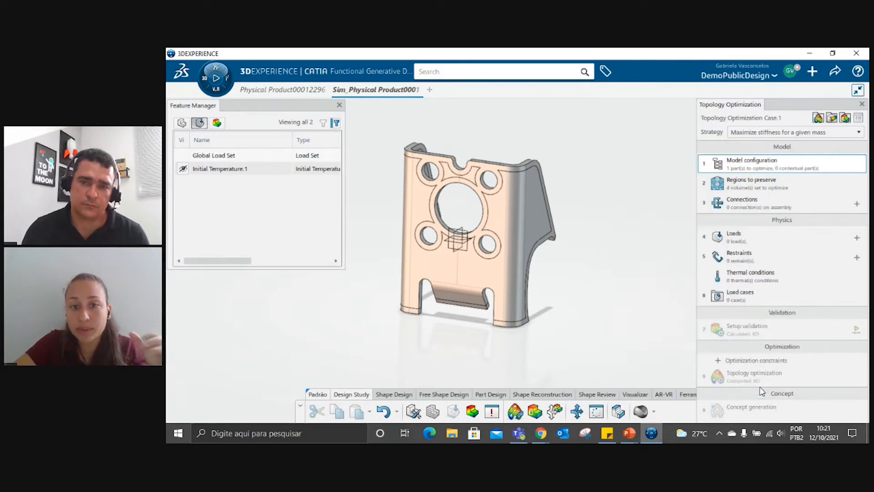
Step: Set Volumes 2, 3 and 4 as regions to preserve, leaving only Volume 1 for optimization
{"action": "left_click", "coordinate": [746, 187]}
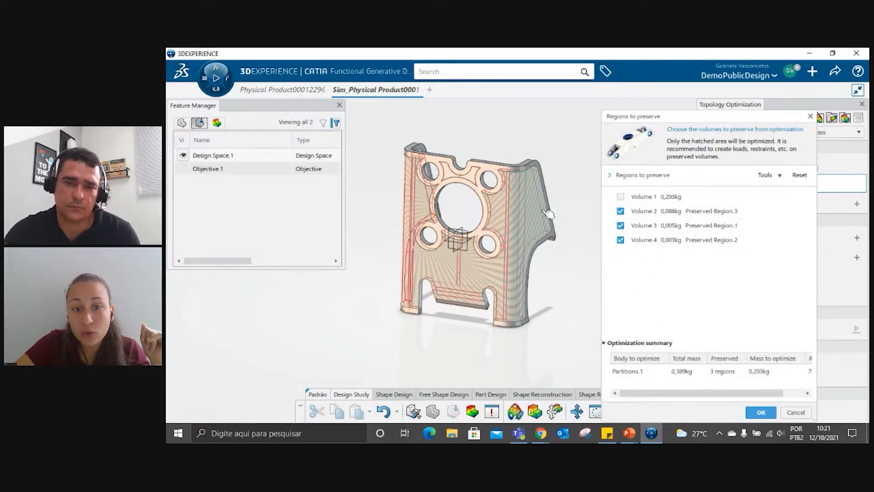
{"action": "middle_click_drag", "start_coordinate": [515, 350], "coordinate": [566, 302]}
{"action": "middle_click_drag", "start_coordinate": [433, 320], "coordinate": [474, 328]}
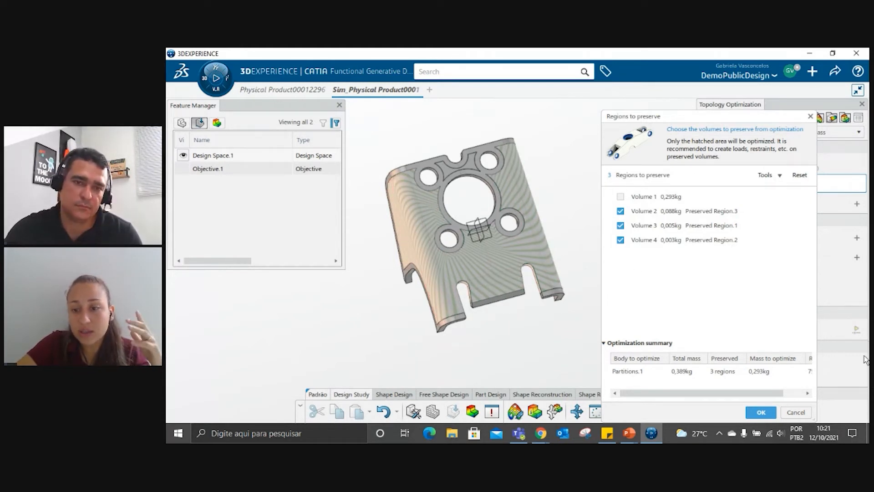
{"action": "left_click", "coordinate": [762, 412]}
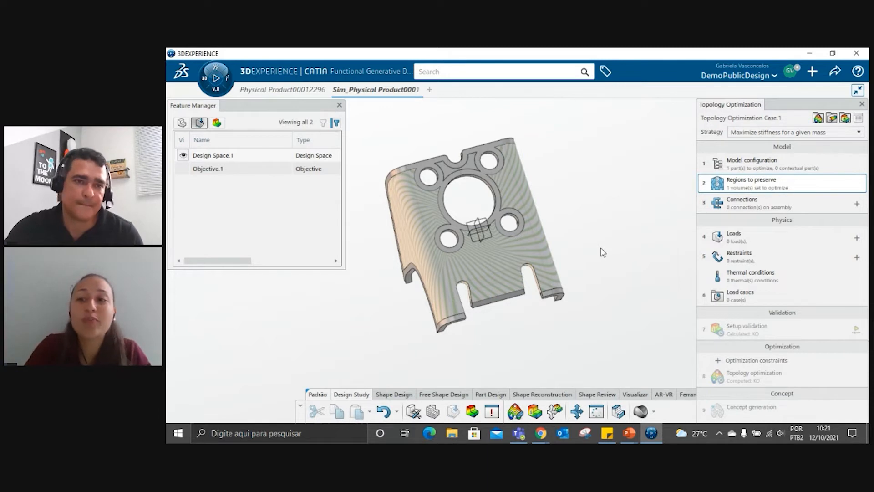
Step: Start a rigid connection to ground and select the first two edge faces along one side leg as its support
{"action": "left_click", "coordinate": [762, 207]}
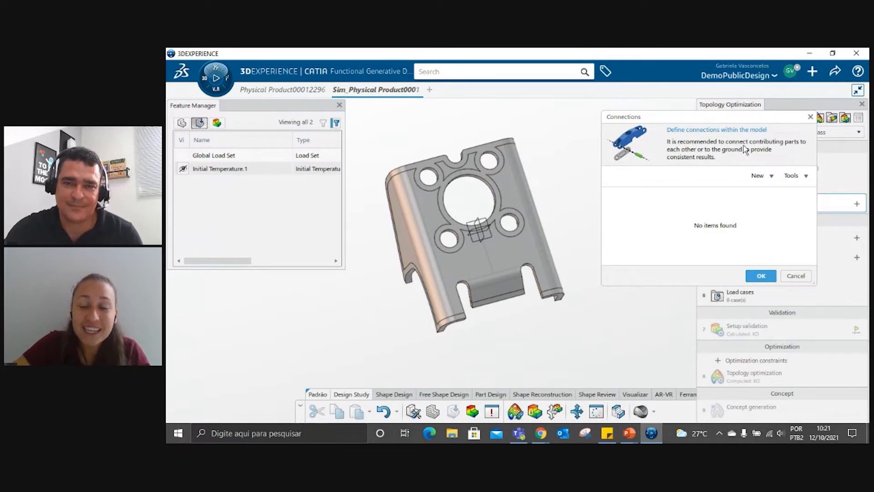
{"action": "left_click_drag", "start_coordinate": [728, 113], "coordinate": [751, 139]}
{"action": "middle_click_drag", "start_coordinate": [494, 223], "coordinate": [515, 260]}
{"action": "middle_click_drag", "start_coordinate": [464, 229], "coordinate": [513, 304]}
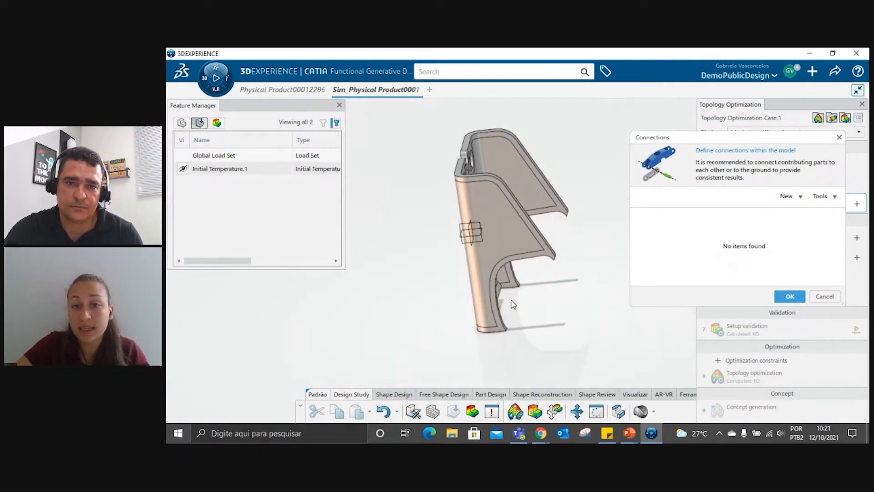
{"action": "left_click", "coordinate": [793, 200]}
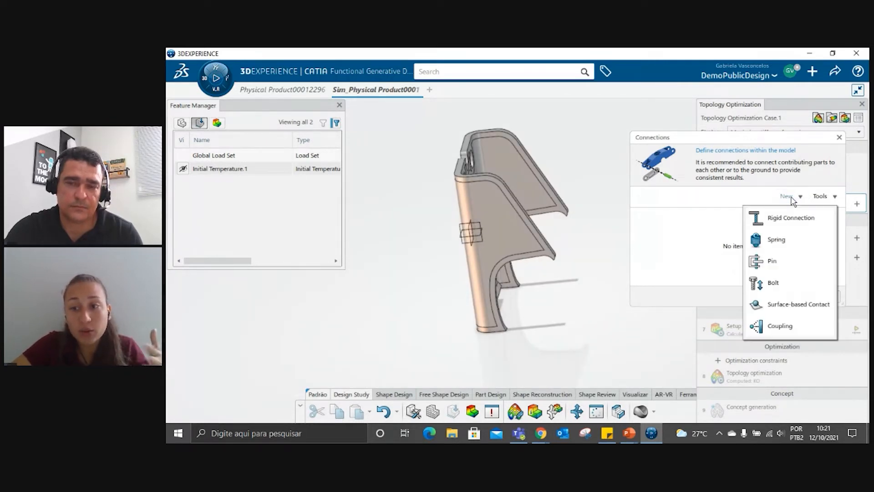
{"action": "left_click", "coordinate": [792, 223]}
{"action": "middle_click_drag", "start_coordinate": [472, 305], "coordinate": [355, 258]}
{"action": "middle_click_drag", "start_coordinate": [496, 289], "coordinate": [410, 316]}
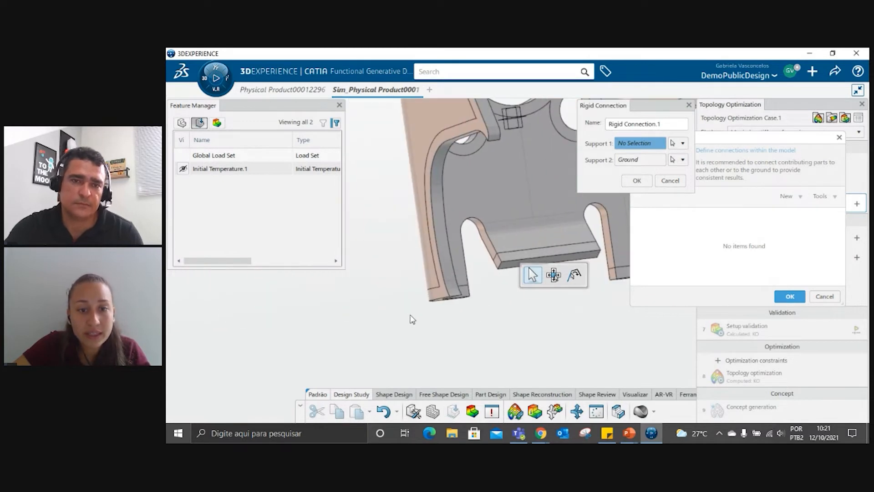
{"action": "left_click", "coordinate": [448, 268]}
{"action": "left_click", "coordinate": [454, 287]}
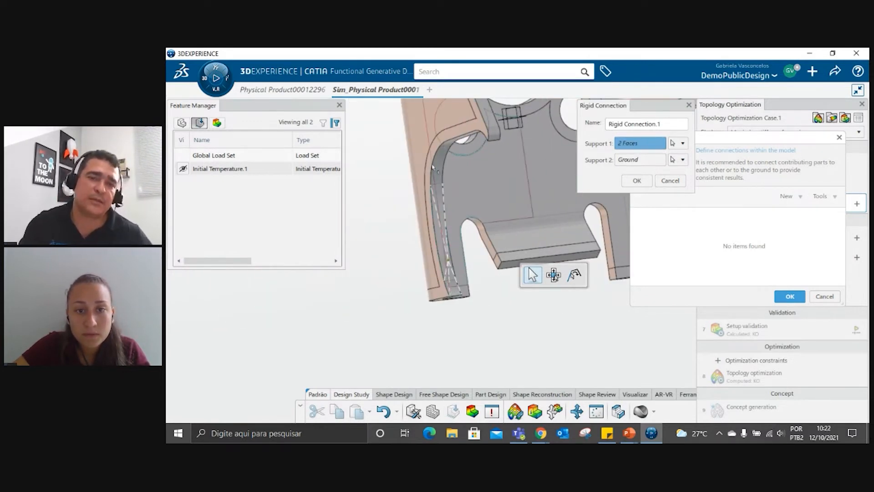
Step: Add the remaining three edge faces around the same leg's curved cutout to the support and create the rigid connection
{"action": "left_click", "coordinate": [440, 169]}
{"action": "middle_click_drag", "start_coordinate": [440, 169], "coordinate": [450, 364]}
{"action": "left_click", "coordinate": [488, 259]}
{"action": "middle_click_drag", "start_coordinate": [489, 260], "coordinate": [527, 235]}
{"action": "left_click", "coordinate": [513, 243]}
{"action": "middle_click_drag", "start_coordinate": [547, 176], "coordinate": [360, 332]}
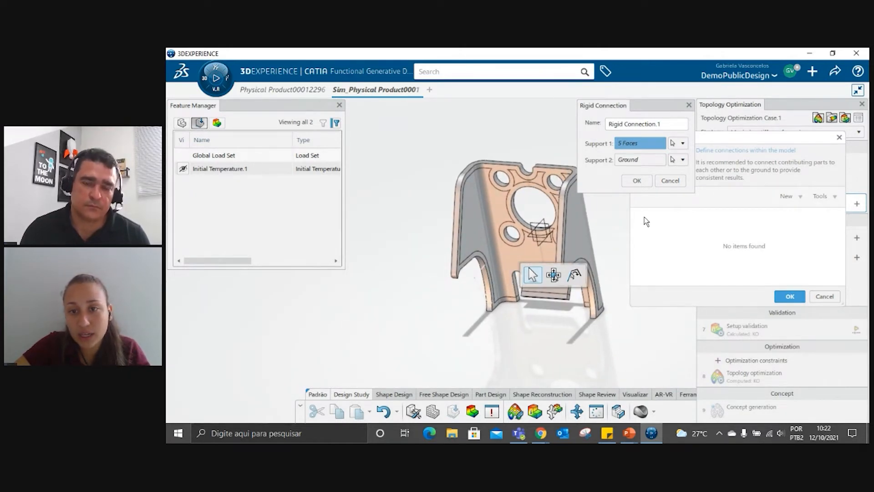
{"action": "left_click", "coordinate": [637, 180]}
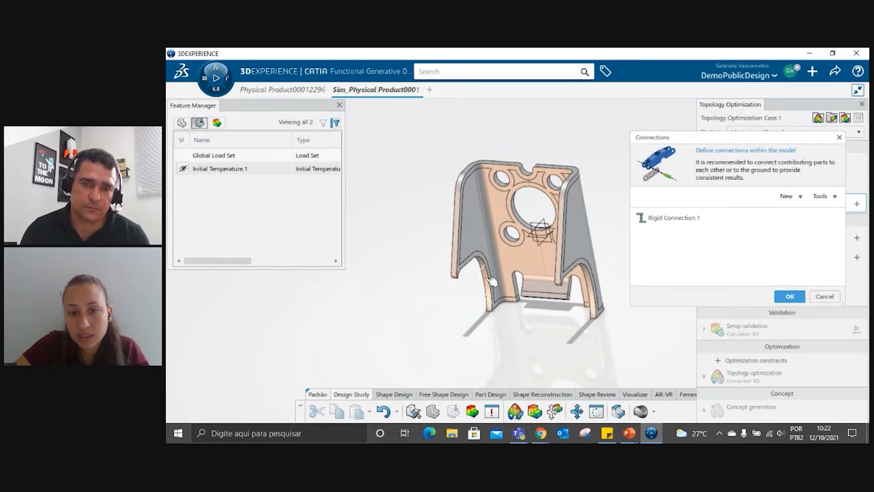
{"action": "middle_click_drag", "start_coordinate": [484, 302], "coordinate": [527, 205], "text": "ctrl"}
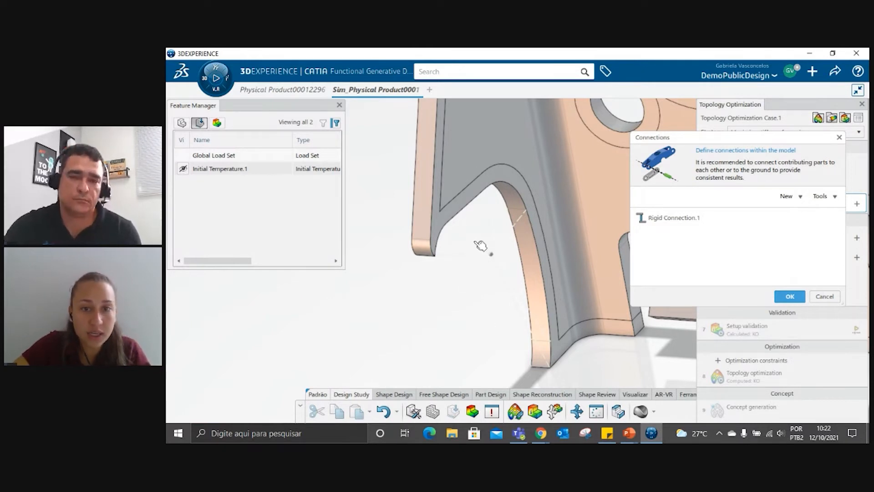
{"action": "middle_click_drag", "start_coordinate": [471, 215], "coordinate": [483, 257], "text": "ctrl"}
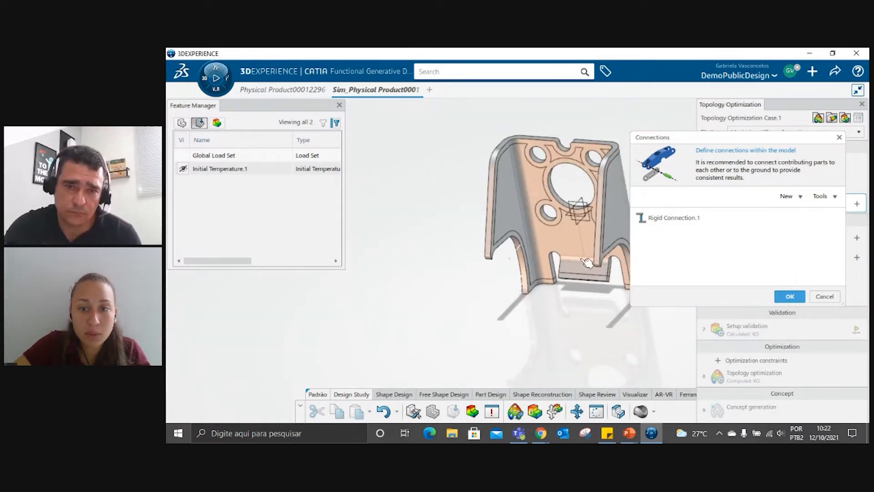
{"action": "middle_click_drag", "start_coordinate": [480, 306], "coordinate": [484, 204]}
{"action": "scroll", "coordinate": [488, 207], "scroll_direction": "up", "scroll_amount": 3}
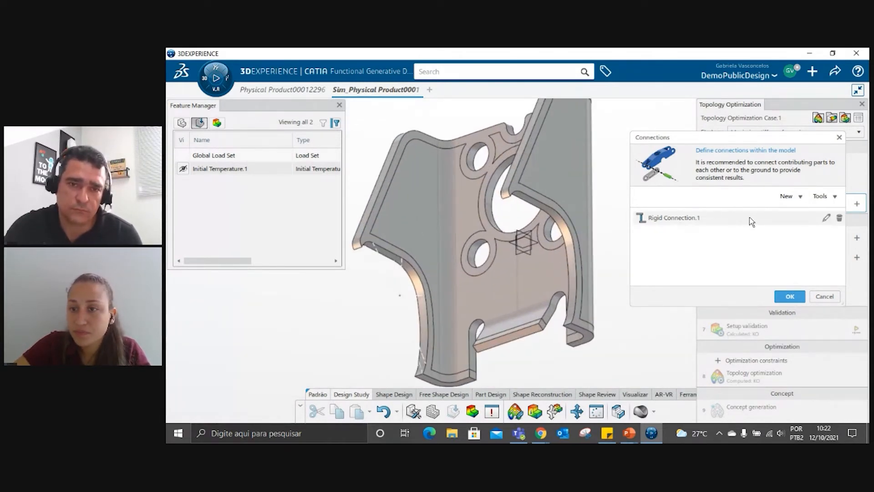
{"action": "left_click", "coordinate": [793, 197]}
{"action": "left_click", "coordinate": [787, 219]}
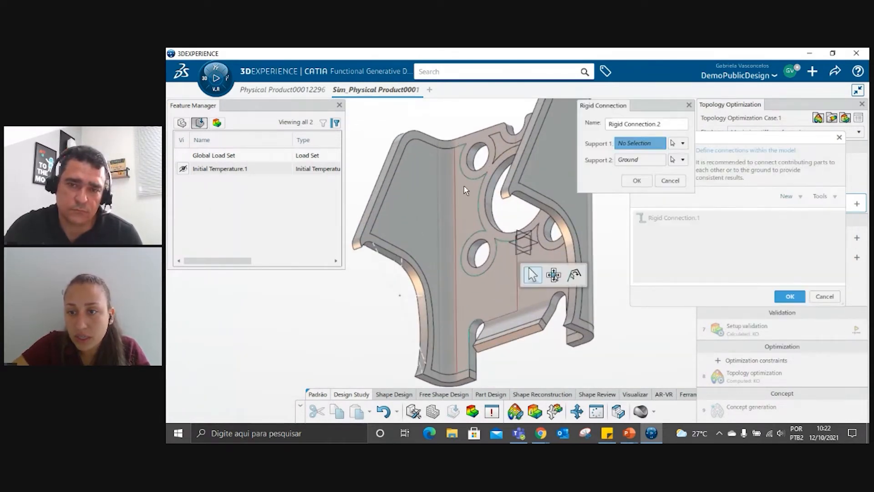
{"action": "left_click", "coordinate": [666, 181]}
Step: Create a second rigid connection to ground on the edge faces along the opposite leg and its curved cutout
{"action": "left_click", "coordinate": [792, 196]}
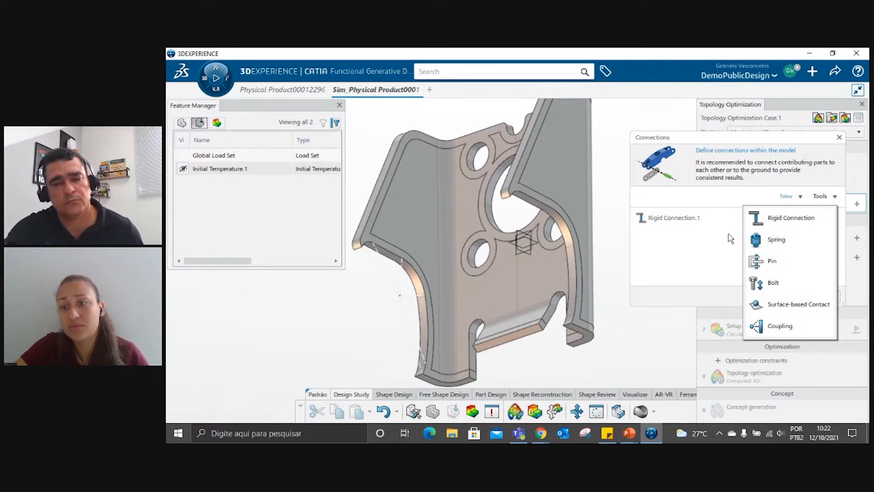
{"action": "left_click", "coordinate": [788, 219]}
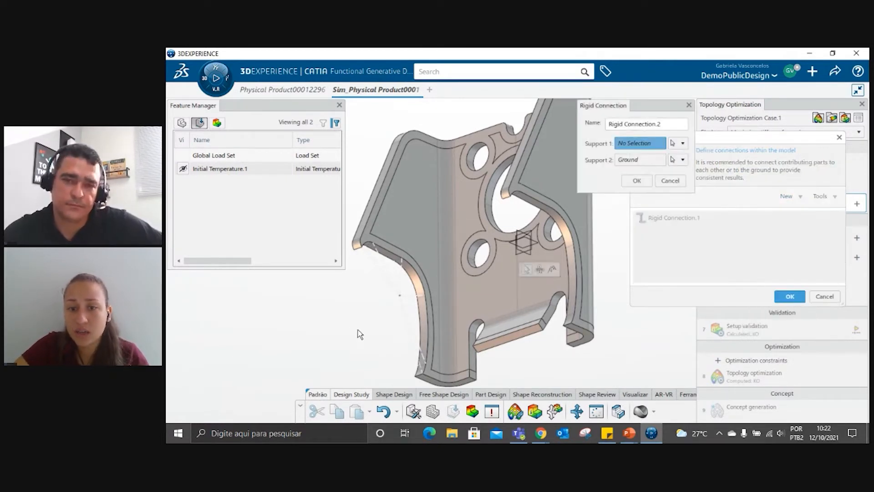
{"action": "middle_click_drag", "start_coordinate": [544, 336], "coordinate": [482, 254]}
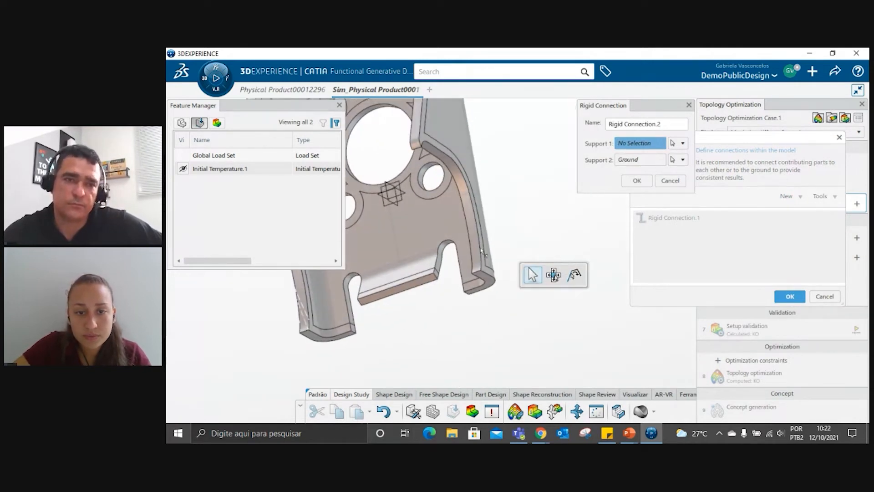
{"action": "left_click", "coordinate": [476, 266]}
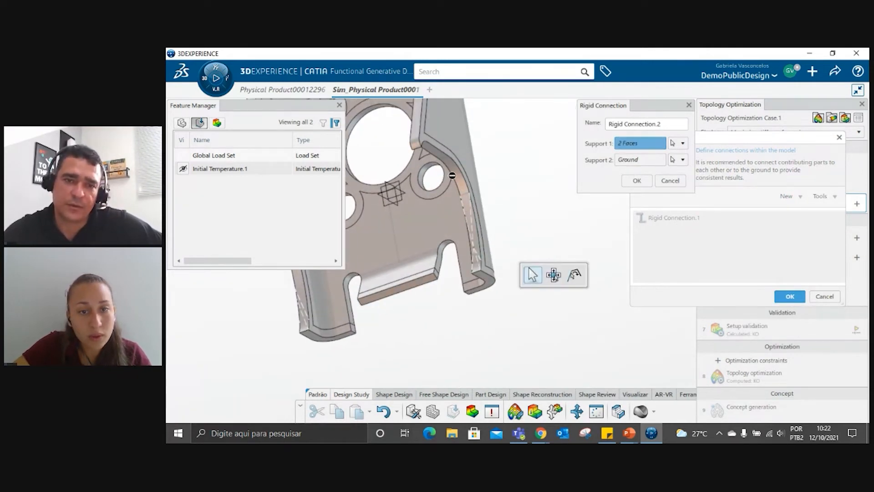
{"action": "left_click", "coordinate": [466, 205]}
{"action": "middle_click_drag", "start_coordinate": [465, 205], "coordinate": [469, 181]}
{"action": "left_click", "coordinate": [457, 256]}
{"action": "left_click", "coordinate": [475, 170]}
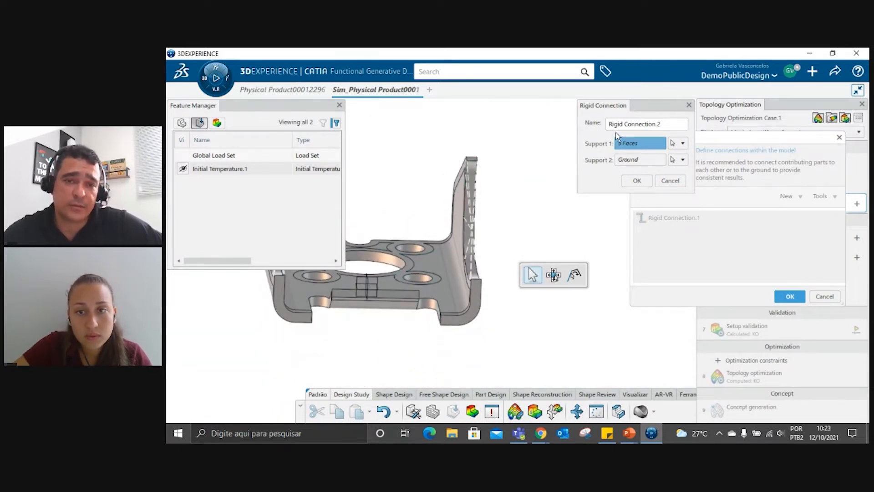
{"action": "left_click", "coordinate": [637, 181]}
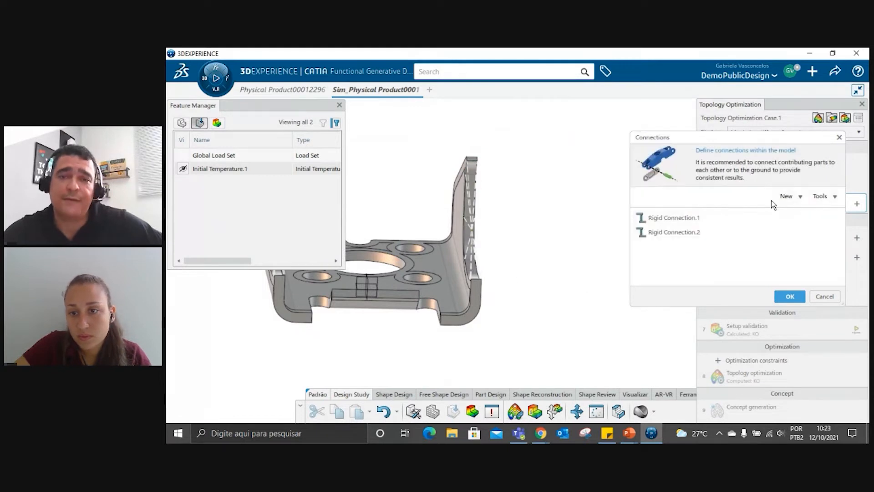
Step: Create a third rigid connection to ground on the lip's edge face between the two slots and highlight it
{"action": "left_click", "coordinate": [799, 197]}
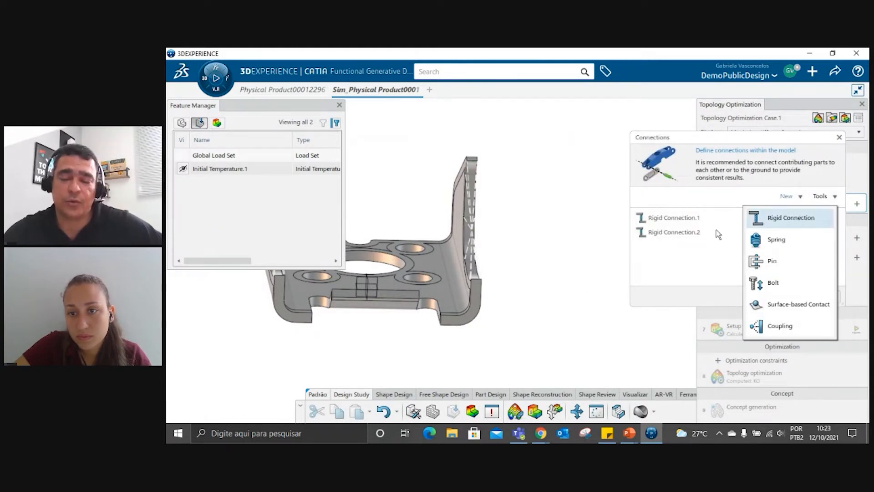
{"action": "left_click", "coordinate": [791, 218]}
{"action": "middle_click_drag", "start_coordinate": [511, 193], "coordinate": [595, 144]}
{"action": "middle_click_drag", "start_coordinate": [414, 263], "coordinate": [485, 282]}
{"action": "left_click", "coordinate": [485, 282]}
{"action": "middle_click_drag", "start_coordinate": [482, 354], "coordinate": [485, 323]}
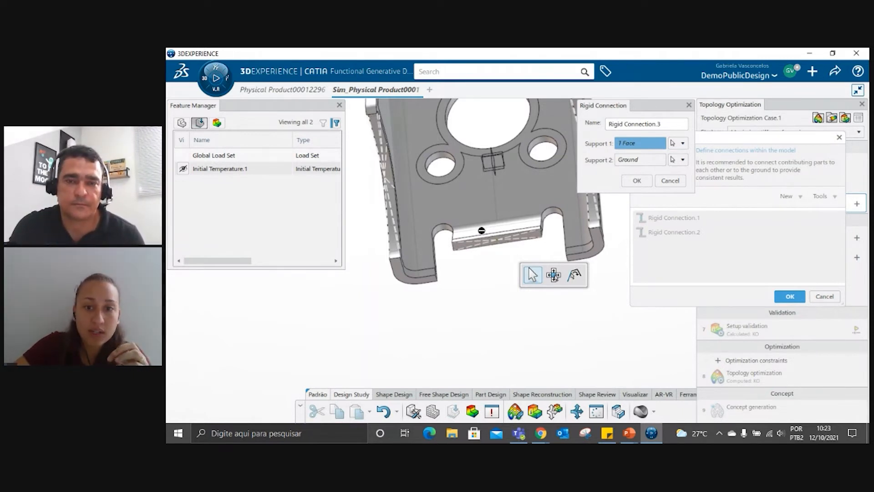
{"action": "left_click", "coordinate": [636, 180]}
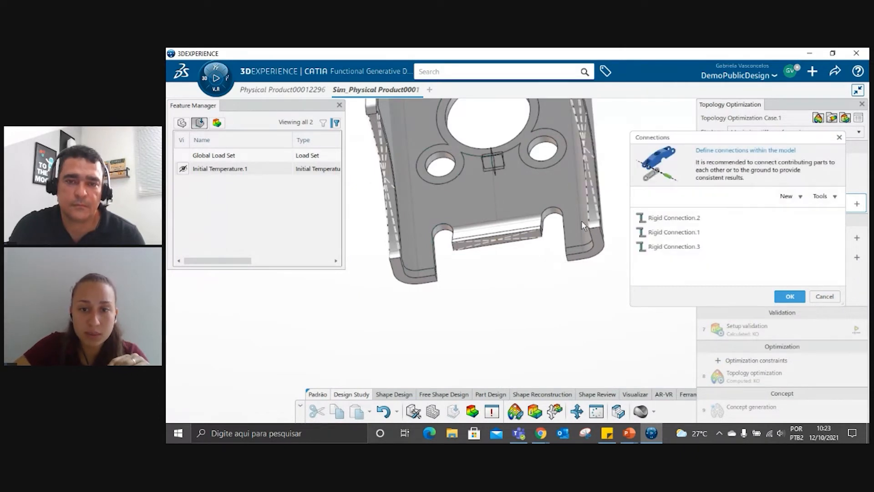
{"action": "middle_click_drag", "start_coordinate": [495, 244], "coordinate": [512, 315]}
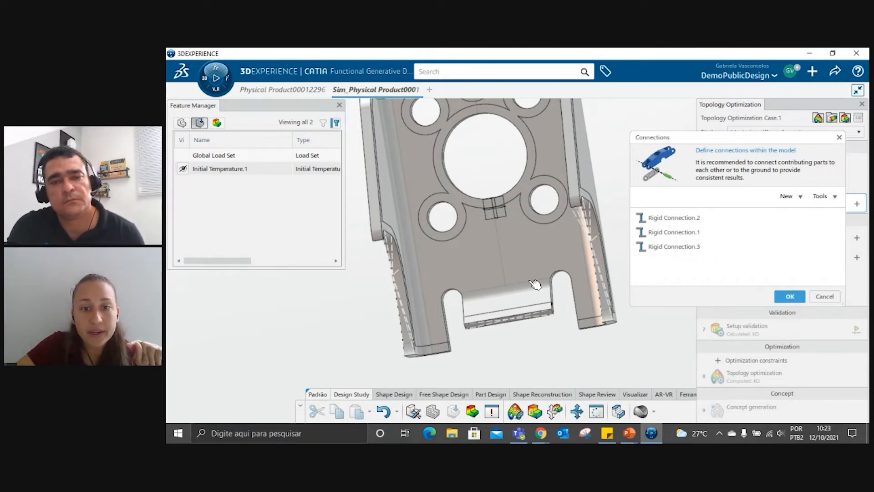
{"action": "left_click", "coordinate": [715, 249]}
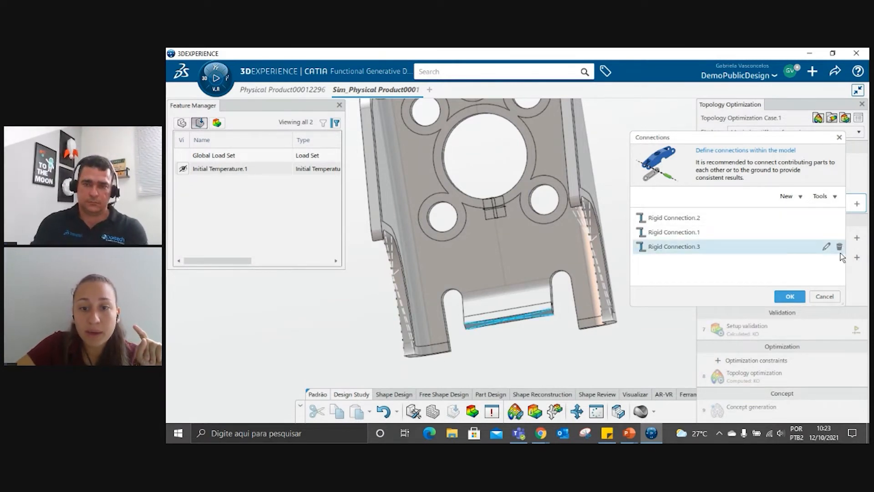
Step: Delete the third rigid connection, located on the lip's edge face between the two slots
{"action": "left_click", "coordinate": [840, 249]}
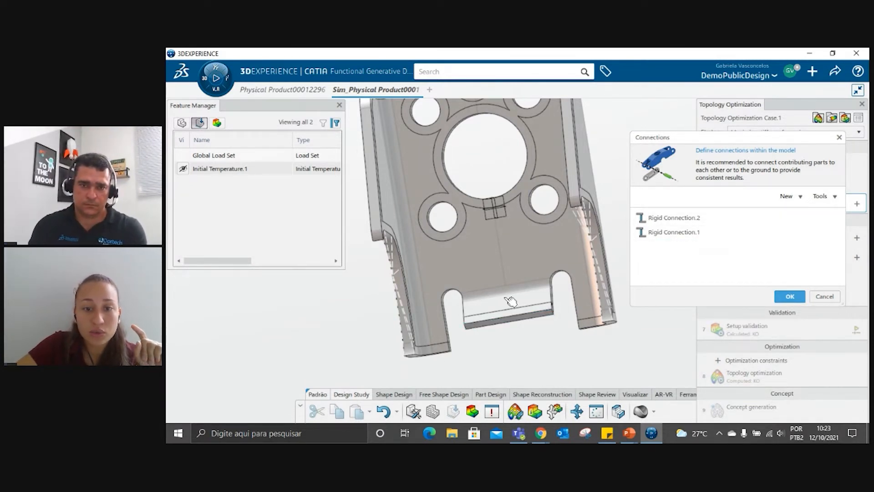
{"action": "left_click", "coordinate": [797, 197]}
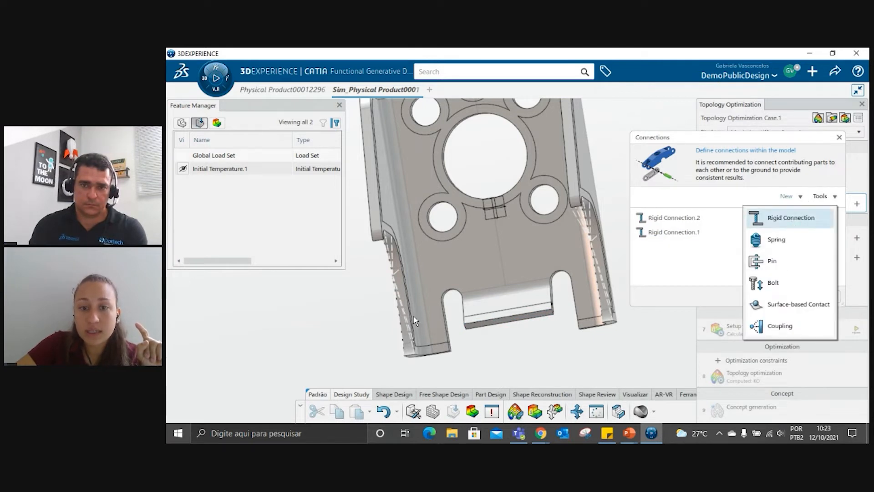
{"action": "left_click", "coordinate": [792, 223]}
{"action": "left_click", "coordinate": [510, 301]}
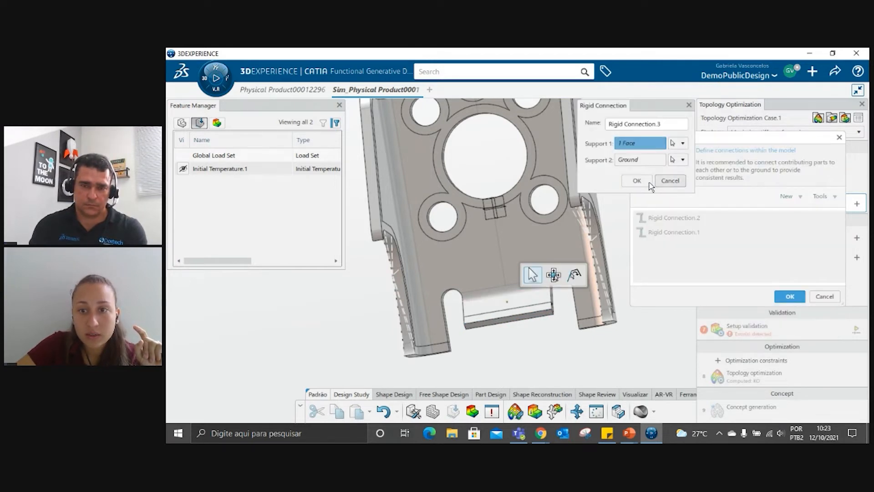
{"action": "left_click", "coordinate": [676, 182]}
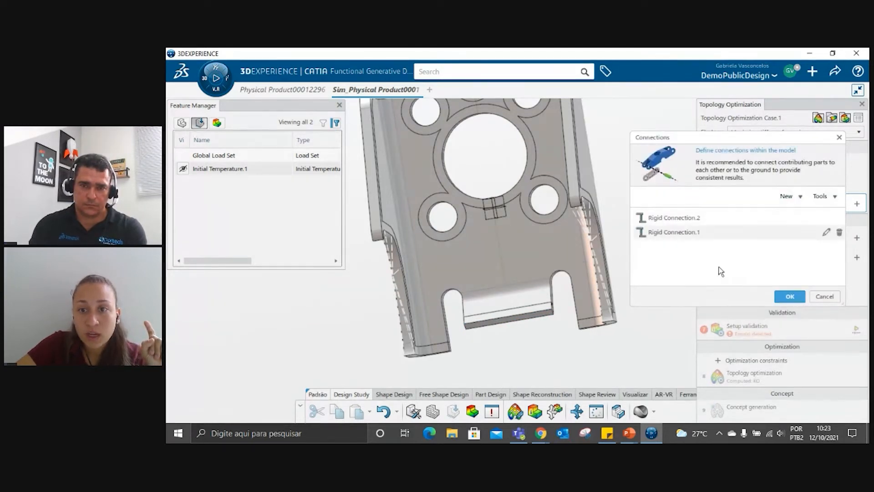
Step: Create a rigid connection to ground on the lip's narrow edge face between the slots and accept the connection definitions
{"action": "left_click", "coordinate": [795, 196]}
{"action": "left_click", "coordinate": [778, 219]}
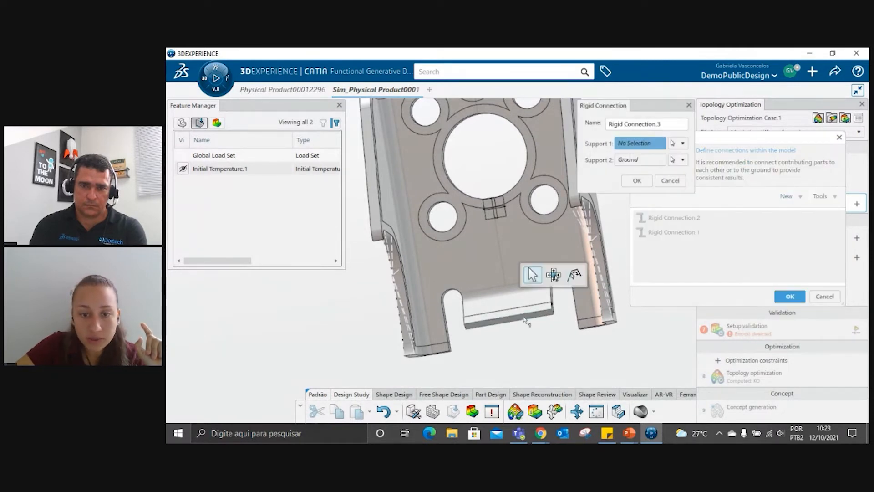
{"action": "left_click", "coordinate": [526, 320]}
{"action": "left_click", "coordinate": [637, 180]}
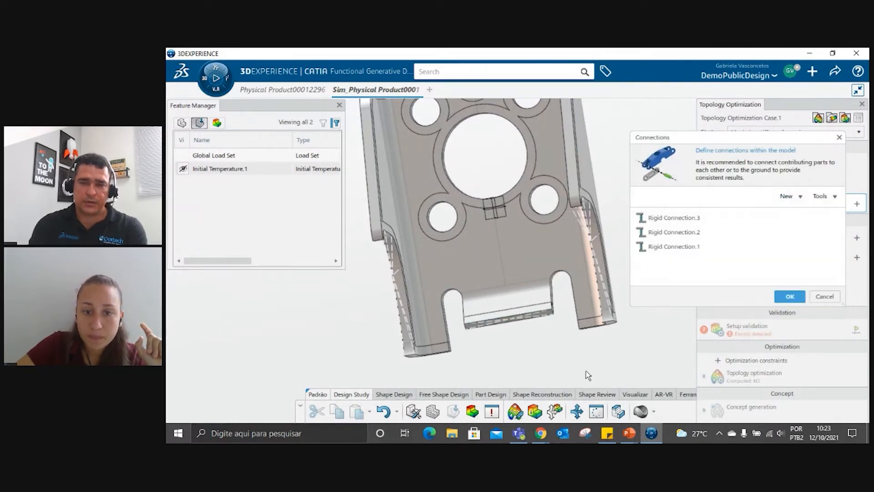
{"action": "left_click", "coordinate": [790, 296]}
Step: Start a remote torque load and select the inner face of the large central hole as its support
{"action": "middle_click_drag", "start_coordinate": [568, 278], "coordinate": [520, 349]}
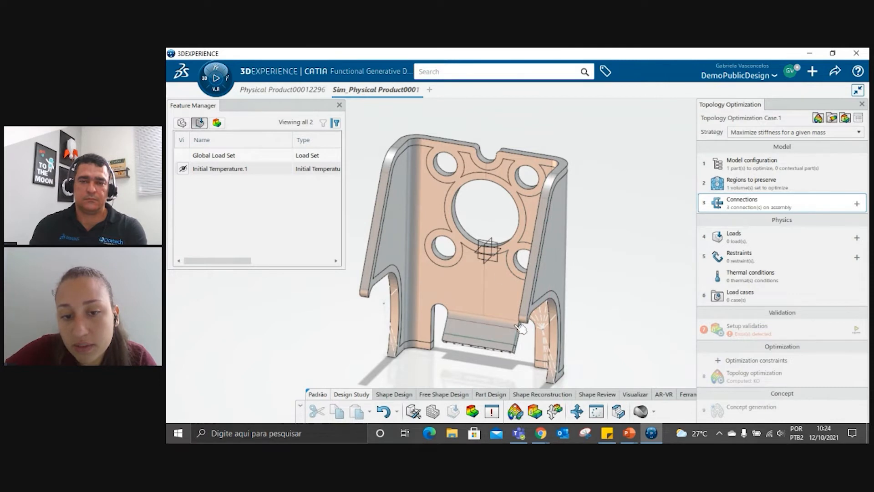
{"action": "left_click", "coordinate": [778, 236]}
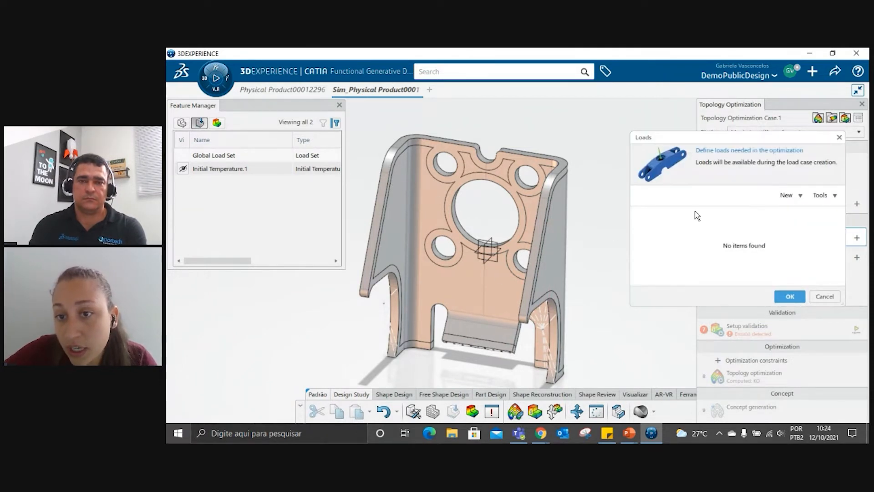
{"action": "left_click_drag", "start_coordinate": [716, 142], "coordinate": [693, 147]}
{"action": "middle_click_drag", "start_coordinate": [560, 315], "coordinate": [705, 124]}
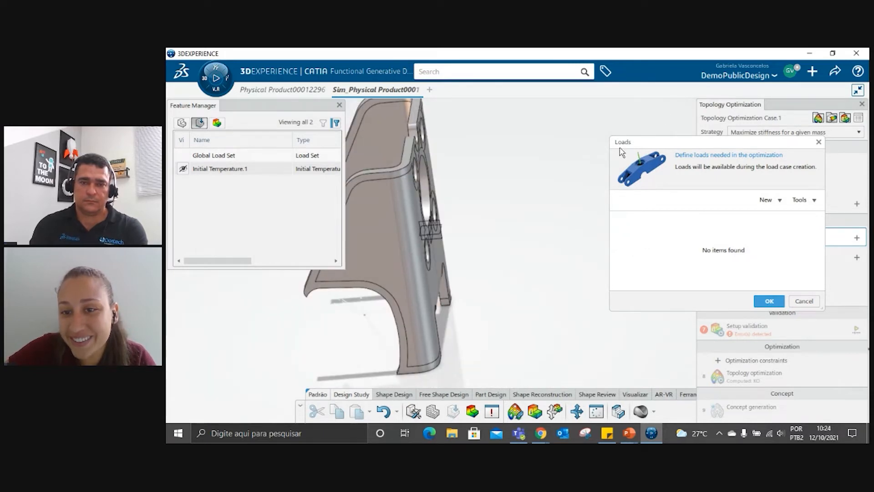
{"action": "middle_click_drag", "start_coordinate": [441, 241], "coordinate": [581, 268]}
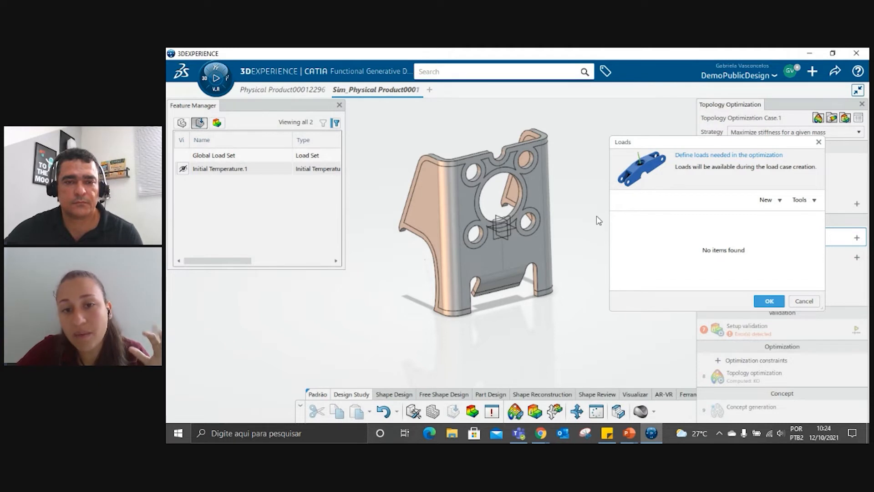
{"action": "left_click", "coordinate": [780, 200]}
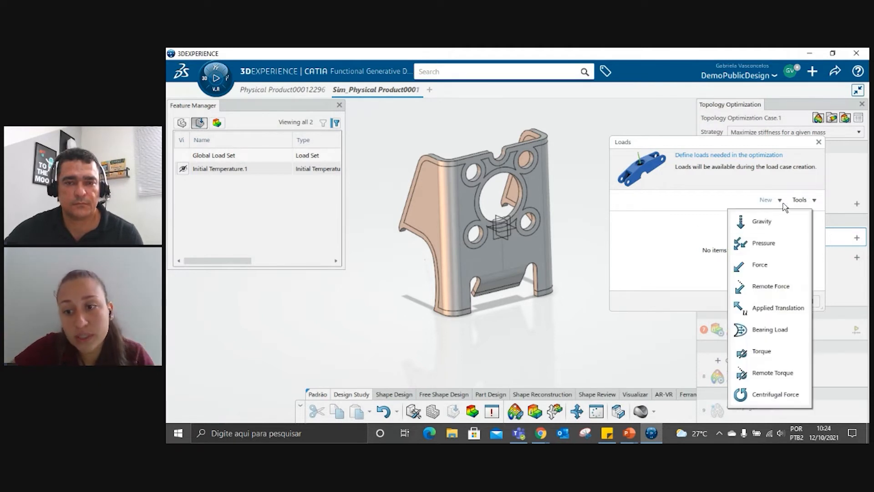
{"action": "left_click", "coordinate": [792, 374]}
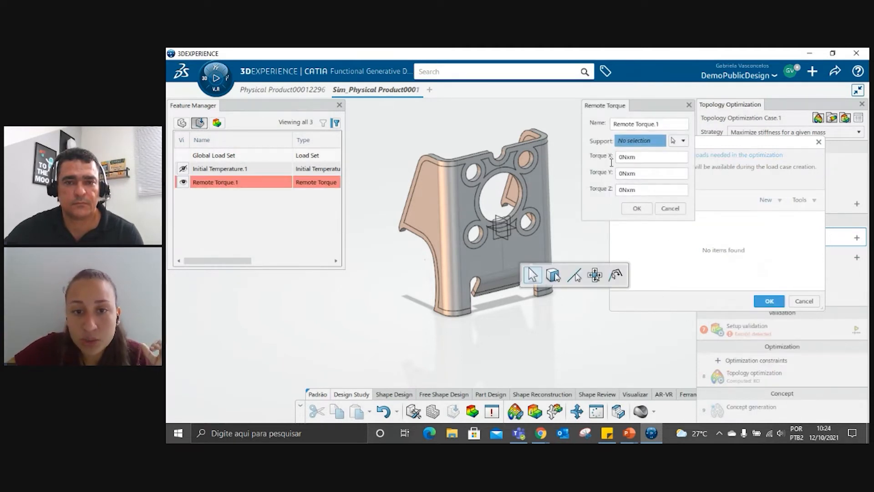
{"action": "scroll", "coordinate": [523, 175], "scroll_direction": "up", "scroll_amount": 3}
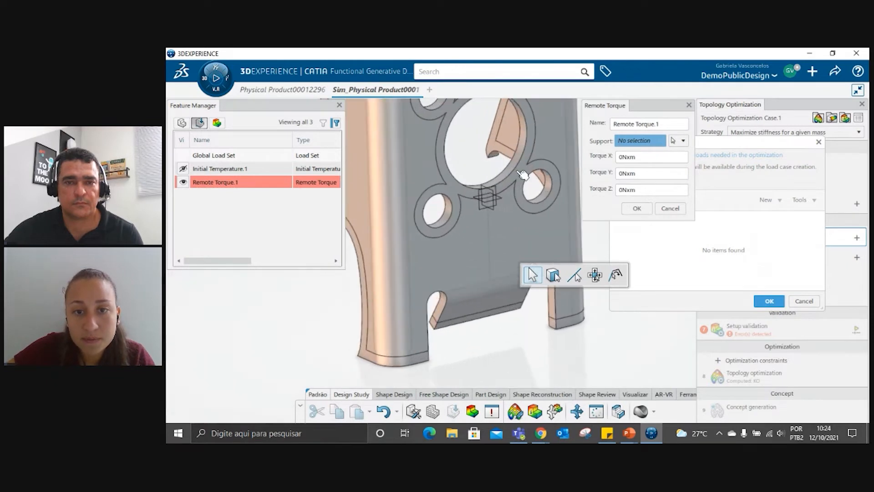
{"action": "left_click", "coordinate": [523, 158]}
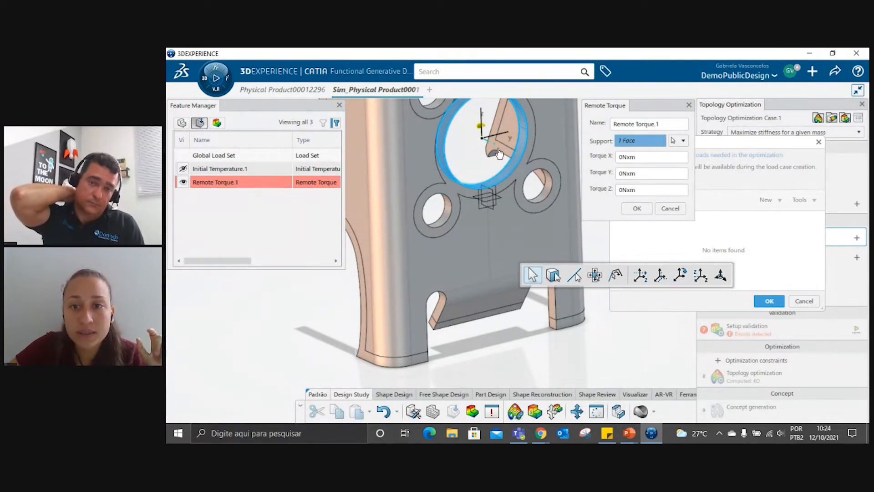
Step: Set the remote torque's X component to 500 Nxm and create the load on the central hole
{"action": "middle_click_drag", "start_coordinate": [493, 155], "coordinate": [499, 200]}
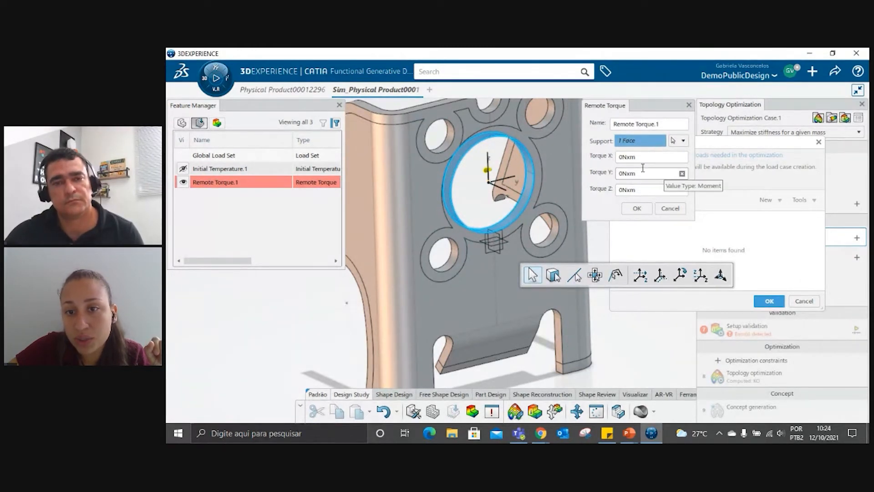
{"action": "left_click", "coordinate": [622, 159]}
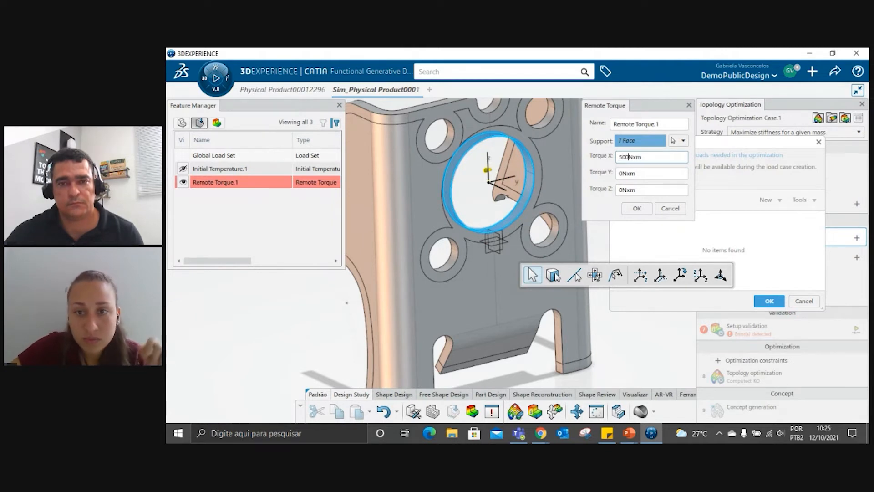
{"action": "left_click", "coordinate": [646, 210]}
{"action": "middle_click_drag", "start_coordinate": [523, 225], "coordinate": [537, 200]}
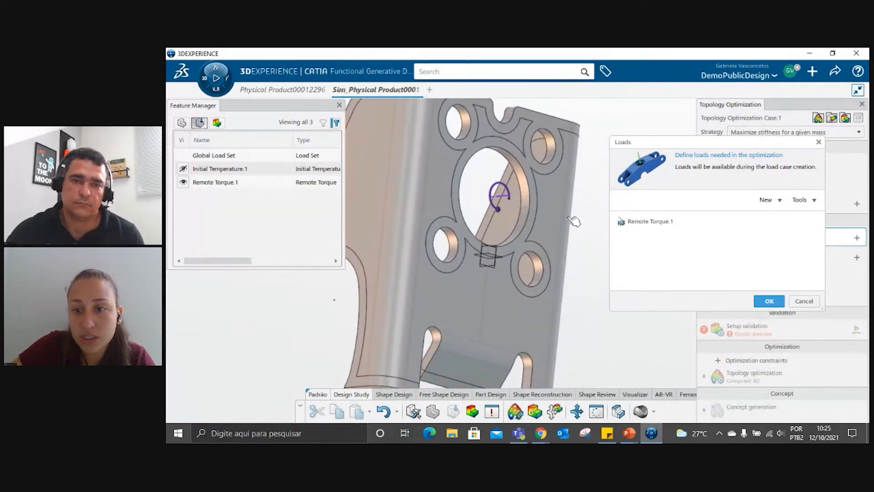
Step: Accept the remote torque load and open the restraints definition for the optimization
{"action": "left_click", "coordinate": [769, 301]}
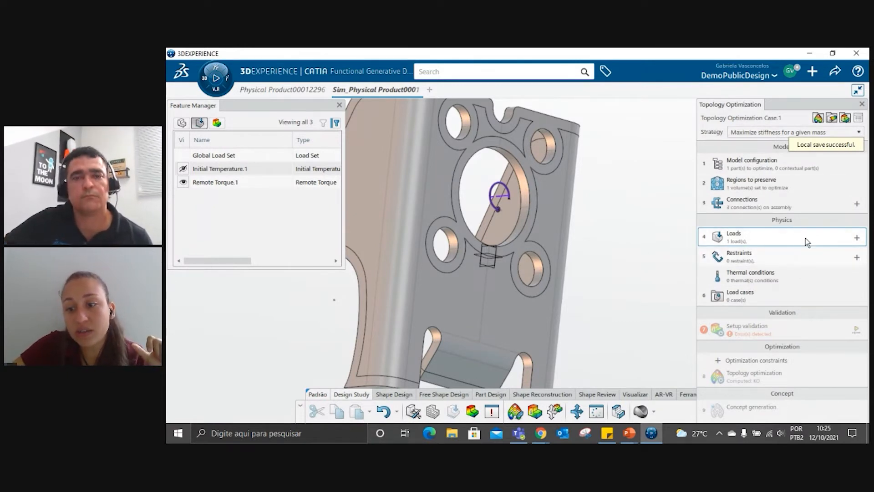
{"action": "middle_click_drag", "start_coordinate": [403, 263], "coordinate": [446, 283]}
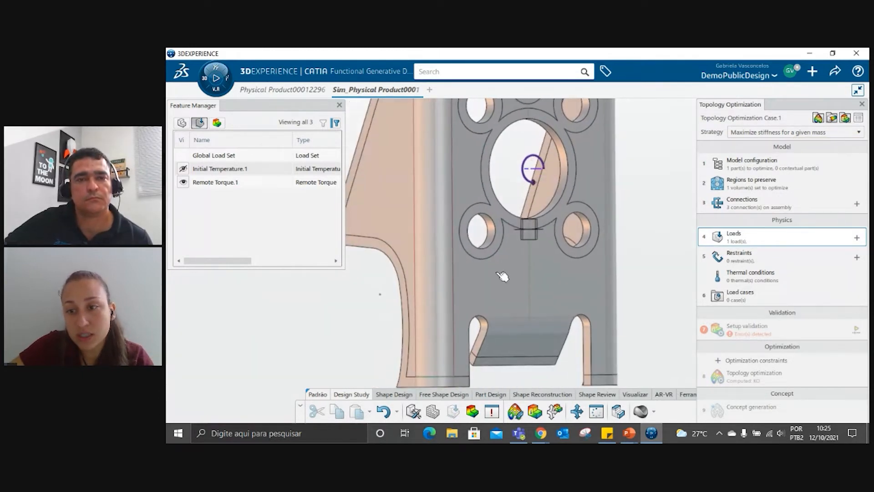
{"action": "left_click", "coordinate": [736, 261]}
{"action": "left_click_drag", "start_coordinate": [750, 144], "coordinate": [764, 102]}
{"action": "middle_click_drag", "start_coordinate": [488, 191], "coordinate": [562, 313]}
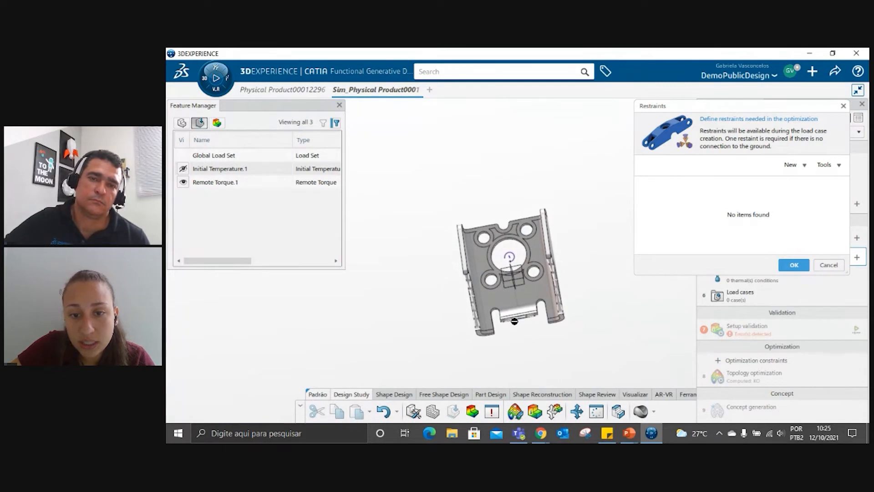
{"action": "middle_click_drag", "start_coordinate": [483, 333], "coordinate": [515, 333]}
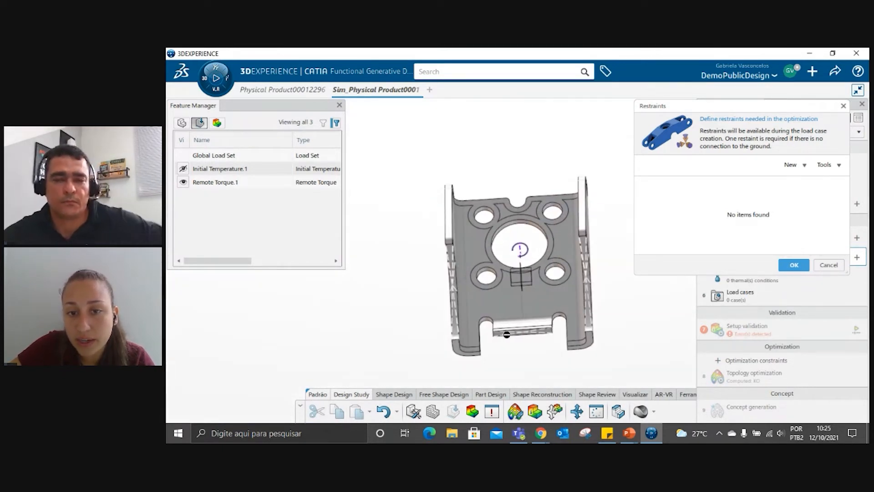
Step: Start a fixed displacement restraint that blocks translation in X, Y and Z
{"action": "left_click", "coordinate": [794, 166]}
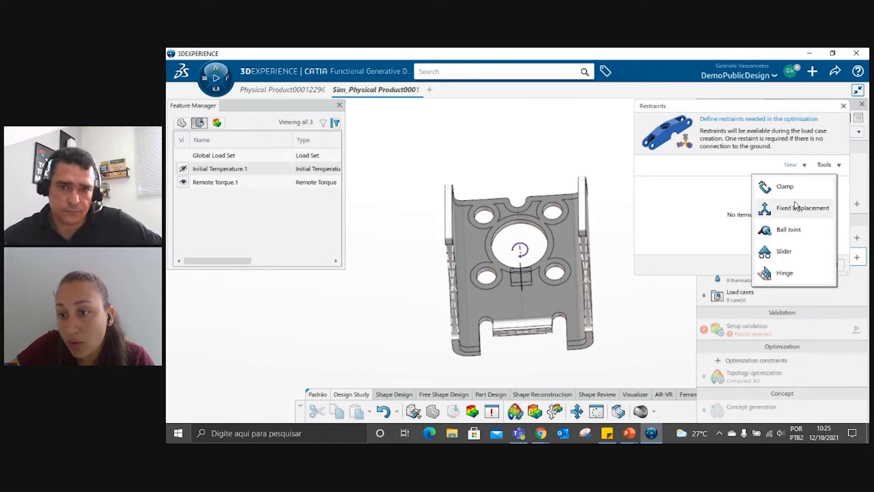
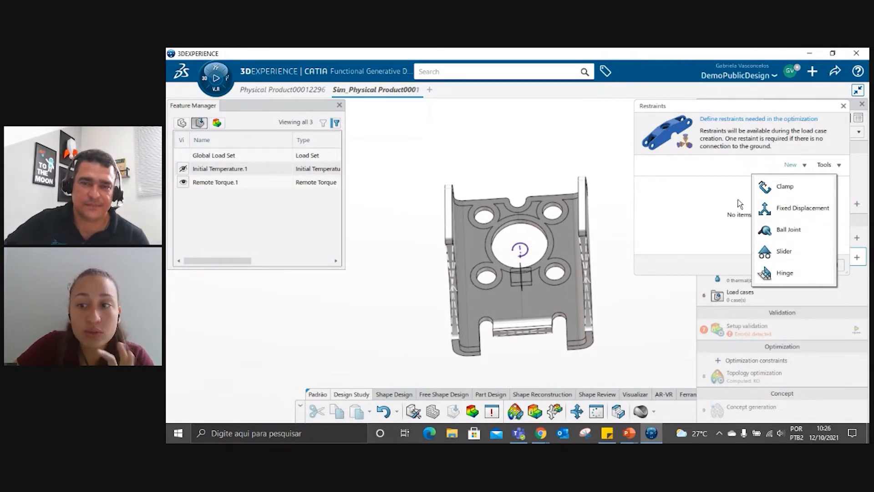
{"action": "left_click", "coordinate": [780, 209]}
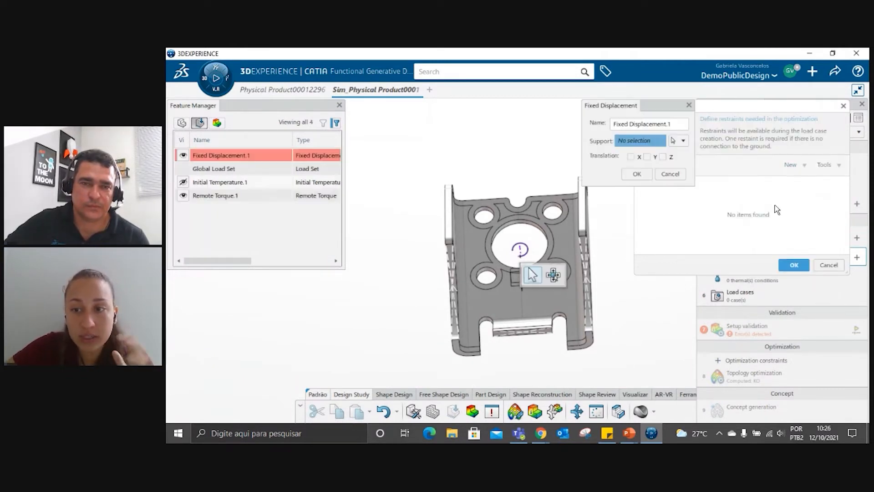
{"action": "left_click", "coordinate": [631, 157]}
{"action": "left_click", "coordinate": [647, 157]}
{"action": "left_click", "coordinate": [663, 157]}
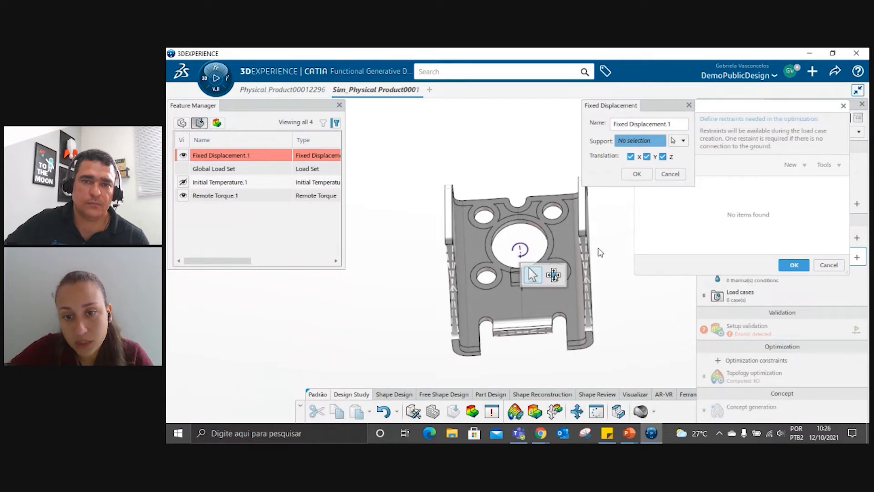
{"action": "scroll", "coordinate": [469, 314], "scroll_direction": "up", "scroll_amount": 5}
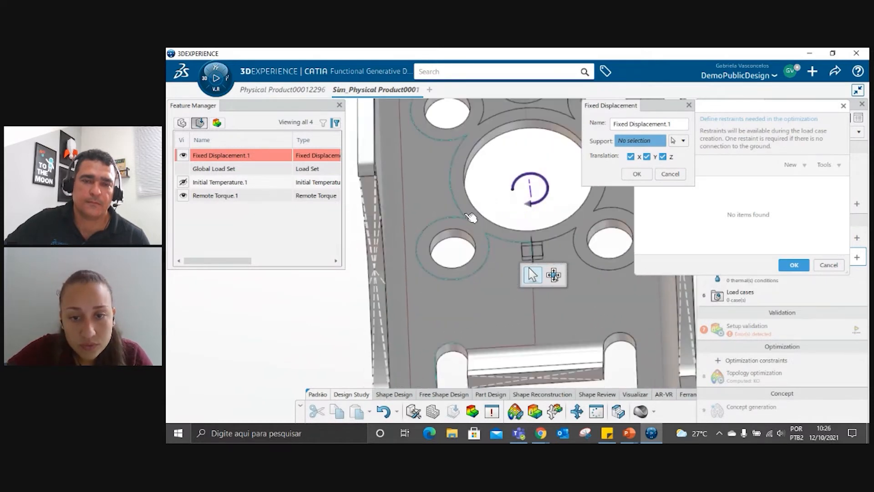
{"action": "middle_click_drag", "start_coordinate": [466, 295], "coordinate": [466, 219]}
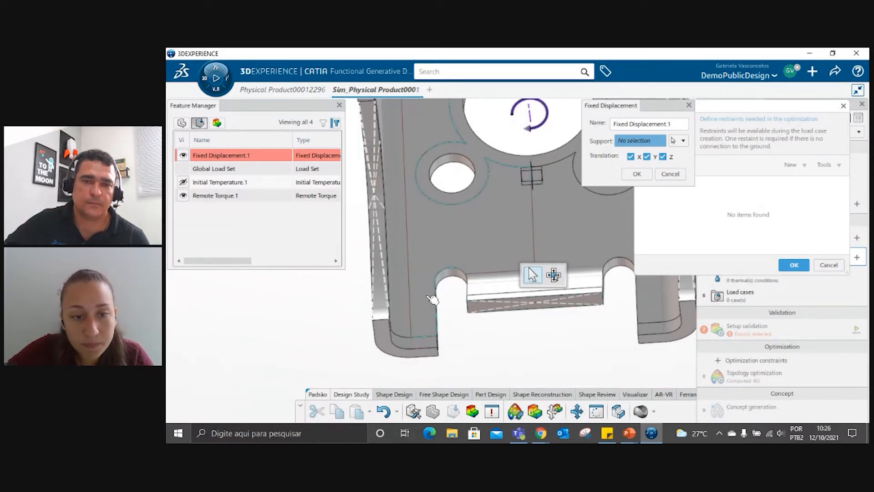
{"action": "left_click", "coordinate": [380, 304]}
{"action": "left_click", "coordinate": [382, 271]}
{"action": "middle_click_drag", "start_coordinate": [420, 265], "coordinate": [454, 357]}
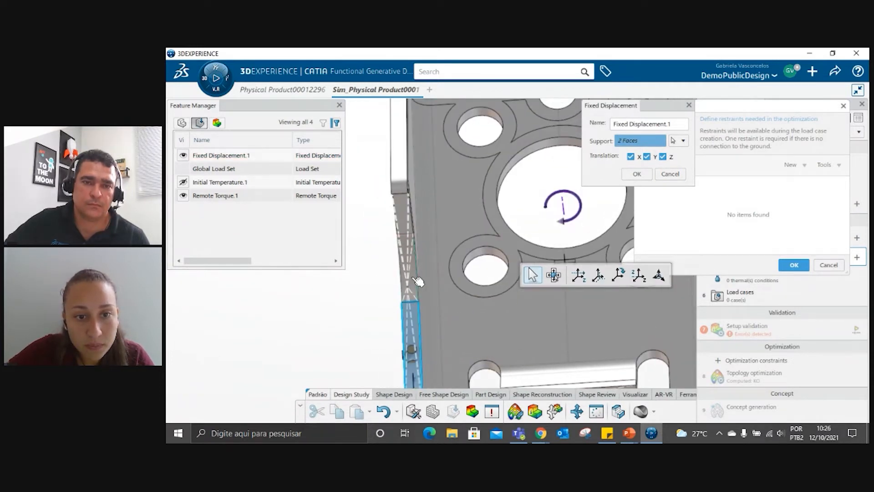
{"action": "left_click", "coordinate": [416, 322]}
{"action": "middle_click_drag", "start_coordinate": [415, 264], "coordinate": [432, 152]}
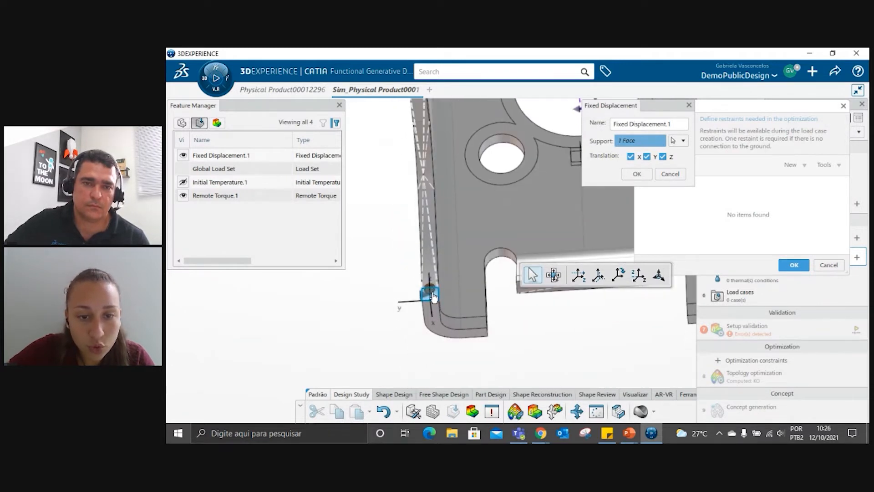
{"action": "left_click", "coordinate": [439, 297]}
Step: Select the inner faces of the four small holes around the large opening as the fixed displacement's support
{"action": "middle_click_drag", "start_coordinate": [437, 204], "coordinate": [622, 255]}
{"action": "scroll", "coordinate": [455, 251], "scroll_direction": "up", "scroll_amount": 5}
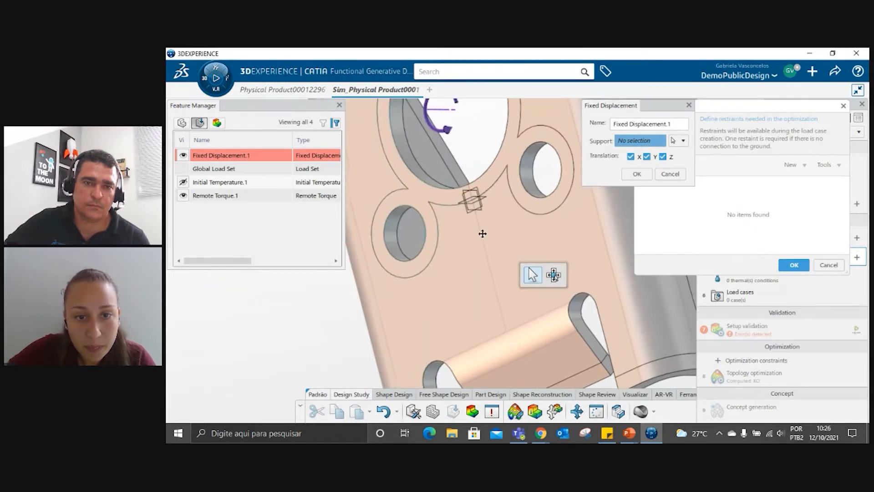
{"action": "left_click", "coordinate": [534, 256]}
{"action": "middle_click_drag", "start_coordinate": [529, 305], "coordinate": [517, 440]}
{"action": "left_click", "coordinate": [474, 238]}
{"action": "middle_click_drag", "start_coordinate": [502, 211], "coordinate": [310, 267]}
{"action": "left_click", "coordinate": [471, 231]}
{"action": "scroll", "coordinate": [444, 307], "scroll_direction": "down", "scroll_amount": 3}
{"action": "scroll", "coordinate": [444, 308], "scroll_direction": "up", "scroll_amount": 5}
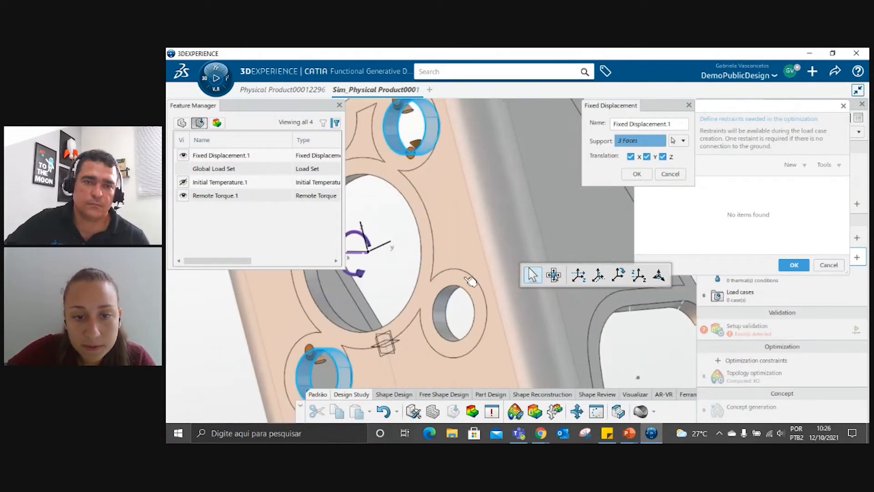
{"action": "left_click", "coordinate": [462, 313]}
Step: Add two faces of the bent tab between the slots to the support and accept the restraint
{"action": "middle_click_drag", "start_coordinate": [461, 314], "coordinate": [495, 266]}
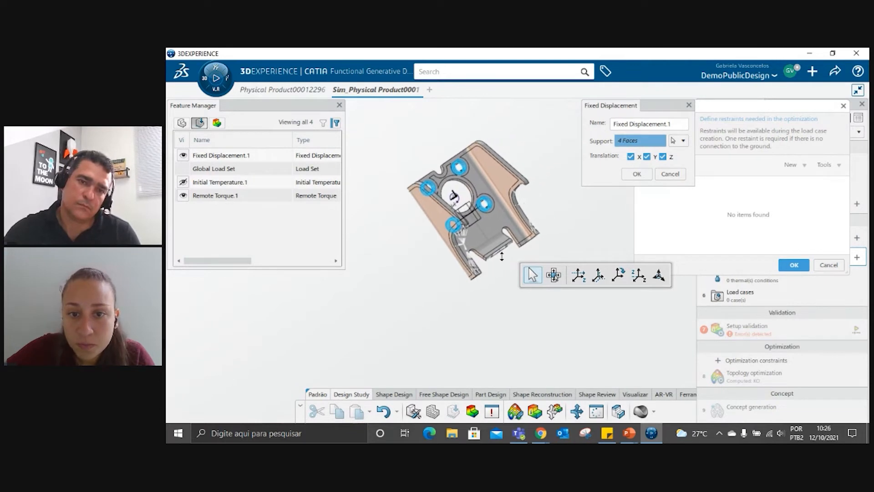
{"action": "scroll", "coordinate": [465, 224], "scroll_direction": "up", "scroll_amount": 5}
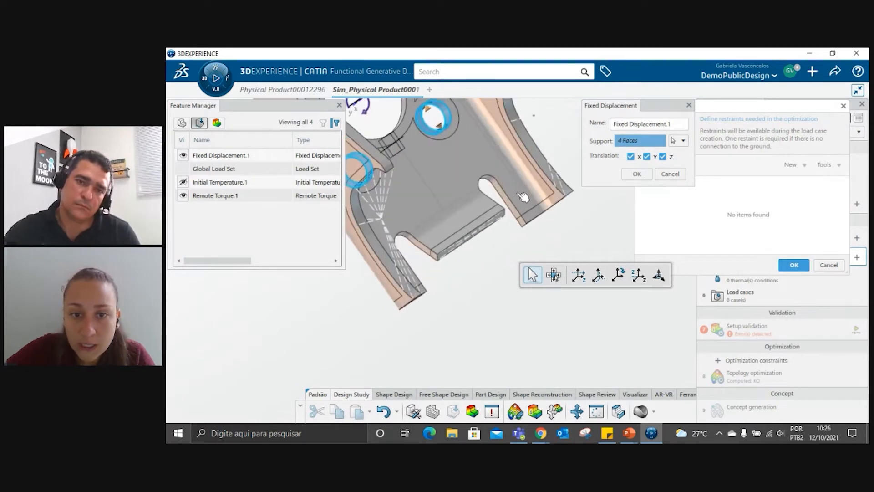
{"action": "left_click", "coordinate": [466, 222]}
{"action": "left_click", "coordinate": [472, 230]}
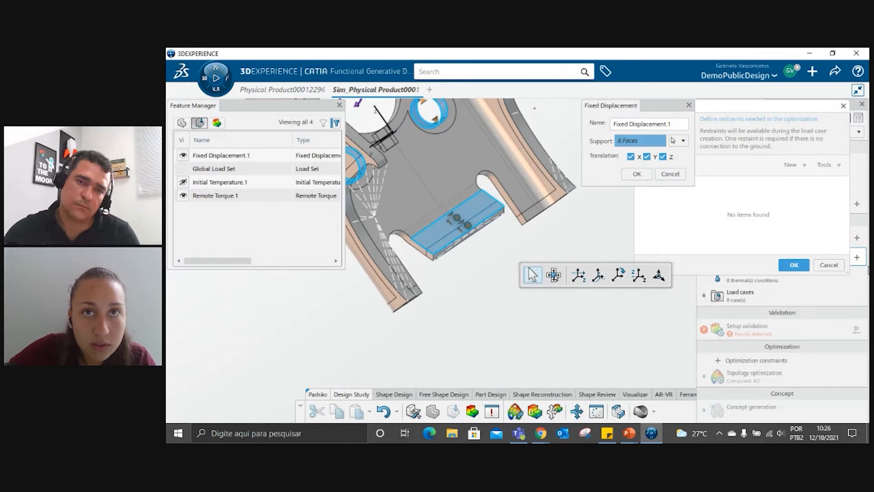
{"action": "middle_click_drag", "start_coordinate": [524, 215], "coordinate": [459, 267]}
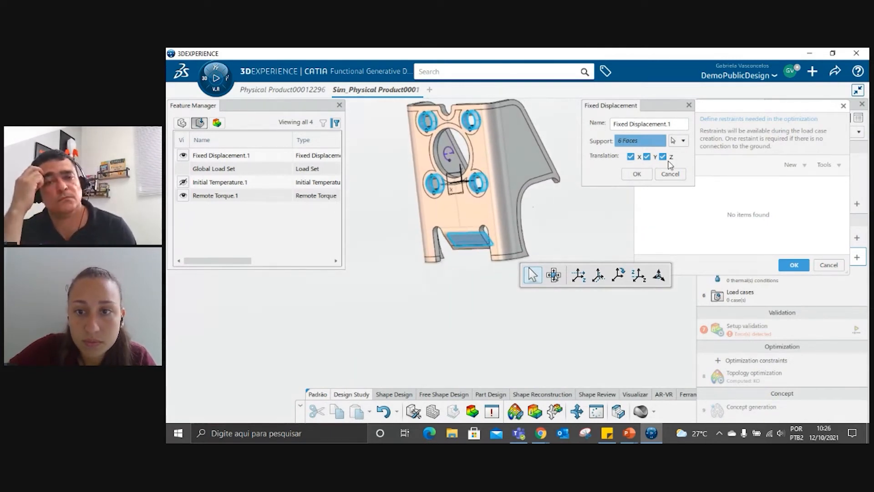
{"action": "left_click", "coordinate": [644, 175]}
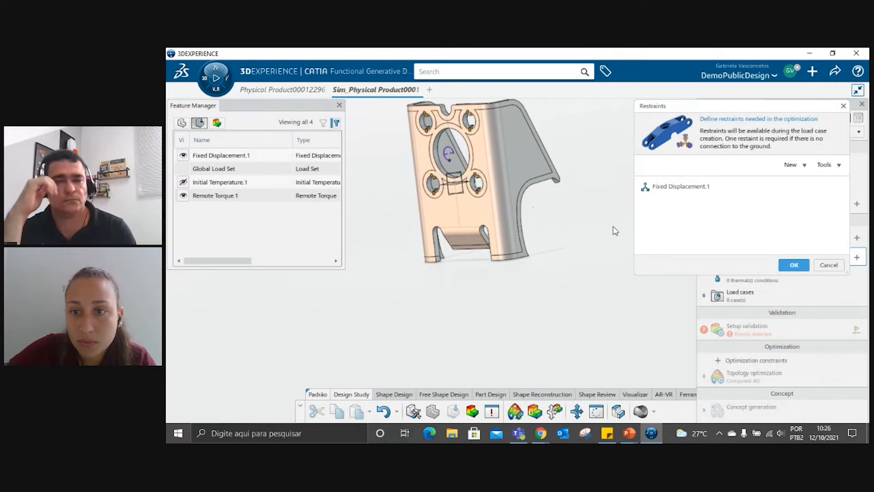
{"action": "left_click", "coordinate": [794, 266]}
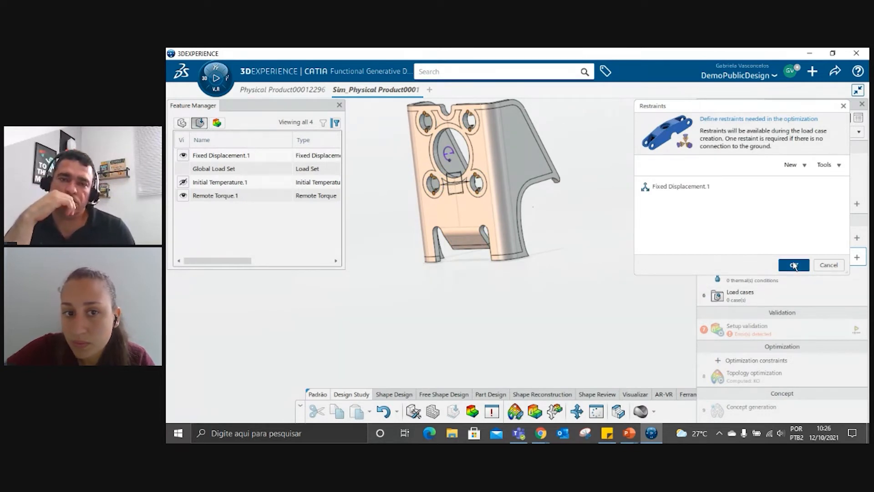
Step: Create two linear load cases in the Load Case Manager
{"action": "left_click", "coordinate": [769, 297]}
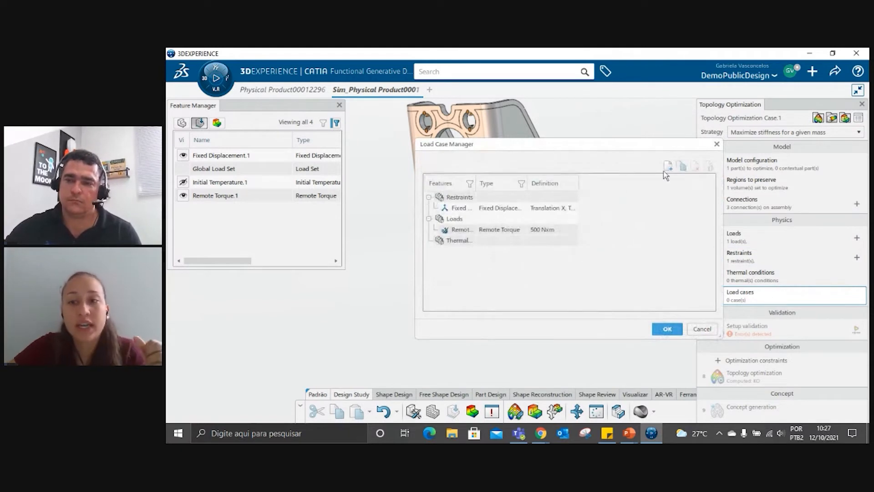
{"action": "left_click", "coordinate": [668, 166]}
{"action": "left_click", "coordinate": [668, 166]}
{"action": "left_click_drag", "start_coordinate": [611, 142], "coordinate": [755, 118]}
{"action": "middle_click_drag", "start_coordinate": [514, 176], "coordinate": [495, 210]}
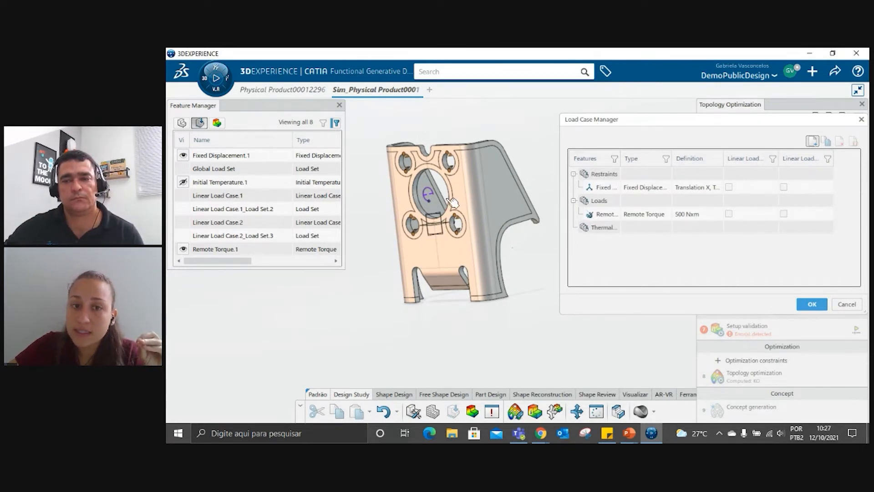
Step: Assign the fixed displacement to the first load case and the remote torque to the second, and accept the load cases
{"action": "left_click", "coordinate": [666, 189]}
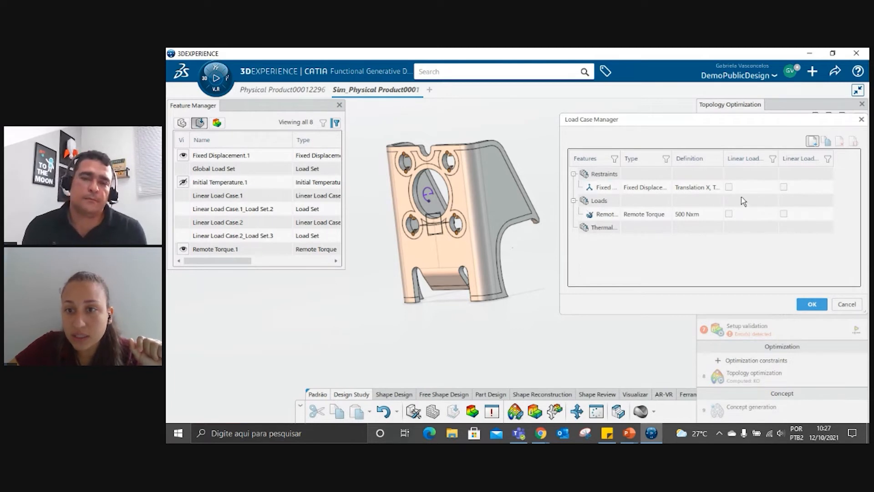
{"action": "left_click", "coordinate": [729, 188]}
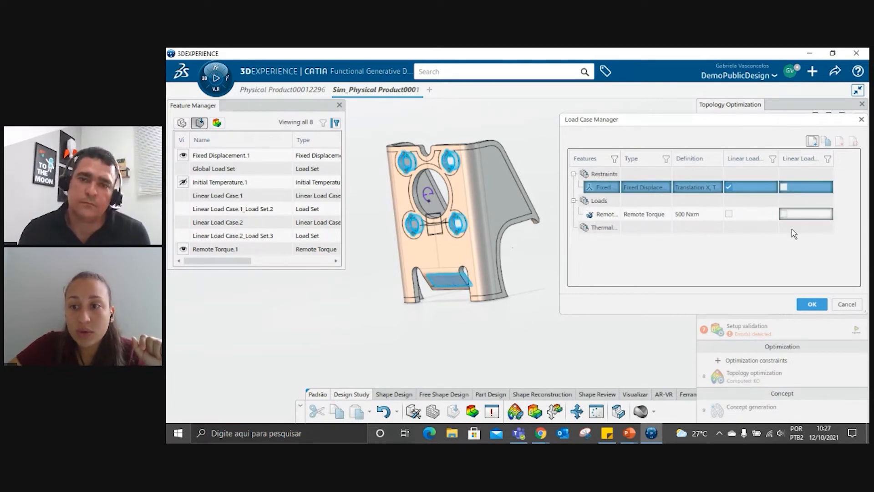
{"action": "left_click", "coordinate": [783, 214]}
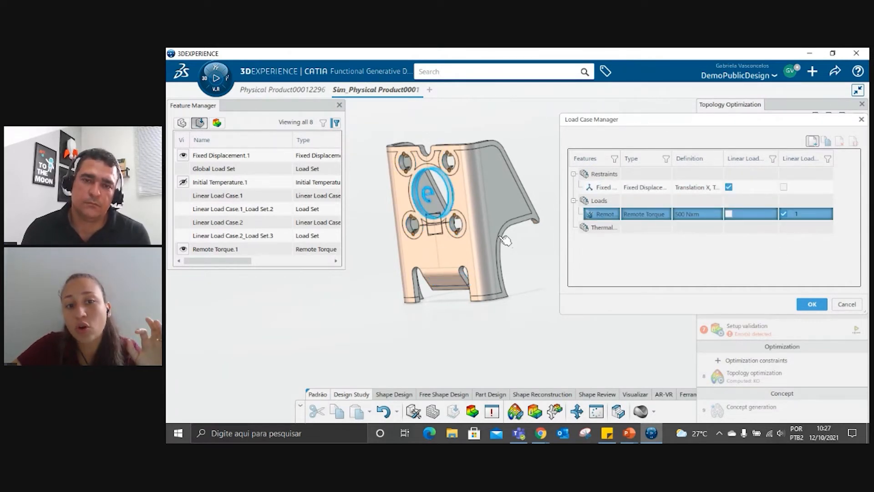
{"action": "middle_click_drag", "start_coordinate": [549, 256], "coordinate": [518, 318]}
{"action": "left_click", "coordinate": [810, 305]}
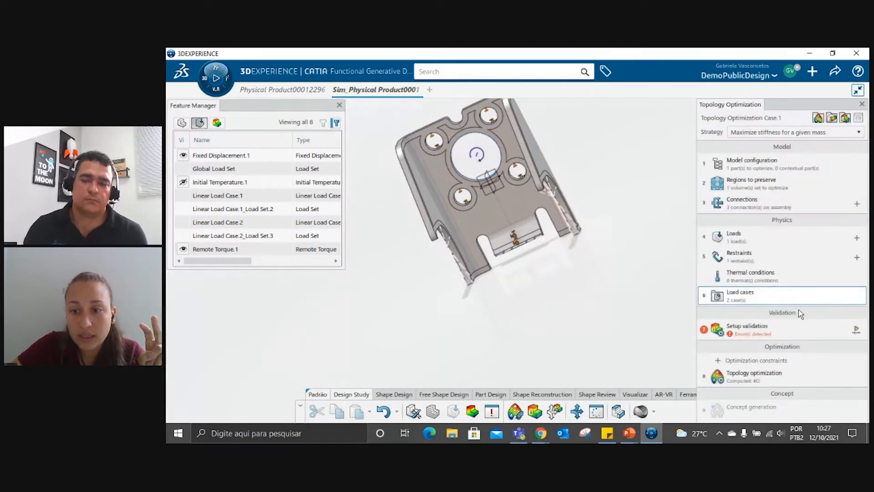
Step: Delete the existing fixed displacement restraint and start a new one that blocks translation in X, Y and Z
{"action": "left_click", "coordinate": [759, 256]}
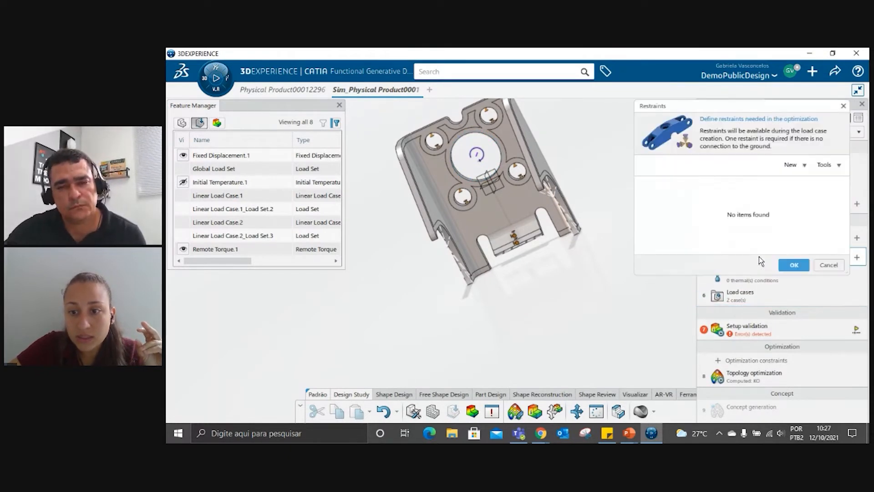
{"action": "left_click", "coordinate": [844, 187]}
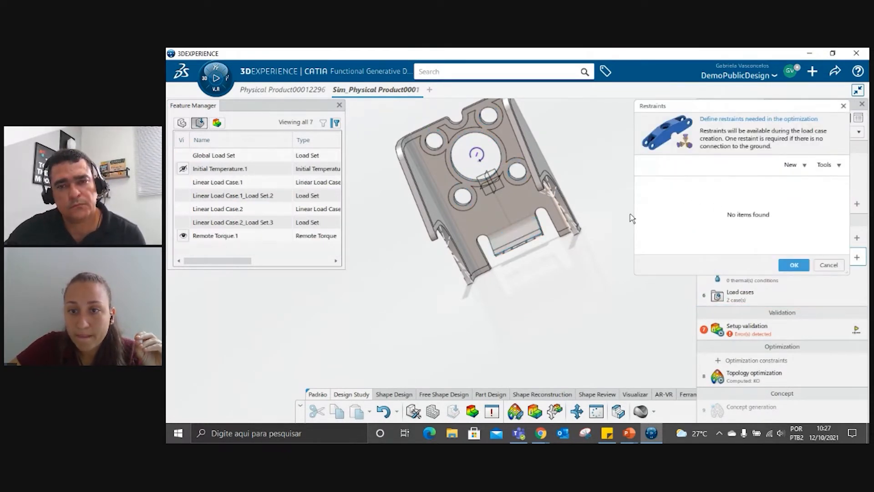
{"action": "left_click", "coordinate": [800, 167]}
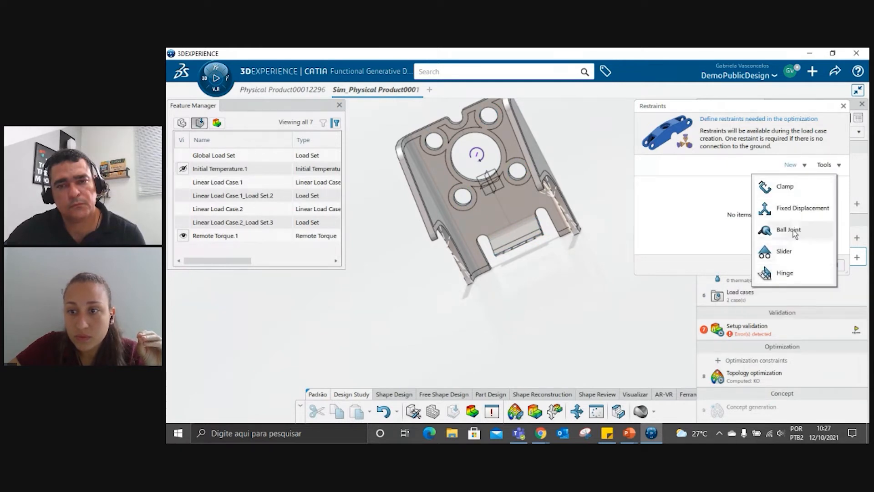
{"action": "left_click", "coordinate": [794, 208]}
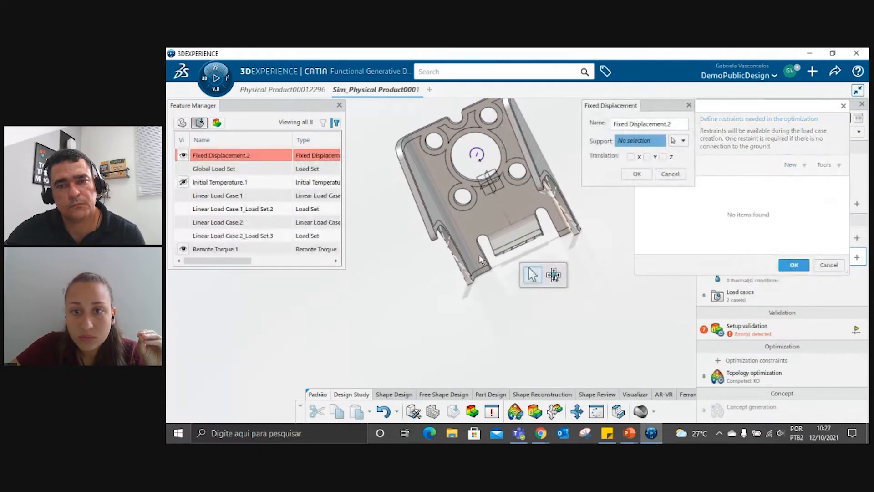
{"action": "left_click", "coordinate": [647, 156]}
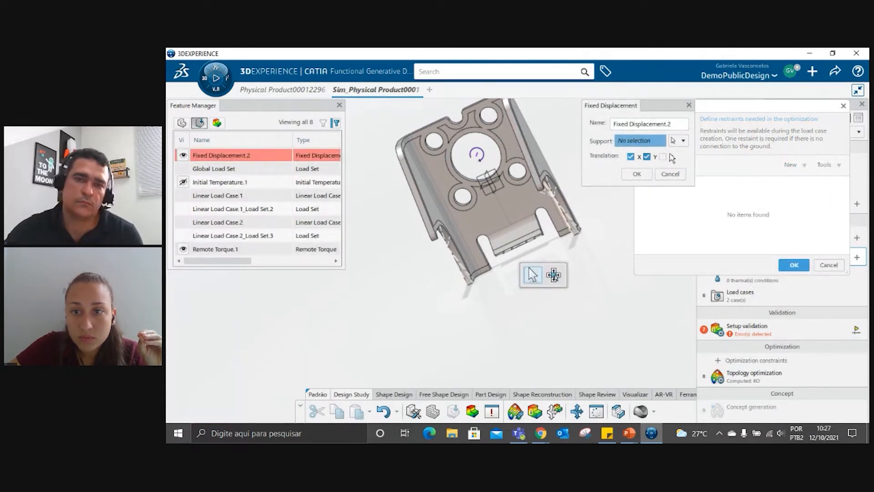
{"action": "left_click", "coordinate": [663, 157]}
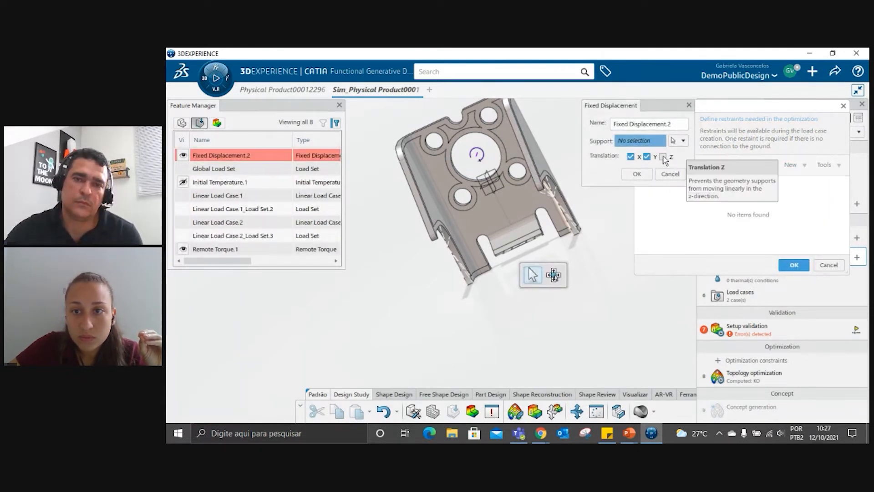
Step: Apply the new fixed displacement to the inner faces of the four small holes around the large opening
{"action": "middle_click_drag", "start_coordinate": [429, 167], "coordinate": [491, 203]}
{"action": "left_click", "coordinate": [532, 214]}
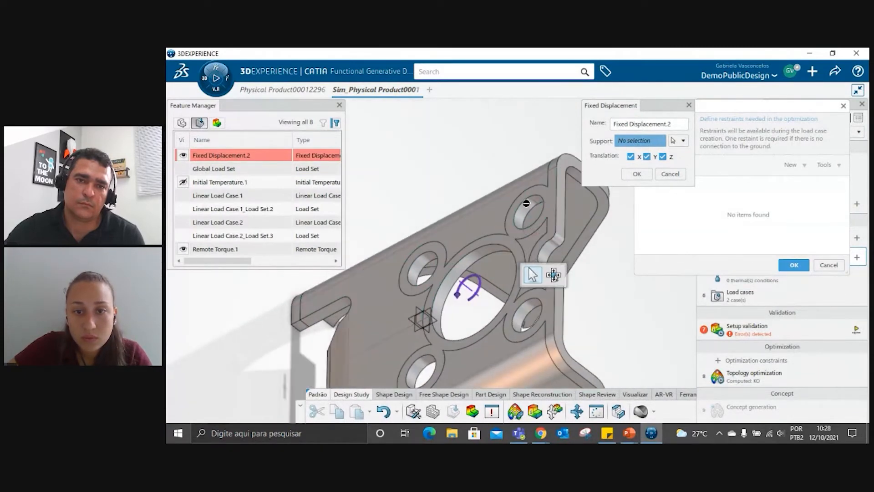
{"action": "left_click", "coordinate": [424, 304]}
{"action": "middle_click_drag", "start_coordinate": [424, 304], "coordinate": [424, 260]}
{"action": "left_click", "coordinate": [416, 264]}
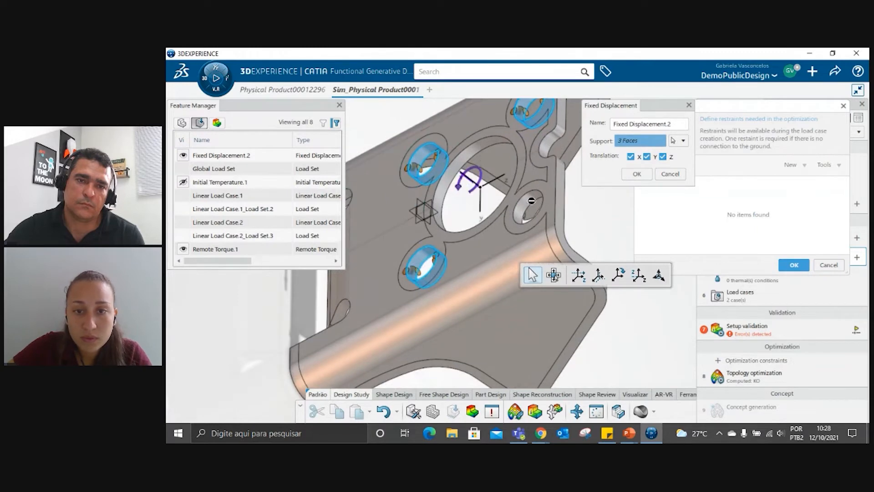
{"action": "left_click", "coordinate": [522, 207]}
{"action": "mouse_move", "coordinate": [510, 219]}
{"action": "middle_mouse_down", "text": "ctrl"}
{"action": "mouse_move", "coordinate": [488, 281]}
{"action": "mouse_move", "coordinate": [433, 122]}
{"action": "mouse_move", "coordinate": [434, 219]}
{"action": "mouse_move", "coordinate": [479, 270]}
{"action": "mouse_move", "coordinate": [433, 302]}
{"action": "mouse_move", "coordinate": [501, 227]}
{"action": "middle_mouse_up", "text": "ctrl"}
{"action": "left_click", "coordinate": [637, 174]}
{"action": "middle_click_drag", "start_coordinate": [638, 255], "coordinate": [628, 365]}
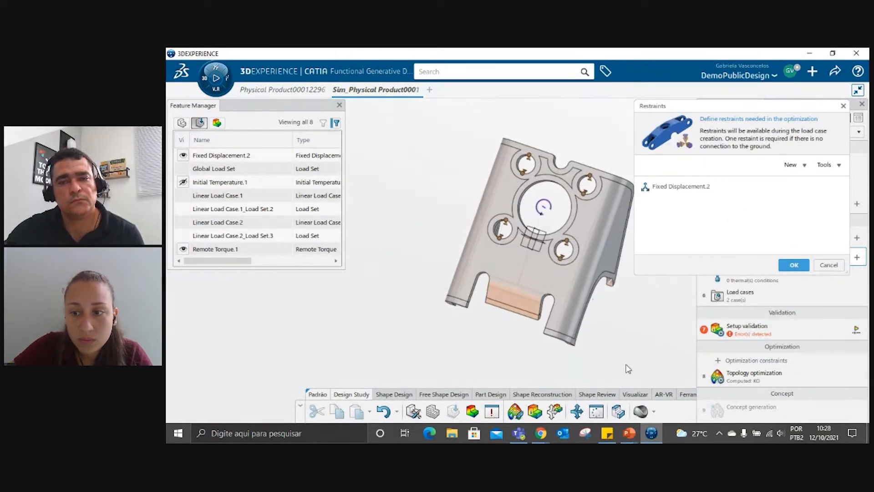
Step: Start a second fixed displacement restraint supported by the edge faces of one side flange and the end face of the middle tab
{"action": "middle_click_drag", "start_coordinate": [549, 261], "coordinate": [366, 228]}
{"action": "left_click", "coordinate": [803, 165]}
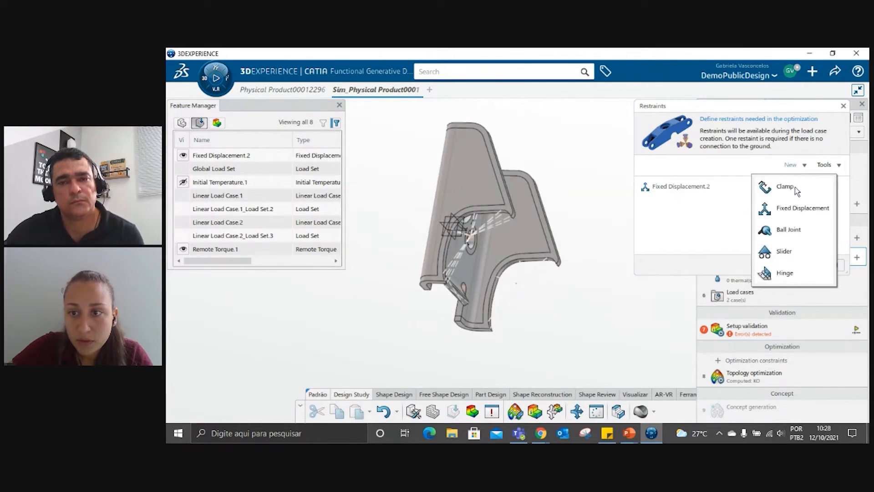
{"action": "left_click", "coordinate": [774, 205]}
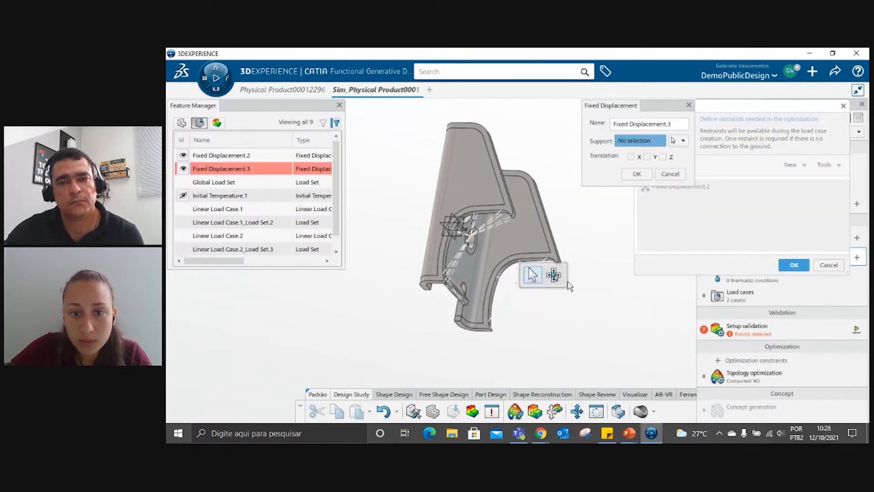
{"action": "middle_click_drag", "start_coordinate": [513, 205], "coordinate": [510, 246]}
{"action": "scroll", "coordinate": [510, 246], "scroll_direction": "up", "scroll_amount": 5}
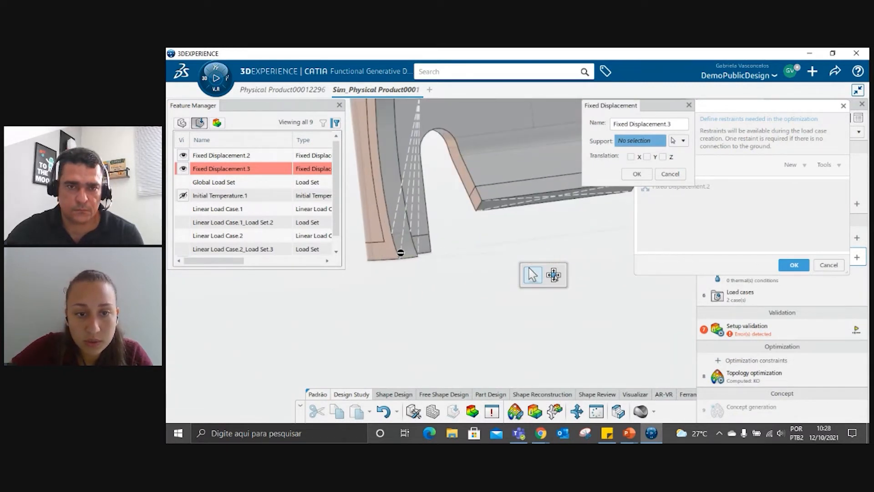
{"action": "left_click", "coordinate": [412, 252]}
{"action": "left_click", "coordinate": [394, 177]}
{"action": "middle_click_drag", "start_coordinate": [433, 306], "coordinate": [469, 401]}
{"action": "left_click", "coordinate": [448, 236]}
{"action": "middle_click_drag", "start_coordinate": [498, 163], "coordinate": [476, 232]}
{"action": "left_click", "coordinate": [470, 245]}
{"action": "left_click", "coordinate": [526, 187]}
{"action": "middle_click_drag", "start_coordinate": [475, 288], "coordinate": [456, 278]}
{"action": "middle_click_drag", "start_coordinate": [480, 321], "coordinate": [460, 204]}
{"action": "left_click", "coordinate": [473, 289]}
{"action": "middle_click_drag", "start_coordinate": [474, 290], "coordinate": [447, 237]}
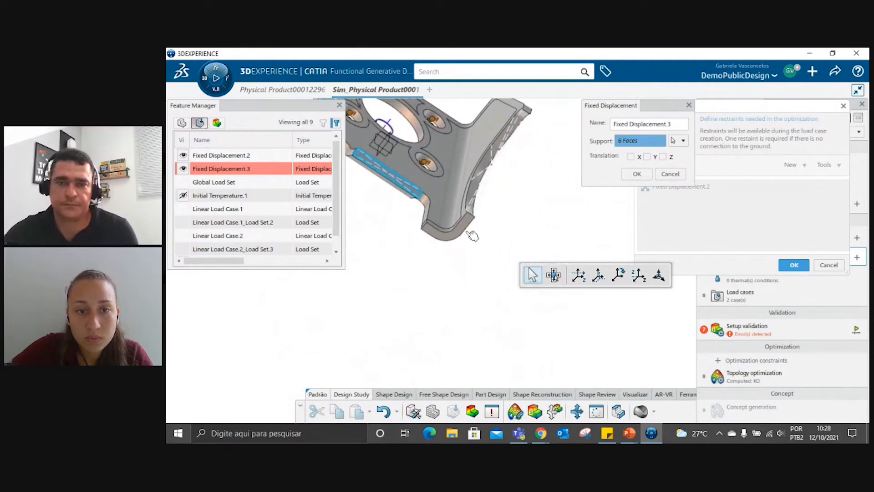
Step: Add the five edge faces of the opposite side flange to the fixed displacement's support
{"action": "middle_click_drag", "start_coordinate": [478, 213], "coordinate": [518, 197]}
{"action": "left_click", "coordinate": [453, 248]}
{"action": "left_click", "coordinate": [501, 255]}
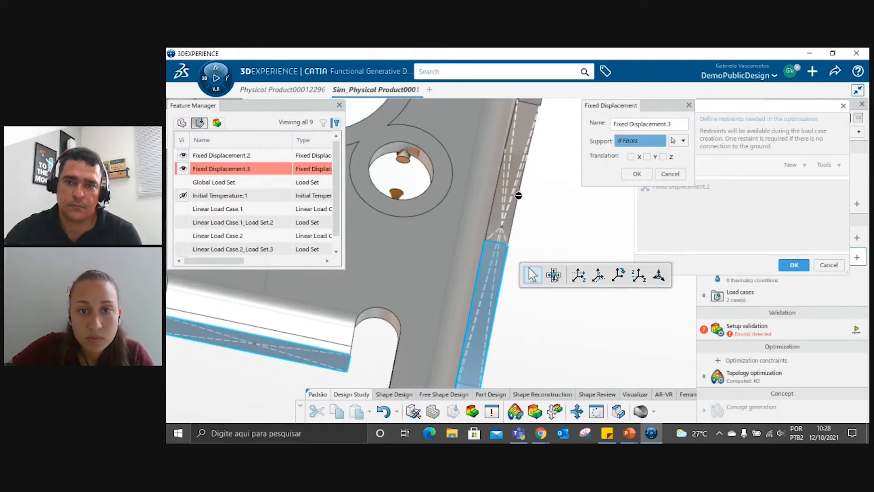
{"action": "left_click", "coordinate": [523, 201]}
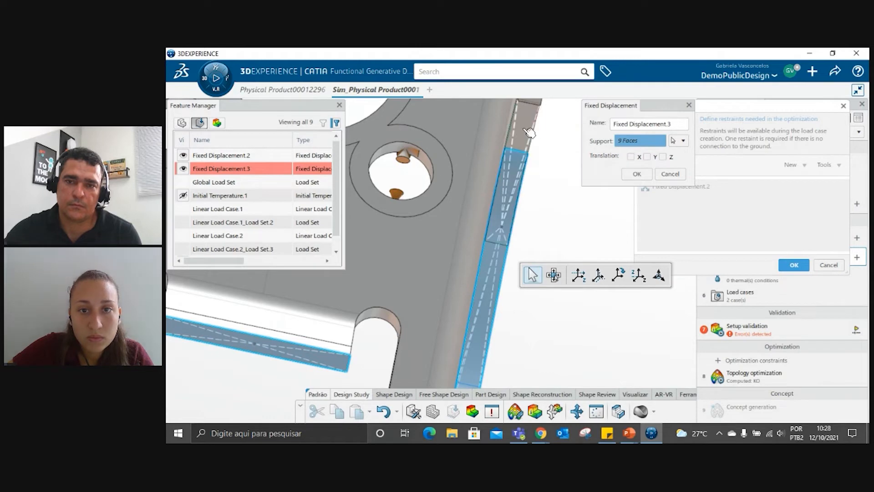
{"action": "left_click", "coordinate": [528, 132]}
{"action": "middle_click_drag", "start_coordinate": [514, 180], "coordinate": [563, 164]}
{"action": "left_click", "coordinate": [563, 164]}
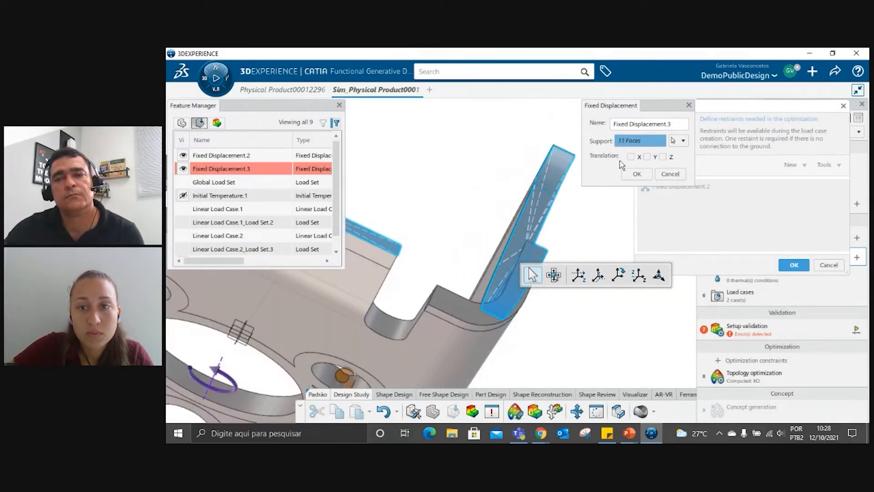
Step: Block the fixed displacement's translation in X, Y and Z, and accept the restraints
{"action": "left_click", "coordinate": [631, 157]}
{"action": "left_click", "coordinate": [647, 157]}
{"action": "left_click", "coordinate": [663, 157]}
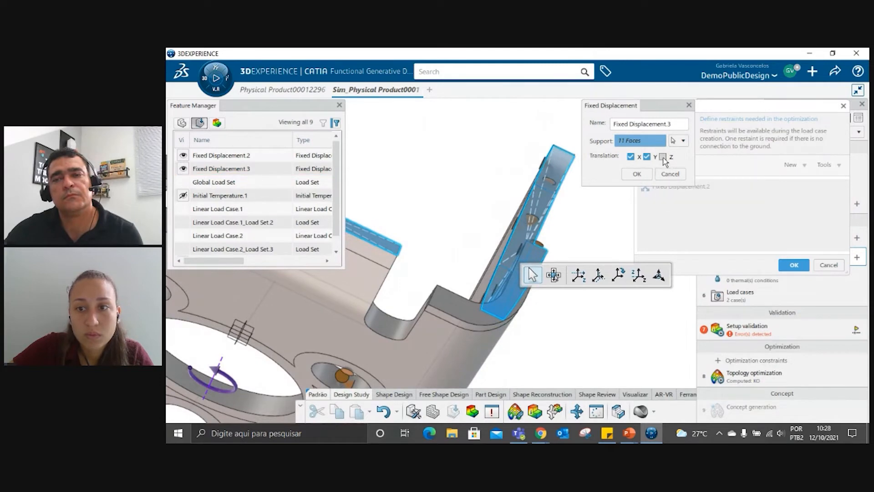
{"action": "mouse_move", "coordinate": [522, 130]}
{"action": "middle_mouse_down"}
{"action": "mouse_move", "coordinate": [520, 227]}
{"action": "mouse_move", "coordinate": [497, 358]}
{"action": "mouse_move", "coordinate": [581, 246]}
{"action": "mouse_move", "coordinate": [610, 237]}
{"action": "mouse_move", "coordinate": [647, 302]}
{"action": "mouse_move", "coordinate": [792, 237]}
{"action": "middle_mouse_up"}
{"action": "left_click", "coordinate": [794, 265]}
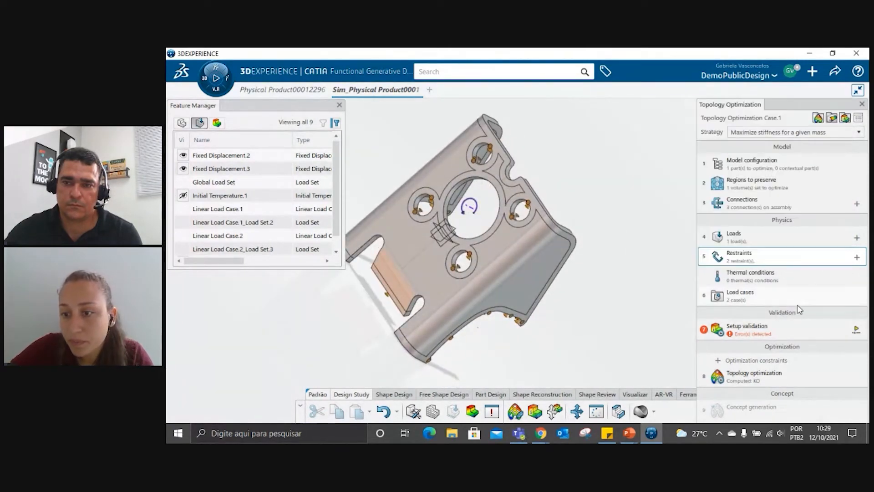
Step: Check the setup validation's error diagnostic and close it without running the validation
{"action": "left_click", "coordinate": [710, 331]}
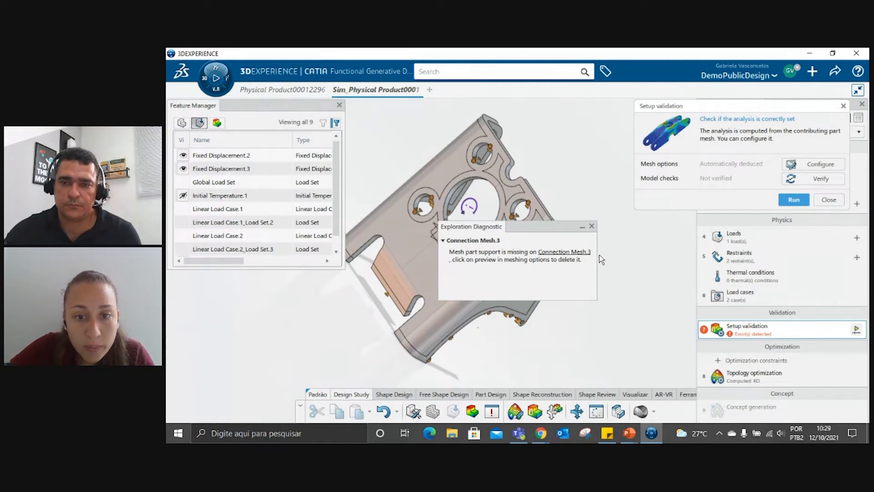
{"action": "left_click", "coordinate": [591, 226]}
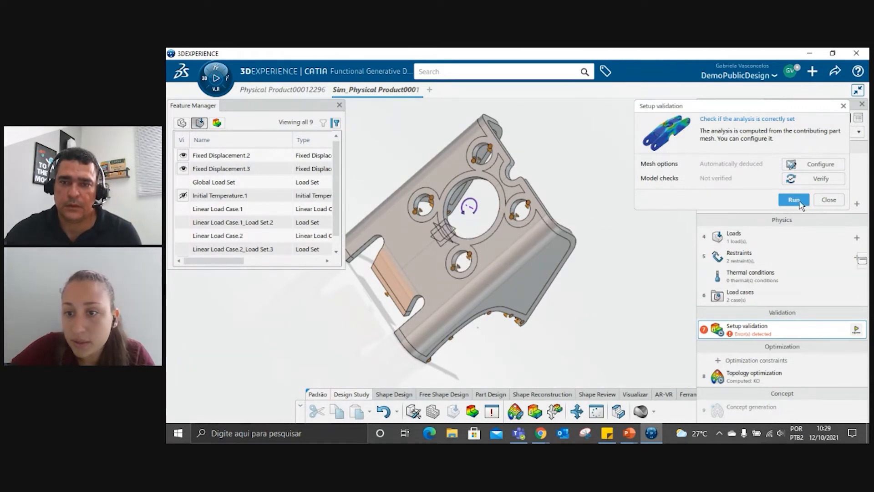
{"action": "left_click", "coordinate": [844, 106]}
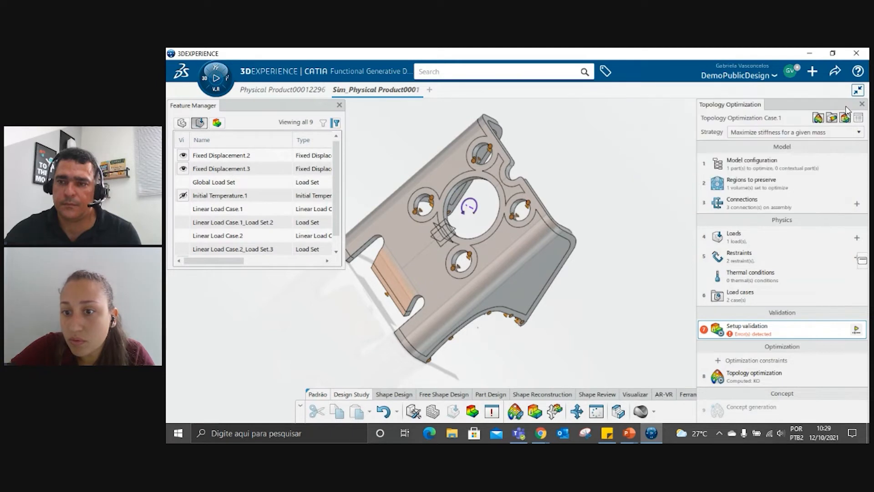
Step: Delete Rigid Connection.3, the connection on the middle tab's end face
{"action": "left_click", "coordinate": [774, 202]}
{"action": "left_click", "coordinate": [728, 188]}
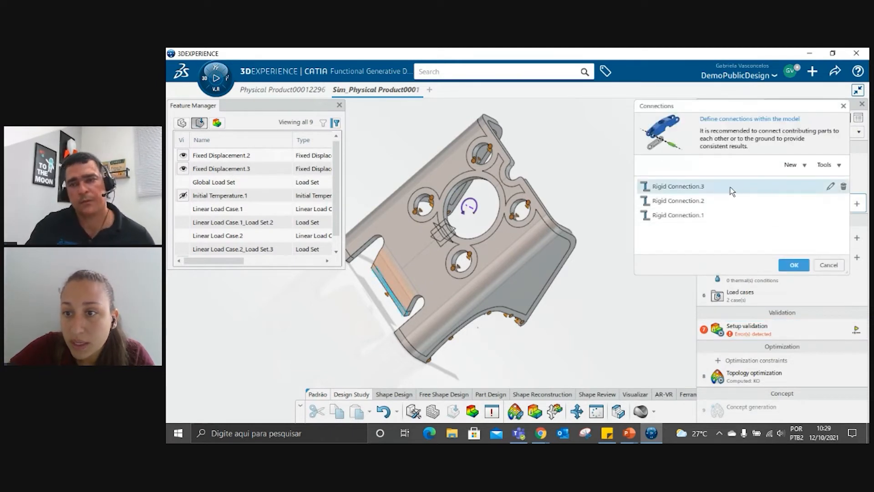
{"action": "left_click", "coordinate": [843, 186]}
{"action": "middle_click_drag", "start_coordinate": [586, 274], "coordinate": [669, 247]}
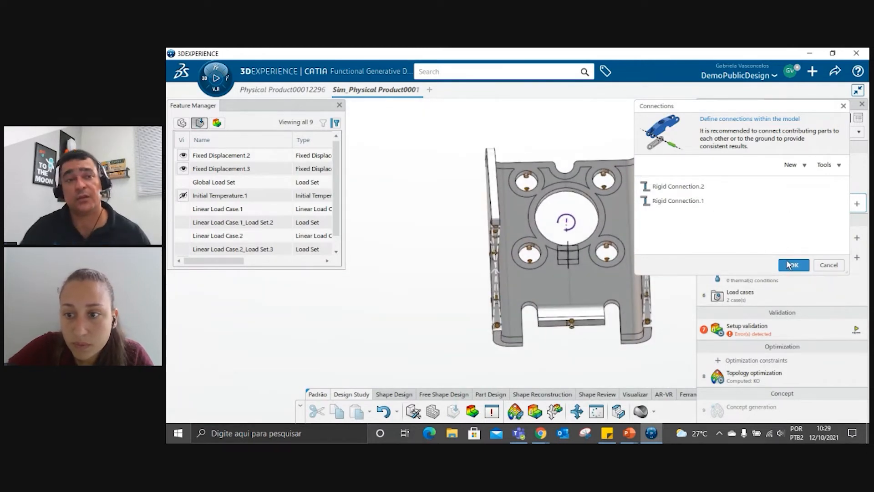
{"action": "left_click", "coordinate": [802, 165]}
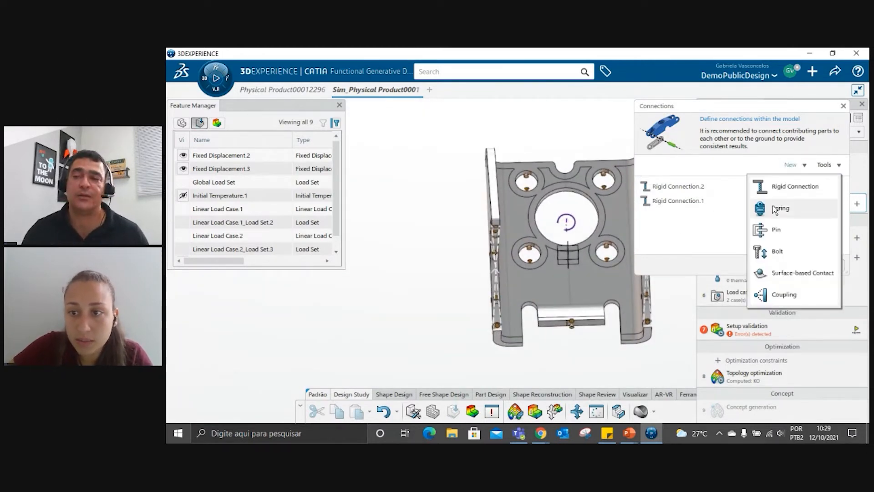
{"action": "left_click", "coordinate": [795, 186]}
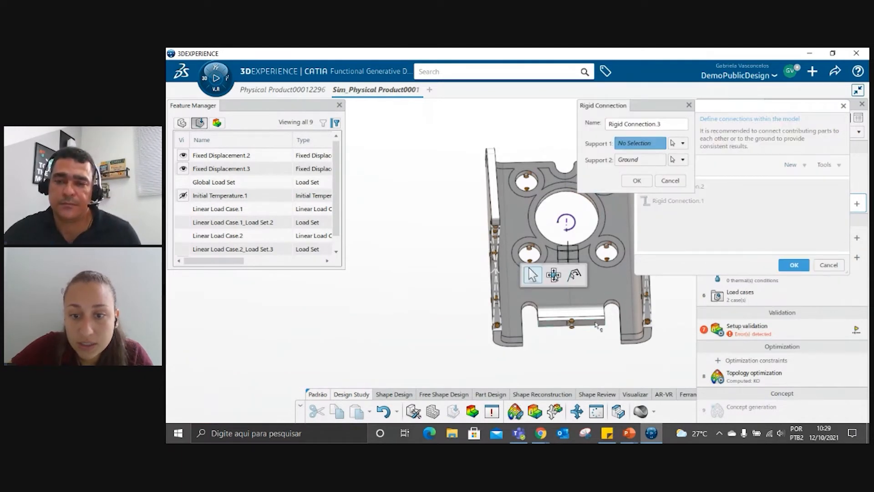
{"action": "left_click", "coordinate": [670, 182]}
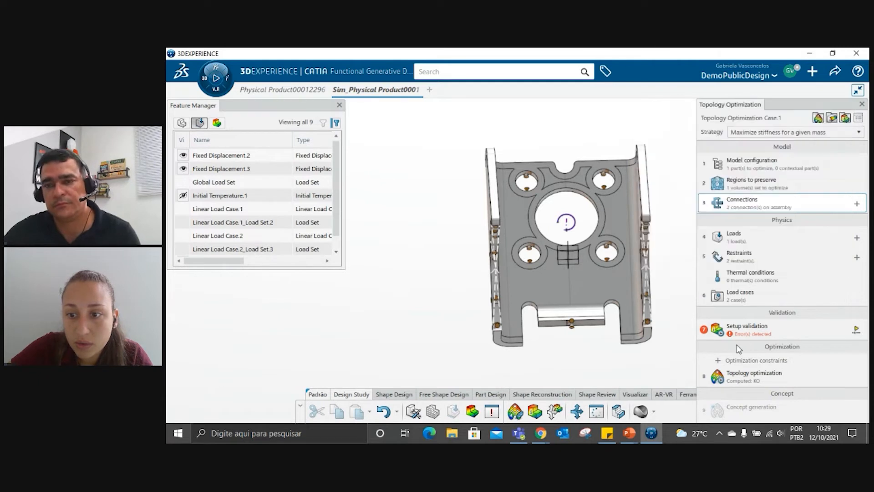
Step: Recheck the setup validation diagnostic, enlarging its message list to read every entry, and close the validation
{"action": "left_click", "coordinate": [731, 333]}
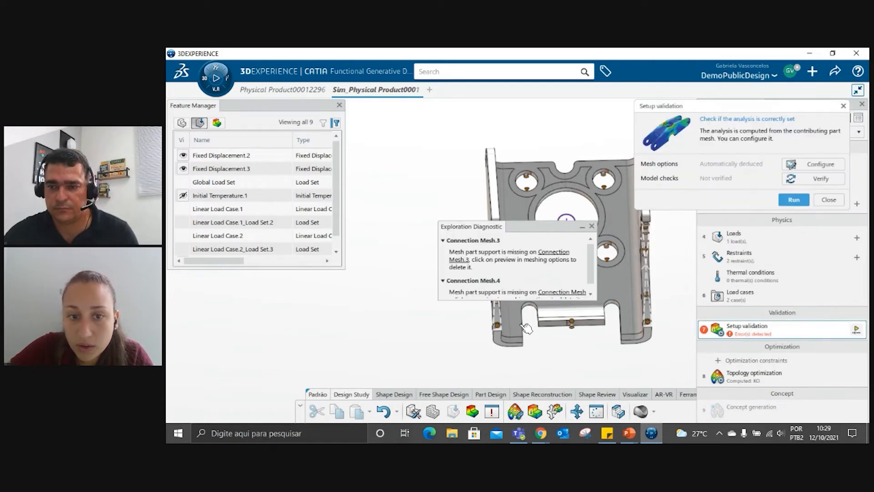
{"action": "left_click_drag", "start_coordinate": [594, 300], "coordinate": [593, 369]}
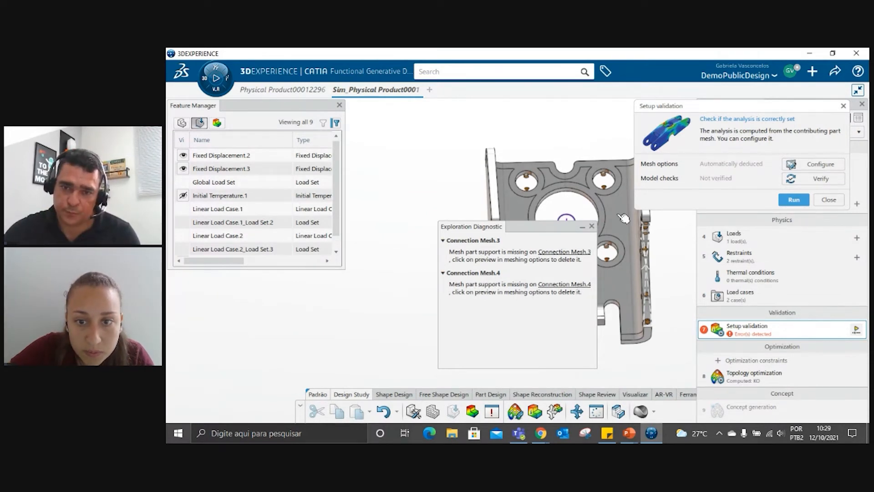
{"action": "left_click", "coordinate": [592, 226]}
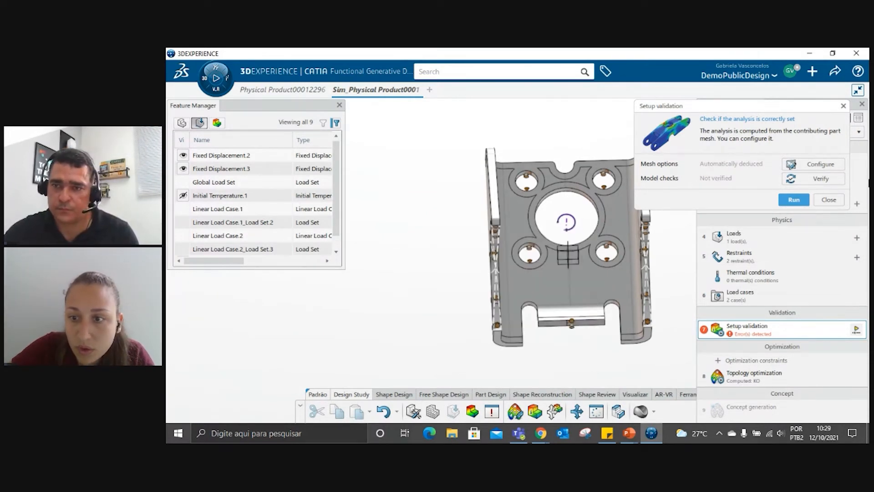
{"action": "left_click", "coordinate": [828, 200]}
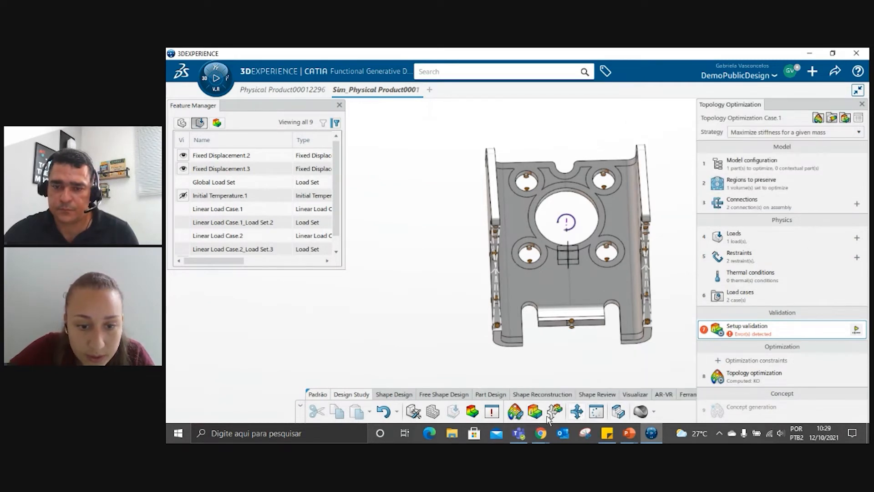
{"action": "left_click", "coordinate": [395, 394]}
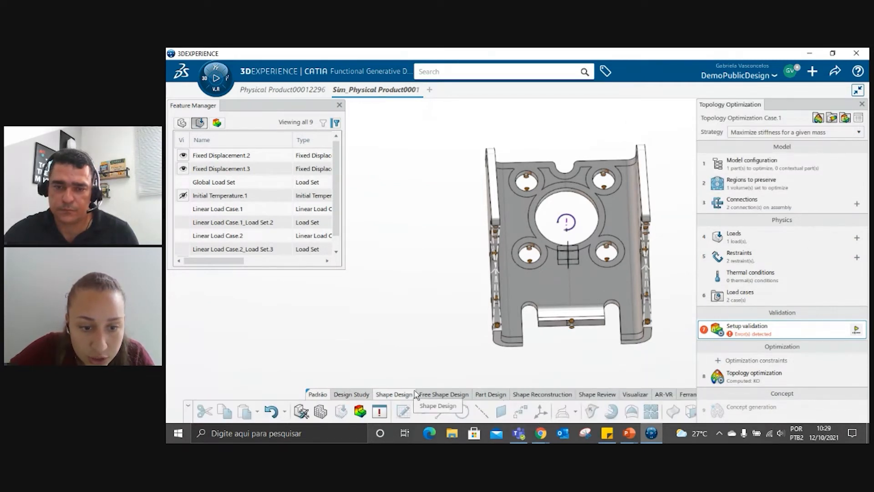
{"action": "left_click", "coordinate": [440, 395]}
{"action": "left_click", "coordinate": [491, 394]}
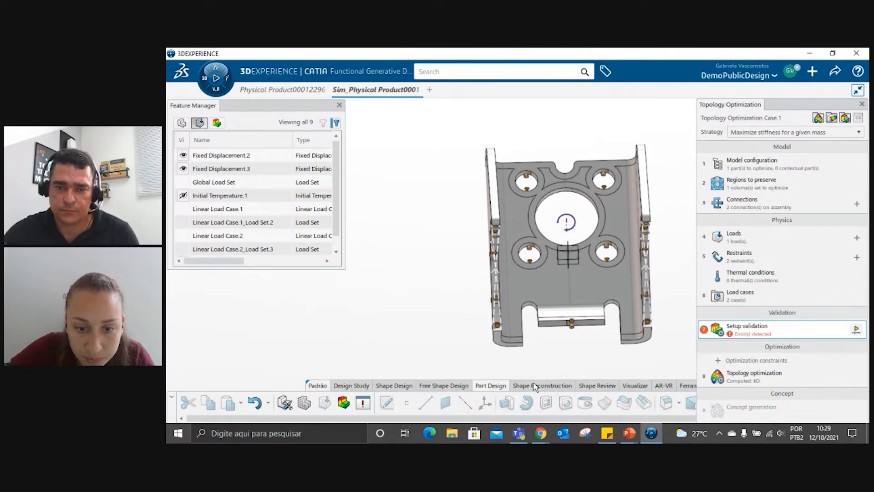
{"action": "left_click", "coordinate": [535, 386]}
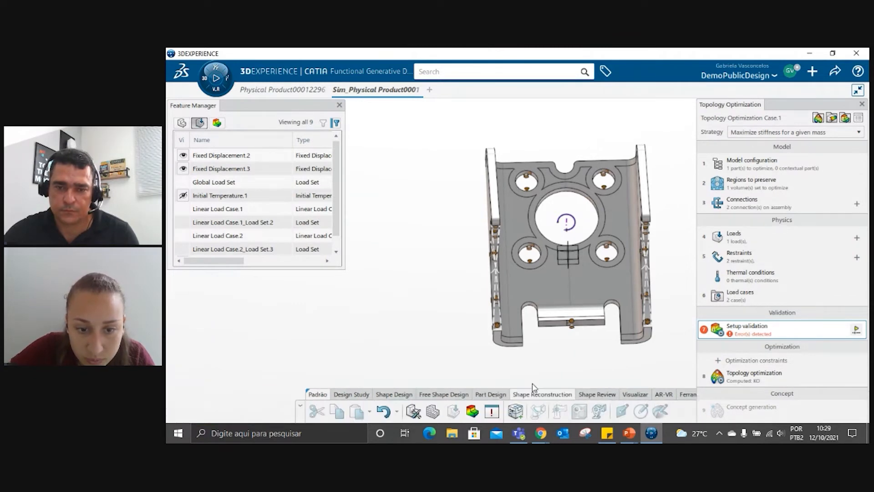
{"action": "left_click", "coordinate": [605, 395]}
{"action": "left_click", "coordinate": [627, 395]}
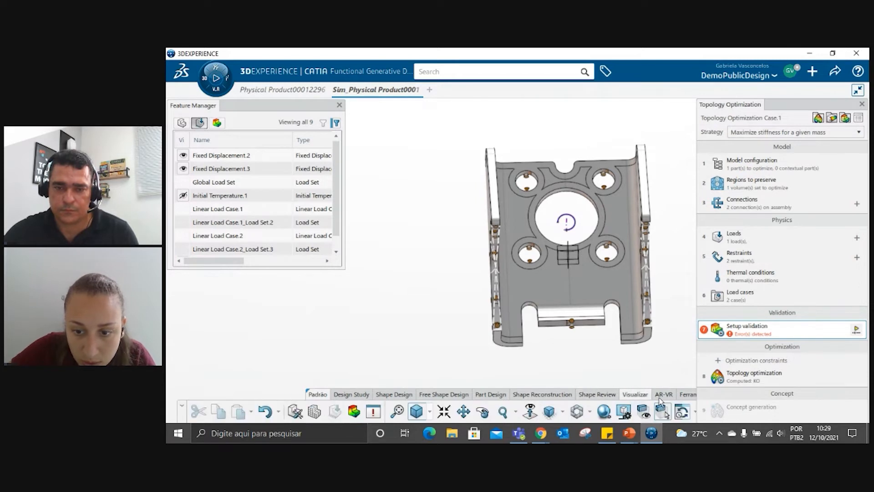
Step: Switch to Mesh Creation, dismissing the automatic visualization options, and from there to Structural Model Creation
{"action": "left_click", "coordinate": [684, 393]}
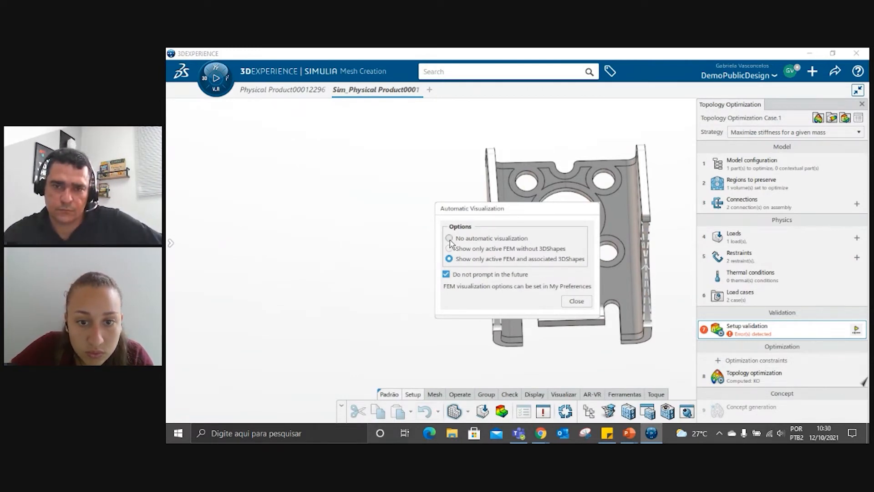
{"action": "left_click", "coordinate": [576, 301]}
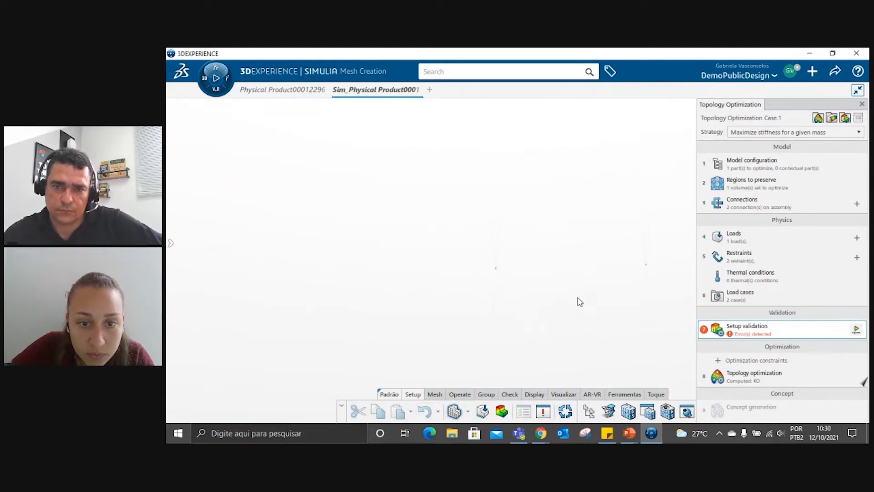
{"action": "left_click", "coordinate": [467, 411]}
{"action": "left_click", "coordinate": [485, 354]}
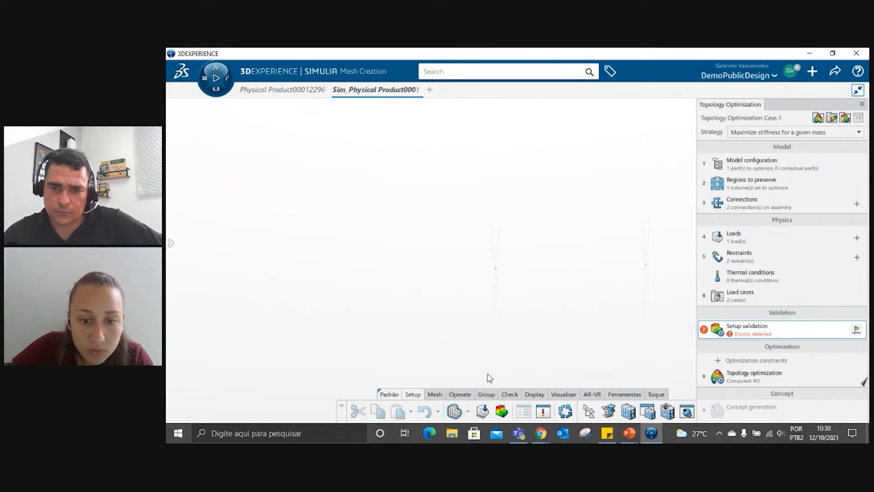
{"action": "left_click", "coordinate": [468, 411]}
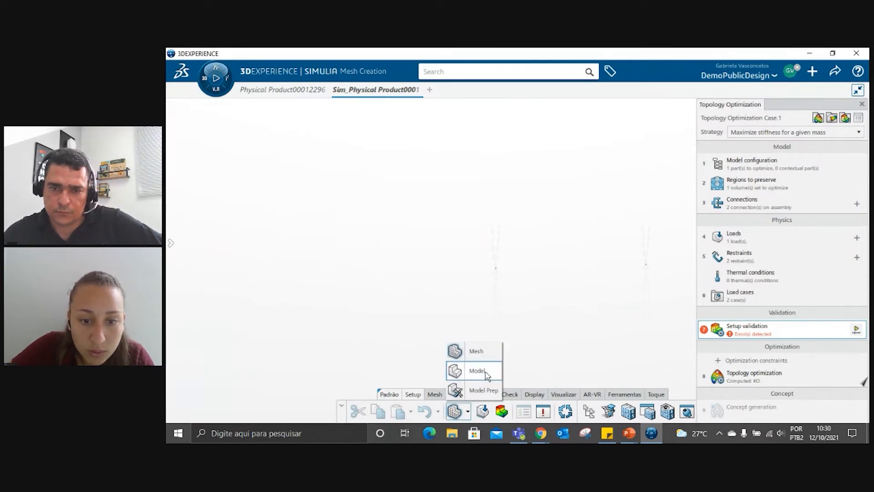
{"action": "left_click", "coordinate": [455, 371]}
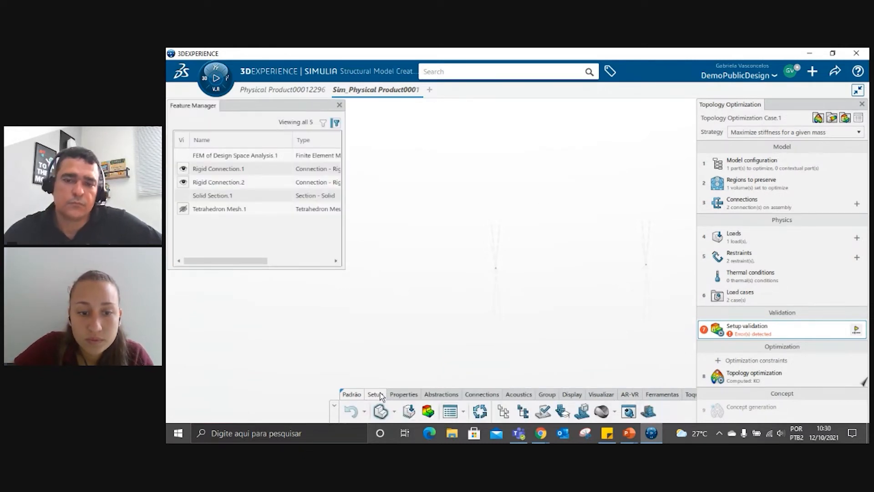
{"action": "left_click", "coordinate": [404, 395]}
{"action": "left_click", "coordinate": [394, 412]}
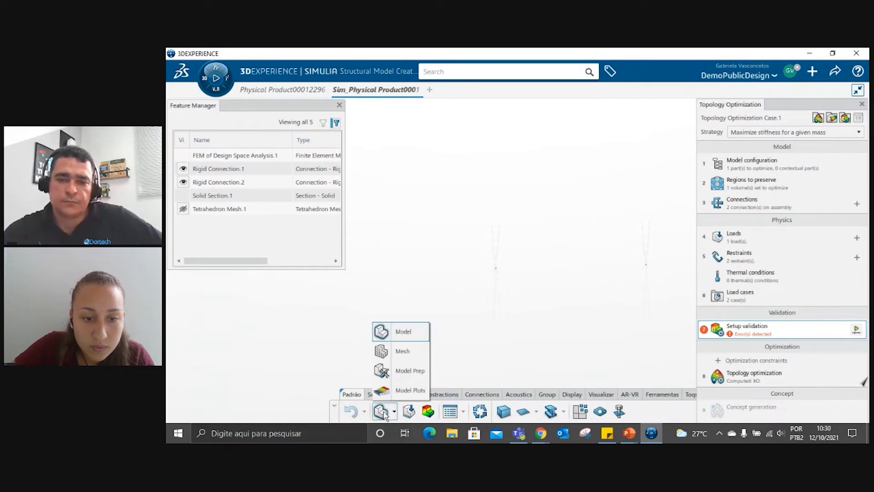
{"action": "left_click", "coordinate": [417, 330]}
{"action": "left_click", "coordinate": [395, 413]}
{"action": "left_click", "coordinate": [514, 333]}
Step: Review the connection mesh entries in the setup validation diagnostic from within the structural model, and close the diagnostic
{"action": "left_click", "coordinate": [758, 335]}
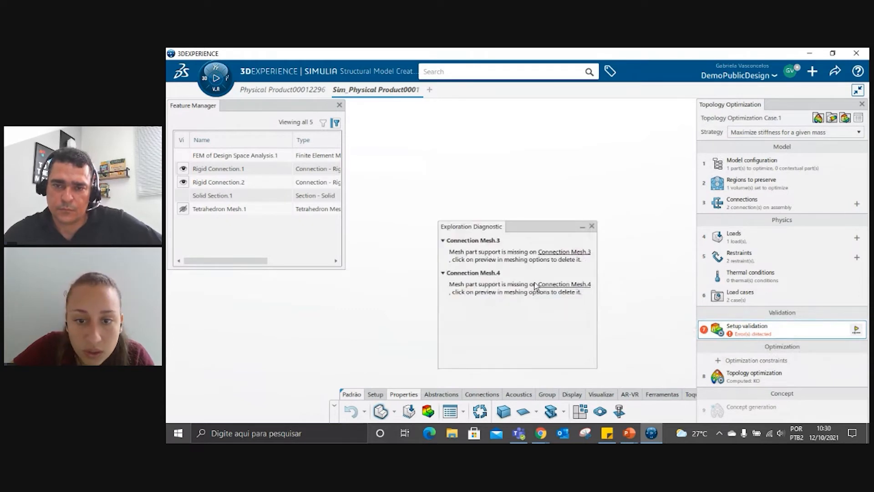
{"action": "left_click", "coordinate": [563, 242]}
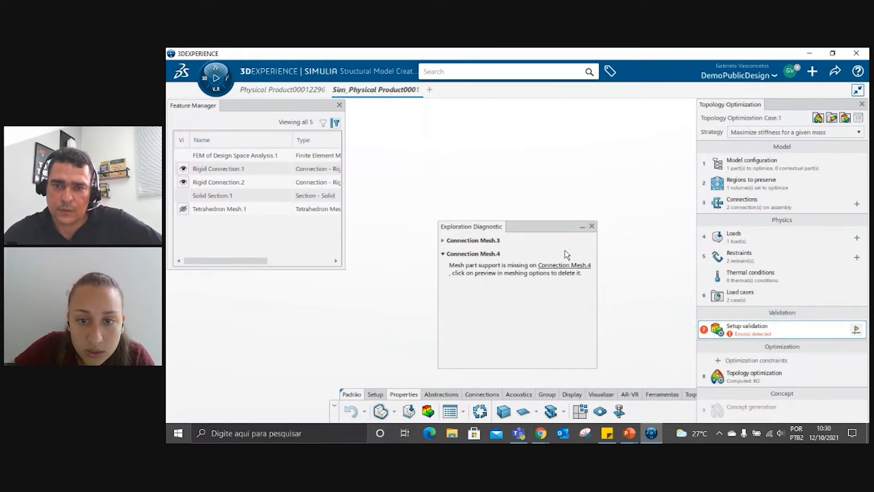
{"action": "left_click", "coordinate": [474, 241]}
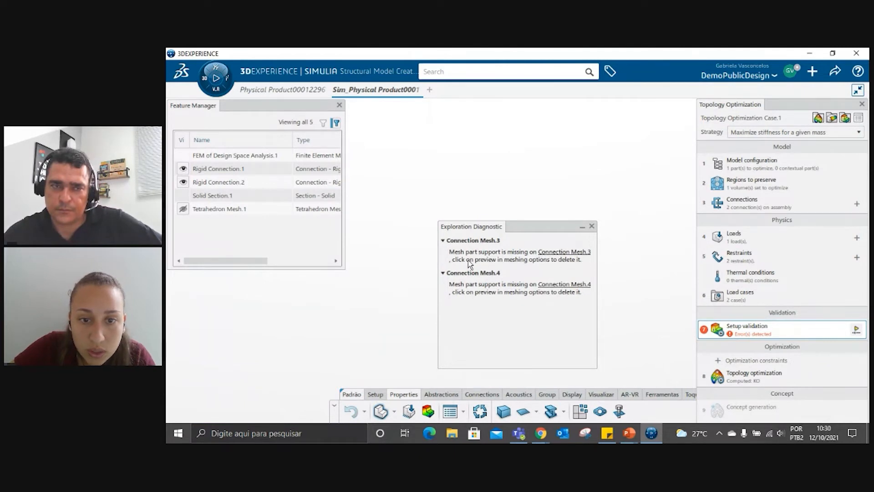
{"action": "left_click", "coordinate": [592, 226]}
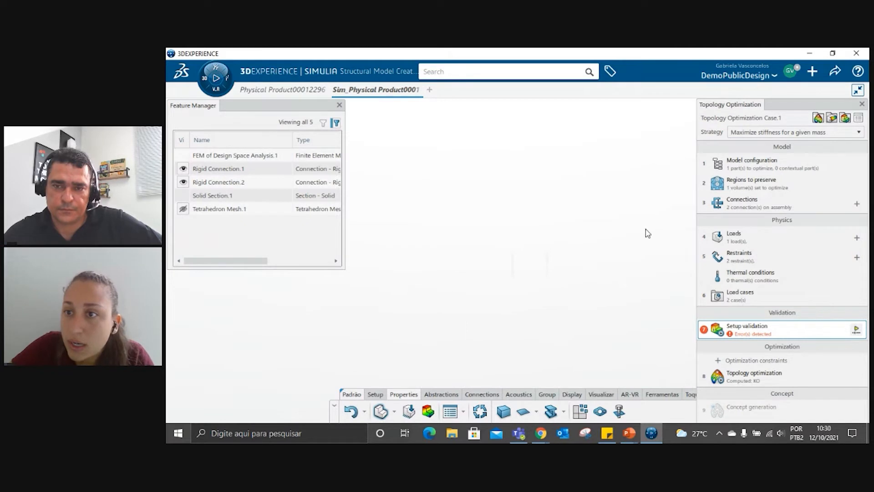
Step: Close the simulation without saving its changes, and inspect the FEM and Engineering Connections entries in the product tree
{"action": "left_click", "coordinate": [418, 91]}
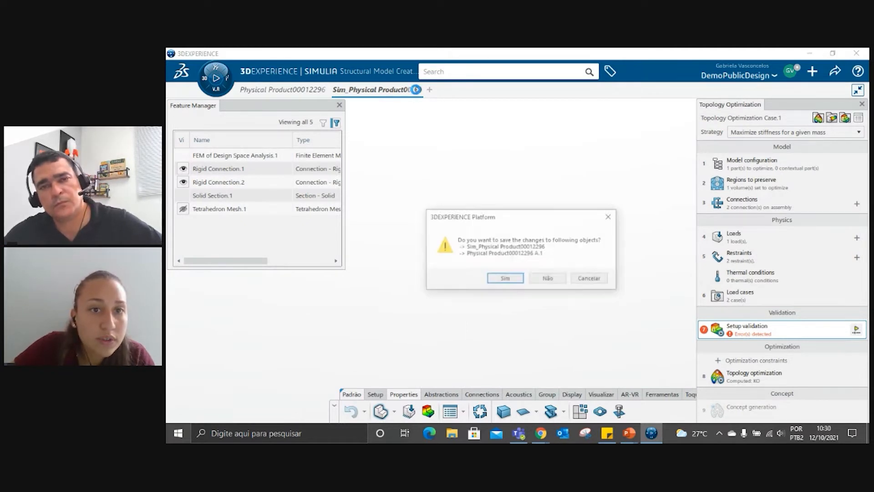
{"action": "left_click", "coordinate": [554, 279]}
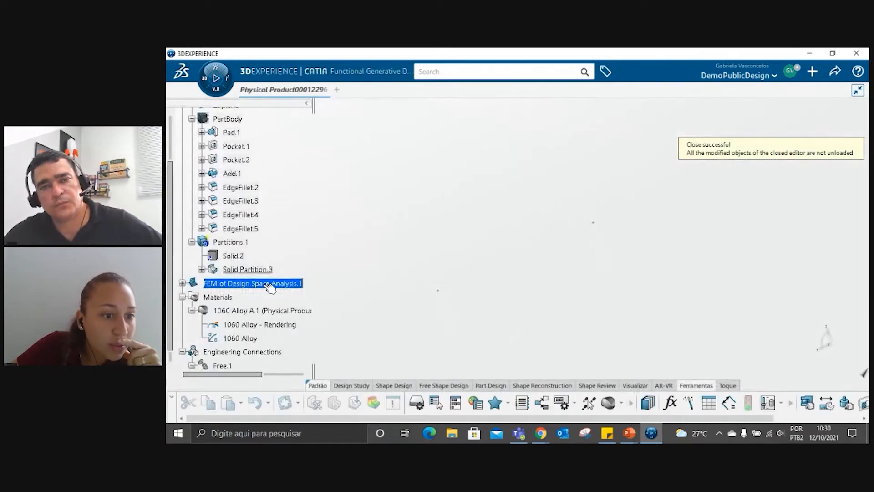
{"action": "scroll", "coordinate": [255, 301], "scroll_direction": "down", "scroll_amount": 3}
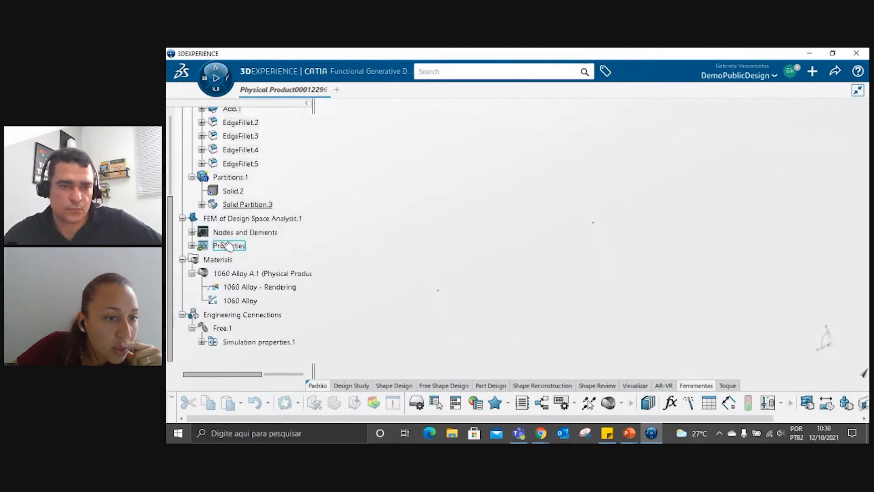
{"action": "left_click", "coordinate": [234, 232]}
{"action": "left_click", "coordinate": [261, 220]}
{"action": "scroll", "coordinate": [265, 281], "scroll_direction": "down", "scroll_amount": 3}
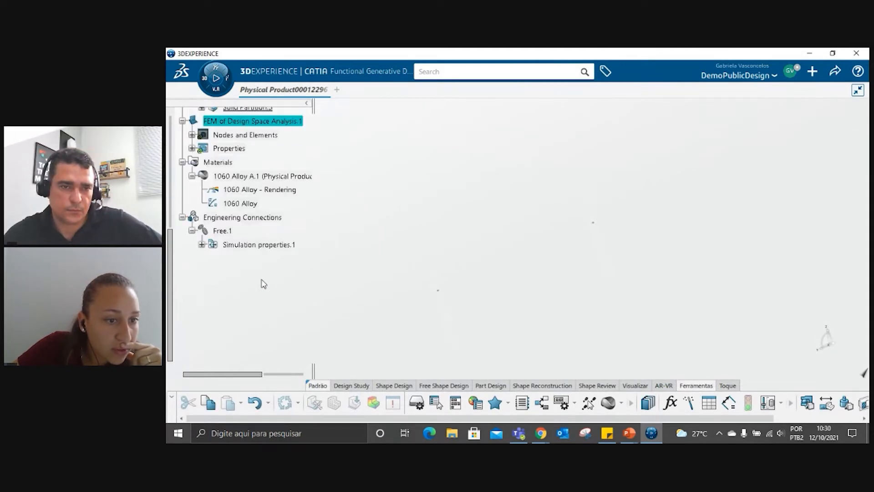
{"action": "left_click", "coordinate": [277, 246]}
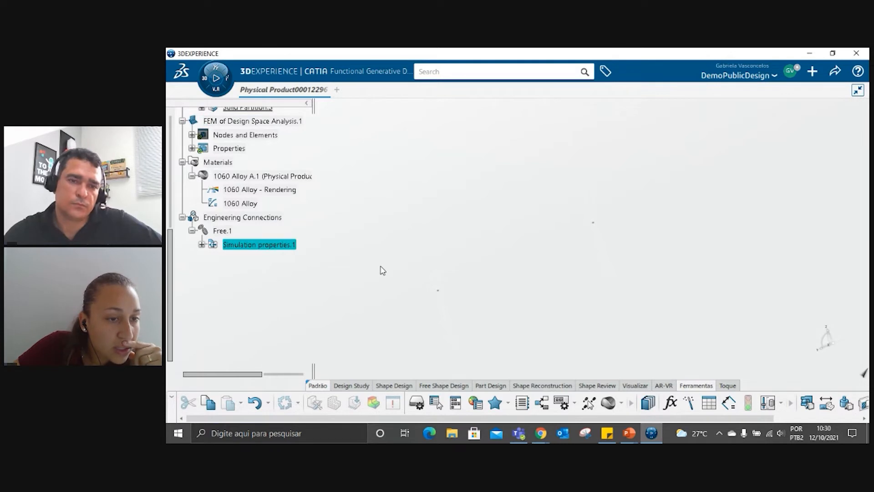
Step: Make the bracket's hidden 3D shape visible again in the physical product
{"action": "scroll", "coordinate": [273, 260], "scroll_direction": "up", "scroll_amount": 9}
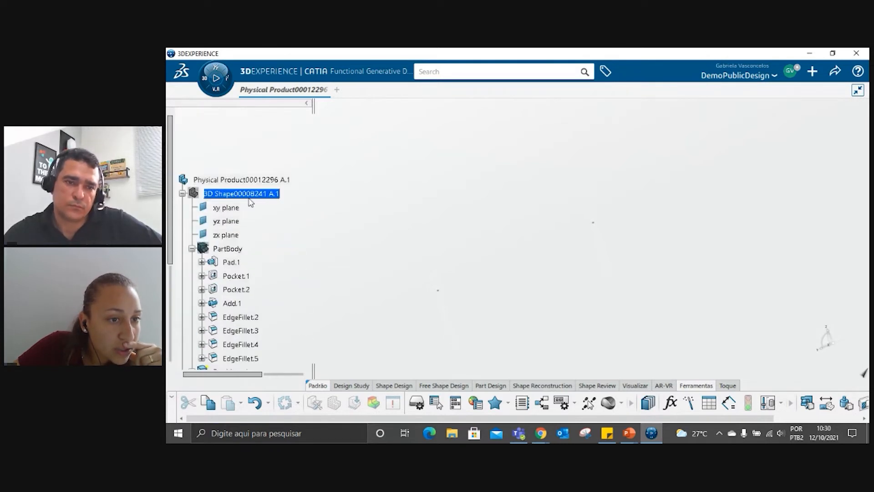
{"action": "scroll", "coordinate": [253, 196], "scroll_direction": "down", "scroll_amount": 3}
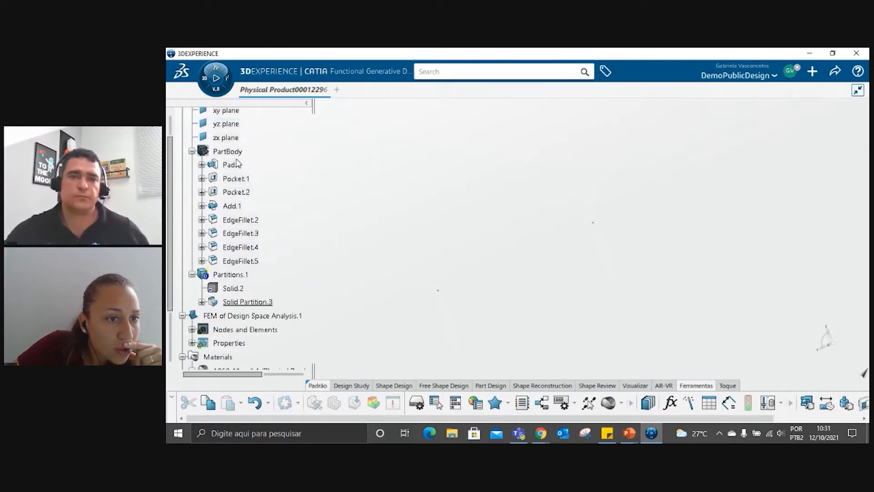
{"action": "left_click", "coordinate": [230, 274]}
{"action": "scroll", "coordinate": [236, 255], "scroll_direction": "up", "scroll_amount": 3}
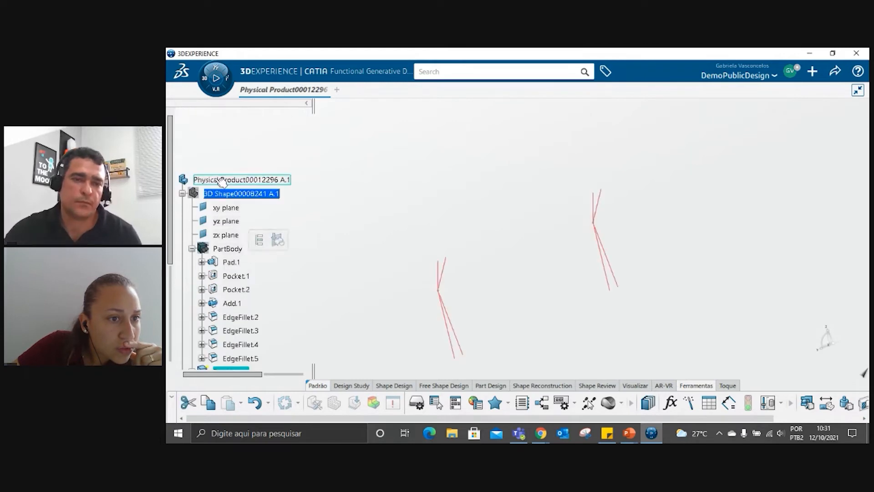
{"action": "right_click", "coordinate": [240, 193]}
{"action": "left_click", "coordinate": [243, 178]}
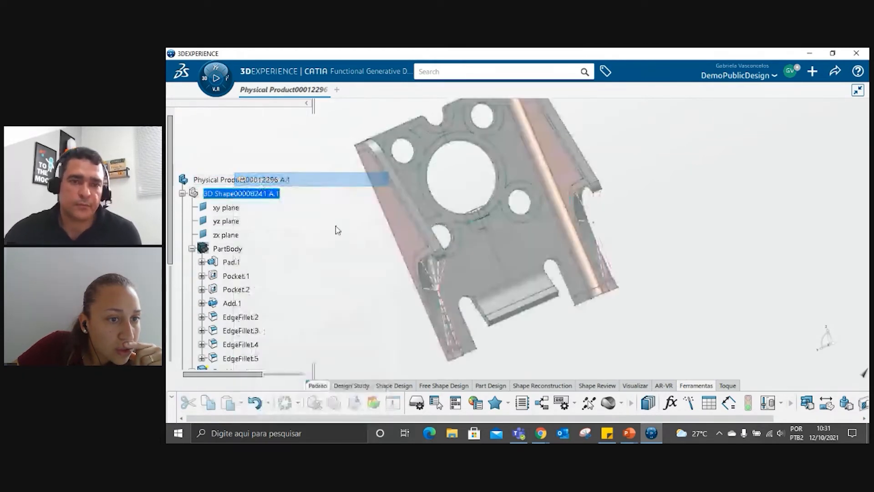
Step: Open Topology Optimization Case.1 from the first existing physics simulation that refers to this model
{"action": "scroll", "coordinate": [248, 255], "scroll_direction": "down", "scroll_amount": 3}
{"action": "scroll", "coordinate": [248, 255], "scroll_direction": "down", "scroll_amount": 3}
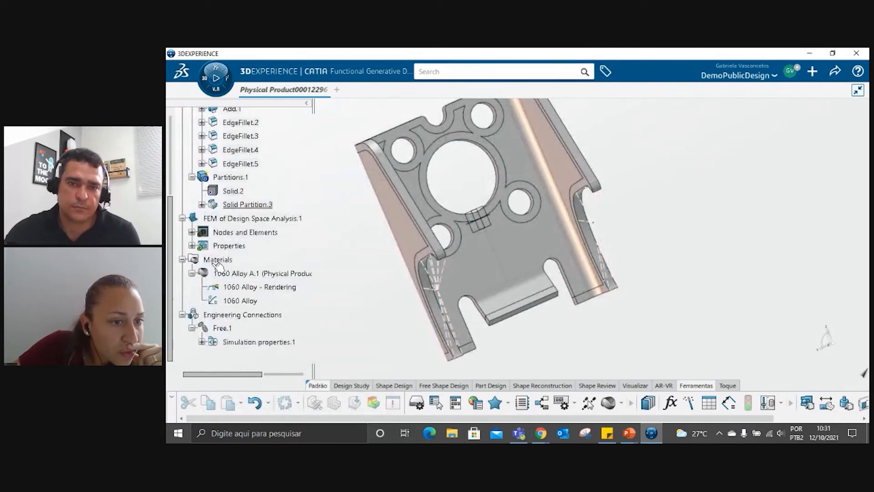
{"action": "left_click", "coordinate": [352, 385]}
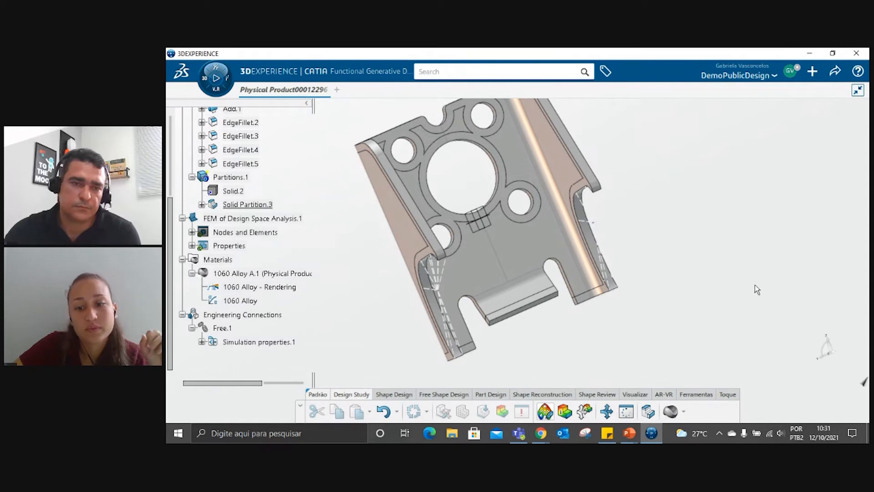
{"action": "left_click", "coordinate": [523, 411]}
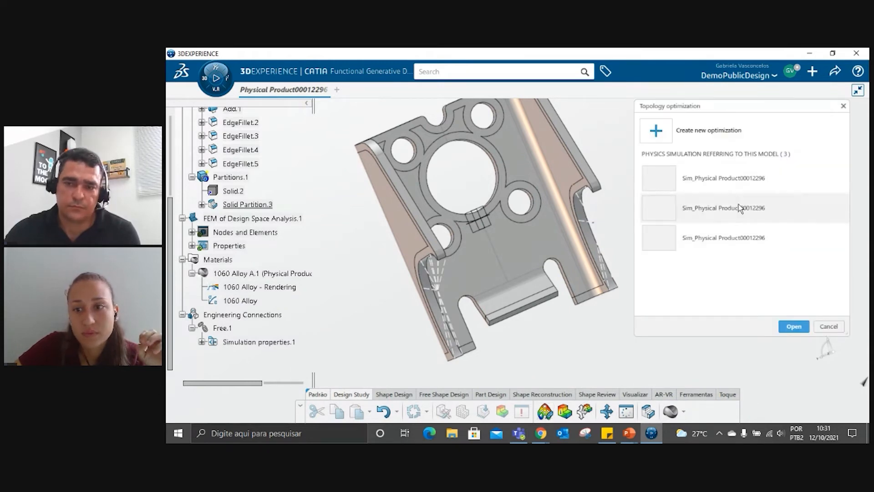
{"action": "left_click", "coordinate": [739, 182]}
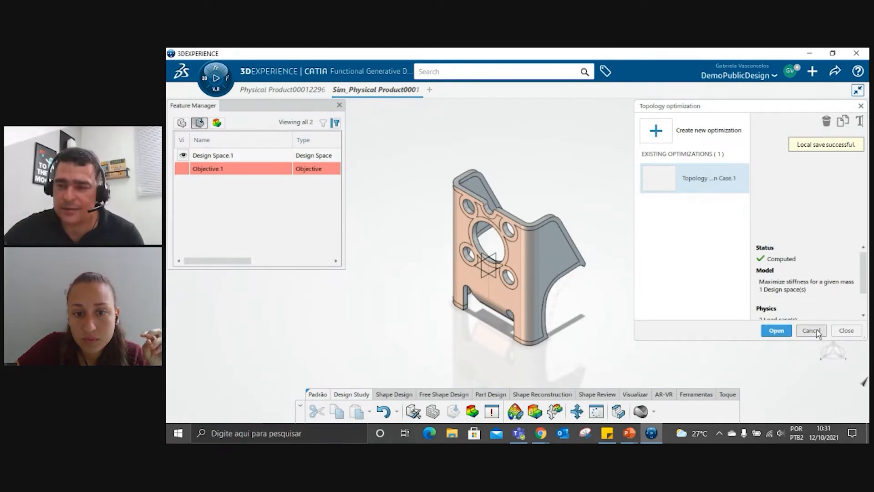
{"action": "left_click", "coordinate": [777, 331]}
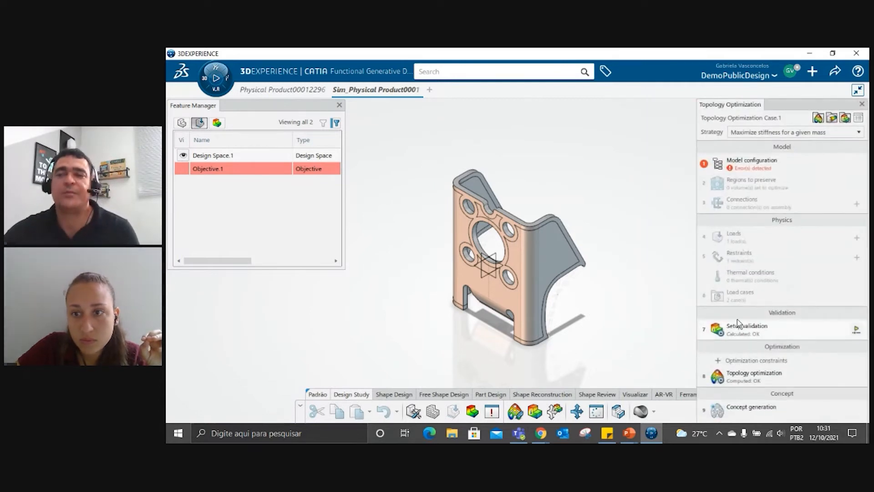
Step: Replace the invalid design space, with Partitions.1 as the part to optimize and Volumes 2, 3 and 4 as regions to preserve
{"action": "left_click", "coordinate": [760, 166]}
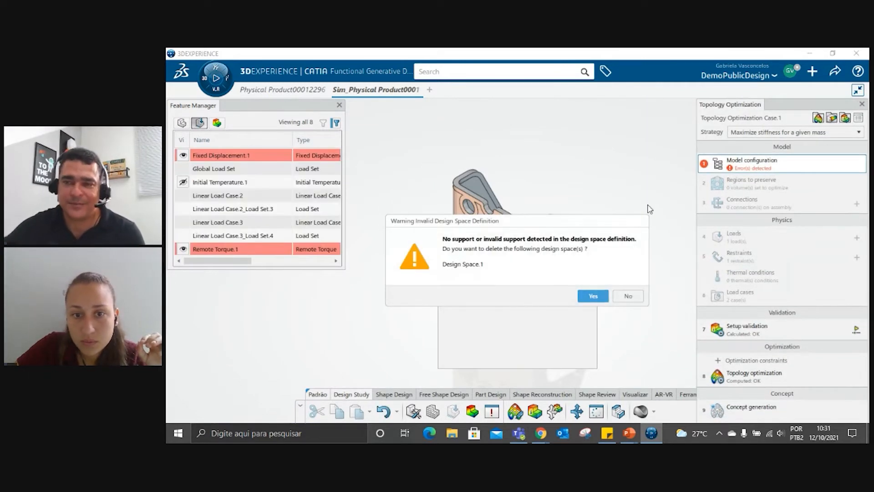
{"action": "left_click", "coordinate": [593, 296]}
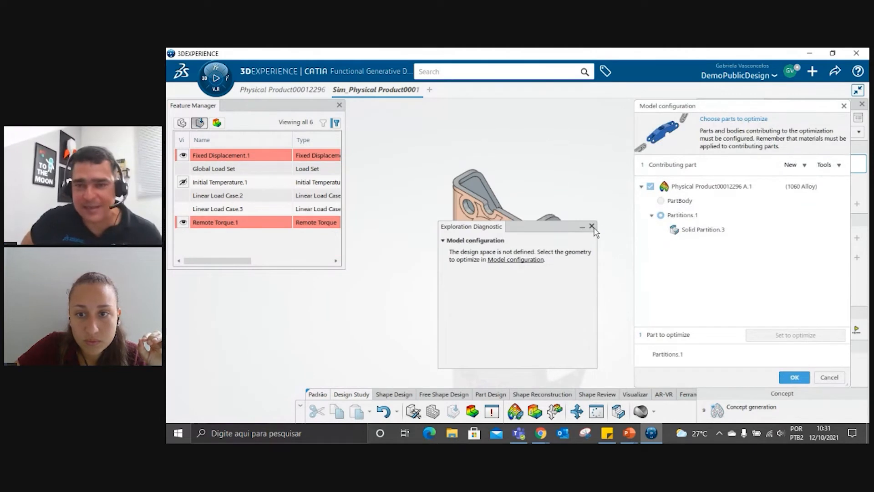
{"action": "left_click", "coordinate": [592, 227]}
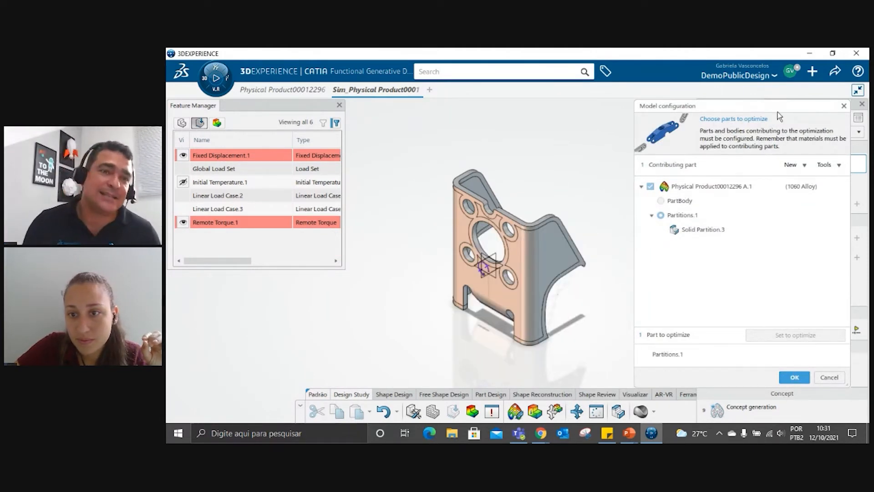
{"action": "left_click", "coordinate": [788, 376]}
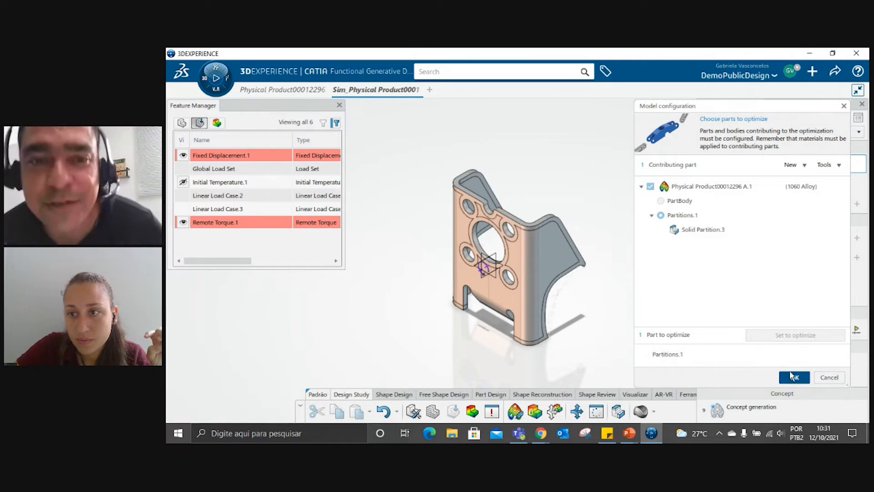
{"action": "left_click", "coordinate": [701, 305]}
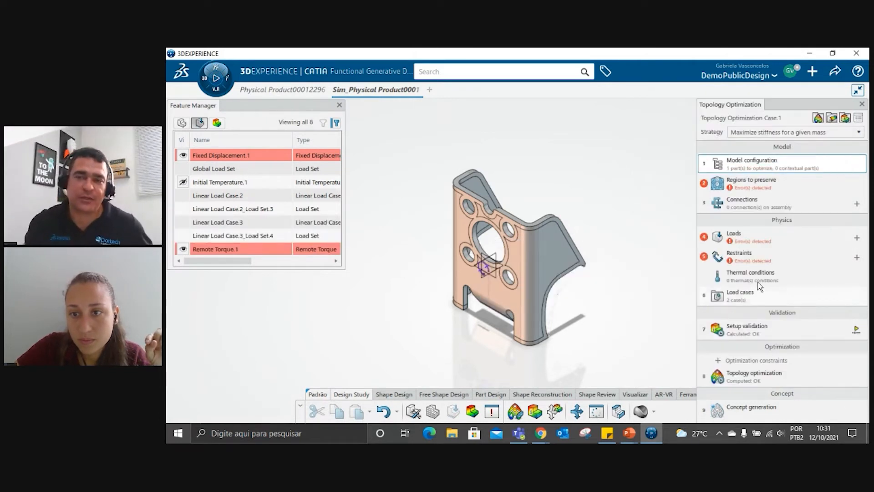
{"action": "left_click", "coordinate": [751, 182]}
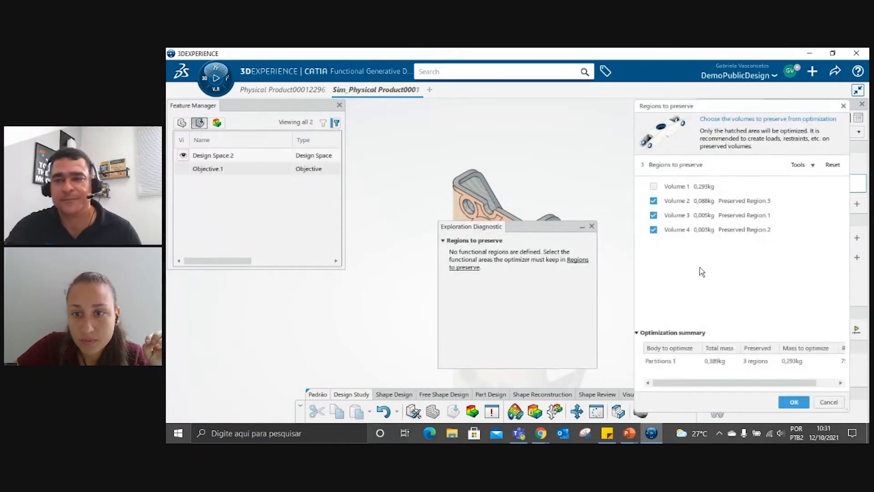
{"action": "left_click", "coordinate": [793, 401]}
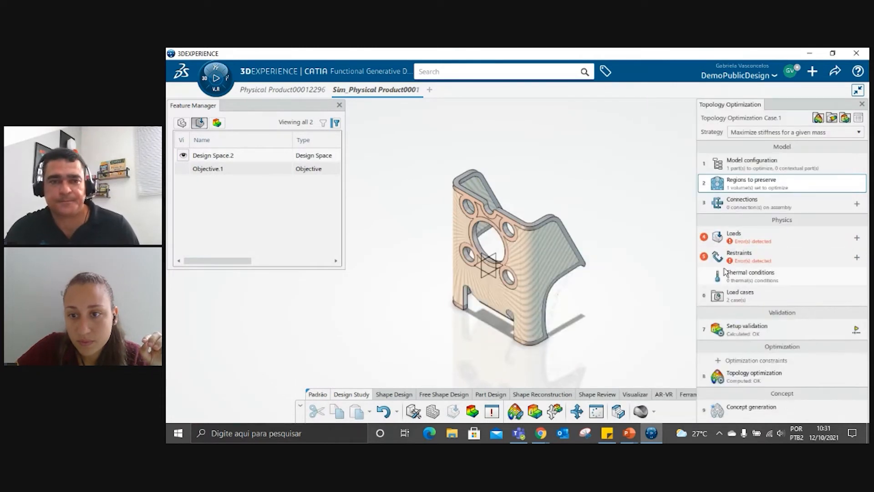
Step: Check the Loads diagnostic for Remote Torque.1, and close the reopened simulation without saving its changes
{"action": "left_click", "coordinate": [734, 235]}
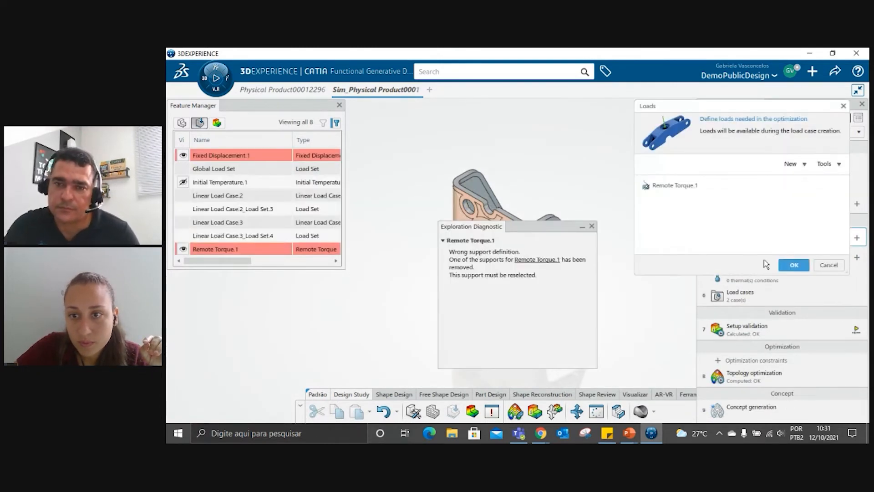
{"action": "left_click", "coordinate": [793, 264]}
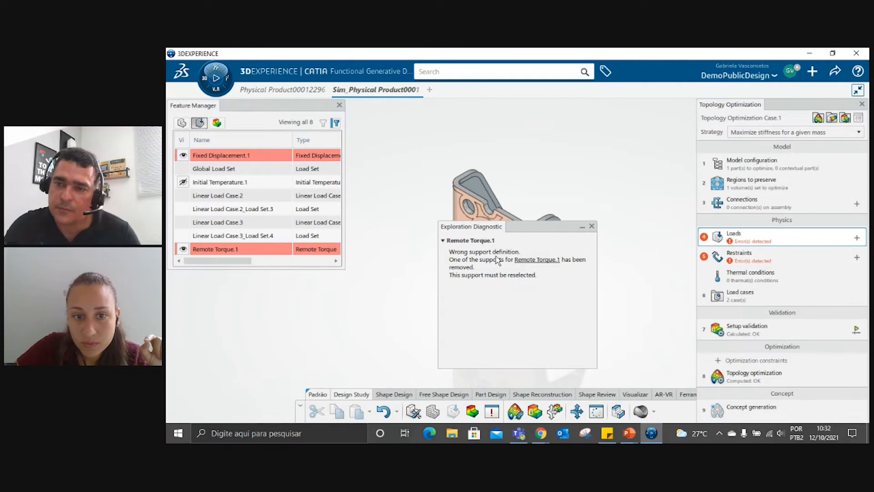
{"action": "left_click", "coordinate": [592, 225]}
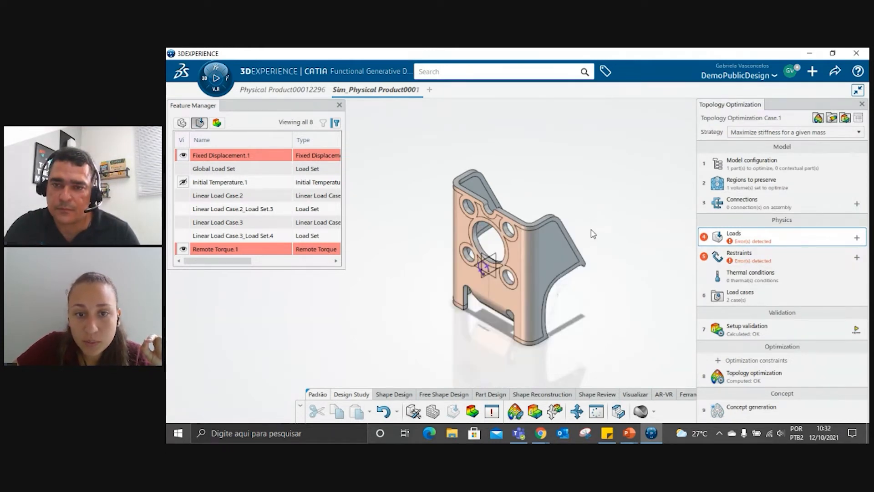
{"action": "mouse_move", "coordinate": [544, 277]}
{"action": "middle_mouse_down"}
{"action": "mouse_move", "coordinate": [601, 208]}
{"action": "mouse_move", "coordinate": [571, 249]}
{"action": "mouse_move", "coordinate": [533, 274]}
{"action": "middle_mouse_up"}
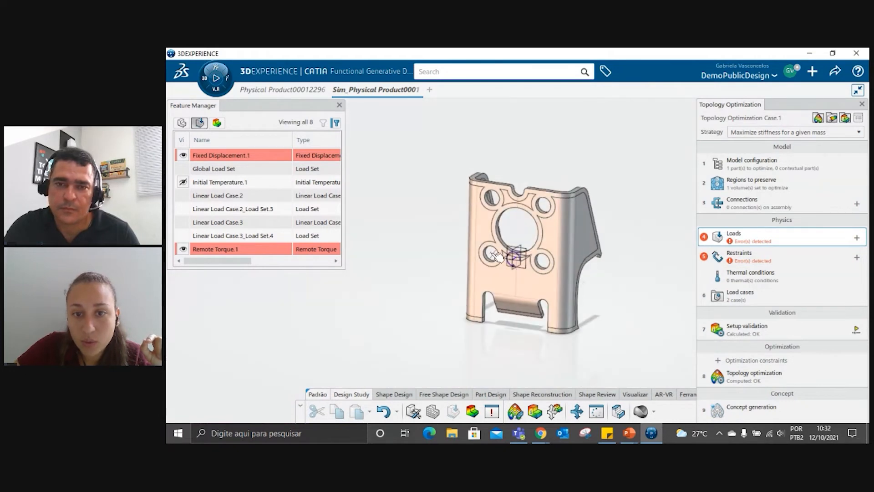
{"action": "left_click", "coordinate": [418, 90]}
{"action": "left_click", "coordinate": [560, 280]}
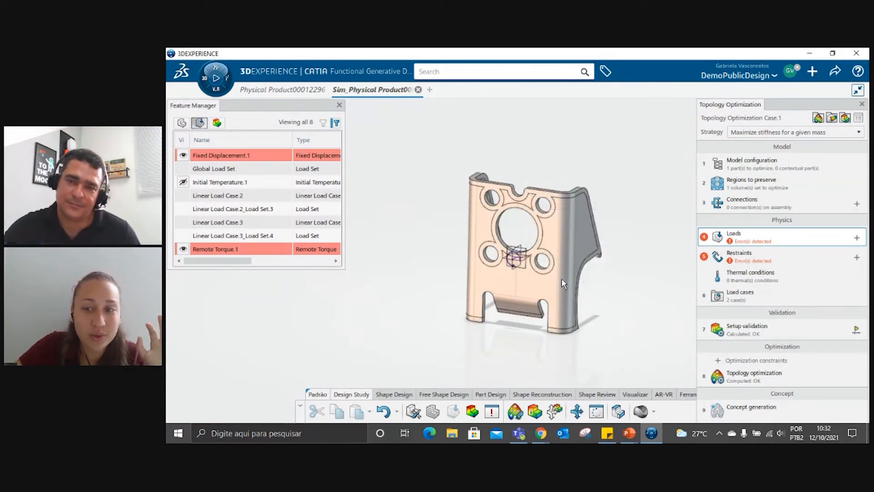
Step: Activate the root product and delete Simulation properties.1 together with the Free.1 engineering connection
{"action": "scroll", "coordinate": [237, 326], "scroll_direction": "up", "scroll_amount": 4}
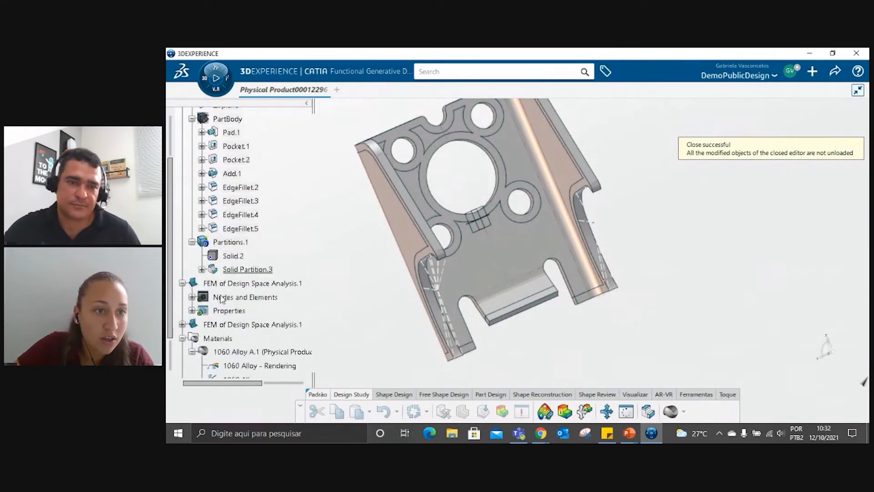
{"action": "scroll", "coordinate": [265, 330], "scroll_direction": "down", "scroll_amount": 6}
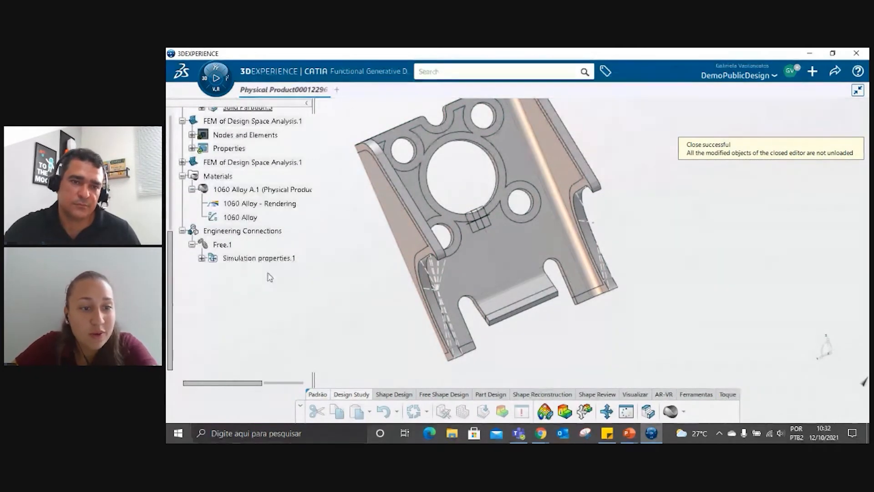
{"action": "left_click", "coordinate": [271, 259]}
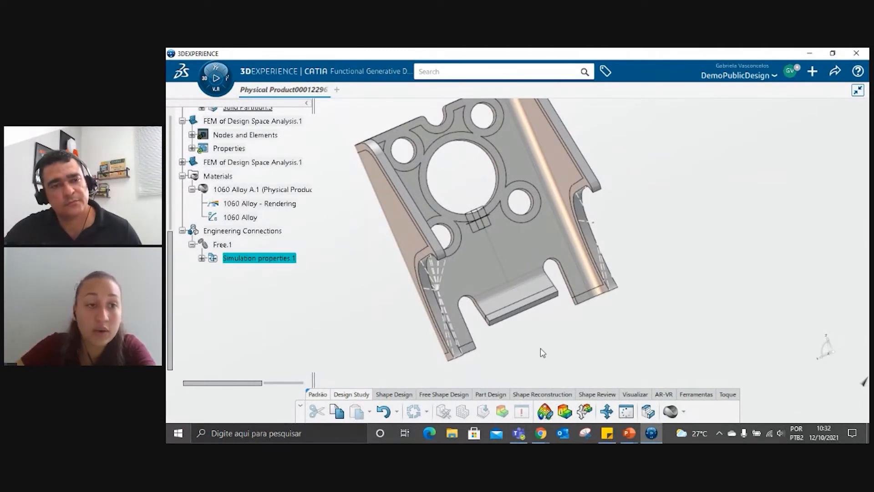
{"action": "scroll", "coordinate": [292, 275], "scroll_direction": "up", "scroll_amount": 6}
{"action": "left_click", "coordinate": [267, 148]}
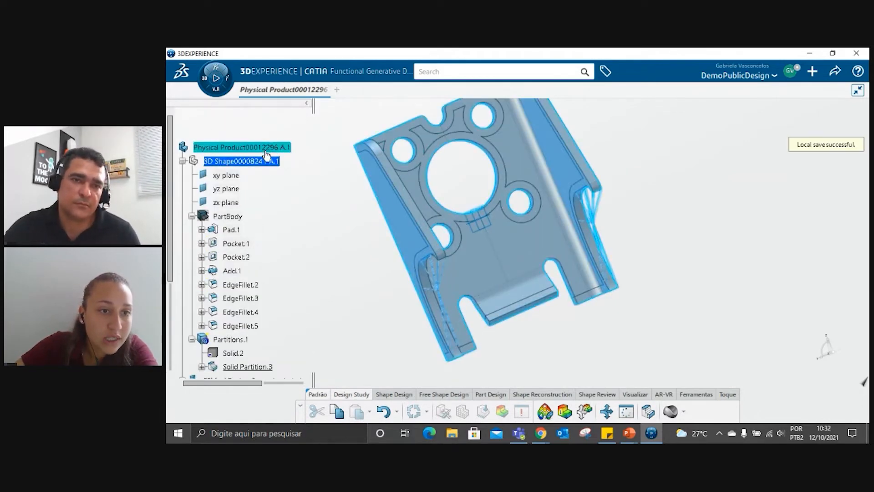
{"action": "scroll", "coordinate": [312, 252], "scroll_direction": "down", "scroll_amount": 3}
{"action": "scroll", "coordinate": [312, 251], "scroll_direction": "down", "scroll_amount": 3}
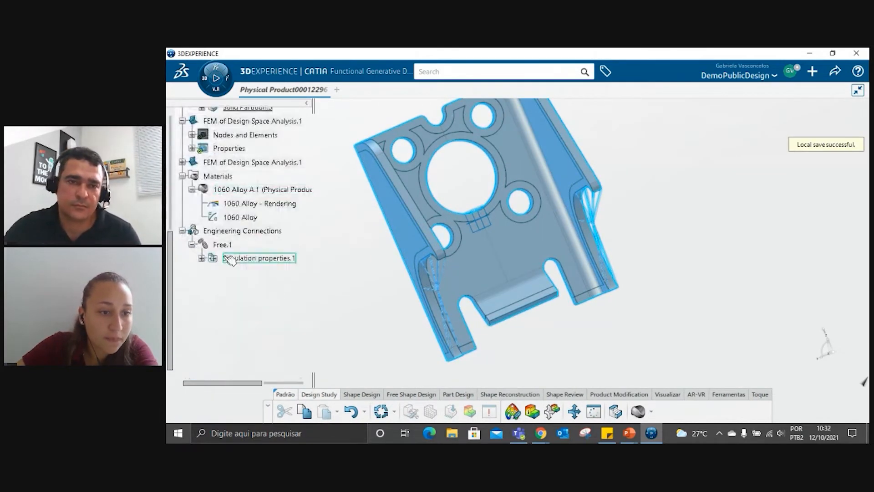
{"action": "left_click", "coordinate": [245, 260]}
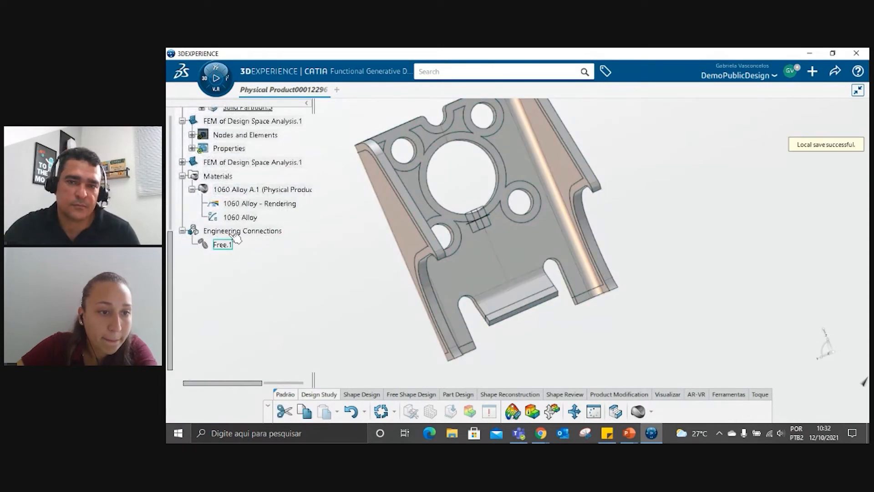
{"action": "left_click", "coordinate": [233, 231]}
{"action": "left_click", "coordinate": [228, 246]}
{"action": "key", "text": "Delete"}
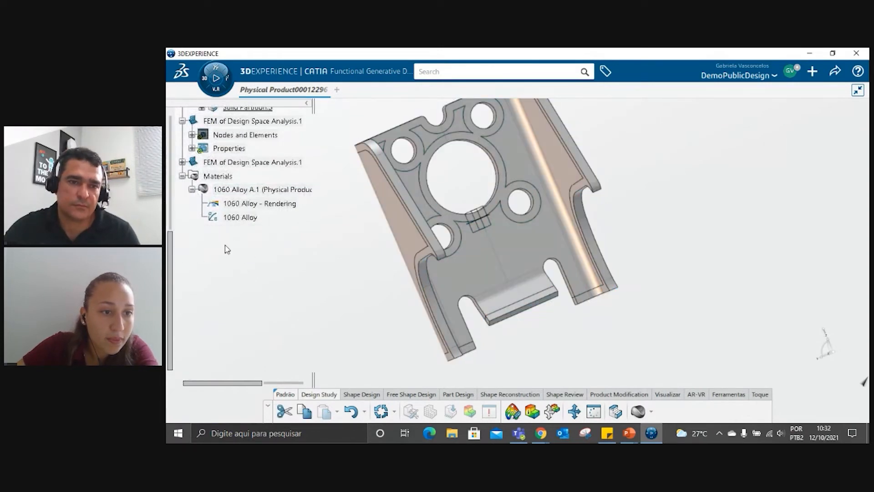
Step: Delete both FEM of Design Space Analysis.1 representations from the product
{"action": "scroll", "coordinate": [250, 173], "scroll_direction": "up", "scroll_amount": 1}
{"action": "left_click", "coordinate": [292, 196]}
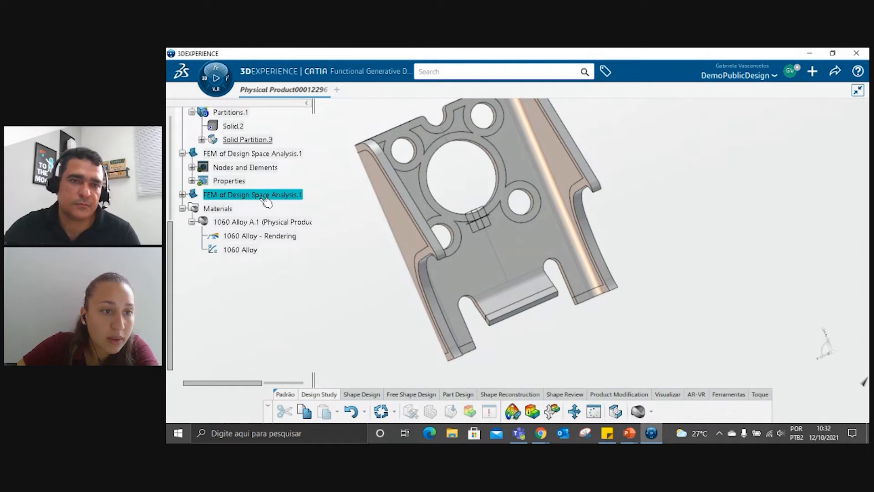
{"action": "key", "text": "Delete"}
{"action": "left_click", "coordinate": [264, 155]}
{"action": "key", "text": "Delete"}
{"action": "scroll", "coordinate": [262, 160], "scroll_direction": "up", "scroll_amount": 8}
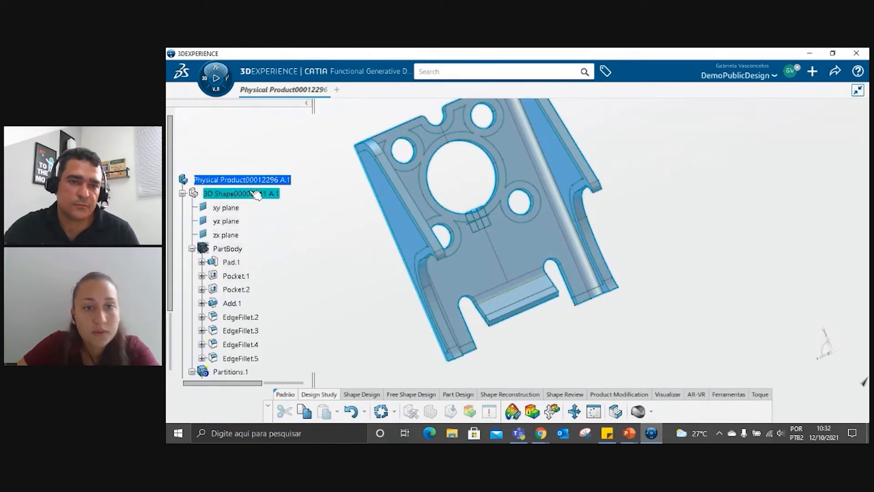
Step: Activate the bracket's 3D shape so its partition features can be edited
{"action": "left_click", "coordinate": [258, 195]}
{"action": "left_click", "coordinate": [319, 226]}
{"action": "middle_click_drag", "start_coordinate": [387, 210], "coordinate": [613, 262]}
{"action": "scroll", "coordinate": [255, 350], "scroll_direction": "down", "scroll_amount": 5}
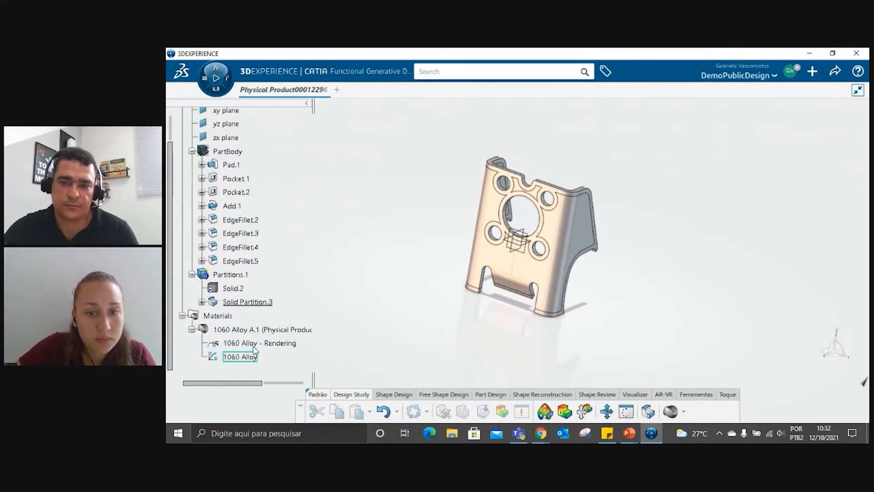
{"action": "left_click", "coordinate": [654, 412]}
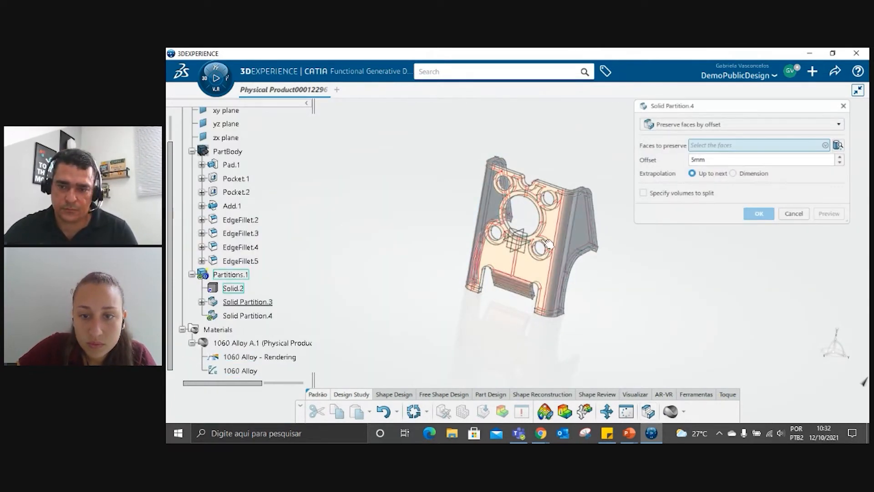
{"action": "middle_click_drag", "start_coordinate": [524, 226], "coordinate": [517, 201]}
{"action": "scroll", "coordinate": [517, 201], "scroll_direction": "up", "scroll_amount": 5}
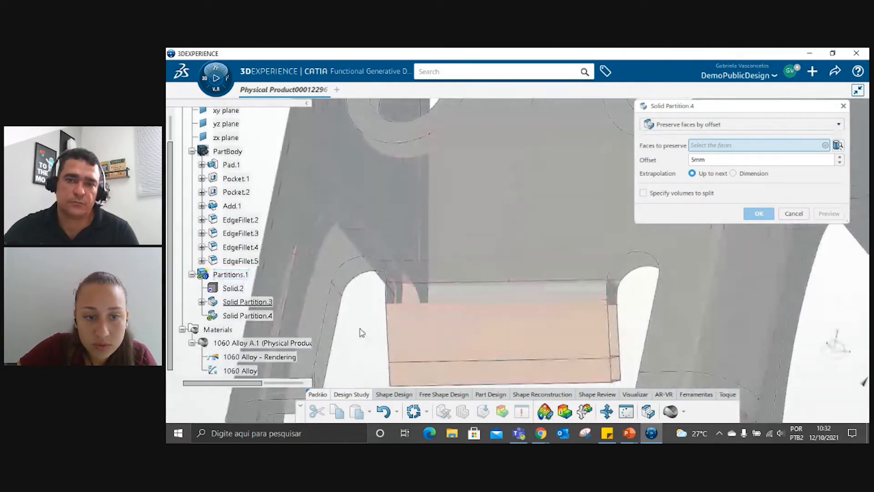
{"action": "left_click", "coordinate": [339, 322]}
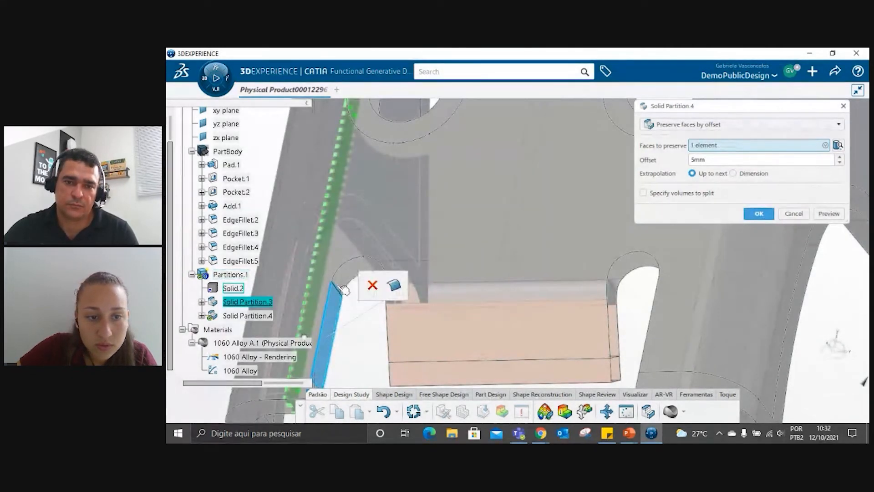
{"action": "left_click", "coordinate": [355, 274]}
{"action": "middle_click_drag", "start_coordinate": [482, 300], "coordinate": [536, 278]}
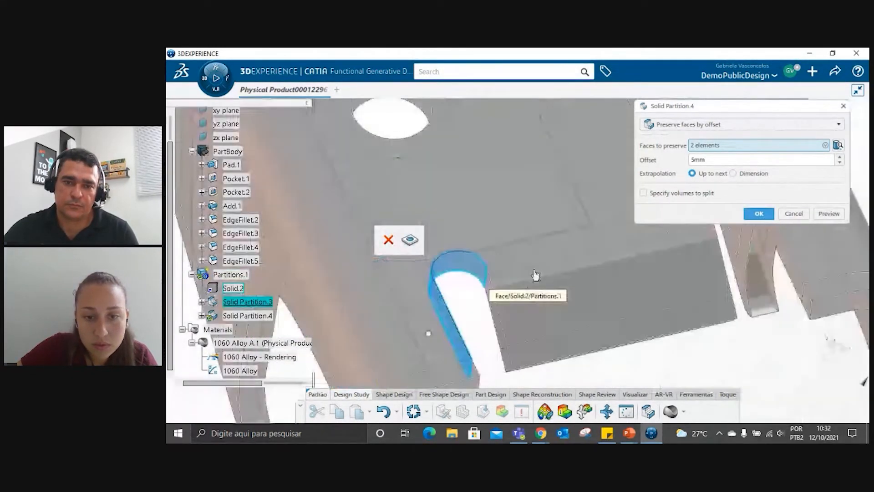
{"action": "left_click", "coordinate": [505, 324]}
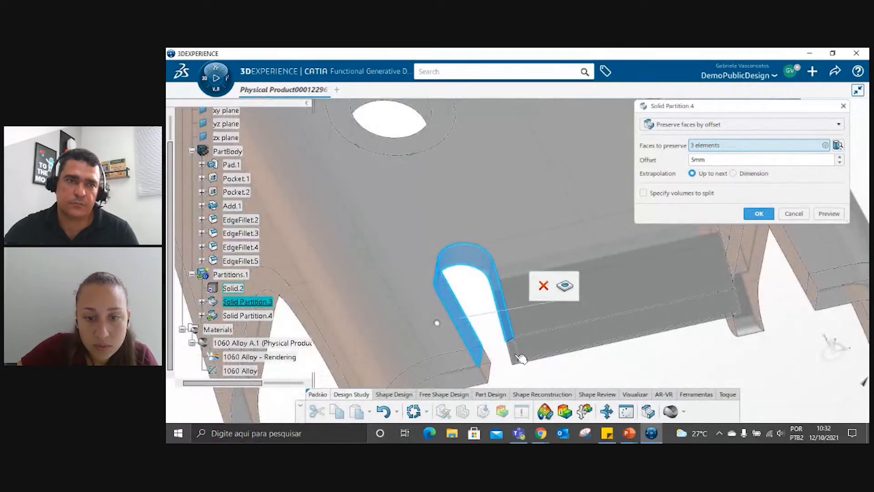
{"action": "left_click", "coordinate": [517, 362]}
{"action": "middle_click_drag", "start_coordinate": [492, 370], "coordinate": [430, 303]}
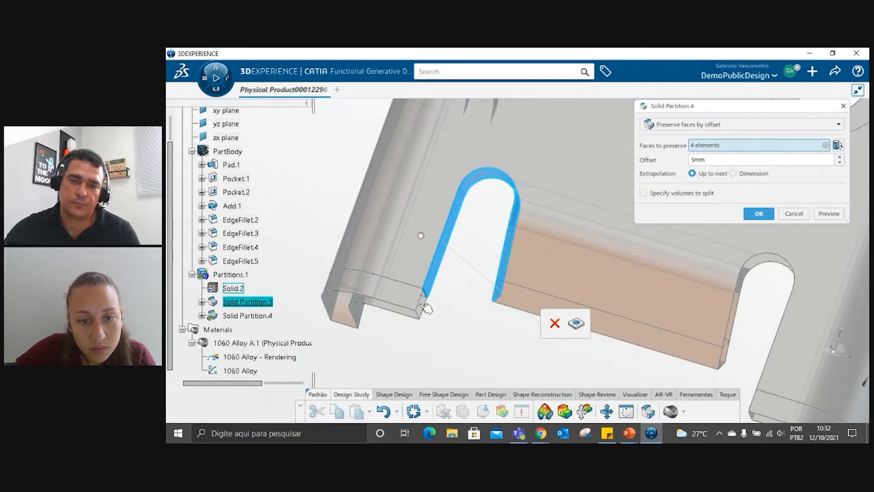
{"action": "left_click", "coordinate": [422, 304]}
{"action": "middle_click_drag", "start_coordinate": [742, 364], "coordinate": [528, 329]}
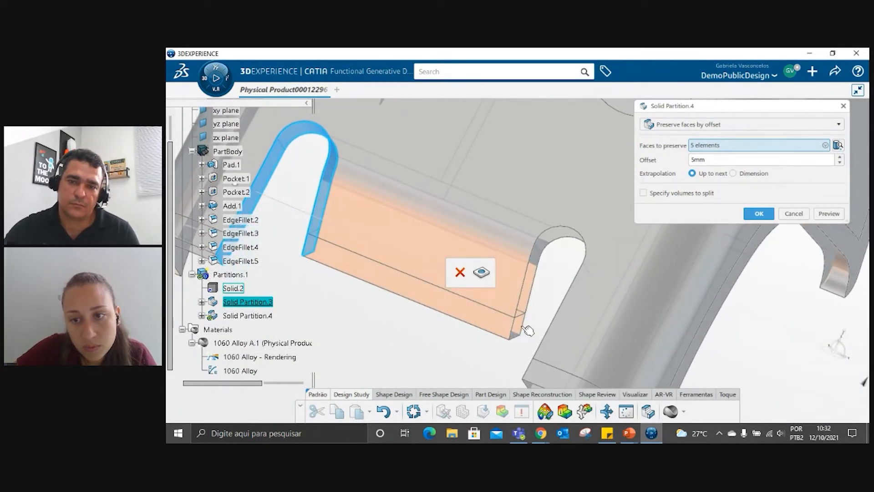
{"action": "left_click", "coordinate": [793, 214]}
Step: Reopen Solid Partition.3 and add the side and rounded end faces of the first slot beside the bent tab to the preserved faces
{"action": "double_click", "coordinate": [234, 274]}
{"action": "double_click", "coordinate": [232, 275]}
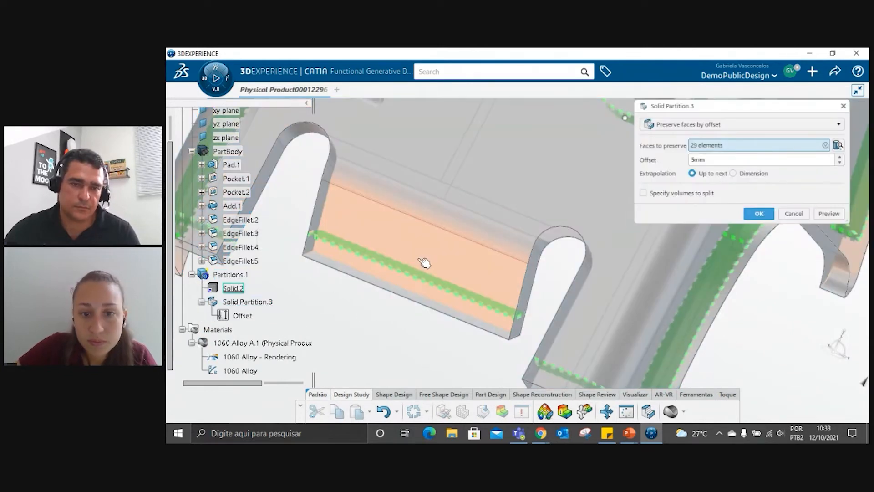
{"action": "middle_click_drag", "start_coordinate": [401, 269], "coordinate": [376, 235]}
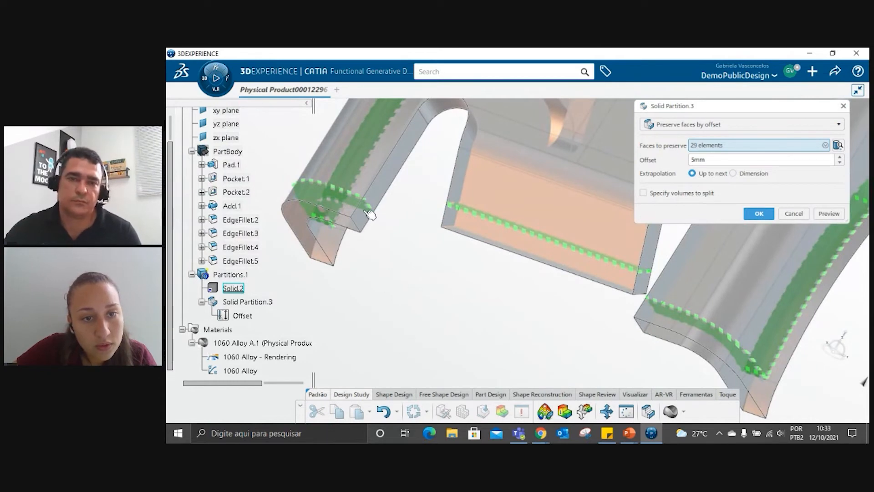
{"action": "left_click", "coordinate": [413, 147]}
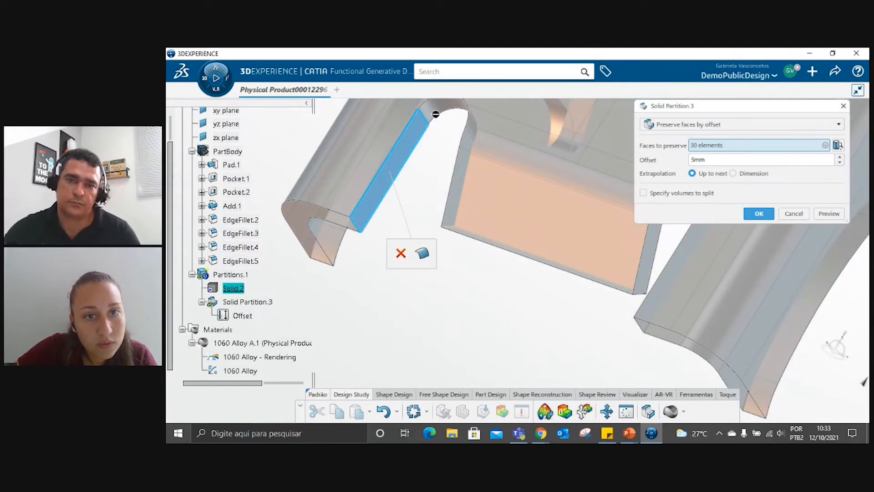
{"action": "left_click", "coordinate": [443, 205]}
{"action": "middle_click_drag", "start_coordinate": [374, 214], "coordinate": [504, 263]}
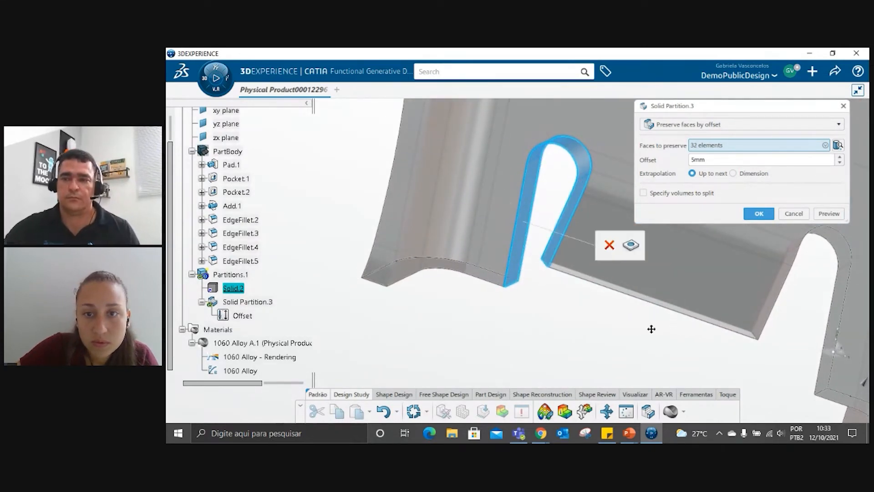
Step: Add the faces of the second slot beside the tab to the preserved faces, preview the partition and accept it
{"action": "middle_click_drag", "start_coordinate": [662, 326], "coordinate": [456, 244]}
{"action": "middle_click_drag", "start_coordinate": [611, 319], "coordinate": [515, 221]}
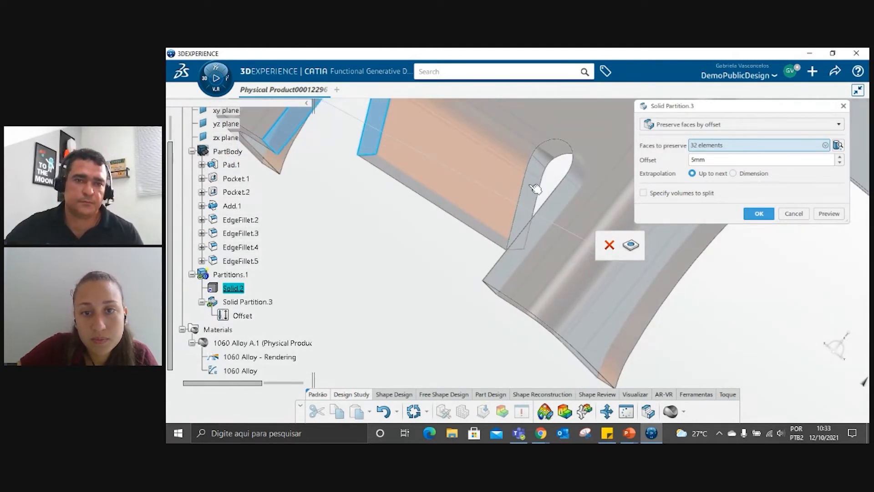
{"action": "left_click", "coordinate": [554, 155]}
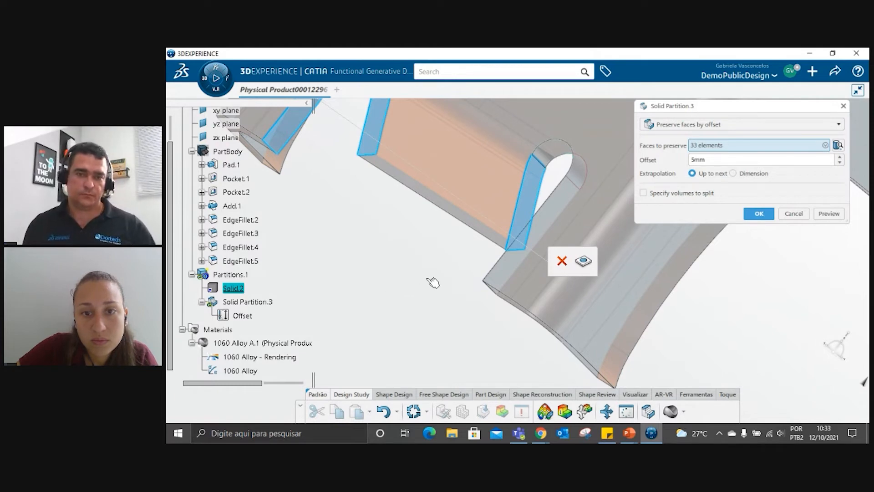
{"action": "middle_click_drag", "start_coordinate": [463, 287], "coordinate": [621, 303]}
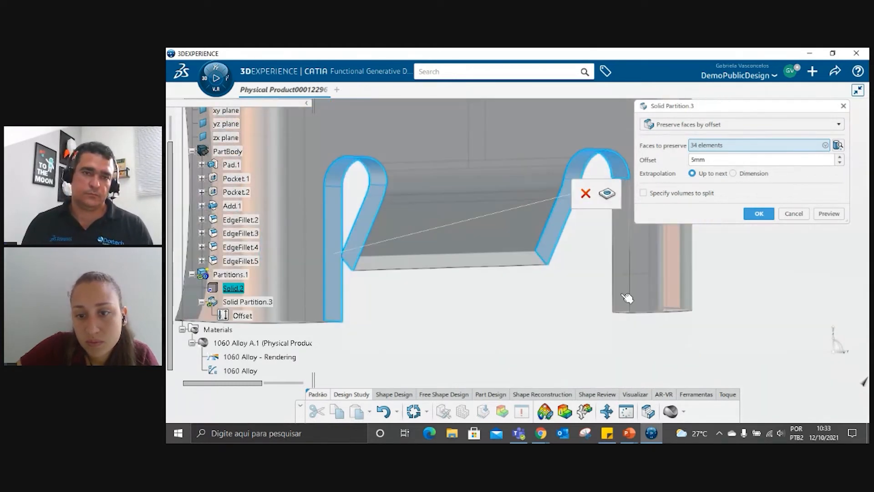
{"action": "left_click", "coordinate": [827, 214]}
{"action": "left_click", "coordinate": [586, 285]}
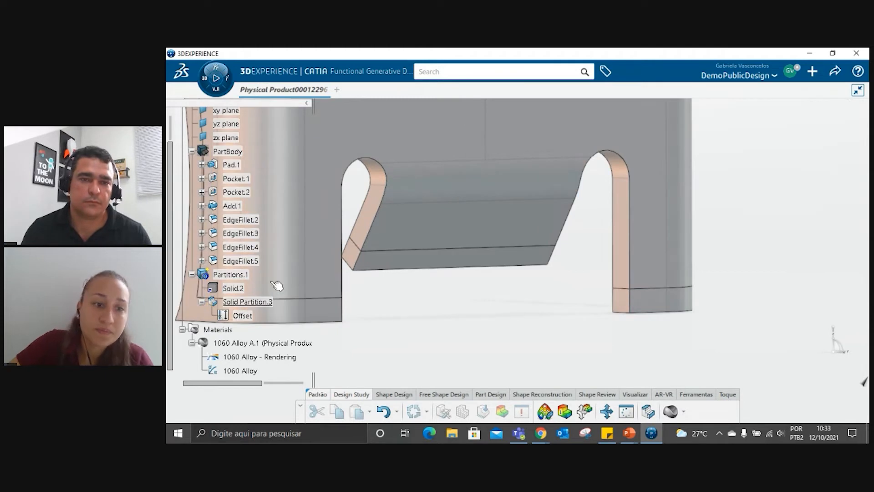
Step: Create a new topology optimization with Partitions.1 as the part to optimize and Volumes 2, 3 and 4 as regions to preserve
{"action": "middle_click_drag", "start_coordinate": [487, 315], "coordinate": [554, 404], "text": "ctrl"}
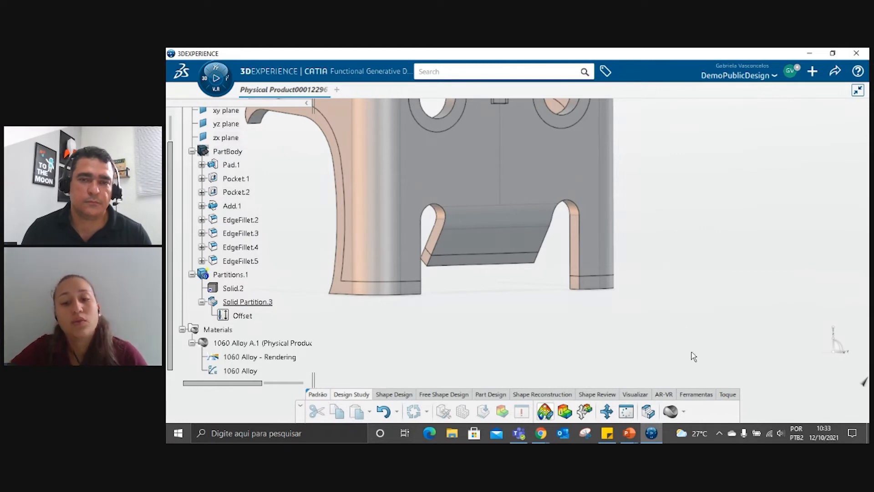
{"action": "left_click", "coordinate": [778, 140]}
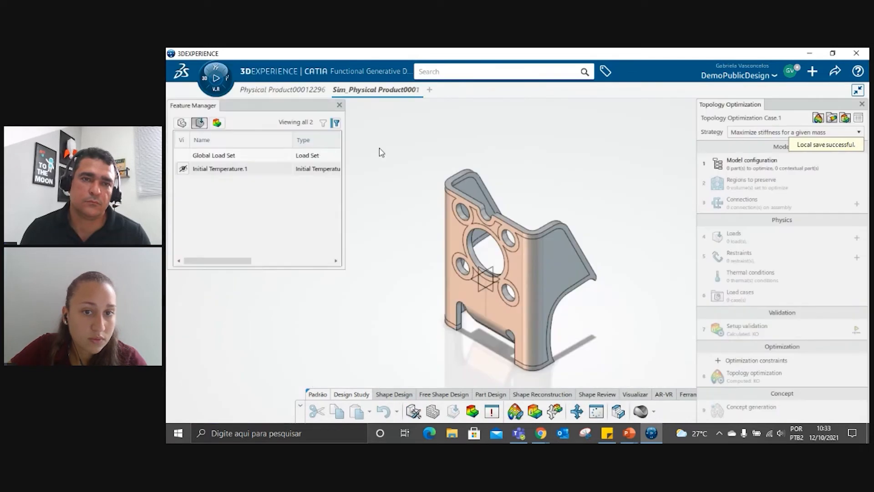
{"action": "left_click", "coordinate": [756, 163]}
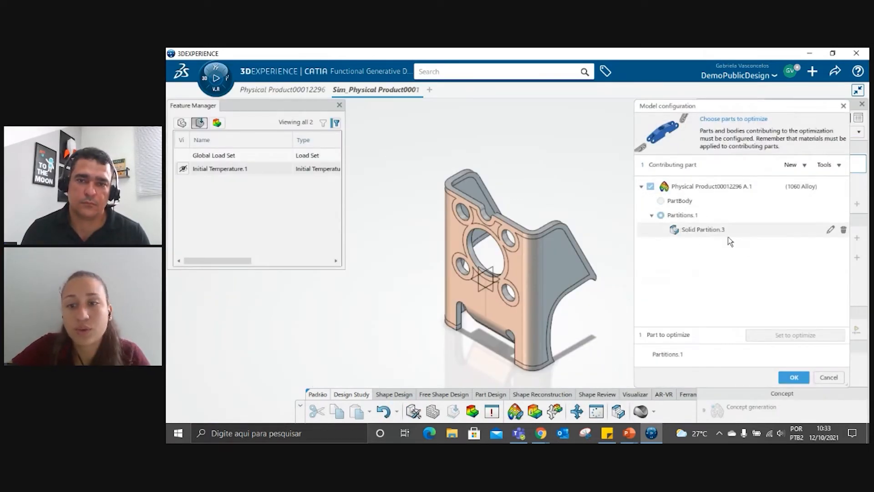
{"action": "left_click", "coordinate": [793, 377]}
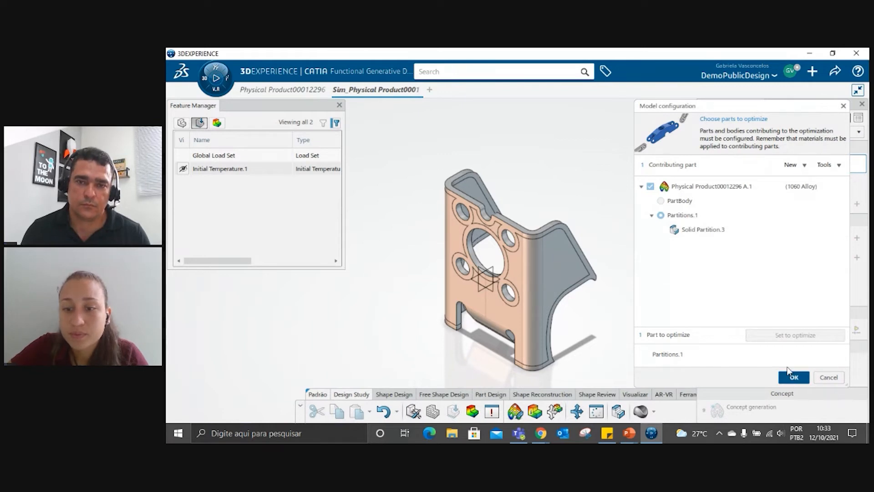
{"action": "left_click", "coordinate": [754, 185]}
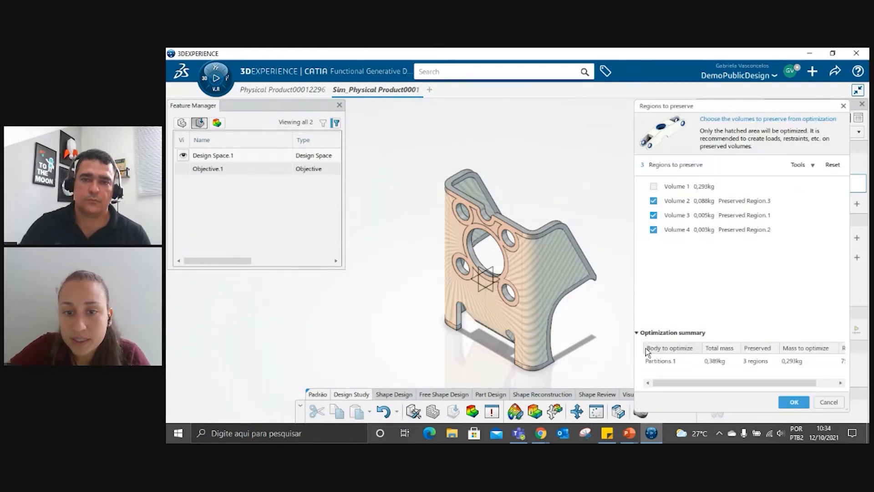
{"action": "left_click", "coordinate": [802, 405]}
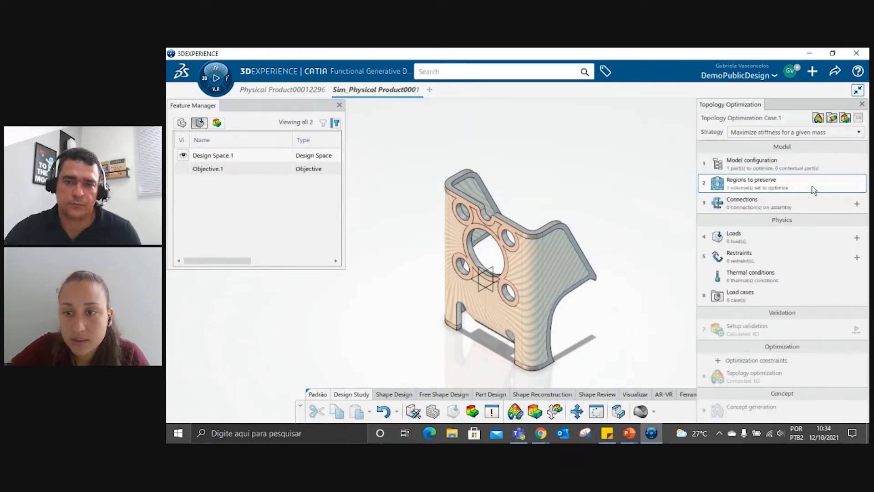
Step: Create a rigid connection to ground supported on the five edge faces along one side flange
{"action": "left_click", "coordinate": [797, 206]}
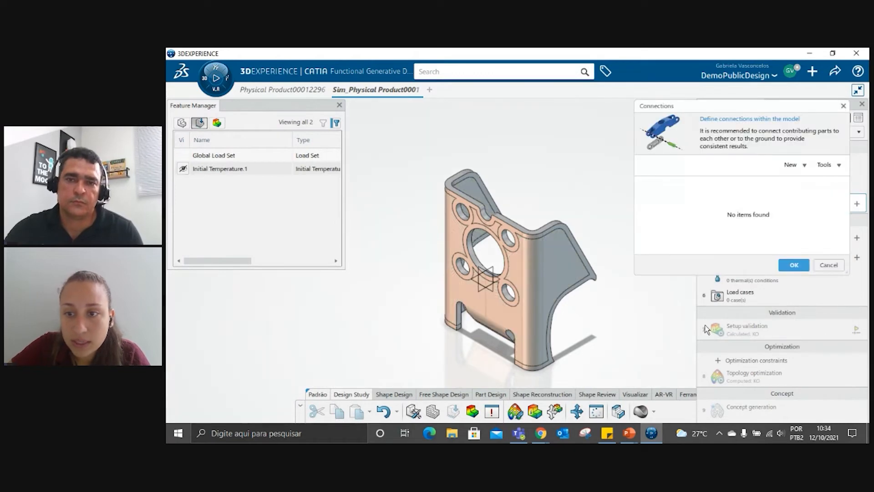
{"action": "left_click", "coordinate": [792, 165]}
{"action": "left_click", "coordinate": [781, 188]}
{"action": "middle_click_drag", "start_coordinate": [586, 333], "coordinate": [390, 289]}
{"action": "scroll", "coordinate": [478, 237], "scroll_direction": "up", "scroll_amount": 5}
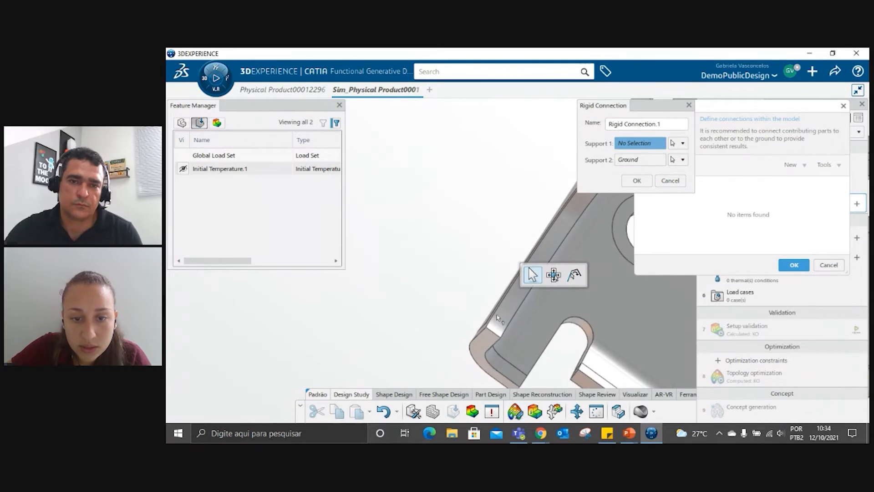
{"action": "left_click", "coordinate": [498, 331]}
{"action": "left_click", "coordinate": [517, 294]}
{"action": "middle_click_drag", "start_coordinate": [477, 311], "coordinate": [382, 350]}
{"action": "left_click", "coordinate": [456, 250]}
{"action": "left_click", "coordinate": [492, 207]}
{"action": "middle_click_drag", "start_coordinate": [492, 207], "coordinate": [381, 250]}
{"action": "left_click", "coordinate": [548, 200]}
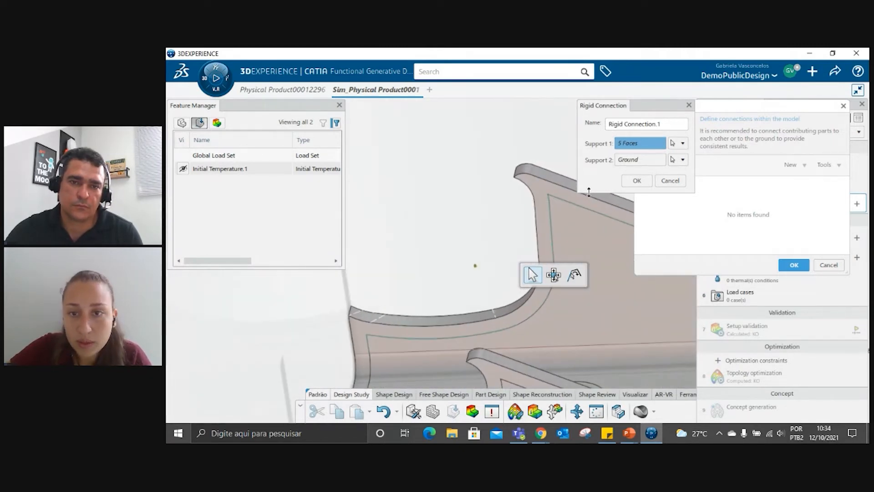
{"action": "left_click", "coordinate": [637, 180]}
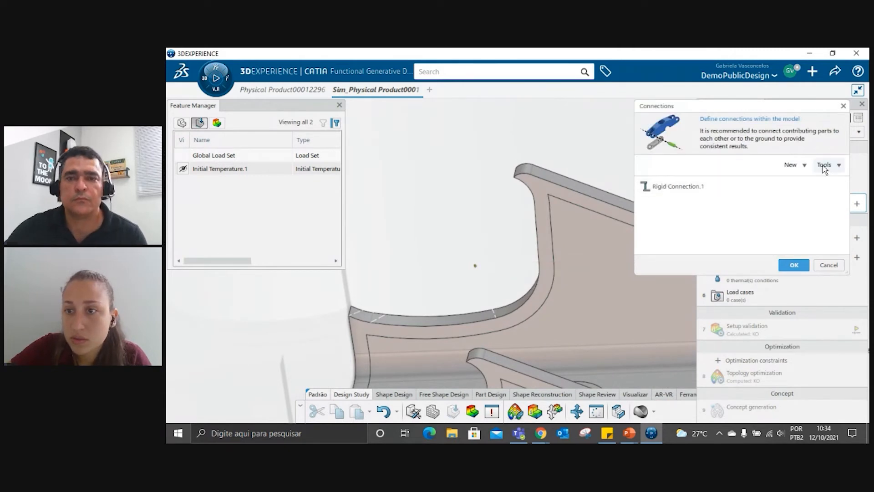
Step: Create a second rigid connection to ground supported on the matching edge faces of the opposite side flange
{"action": "left_click", "coordinate": [827, 164]}
{"action": "left_click", "coordinate": [793, 188]}
{"action": "middle_click_drag", "start_coordinate": [544, 334], "coordinate": [500, 164]}
{"action": "middle_click_drag", "start_coordinate": [456, 319], "coordinate": [450, 269]}
{"action": "left_click", "coordinate": [451, 249]}
{"action": "left_click", "coordinate": [485, 216]}
{"action": "middle_click_drag", "start_coordinate": [484, 214], "coordinate": [417, 379]}
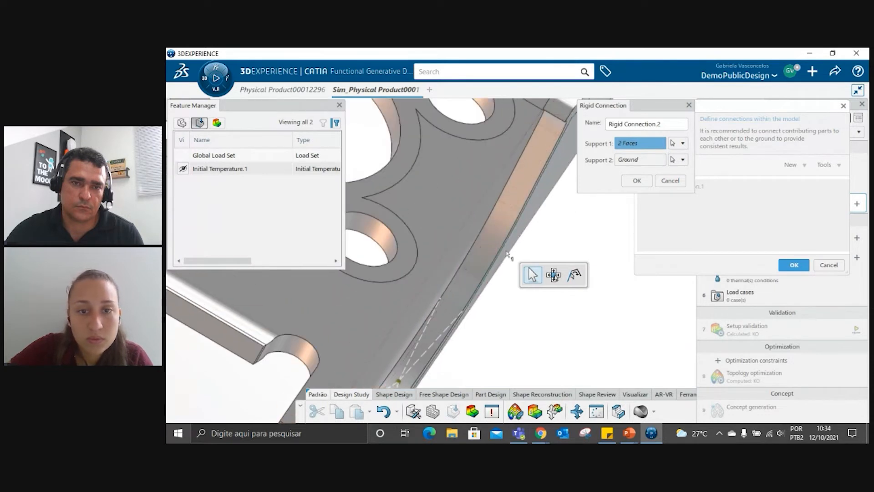
{"action": "left_click", "coordinate": [477, 272]}
{"action": "left_click", "coordinate": [523, 177]}
{"action": "middle_click_drag", "start_coordinate": [524, 178], "coordinate": [449, 205]}
{"action": "left_click", "coordinate": [549, 172]}
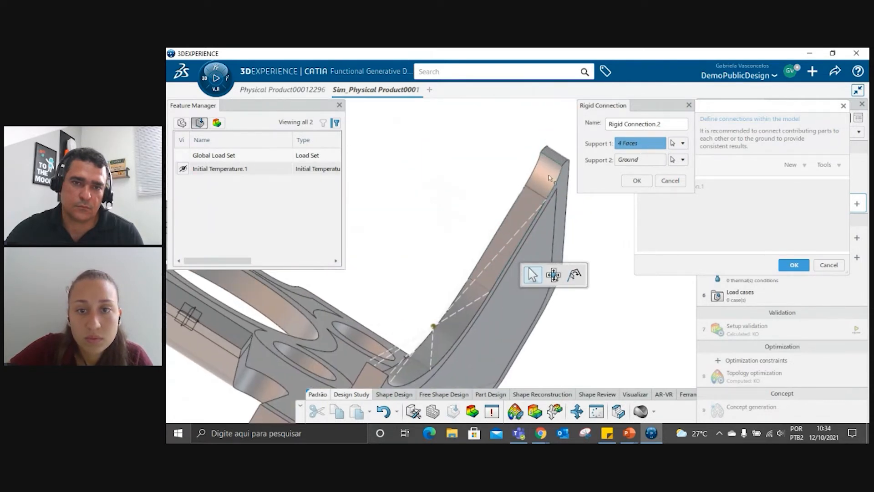
{"action": "left_click", "coordinate": [643, 181]}
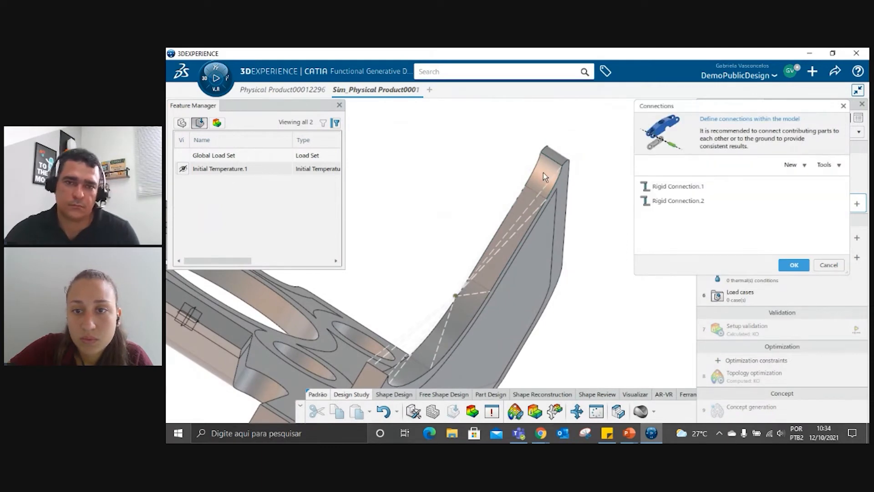
Step: Create a third rigid connection to ground on the end face of the bent tab between the slots, and accept the connections
{"action": "middle_click_drag", "start_coordinate": [549, 170], "coordinate": [514, 310], "text": "ctrl"}
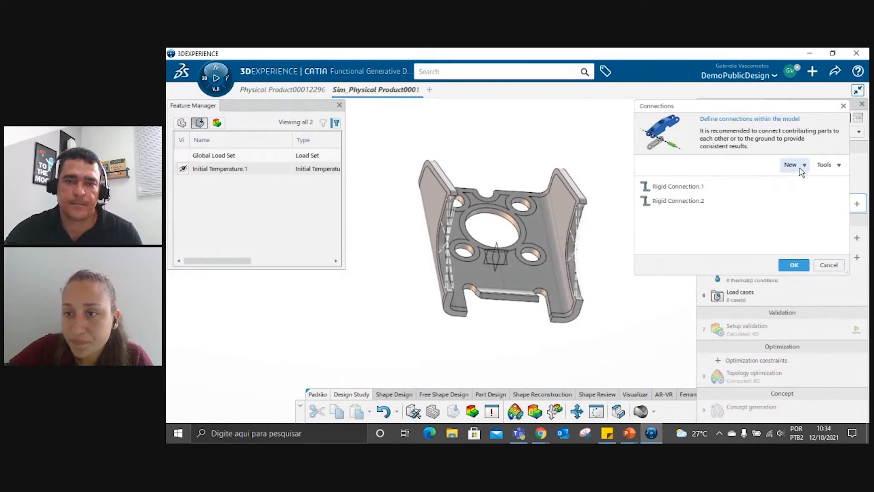
{"action": "left_click", "coordinate": [803, 165]}
{"action": "left_click", "coordinate": [796, 187]}
{"action": "left_click", "coordinate": [523, 300]}
{"action": "left_click", "coordinate": [649, 183]}
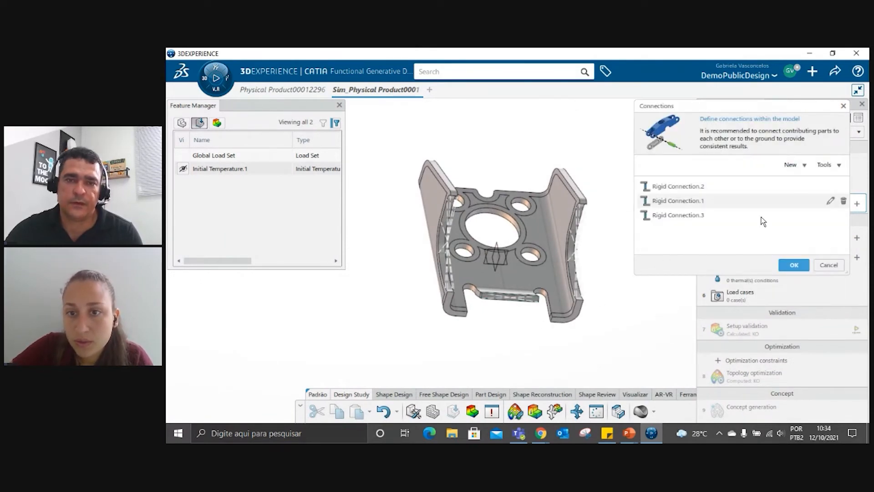
{"action": "left_click", "coordinate": [805, 264]}
{"action": "left_click", "coordinate": [834, 256]}
{"action": "left_click", "coordinate": [829, 264]}
Step: Create a remote torque load supported on the inner face of the large central hole, with Torque X set to 500 Nxm
{"action": "left_click", "coordinate": [791, 236]}
{"action": "left_click", "coordinate": [794, 168]}
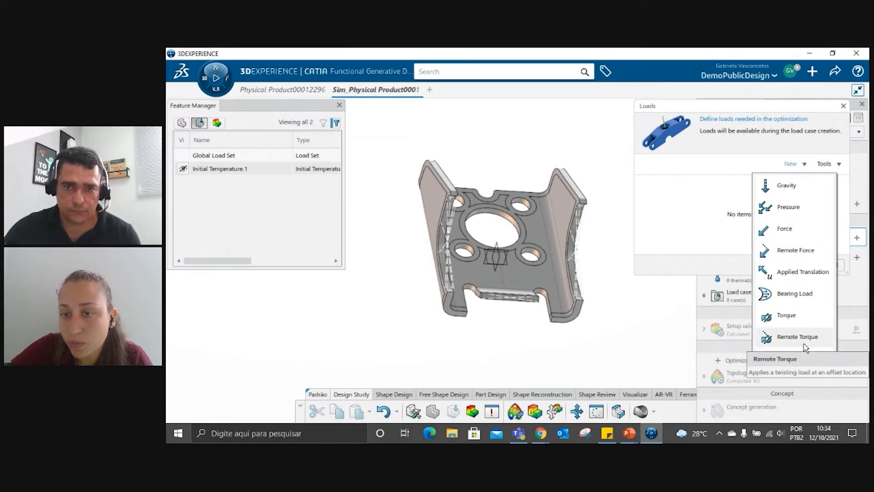
{"action": "left_click", "coordinate": [793, 336]}
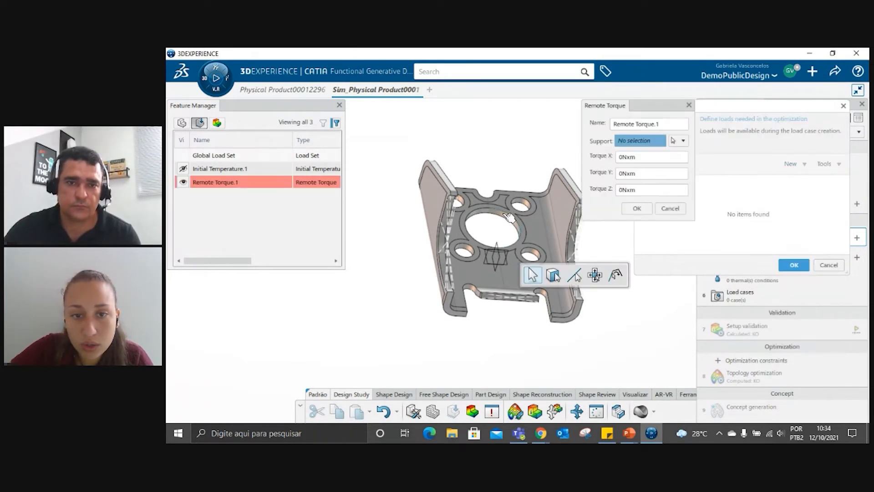
{"action": "scroll", "coordinate": [494, 211], "scroll_direction": "up", "scroll_amount": 3}
{"action": "scroll", "coordinate": [493, 208], "scroll_direction": "up", "scroll_amount": 1}
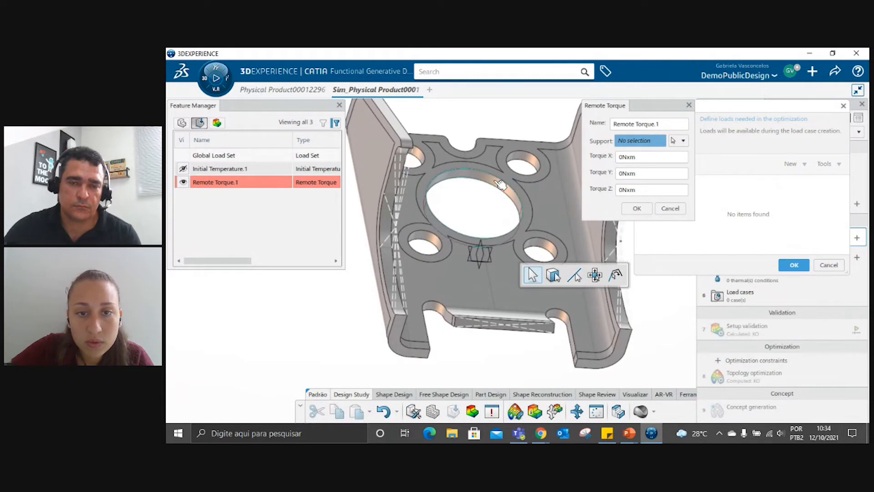
{"action": "left_click", "coordinate": [500, 184]}
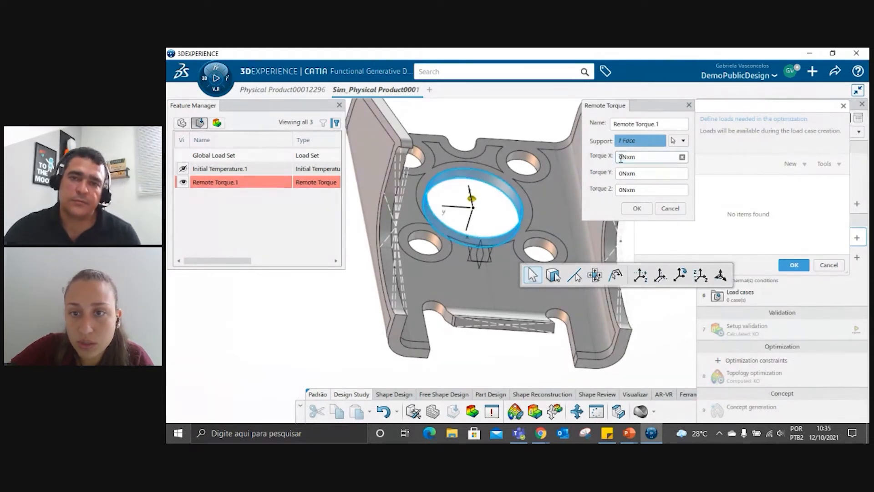
{"action": "type", "text": "50"}
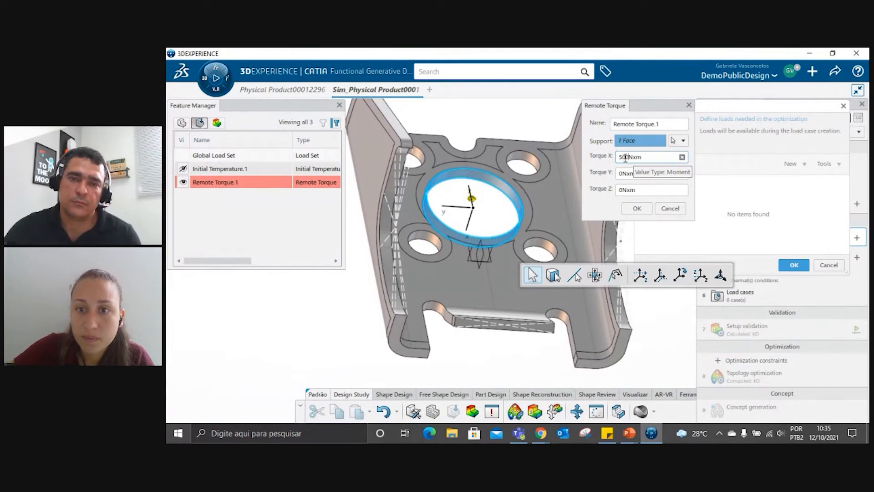
{"action": "left_click", "coordinate": [637, 208]}
{"action": "left_click", "coordinate": [795, 265]}
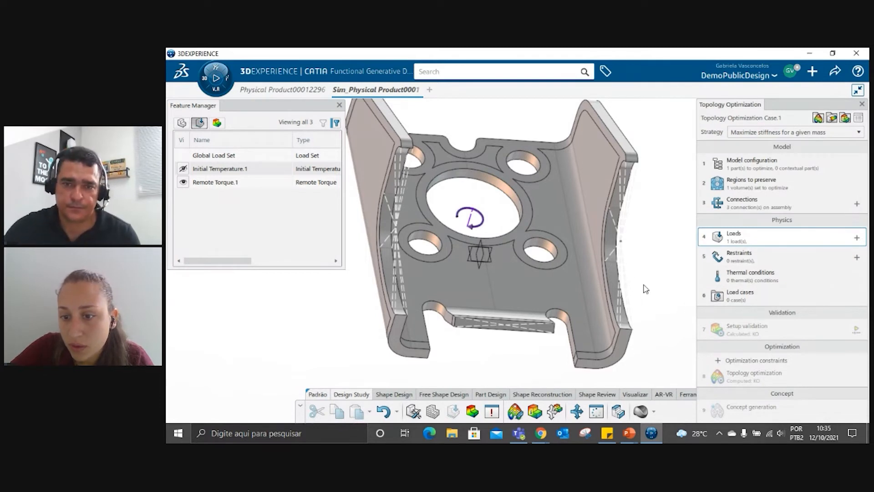
Step: Start a fixed displacement restraint supported on the inner faces of the four bolt holes around the central hole
{"action": "left_click", "coordinate": [732, 256]}
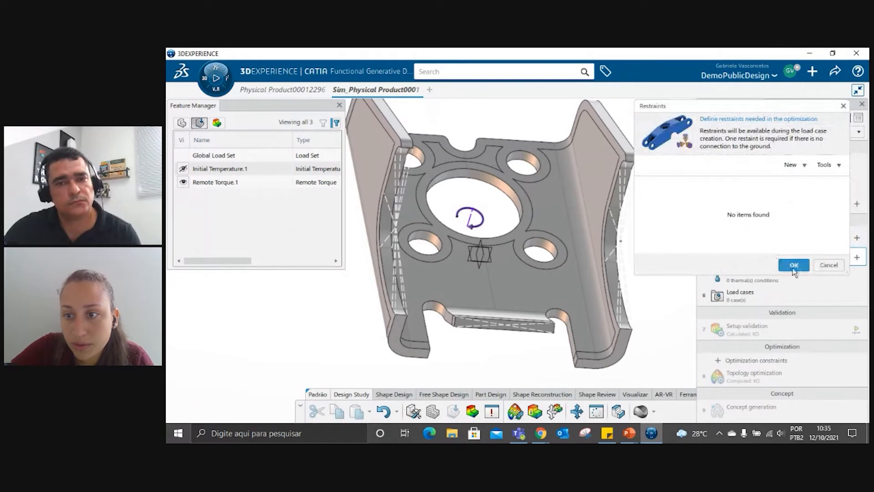
{"action": "middle_click_drag", "start_coordinate": [453, 171], "coordinate": [524, 205]}
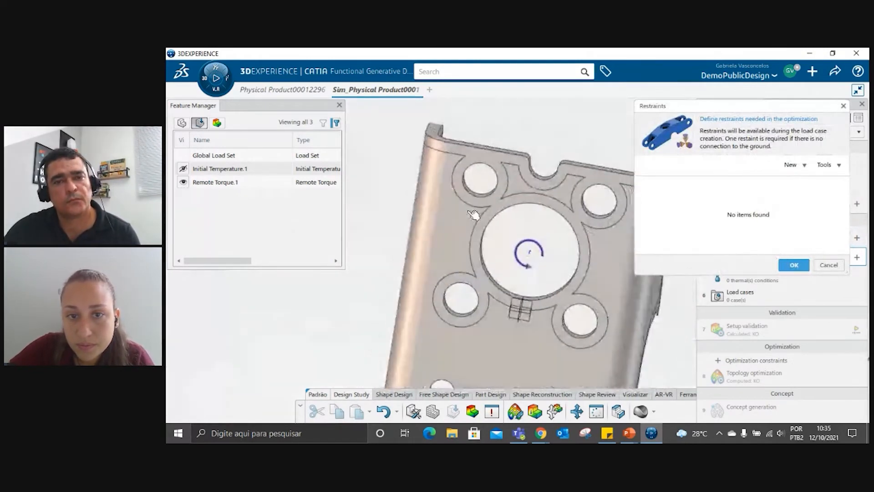
{"action": "left_click", "coordinate": [795, 164]}
{"action": "left_click", "coordinate": [795, 208]}
{"action": "middle_click_drag", "start_coordinate": [524, 219], "coordinate": [485, 210]}
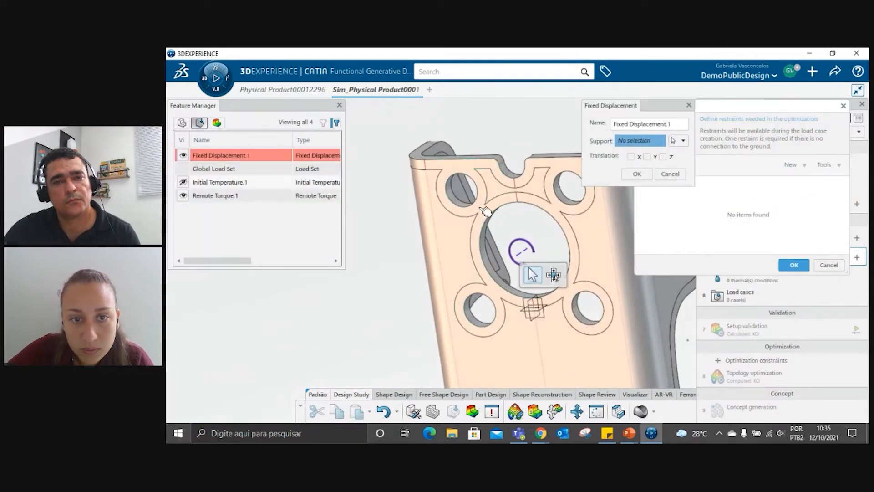
{"action": "left_click", "coordinate": [456, 194]}
{"action": "left_click", "coordinate": [569, 197]}
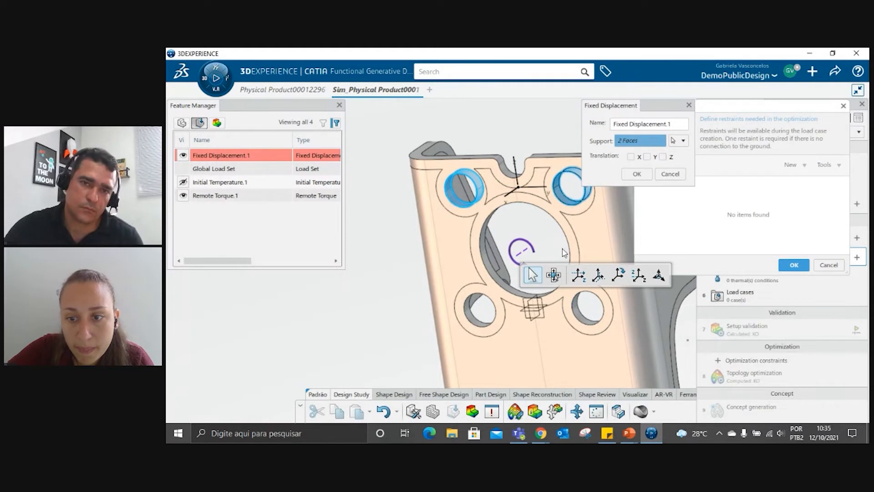
{"action": "left_click", "coordinate": [476, 317]}
{"action": "left_click", "coordinate": [588, 319]}
Step: Fix the restraint's translation in X and Y, and accept the restraints
{"action": "left_click", "coordinate": [630, 157]}
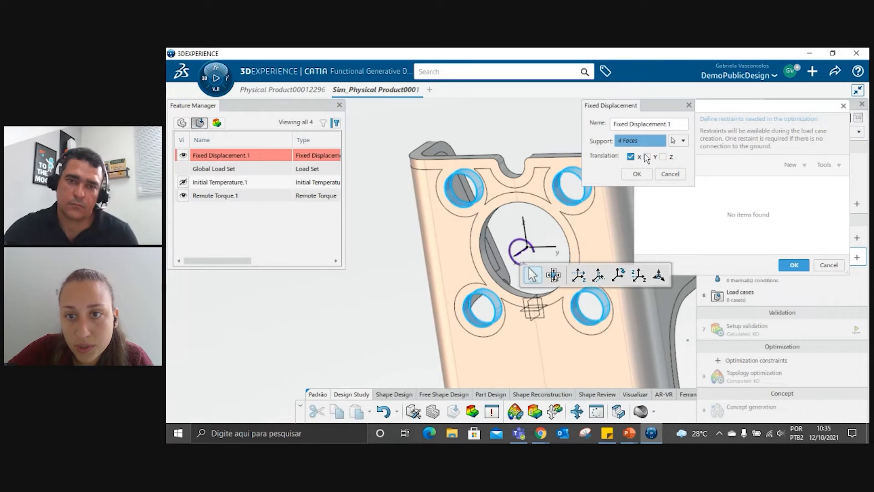
{"action": "left_click", "coordinate": [647, 156]}
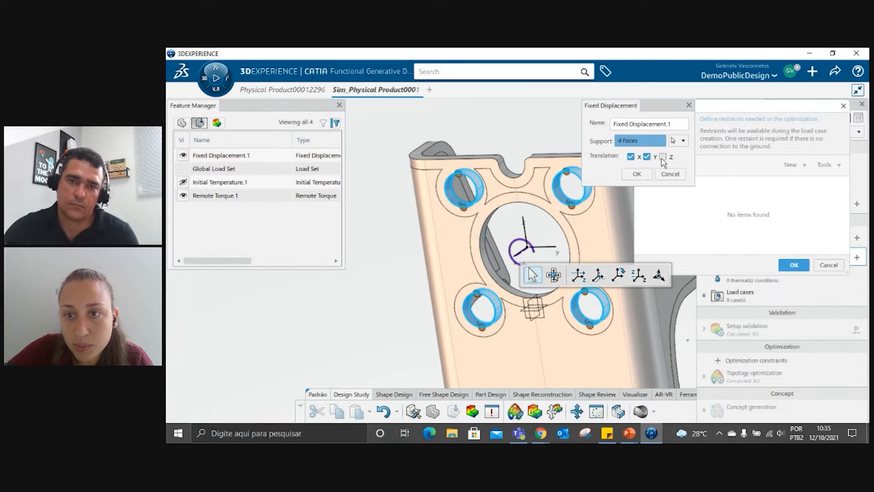
{"action": "left_click", "coordinate": [637, 174]}
{"action": "left_click", "coordinate": [795, 264]}
Step: Create two linear load cases, assigning the fixed displacement to the first and the remote torque to the second
{"action": "middle_click_drag", "start_coordinate": [595, 323], "coordinate": [595, 247]}
{"action": "middle_click_drag", "start_coordinate": [635, 293], "coordinate": [328, 314]}
{"action": "middle_click_drag", "start_coordinate": [563, 301], "coordinate": [468, 279]}
{"action": "left_click", "coordinate": [747, 293]}
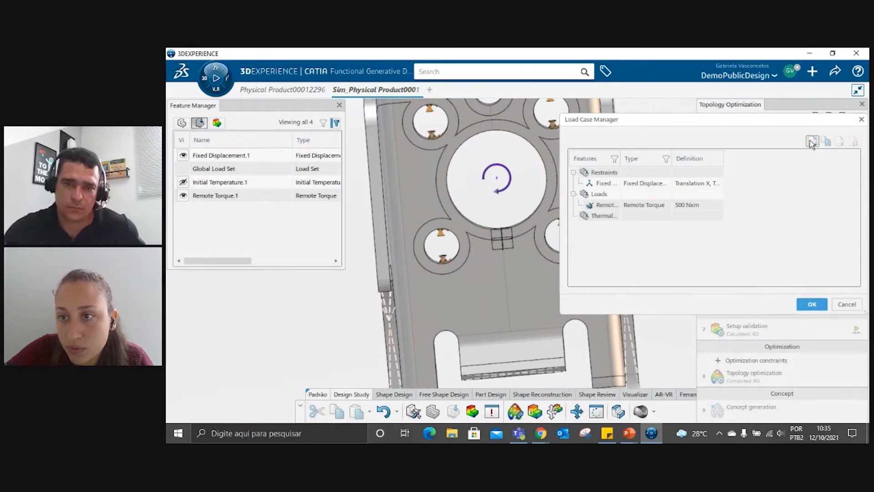
{"action": "left_click", "coordinate": [812, 143]}
{"action": "left_click", "coordinate": [812, 143]}
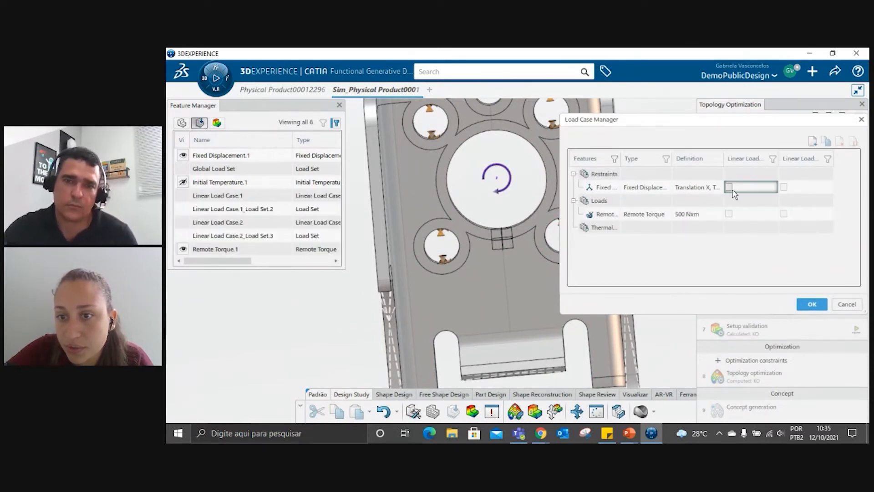
{"action": "left_click", "coordinate": [728, 187]}
{"action": "left_click", "coordinate": [784, 214]}
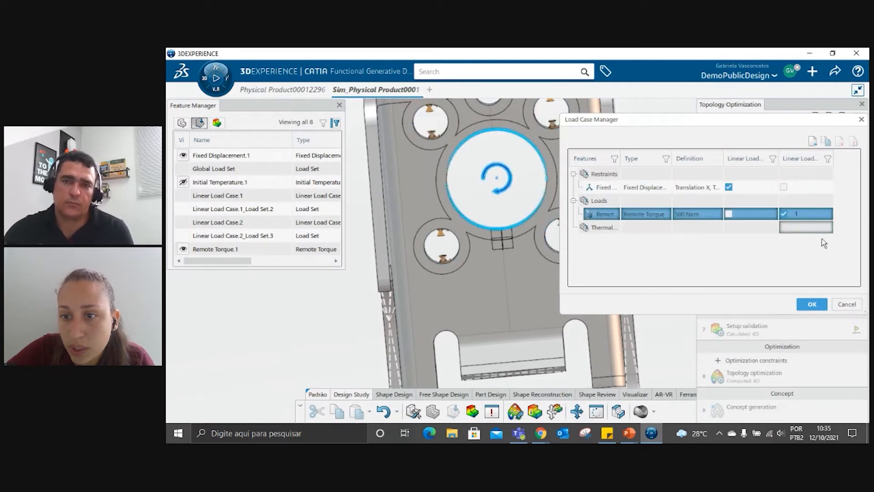
{"action": "left_click", "coordinate": [812, 308]}
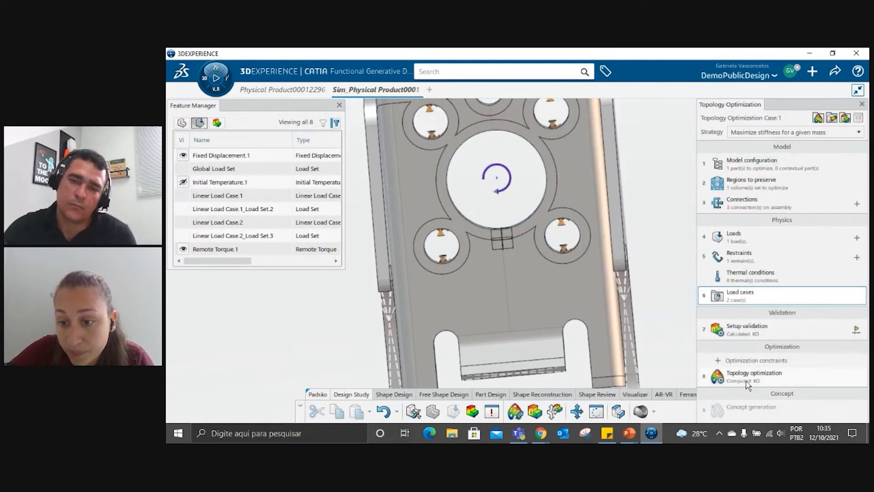
Step: Run the setup validation analysis on the bracket and dismiss its completion report
{"action": "left_click", "coordinate": [723, 336]}
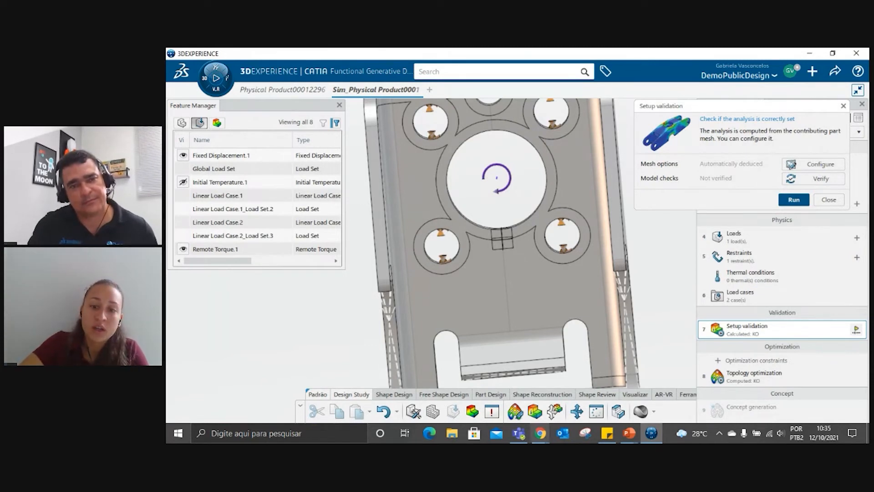
{"action": "left_click", "coordinate": [652, 352]}
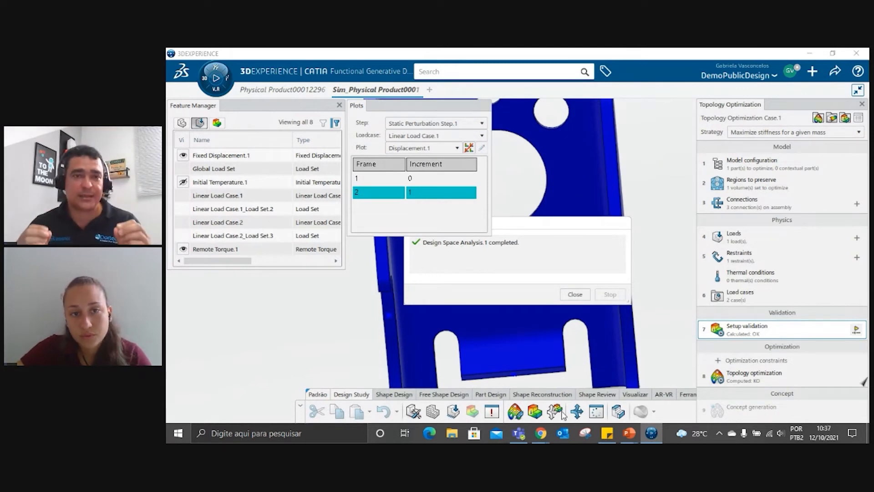
{"action": "left_click", "coordinate": [575, 294]}
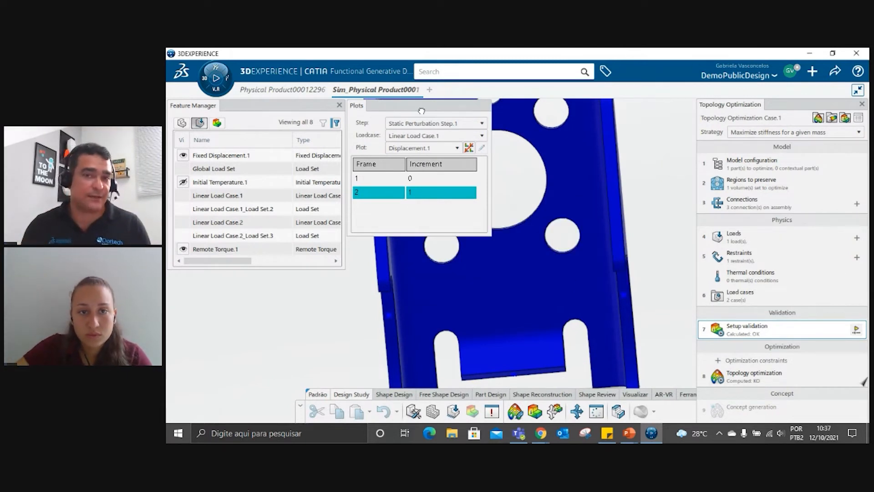
Step: Arrange the plot controls and feature list around the bracket, and examine the Displacement.1 plot for Linear Load Case.1
{"action": "left_click_drag", "start_coordinate": [420, 111], "coordinate": [734, 119]}
{"action": "scroll", "coordinate": [472, 264], "scroll_direction": "down", "scroll_amount": 5}
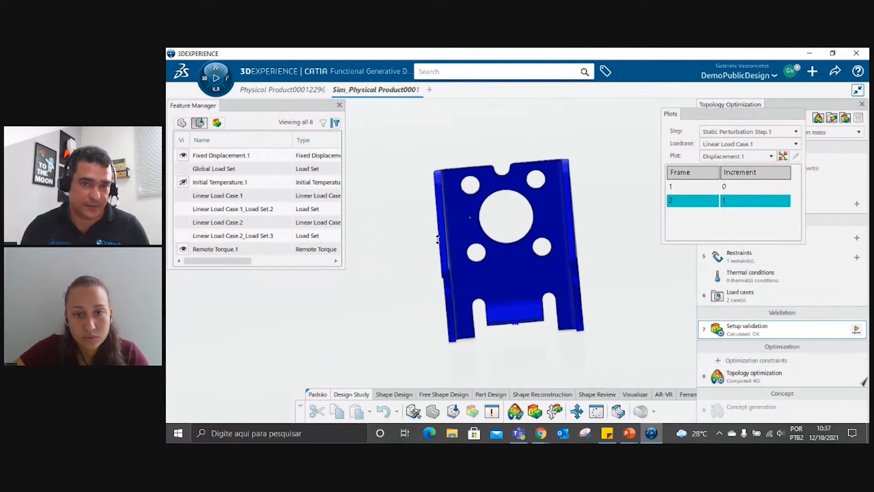
{"action": "middle_click_drag", "start_coordinate": [471, 264], "coordinate": [500, 180]}
{"action": "left_click_drag", "start_coordinate": [730, 116], "coordinate": [628, 131]}
{"action": "left_click_drag", "start_coordinate": [342, 140], "coordinate": [394, 141]}
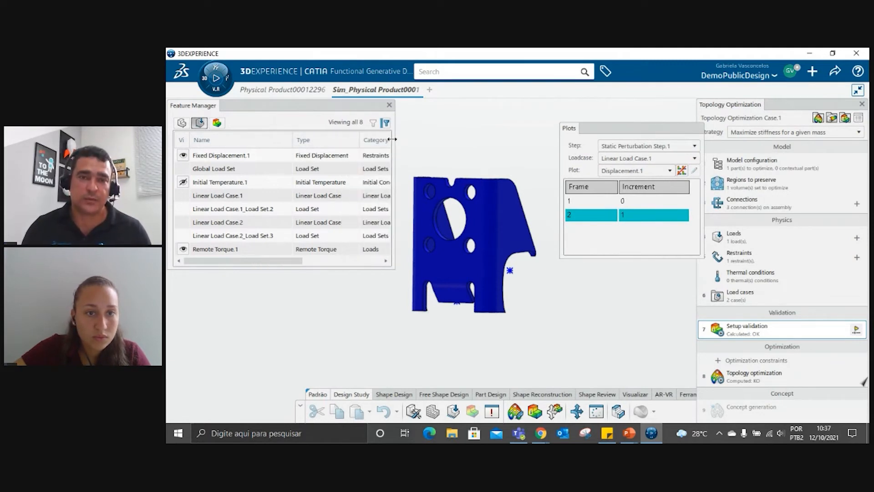
{"action": "left_click", "coordinate": [216, 124]}
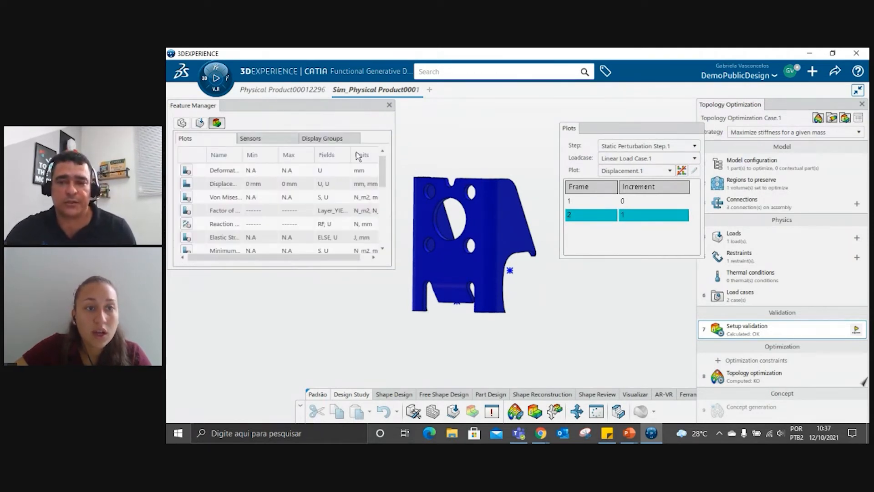
{"action": "left_click", "coordinate": [199, 123]}
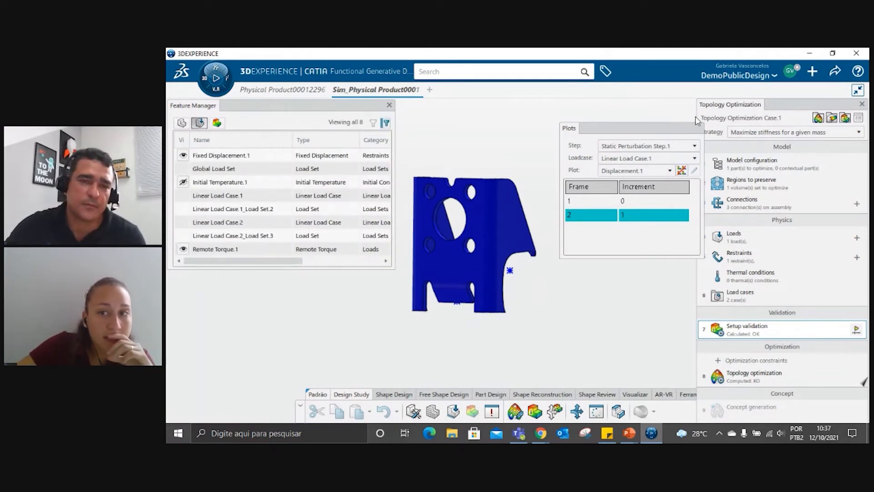
{"action": "left_click_drag", "start_coordinate": [654, 129], "coordinate": [645, 106]}
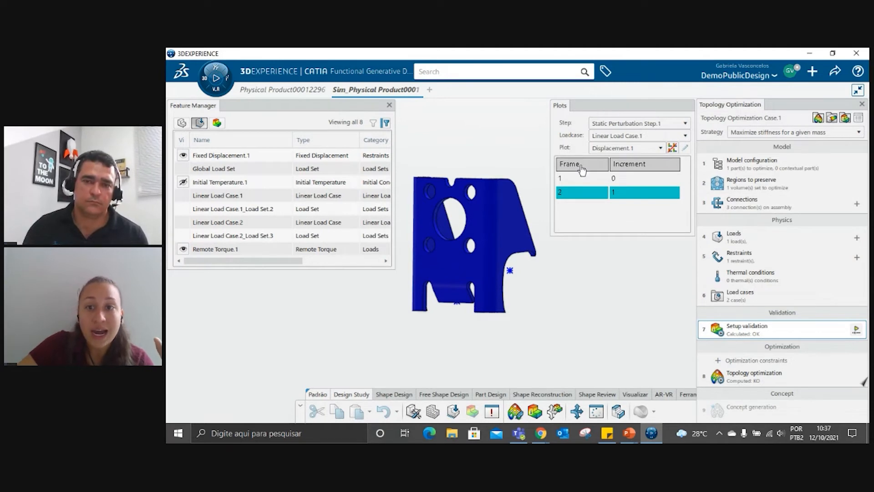
{"action": "left_click", "coordinate": [629, 137]}
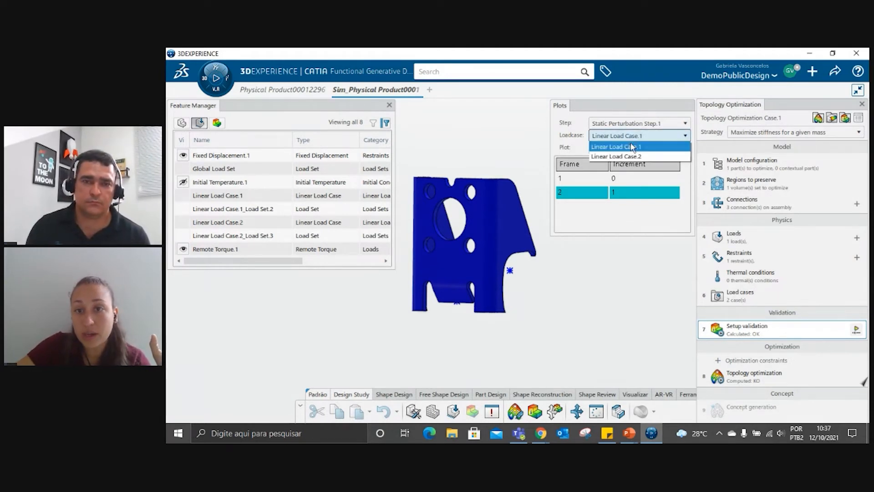
{"action": "left_click", "coordinate": [660, 146]}
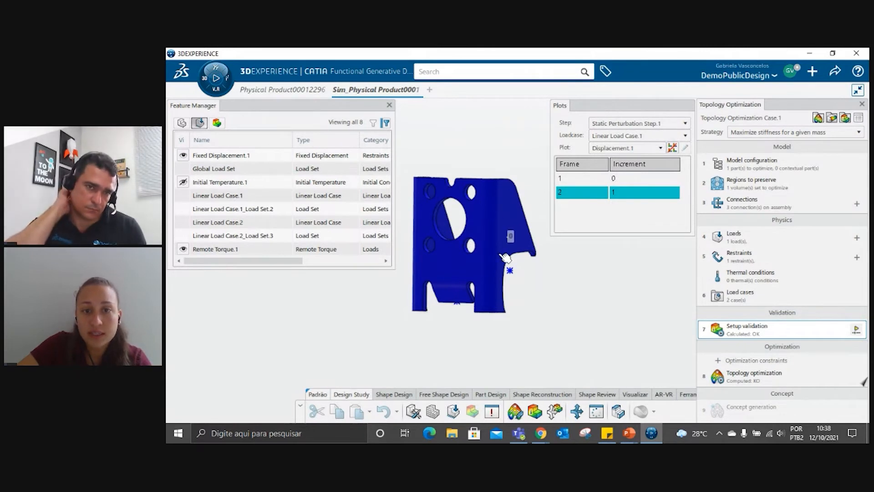
Step: Review the model connections and the loads and restraints list, and enlarge the list of result plots
{"action": "left_click", "coordinate": [182, 123]}
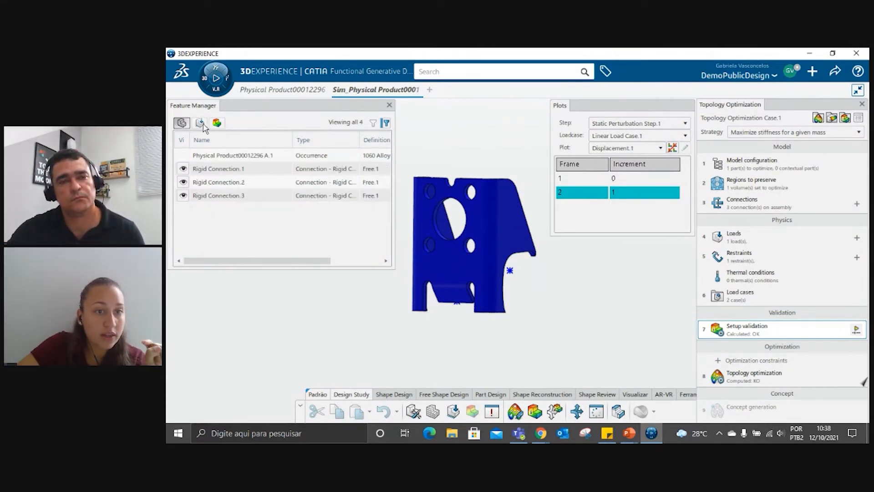
{"action": "left_click", "coordinate": [203, 124]}
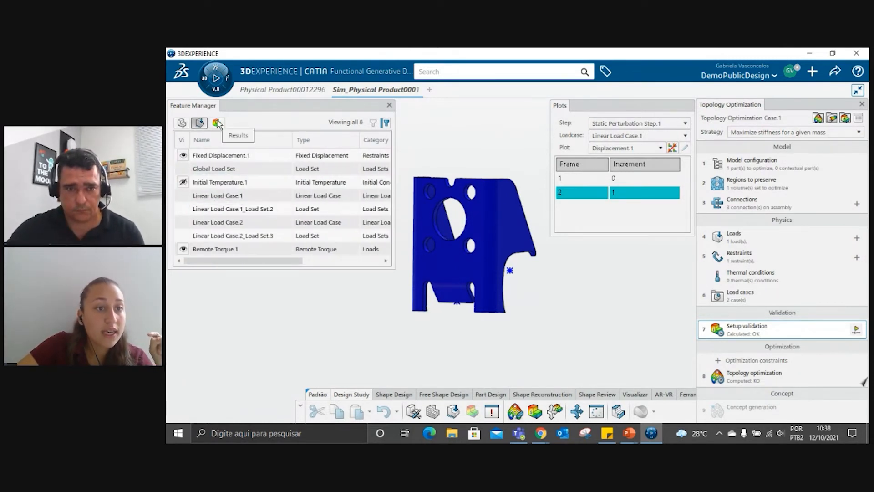
{"action": "left_click", "coordinate": [217, 123]}
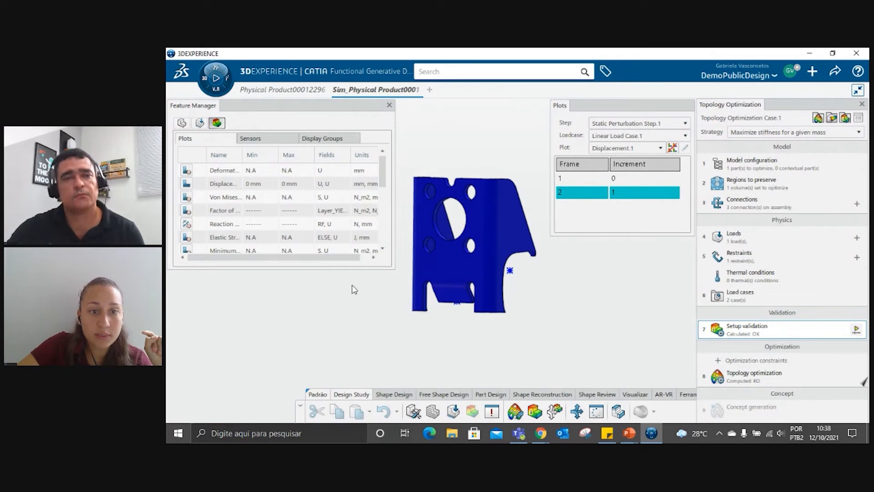
{"action": "left_click_drag", "start_coordinate": [342, 270], "coordinate": [341, 358]}
Step: Display the Von Mises Stress.1 plot and switch it to Linear Load Case.2 to examine the bracket's stress
{"action": "left_click", "coordinate": [612, 149]}
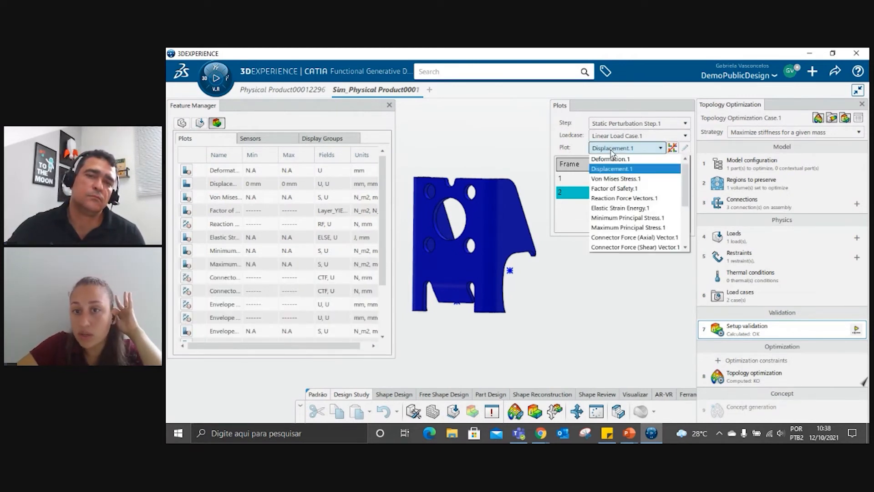
{"action": "left_click", "coordinate": [618, 171]}
{"action": "left_click", "coordinate": [628, 150]}
{"action": "left_click", "coordinate": [624, 179]}
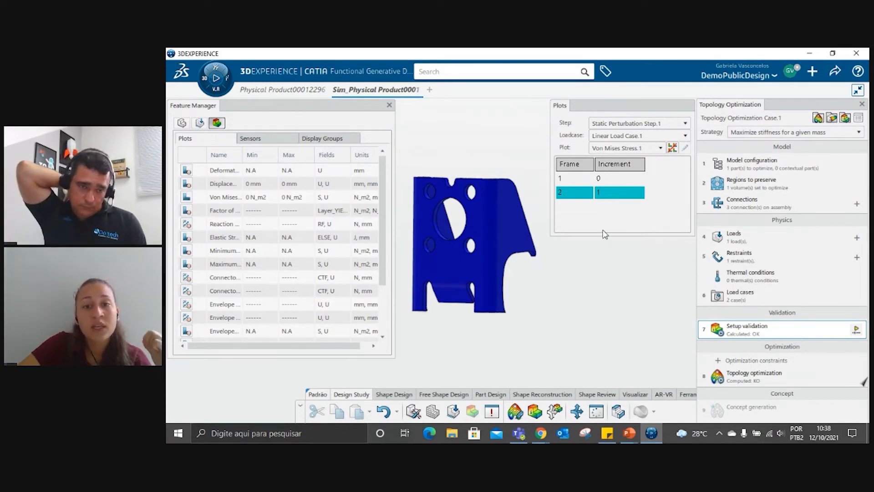
{"action": "left_click", "coordinate": [628, 136]}
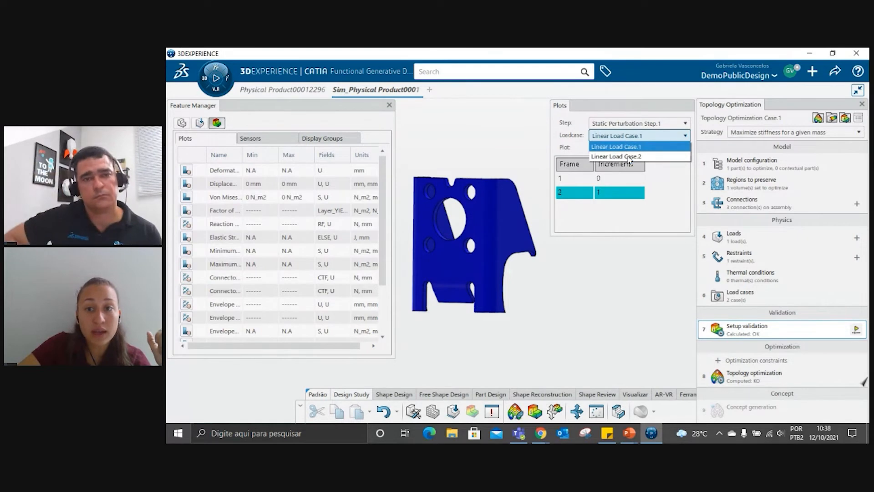
{"action": "left_click", "coordinate": [627, 156]}
{"action": "middle_click_drag", "start_coordinate": [425, 198], "coordinate": [451, 191]}
Step: Display the Displacement.1 plot for Linear Load Case.2 and inspect the deformed bracket
{"action": "left_click", "coordinate": [657, 148]}
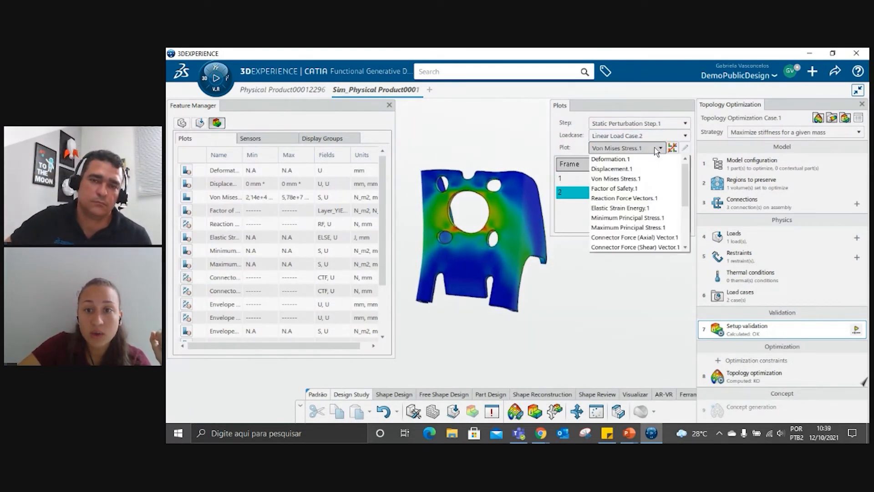
{"action": "left_click", "coordinate": [638, 168]}
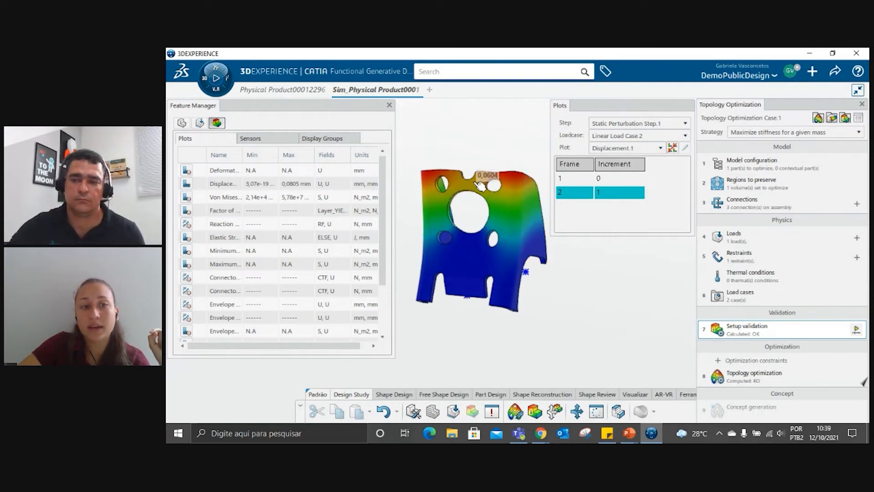
{"action": "middle_click_drag", "start_coordinate": [424, 233], "coordinate": [444, 187]}
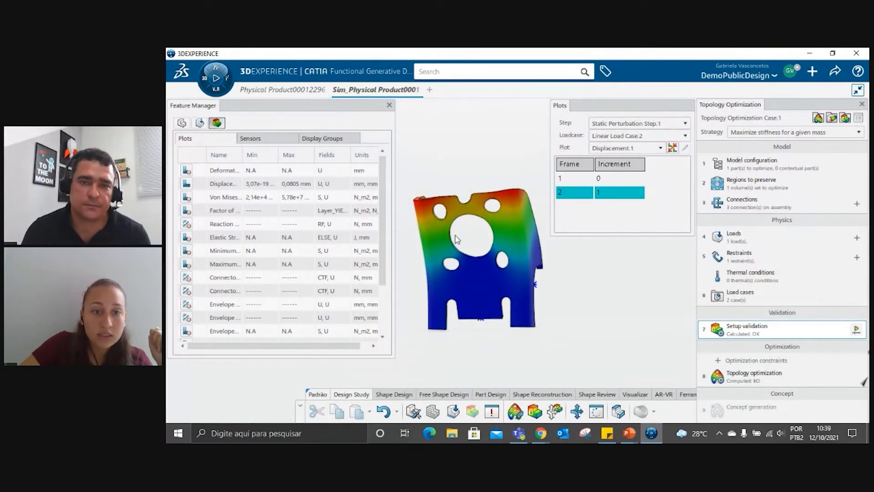
Step: Switch the Linear Load Case.2 result back to the Von Mises Stress.1 plot and inspect the stress around the bracket's holes and side flanges
{"action": "left_click", "coordinate": [278, 184]}
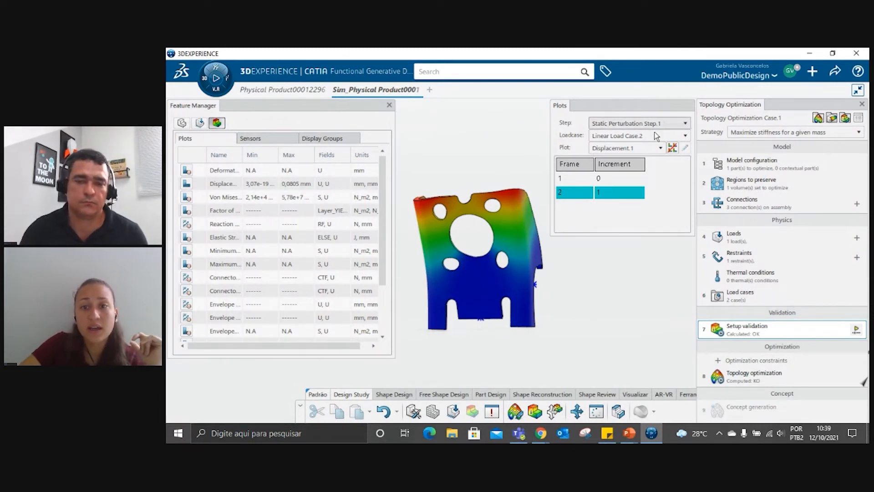
{"action": "left_click", "coordinate": [635, 148]}
{"action": "key", "text": "Return"}
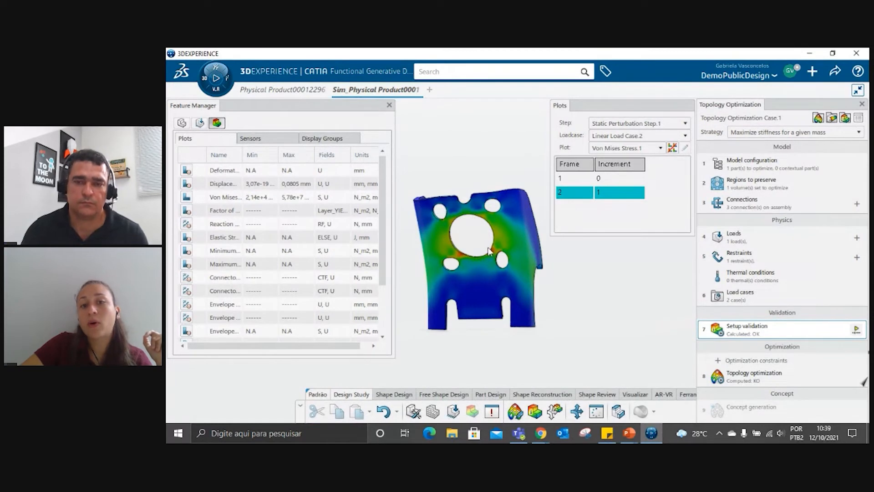
{"action": "mouse_move", "coordinate": [506, 230]}
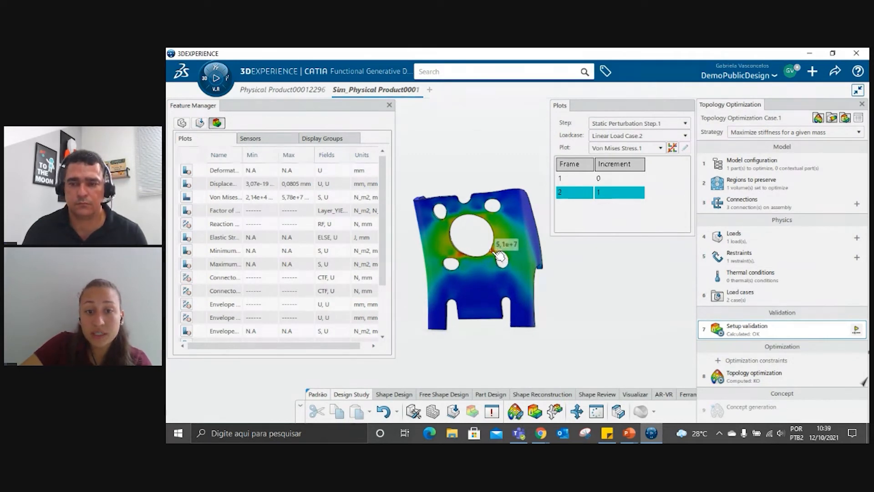
{"action": "scroll", "coordinate": [501, 258], "scroll_direction": "up", "scroll_amount": 5}
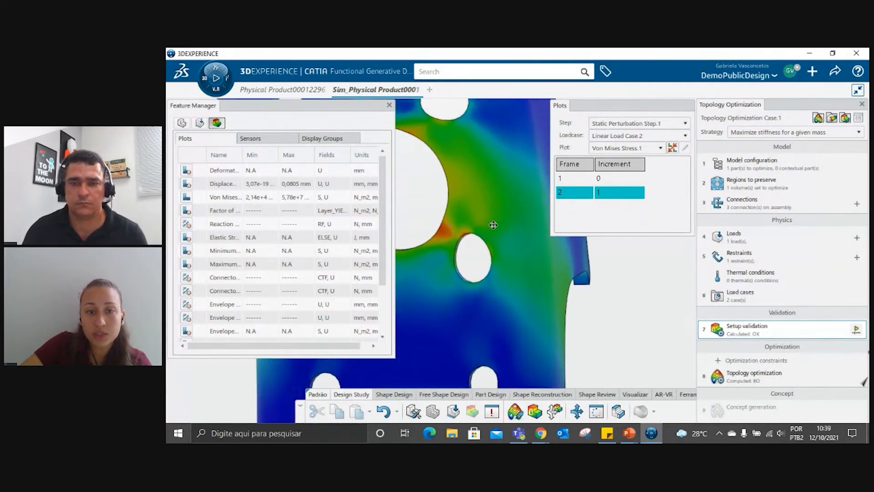
{"action": "middle_click_drag", "start_coordinate": [486, 179], "coordinate": [540, 279]}
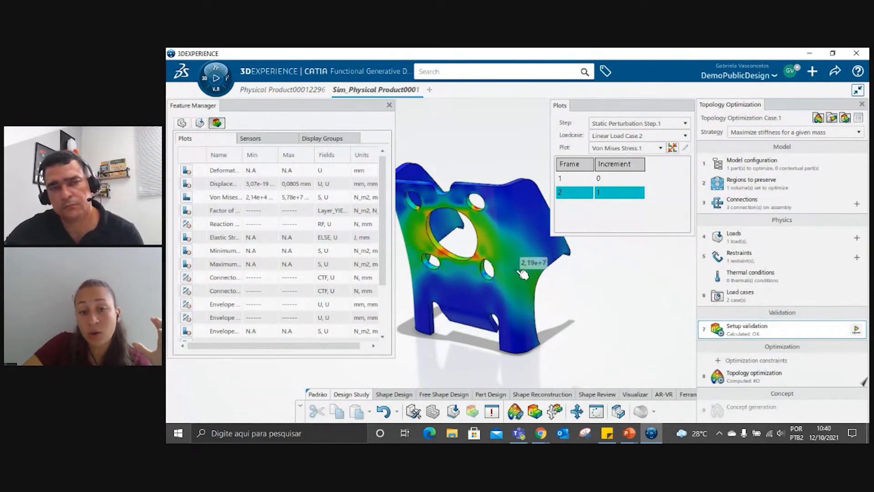
{"action": "middle_click_drag", "start_coordinate": [475, 268], "coordinate": [592, 258]}
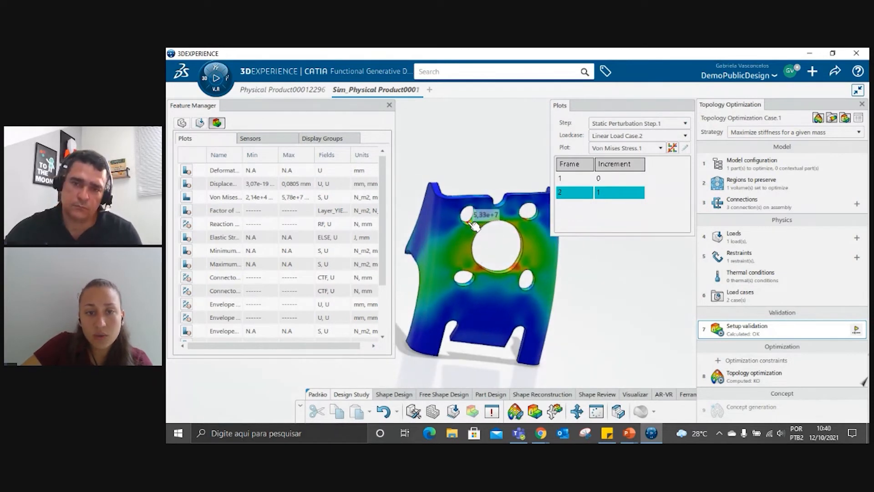
{"action": "middle_click_drag", "start_coordinate": [433, 273], "coordinate": [592, 330]}
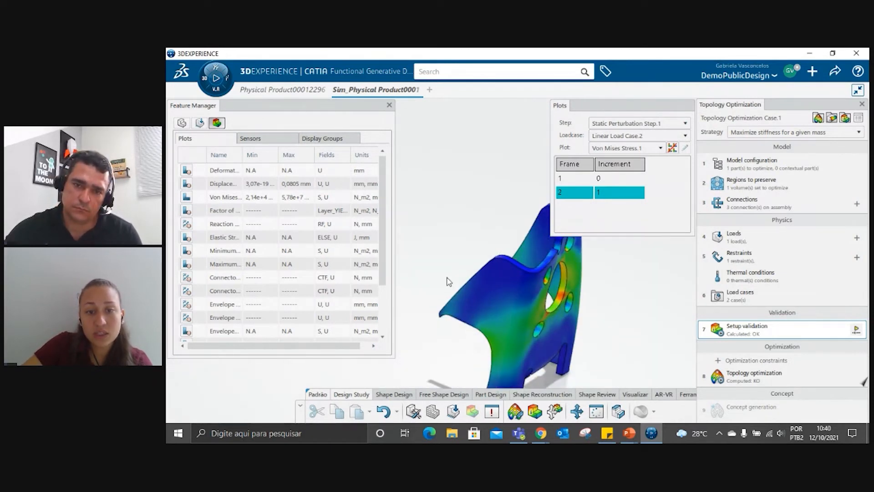
{"action": "middle_click_drag", "start_coordinate": [536, 326], "coordinate": [364, 269]}
{"action": "middle_click_drag", "start_coordinate": [492, 278], "coordinate": [494, 308]}
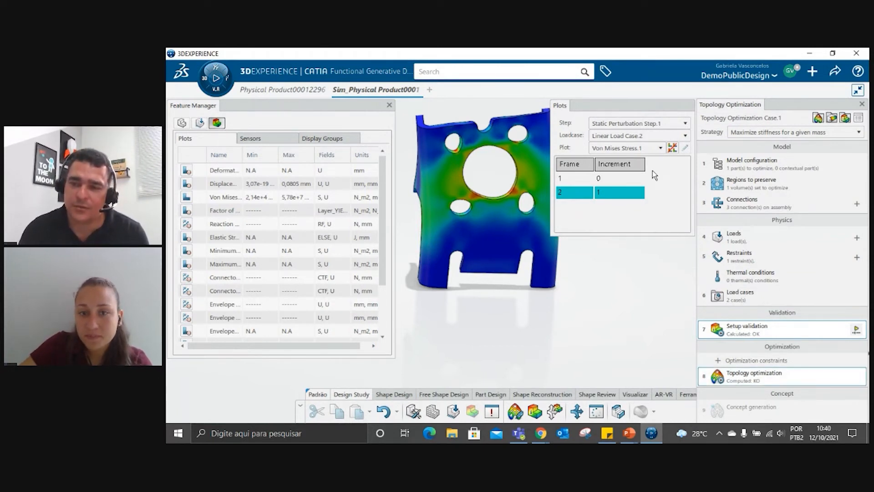
Step: Try to run the topology optimization with a 10 % mass constraint using Local Interactive, 4 cores and 60 cycles, and dismiss the diagnostics
{"action": "left_click", "coordinate": [737, 378]}
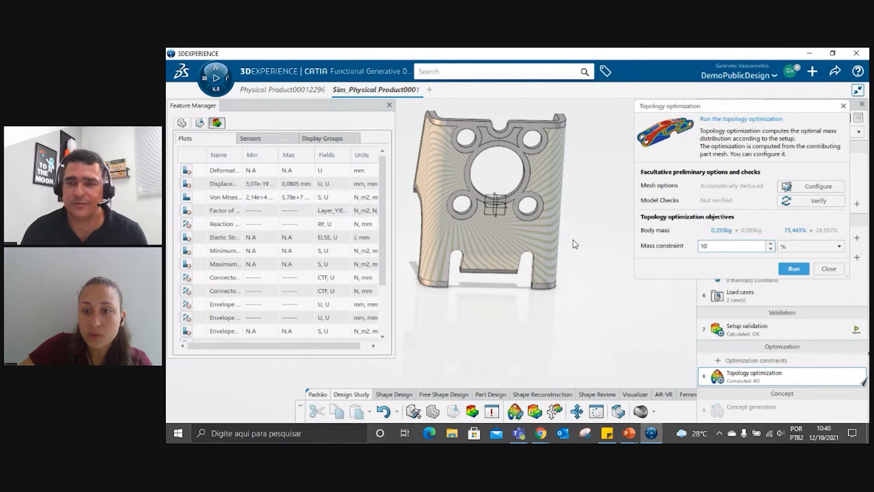
{"action": "left_click", "coordinate": [795, 269]}
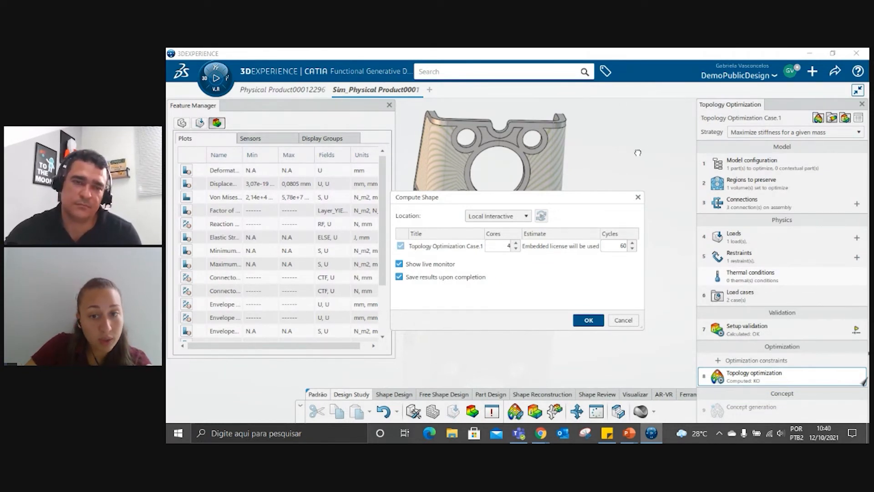
{"action": "left_click", "coordinate": [588, 321]}
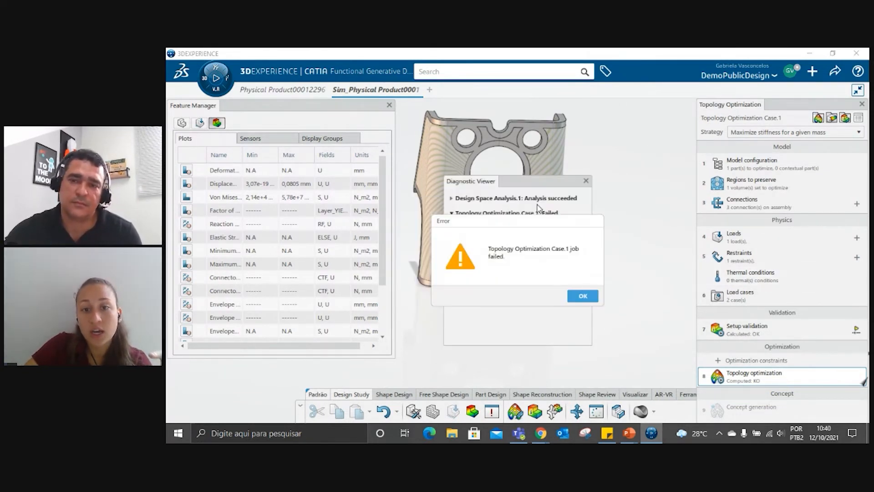
{"action": "left_click", "coordinate": [582, 296]}
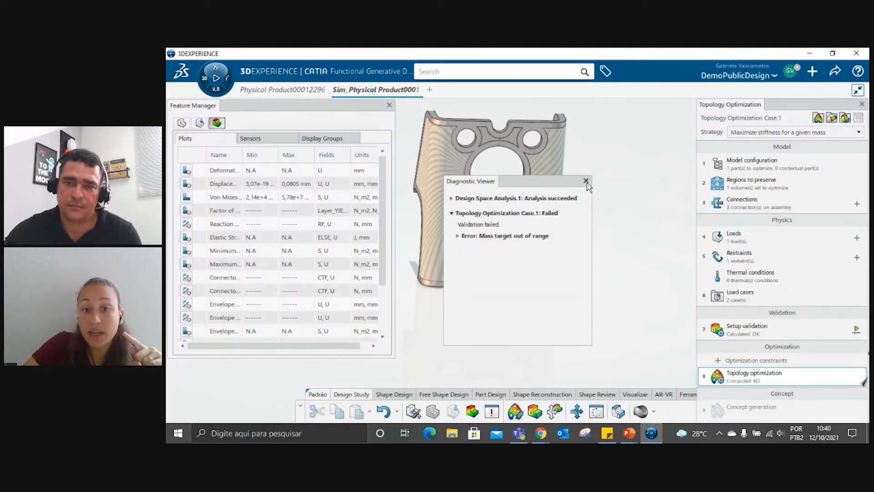
{"action": "left_click", "coordinate": [586, 182]}
{"action": "middle_click_drag", "start_coordinate": [555, 239], "coordinate": [576, 270]}
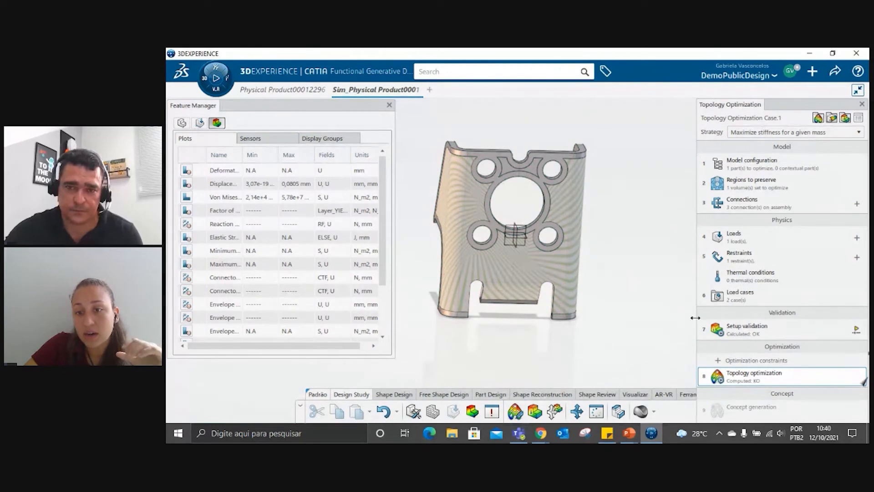
Step: Rerun the topology optimization with a 50 % mass constraint using Local Interactive, 4 cores and 60 cycles, and close the monitor once the job completes
{"action": "double_click", "coordinate": [740, 381]}
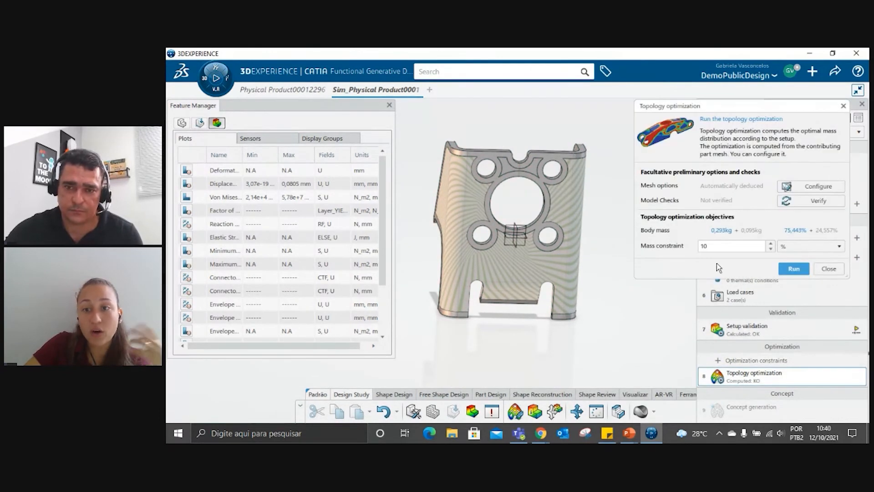
{"action": "left_click", "coordinate": [793, 269]}
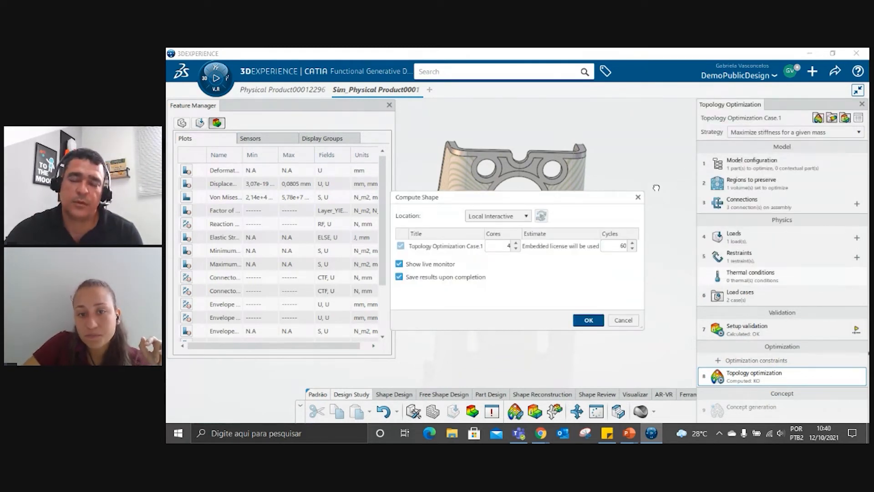
{"action": "left_click", "coordinate": [599, 318]}
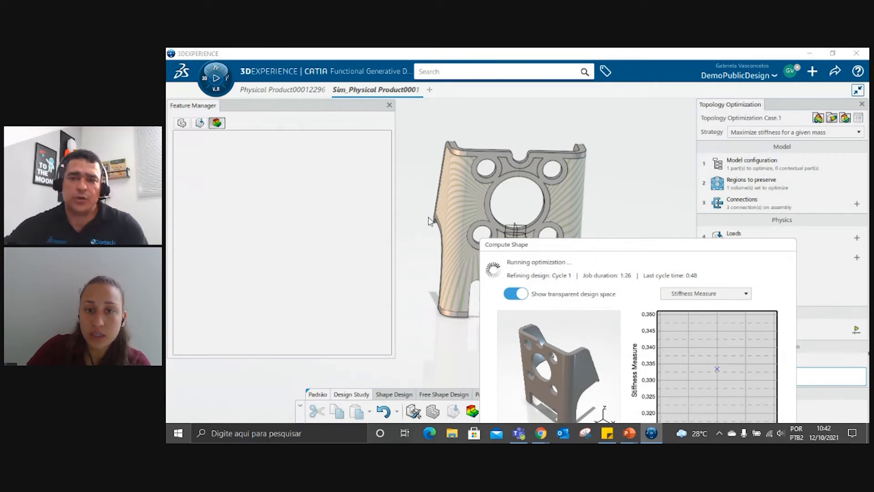
{"action": "left_click_drag", "start_coordinate": [573, 242], "coordinate": [597, 145]}
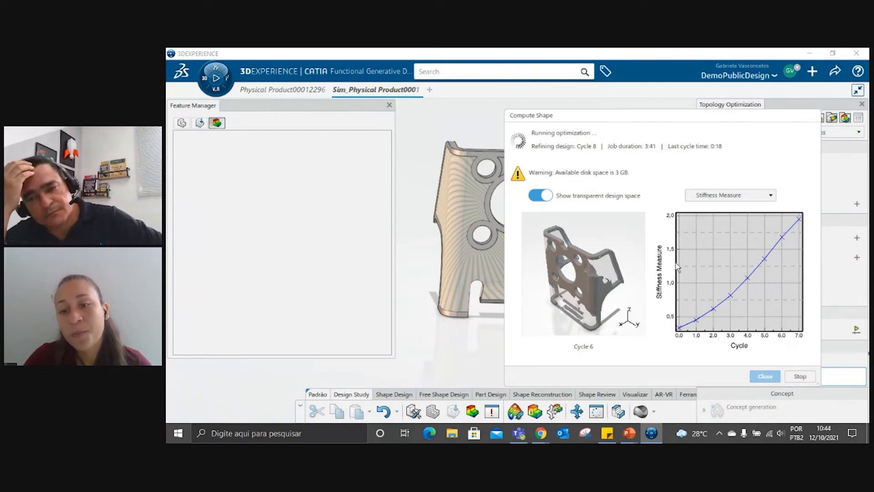
{"action": "mouse_move", "coordinate": [718, 311]}
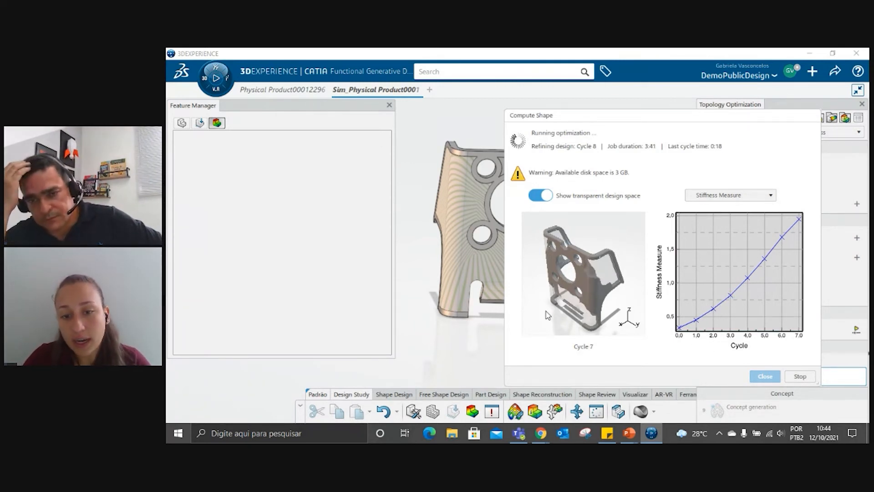
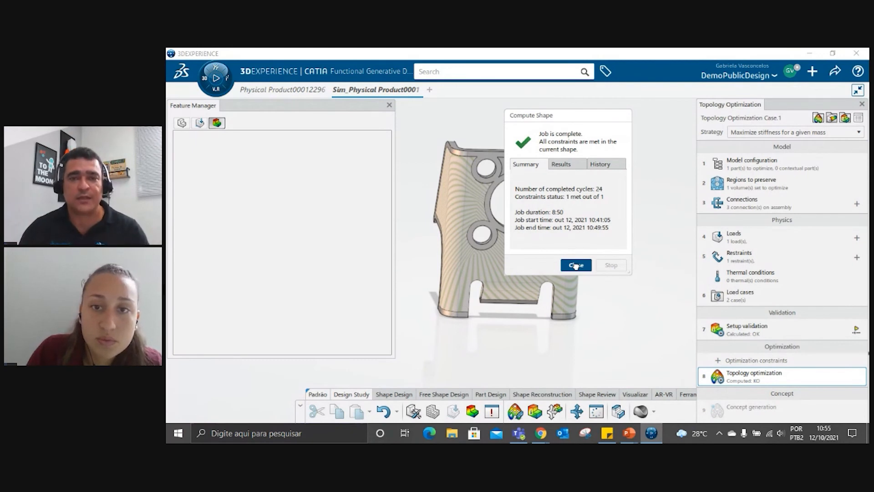
{"action": "left_click", "coordinate": [576, 265]}
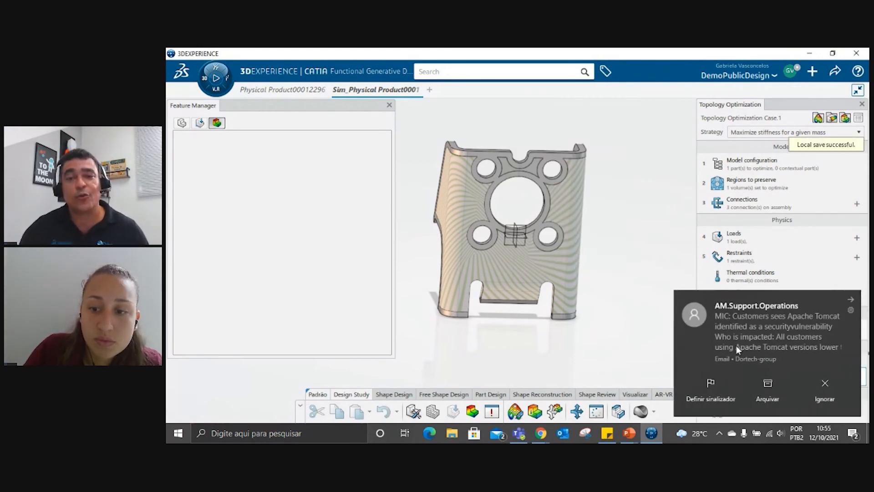
{"action": "left_click", "coordinate": [850, 300]}
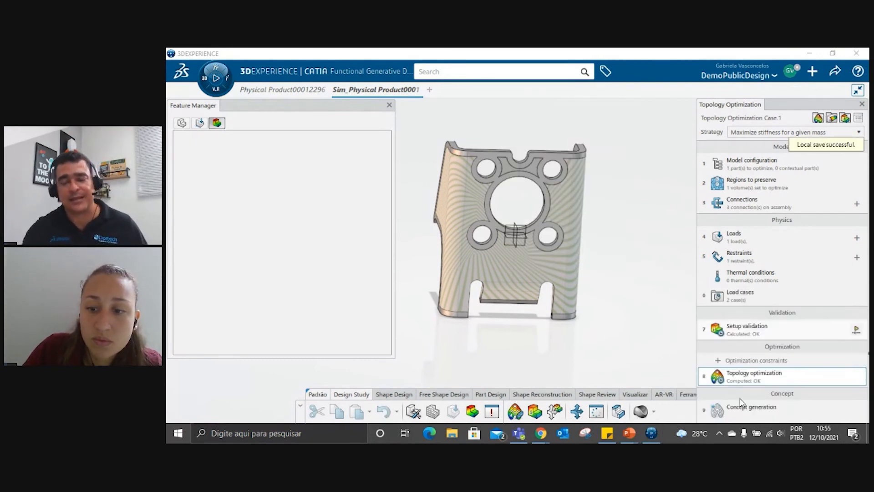
{"action": "left_click", "coordinate": [851, 301]}
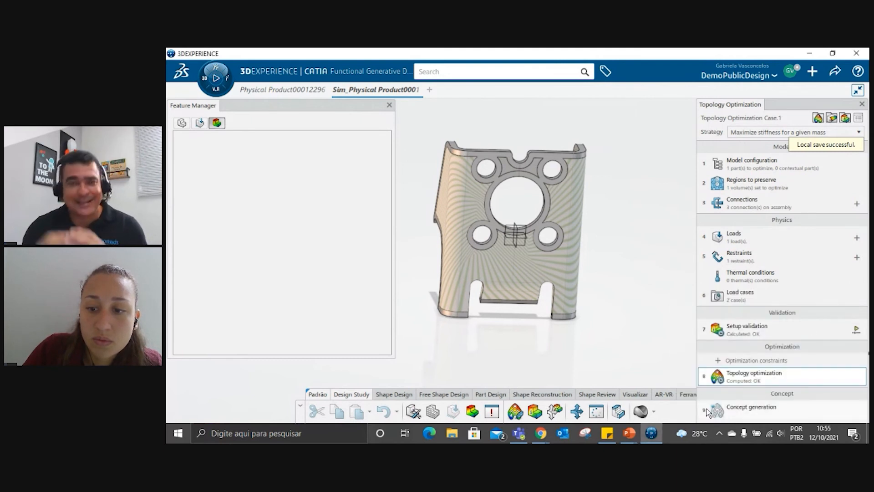
Step: Open the concept generation settings and arrange them and the plot controls clear of the bracket
{"action": "left_click", "coordinate": [749, 410]}
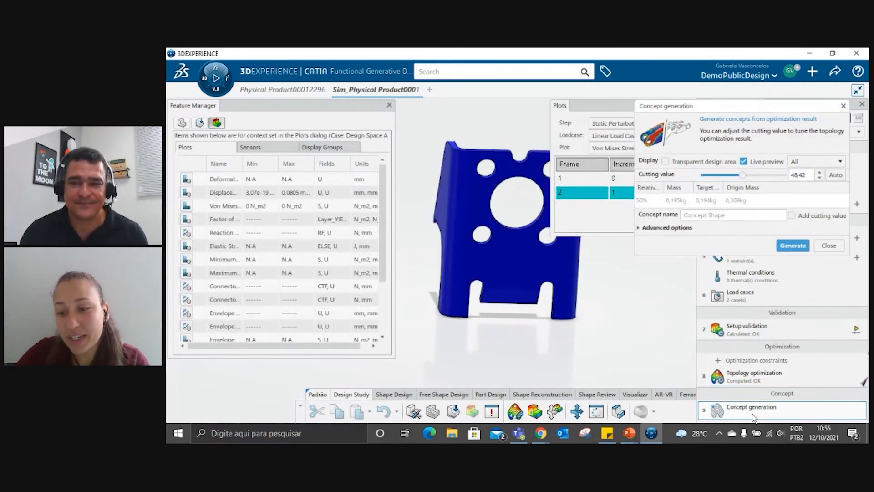
{"action": "left_click_drag", "start_coordinate": [604, 109], "coordinate": [249, 215]}
{"action": "middle_click_drag", "start_coordinate": [507, 224], "coordinate": [478, 214]}
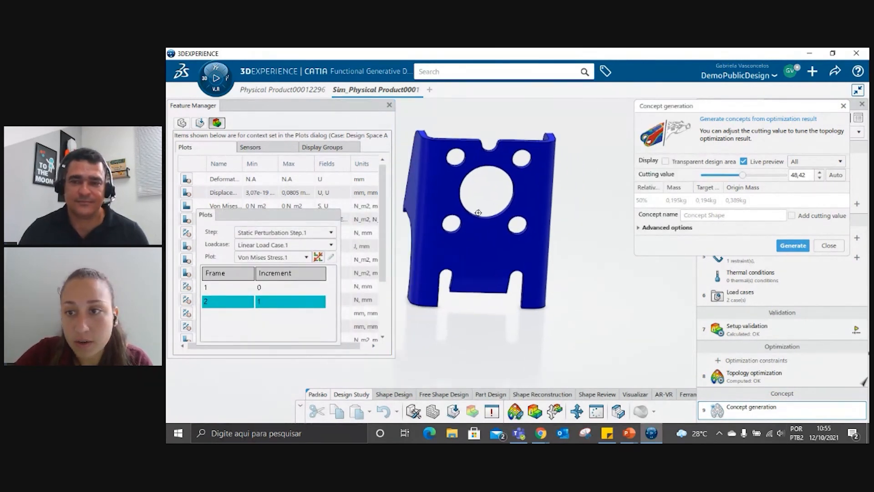
{"action": "left_click_drag", "start_coordinate": [698, 102], "coordinate": [651, 125]}
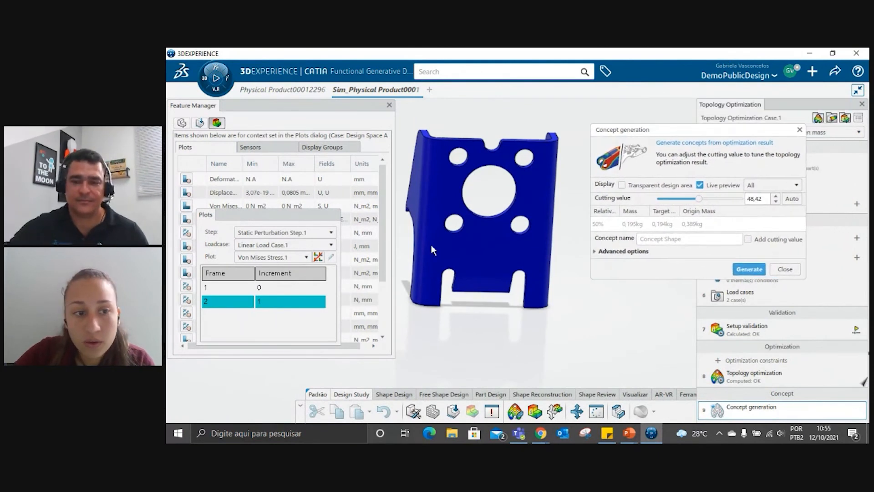
Step: Compare the bracket's Von Mises Stress.1 plot for Linear Load Case.2 and Linear Load Case.1
{"action": "left_click", "coordinate": [299, 245]}
{"action": "left_click", "coordinate": [300, 266]}
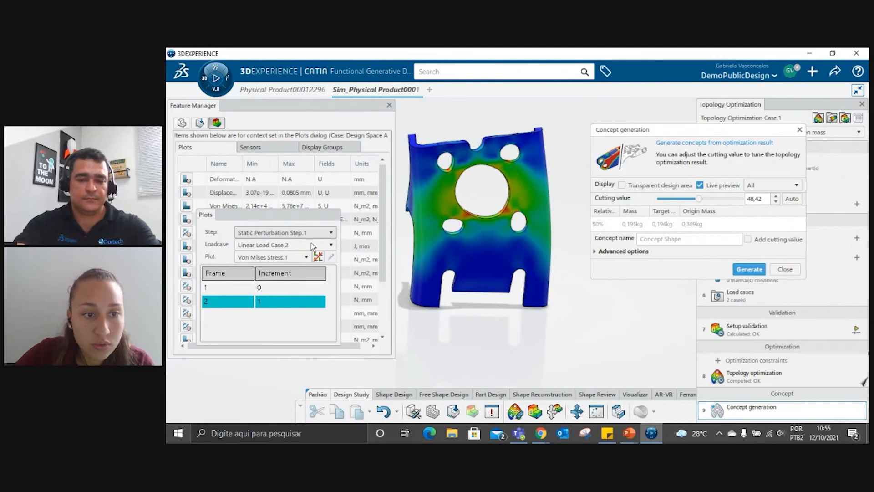
{"action": "left_click", "coordinate": [305, 245]}
{"action": "left_click", "coordinate": [315, 260]}
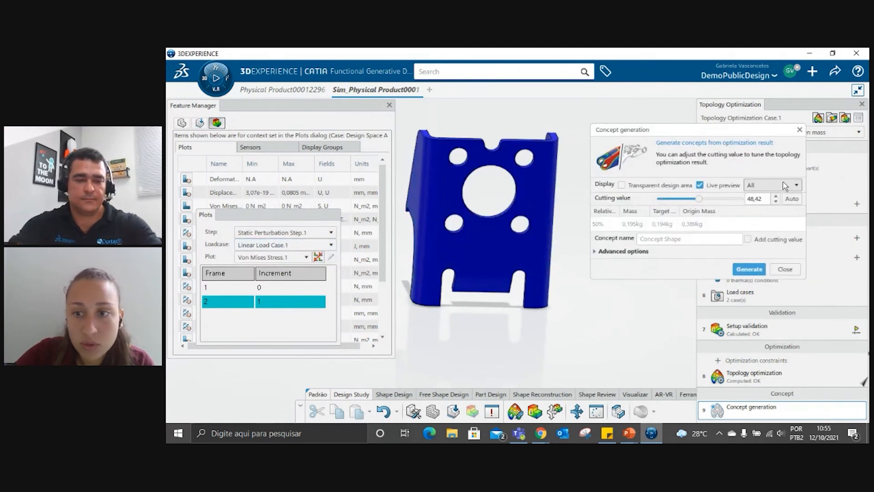
Step: Show the transparent design area, try cutting values of 73 and 100 with the Linear Load Case.2 plot, and close concept generation
{"action": "left_click", "coordinate": [622, 184]}
{"action": "left_click_drag", "start_coordinate": [691, 202], "coordinate": [718, 199]}
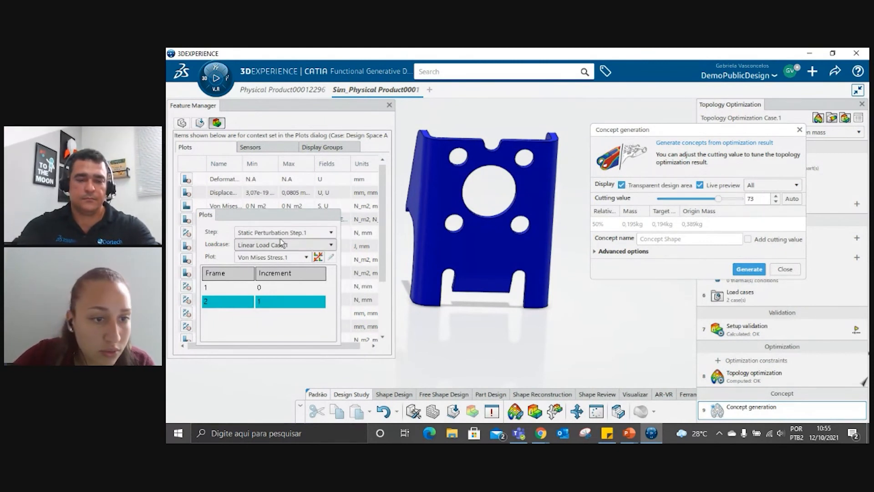
{"action": "left_click", "coordinate": [290, 246]}
{"action": "left_click", "coordinate": [296, 266]}
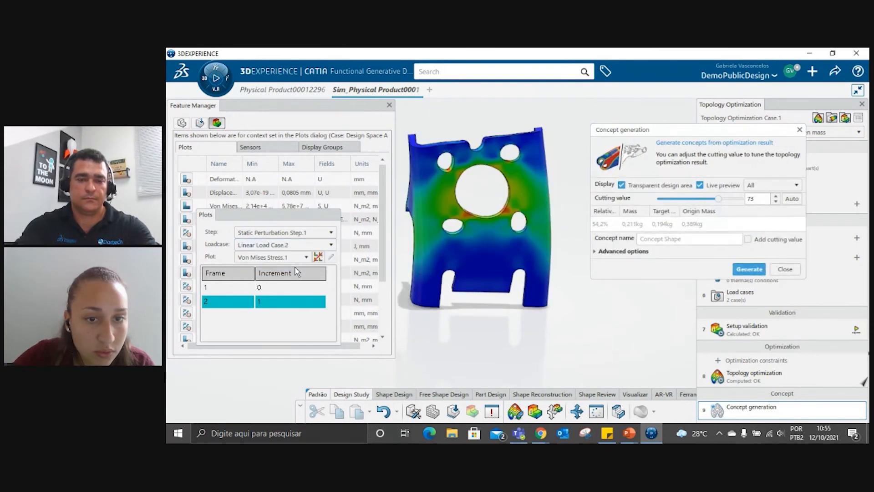
{"action": "left_click_drag", "start_coordinate": [718, 200], "coordinate": [749, 199]}
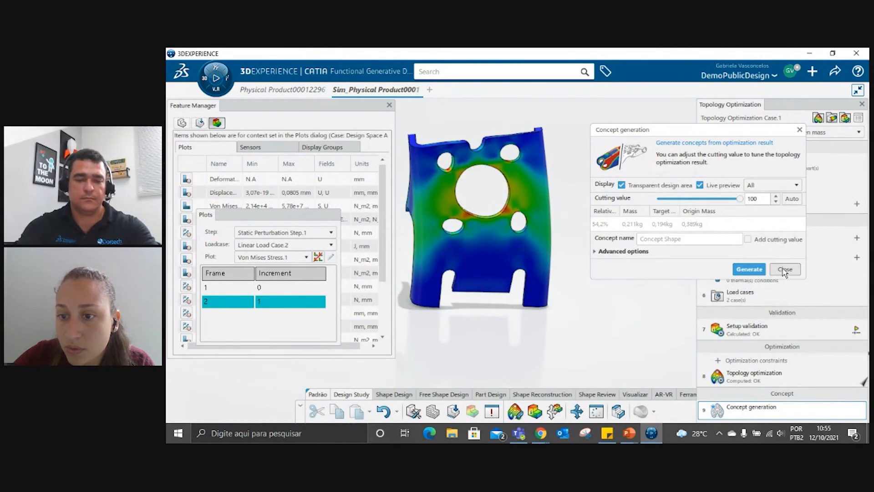
{"action": "left_click", "coordinate": [800, 130]}
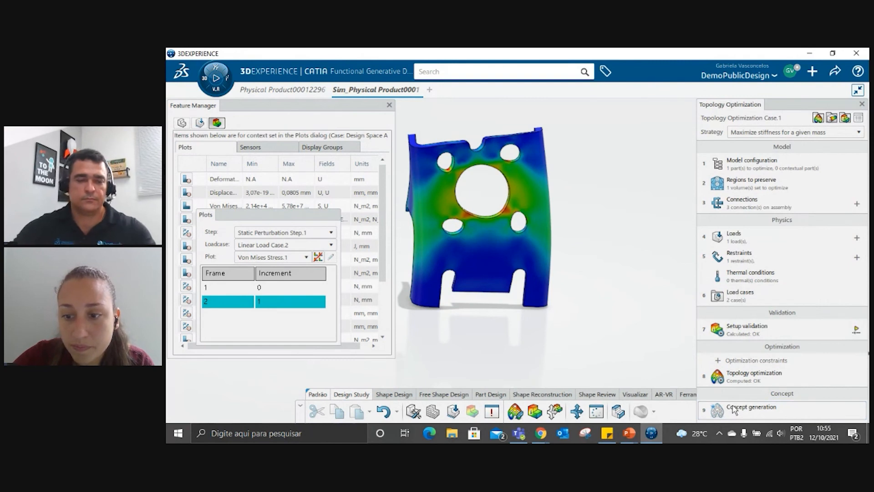
Step: Reopen concept generation on the Density Level.1 plot, apply the automatic cutting value, and inspect the optimized bracket beside the plot controls
{"action": "left_click", "coordinate": [750, 412]}
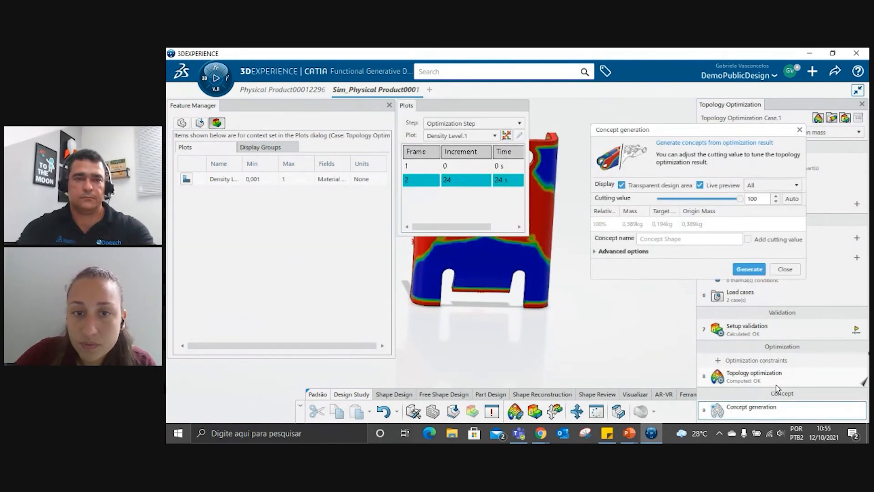
{"action": "left_click_drag", "start_coordinate": [494, 109], "coordinate": [346, 161]}
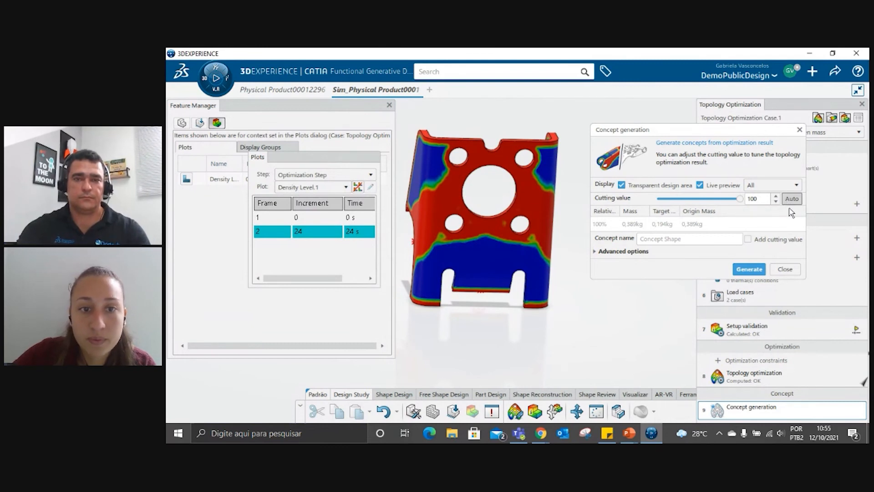
{"action": "left_click", "coordinate": [792, 200]}
{"action": "middle_click_drag", "start_coordinate": [484, 291], "coordinate": [505, 260]}
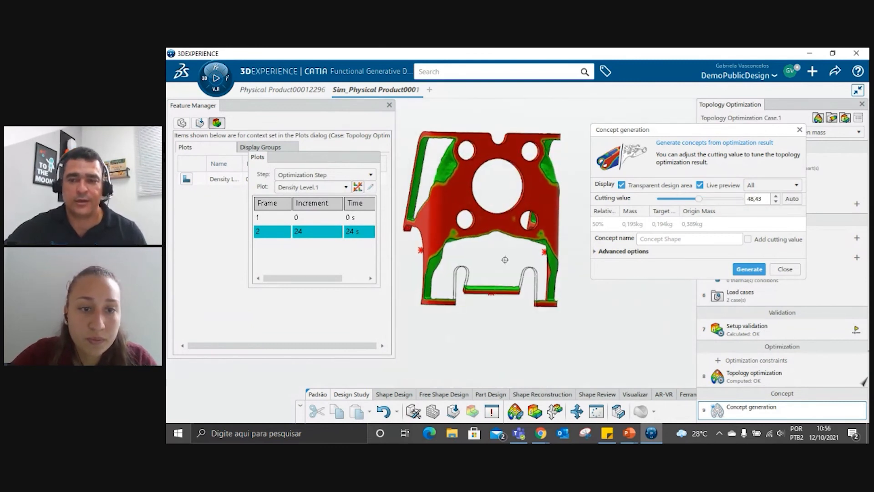
{"action": "left_click_drag", "start_coordinate": [319, 167], "coordinate": [263, 163]}
{"action": "mouse_move", "coordinate": [474, 259]}
{"action": "middle_mouse_down"}
{"action": "mouse_move", "coordinate": [517, 278]}
{"action": "mouse_move", "coordinate": [487, 262]}
{"action": "middle_mouse_up"}
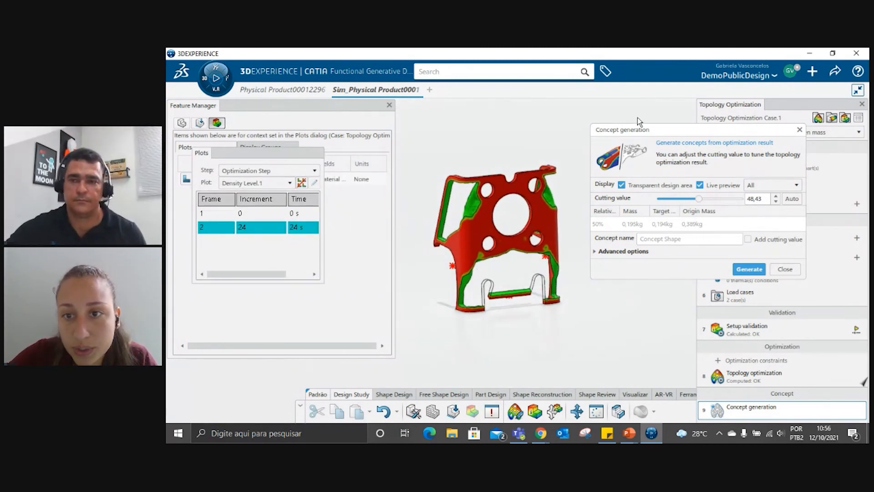
Step: Move the concept generation settings clear of the bracket and inspect the optimized preview, including its lower bar and feet, from several angles
{"action": "left_click_drag", "start_coordinate": [647, 133], "coordinate": [662, 140]}
{"action": "scroll", "coordinate": [498, 214], "scroll_direction": "up", "scroll_amount": 3}
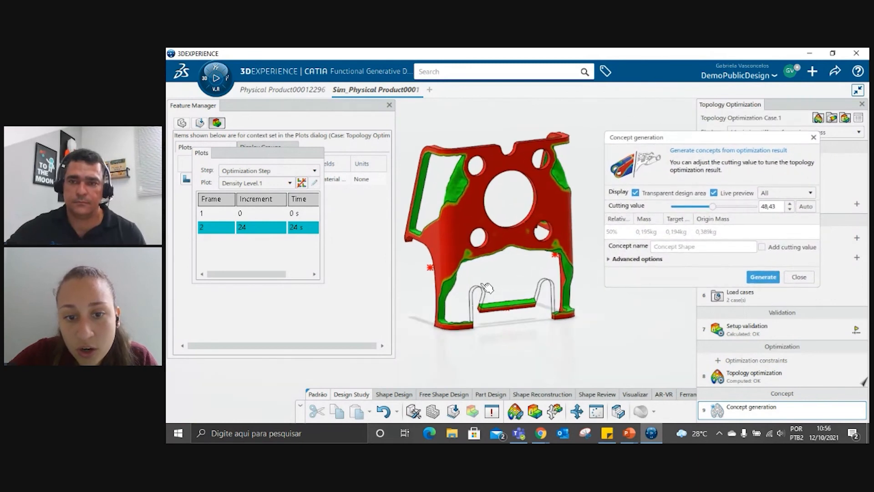
{"action": "middle_click_drag", "start_coordinate": [498, 215], "coordinate": [502, 178]}
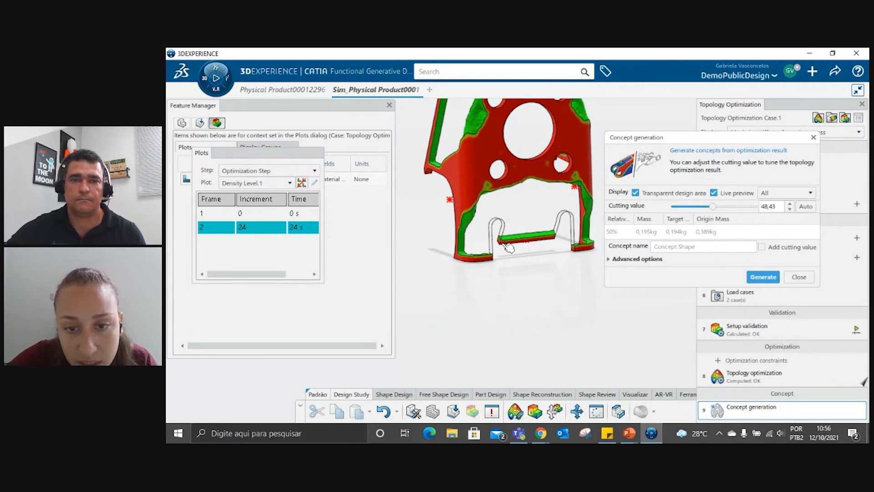
{"action": "scroll", "coordinate": [476, 211], "scroll_direction": "down", "scroll_amount": 3}
{"action": "middle_click_drag", "start_coordinate": [476, 212], "coordinate": [505, 210]}
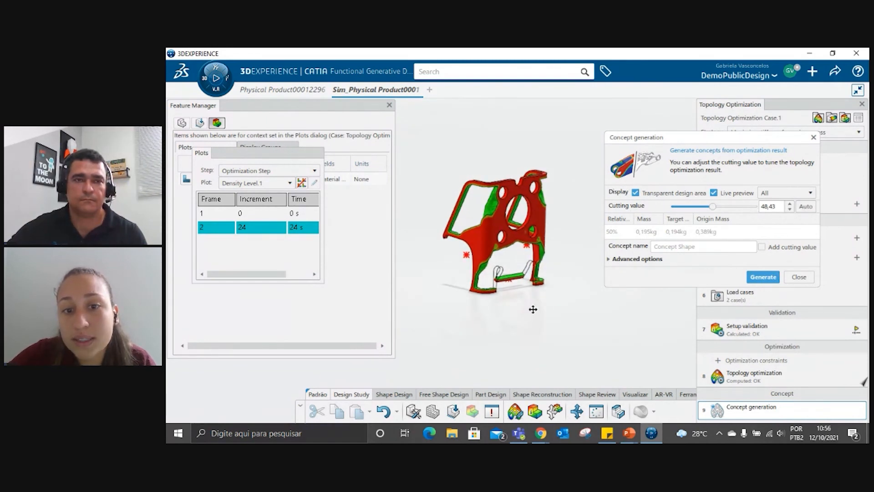
{"action": "middle_click_drag", "start_coordinate": [531, 310], "coordinate": [548, 299]}
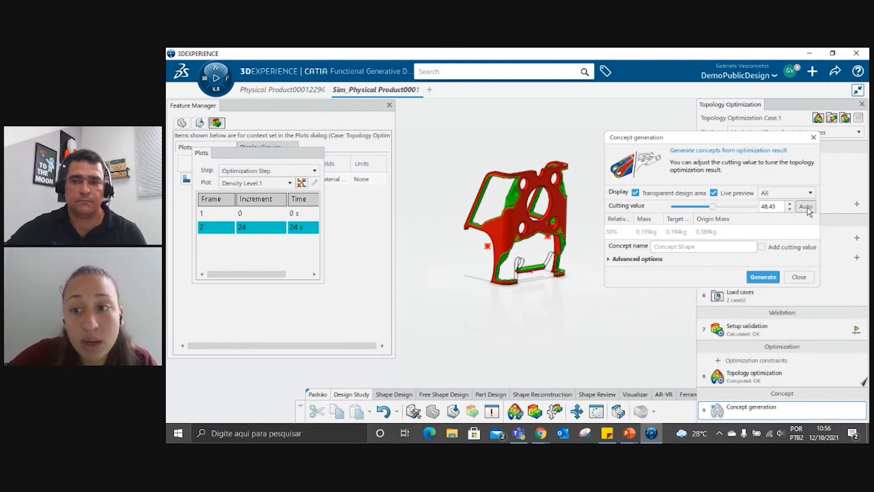
{"action": "middle_click_drag", "start_coordinate": [532, 177], "coordinate": [506, 182]}
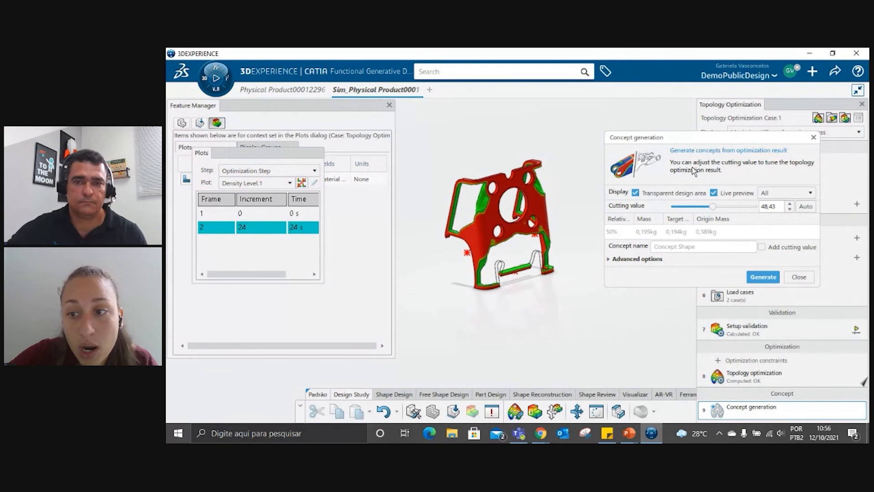
Step: Raise the concept's cutting value to 100 and bring it back down to 99
{"action": "left_click", "coordinate": [789, 204]}
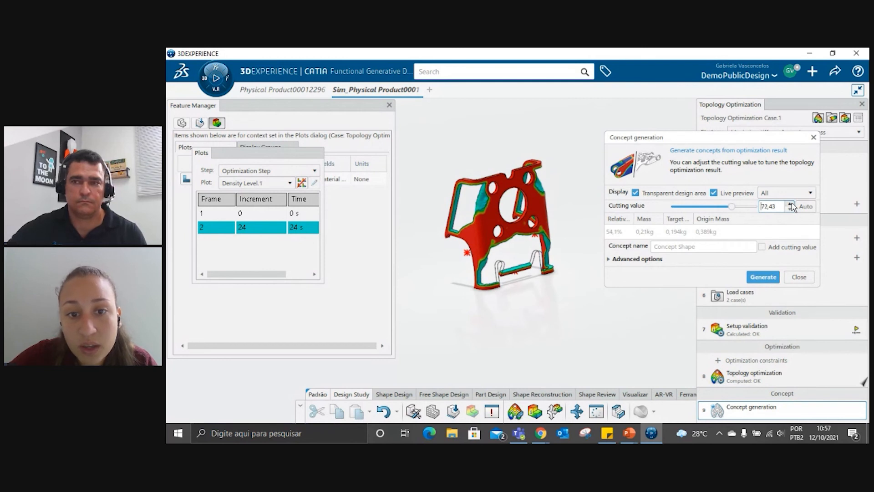
{"action": "left_click", "coordinate": [791, 204]}
{"action": "left_click", "coordinate": [792, 204]}
{"action": "left_click", "coordinate": [792, 204]}
{"action": "left_click", "coordinate": [791, 204]}
{"action": "left_click", "coordinate": [792, 204]}
{"action": "left_click", "coordinate": [791, 204]}
{"action": "left_click", "coordinate": [792, 204]}
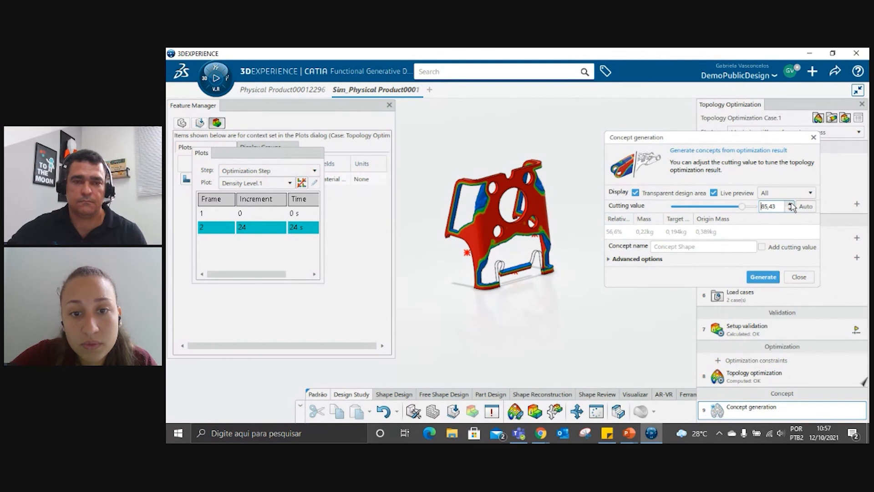
{"action": "left_click", "coordinate": [791, 204]}
{"action": "left_click", "coordinate": [792, 204]}
{"action": "left_click", "coordinate": [791, 204]}
{"action": "left_click", "coordinate": [792, 204]}
{"action": "left_click", "coordinate": [791, 204]}
{"action": "left_click", "coordinate": [792, 204]}
{"action": "left_click", "coordinate": [792, 204]}
{"action": "left_click", "coordinate": [791, 204]}
{"action": "left_click", "coordinate": [792, 204]}
{"action": "left_click", "coordinate": [792, 204]}
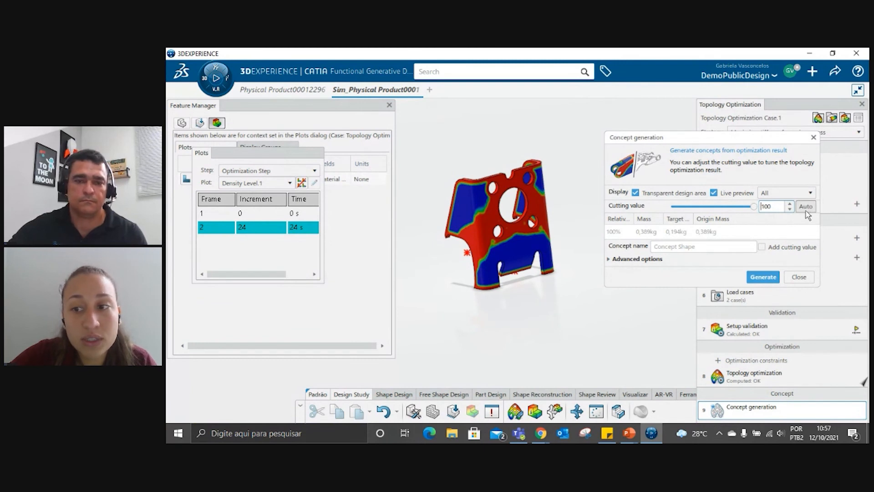
{"action": "left_click", "coordinate": [790, 209]}
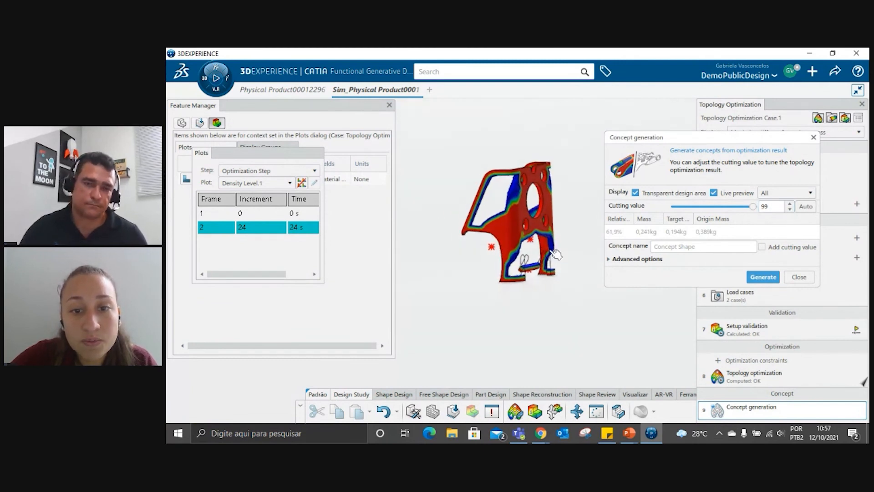
Step: Generate the concept shape from the optimization result and finish concept generation
{"action": "scroll", "coordinate": [486, 185], "scroll_direction": "up", "scroll_amount": 3}
{"action": "middle_click_drag", "start_coordinate": [486, 185], "coordinate": [483, 234]}
{"action": "left_click", "coordinate": [763, 277]}
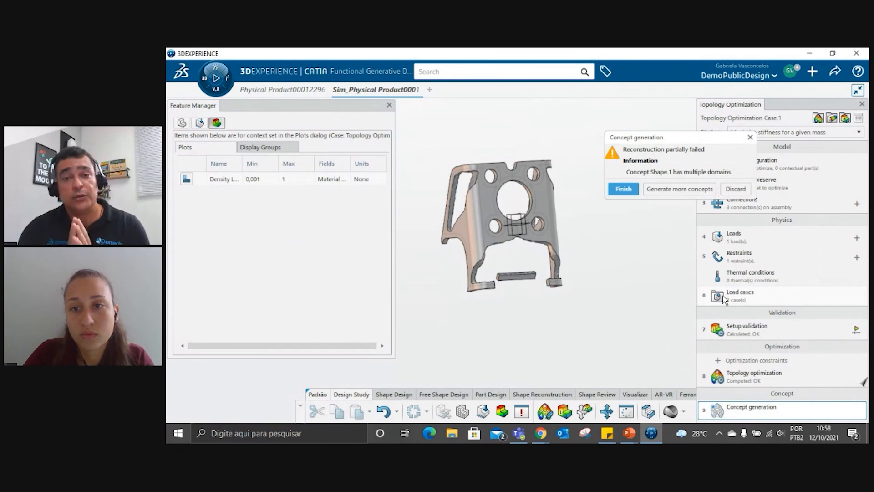
{"action": "left_click", "coordinate": [624, 189]}
Step: Inspect the generated concept shape from the side in the simulation
{"action": "middle_click_drag", "start_coordinate": [554, 253], "coordinate": [588, 278]}
{"action": "middle_click_drag", "start_coordinate": [532, 320], "coordinate": [554, 309]}
{"action": "right_click", "coordinate": [554, 309]}
{"action": "left_click", "coordinate": [631, 214]}
{"action": "middle_click_drag", "start_coordinate": [608, 250], "coordinate": [546, 195]}
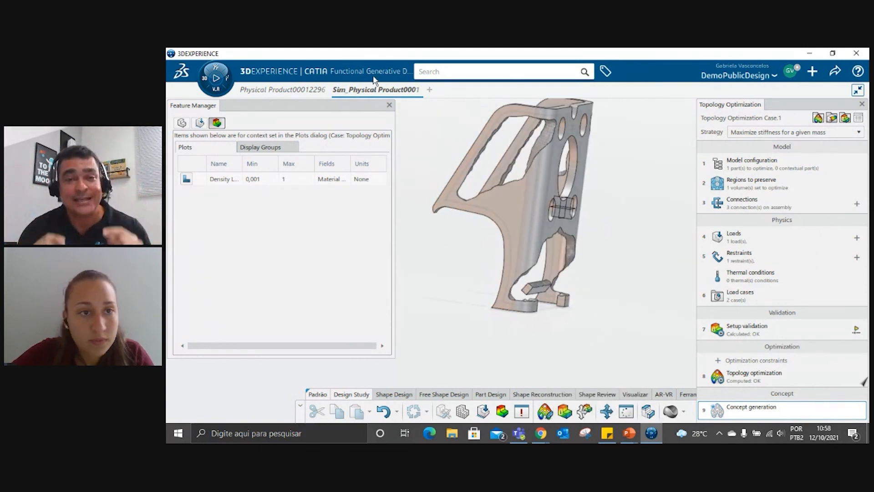
Step: Switch to the Physical Product00012296 model and collapse Partitions.1 in its specification tree
{"action": "left_click", "coordinate": [276, 91]}
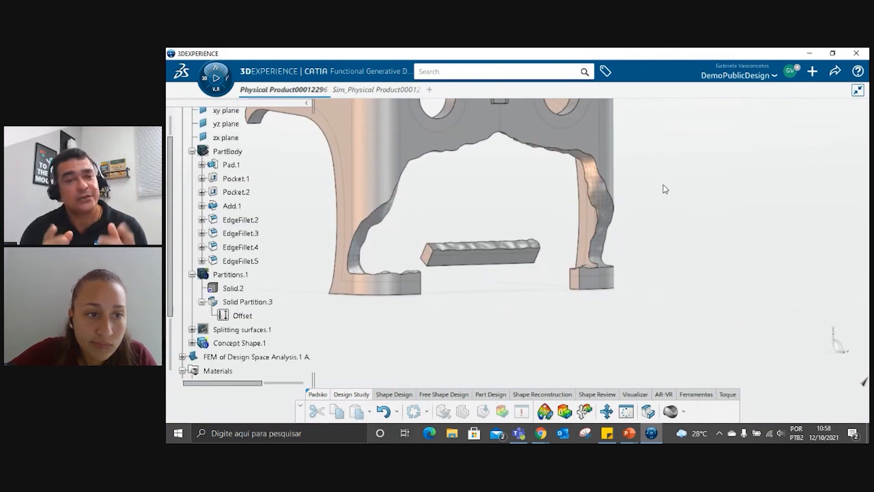
{"action": "scroll", "coordinate": [570, 221], "scroll_direction": "down", "scroll_amount": 3}
{"action": "middle_click_drag", "start_coordinate": [550, 235], "coordinate": [512, 237]}
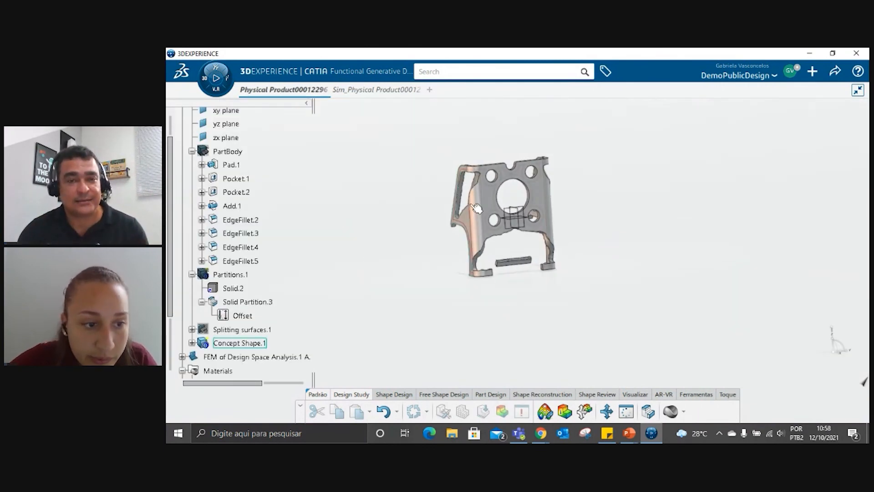
{"action": "scroll", "coordinate": [246, 262], "scroll_direction": "down", "scroll_amount": 2}
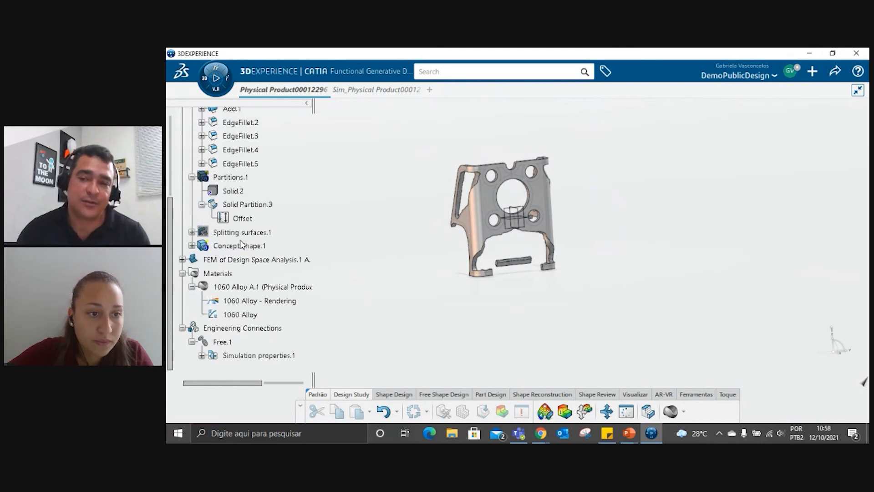
{"action": "left_click", "coordinate": [192, 178]}
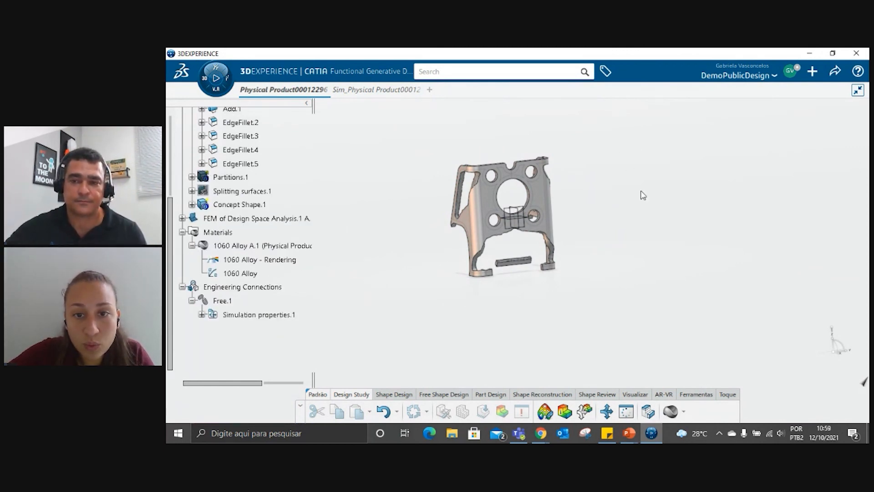
Step: Examine the concept shape up close around the lower opening, the separate bar, the feet and the side cutouts
{"action": "middle_click_drag", "start_coordinate": [501, 335], "coordinate": [448, 264], "text": "ctrl"}
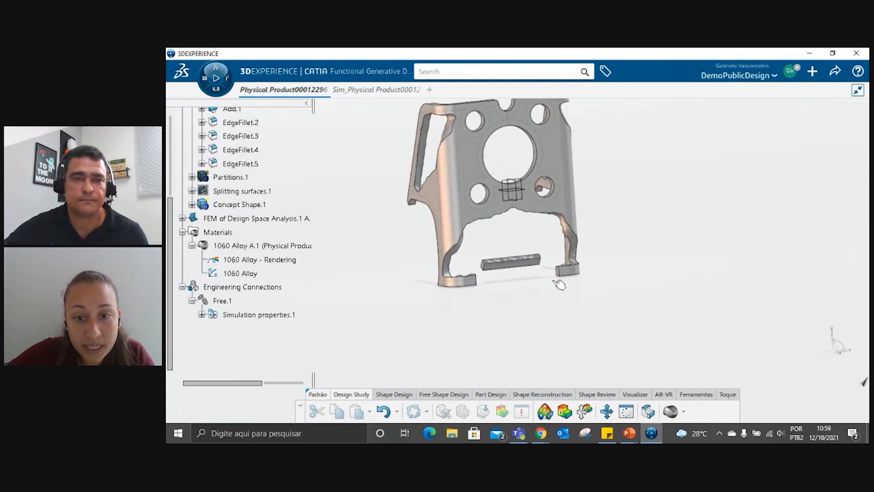
{"action": "scroll", "coordinate": [514, 261], "scroll_direction": "up", "scroll_amount": 3}
{"action": "scroll", "coordinate": [514, 261], "scroll_direction": "up", "scroll_amount": 2}
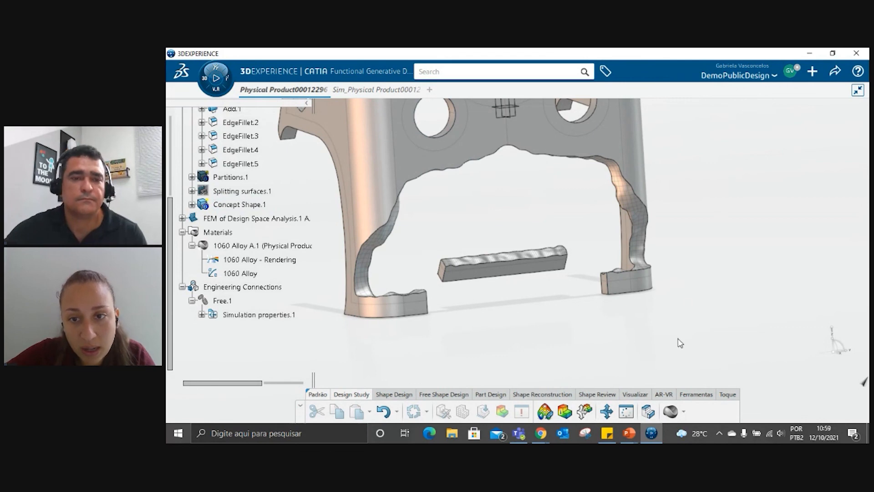
{"action": "middle_click_drag", "start_coordinate": [721, 246], "coordinate": [549, 307]}
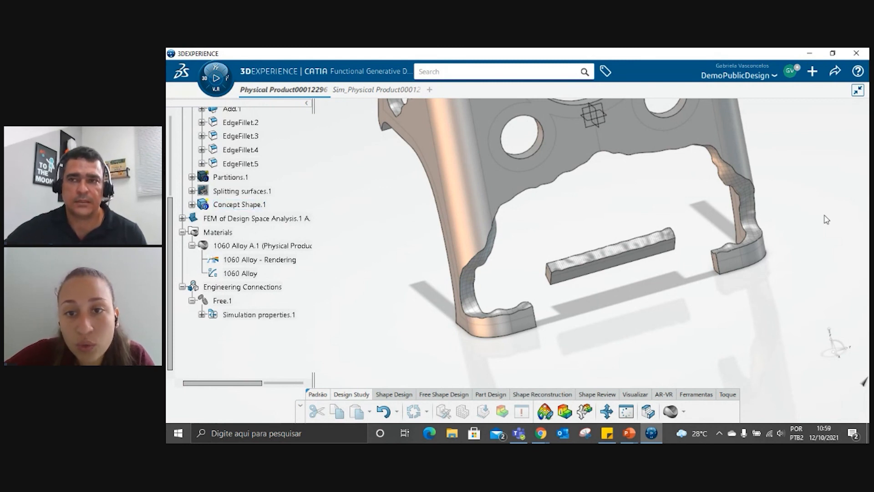
{"action": "middle_click_drag", "start_coordinate": [486, 251], "coordinate": [588, 116]}
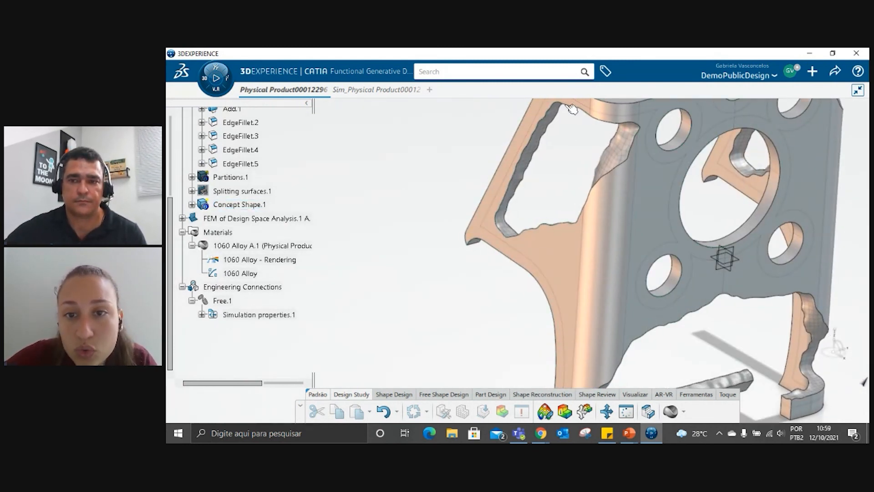
{"action": "middle_click_drag", "start_coordinate": [688, 362], "coordinate": [619, 236]}
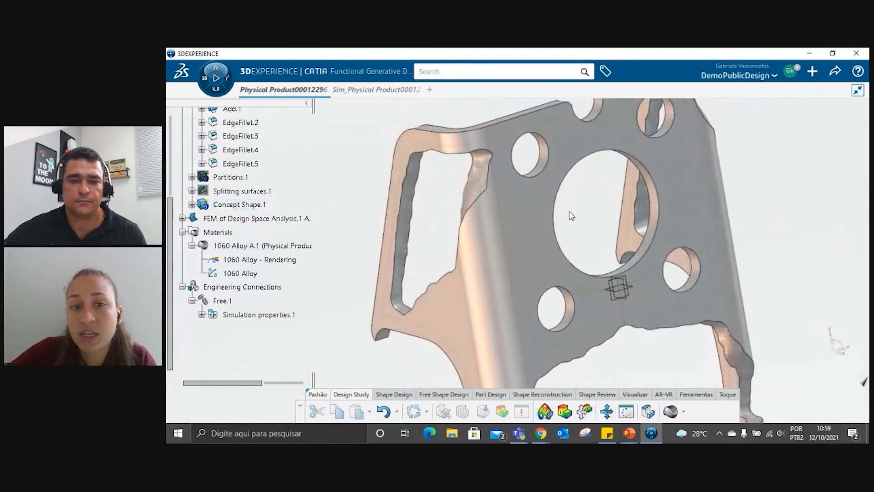
{"action": "middle_click_drag", "start_coordinate": [460, 212], "coordinate": [514, 212]}
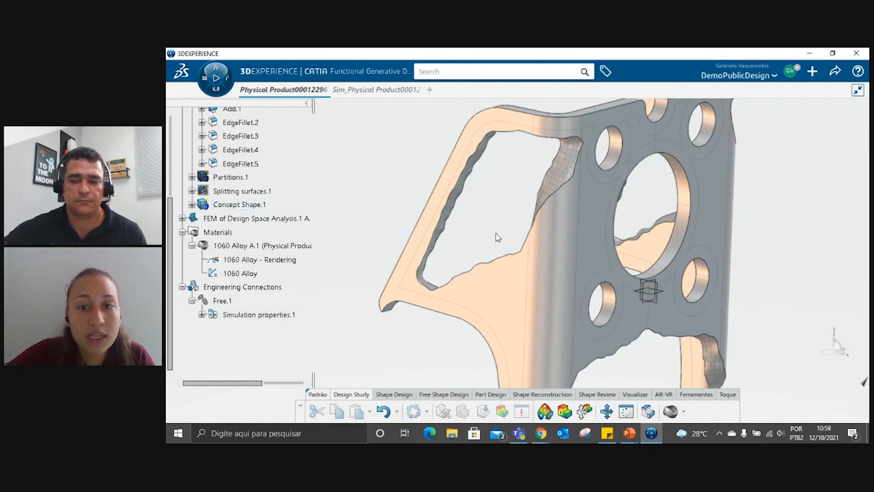
{"action": "middle_click_drag", "start_coordinate": [511, 264], "coordinate": [415, 289]}
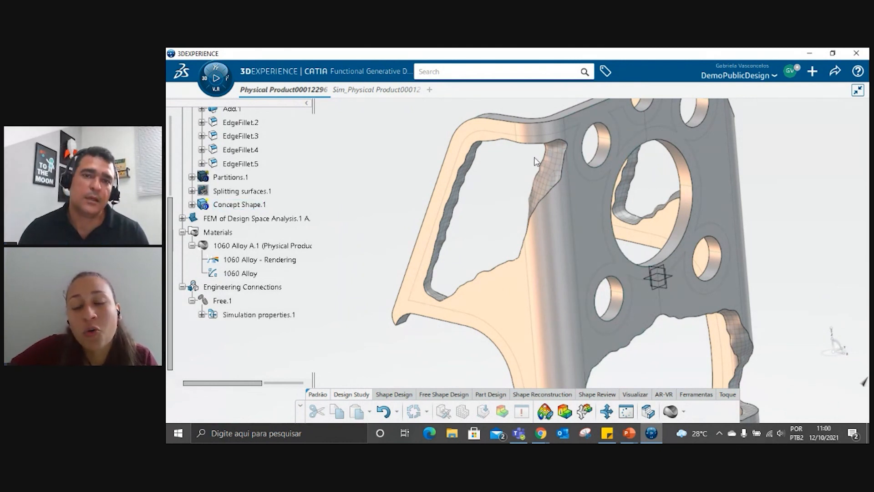
Step: Highlight Concept Shape.1 in the specification tree and review the operations it contains
{"action": "scroll", "coordinate": [231, 187], "scroll_direction": "up", "scroll_amount": 6}
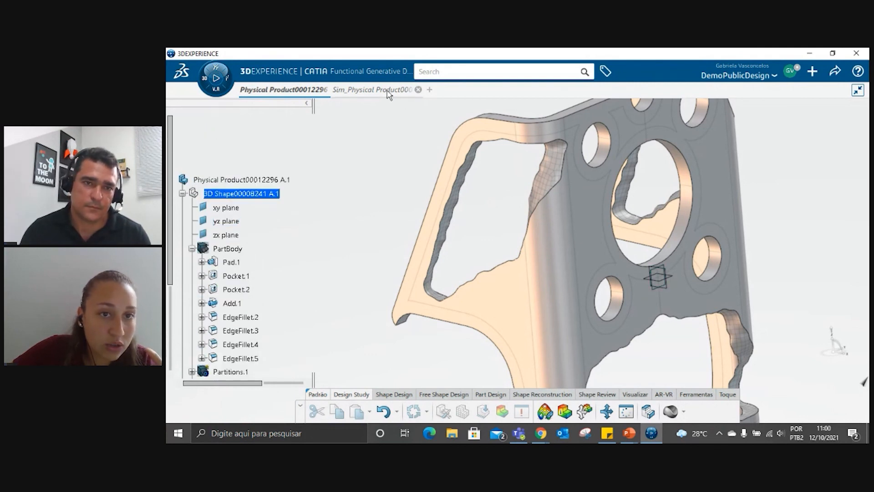
{"action": "mouse_move", "coordinate": [388, 93]}
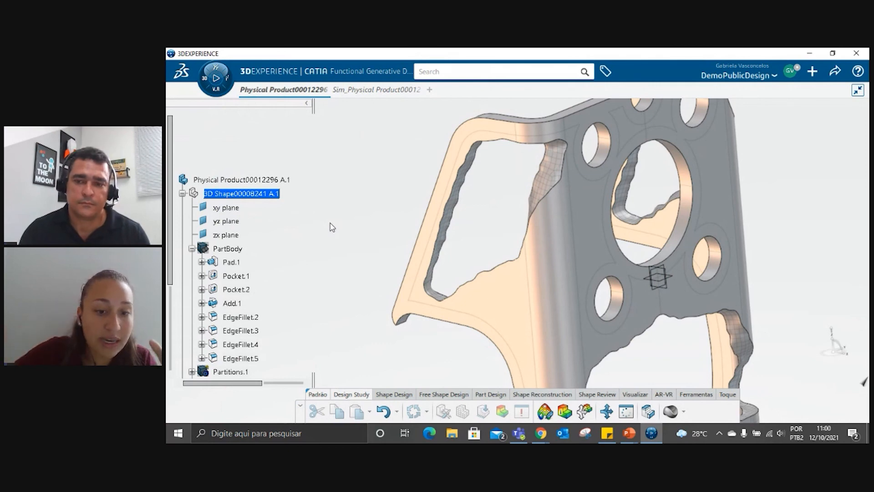
{"action": "scroll", "coordinate": [299, 269], "scroll_direction": "down", "scroll_amount": 3}
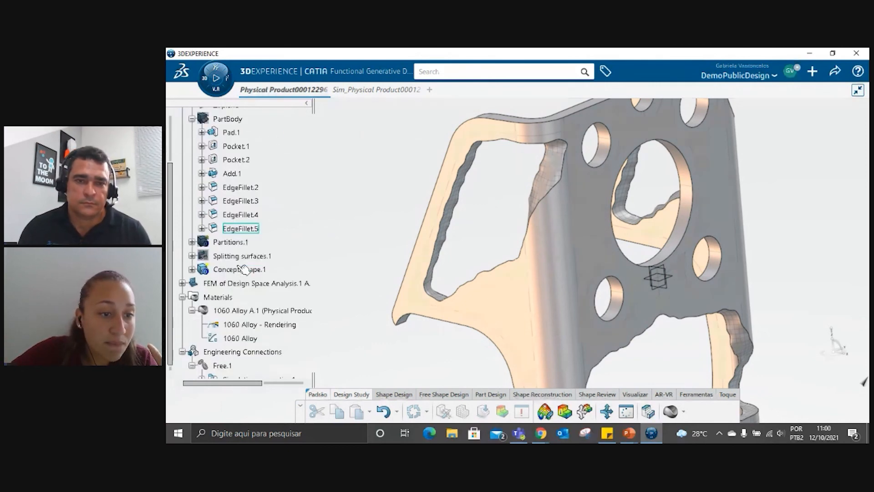
{"action": "left_click", "coordinate": [246, 270]}
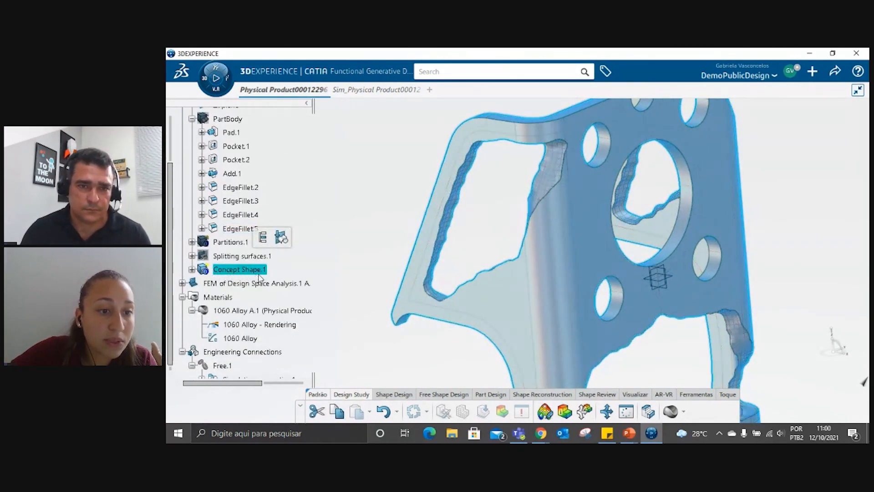
{"action": "left_click", "coordinate": [290, 273]}
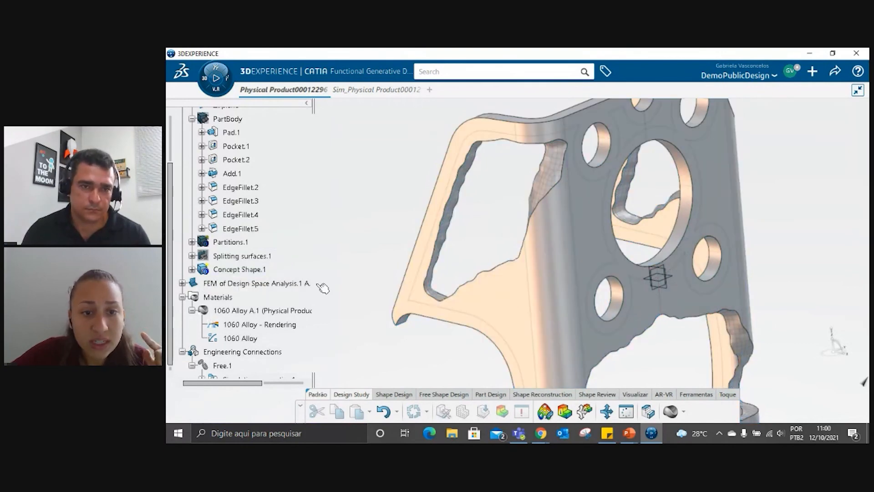
{"action": "left_click", "coordinate": [192, 270]}
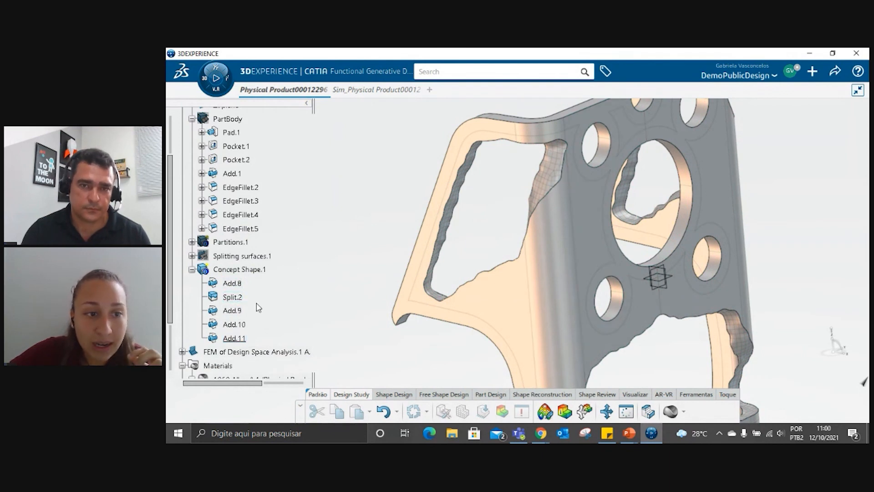
{"action": "left_click", "coordinate": [192, 270]}
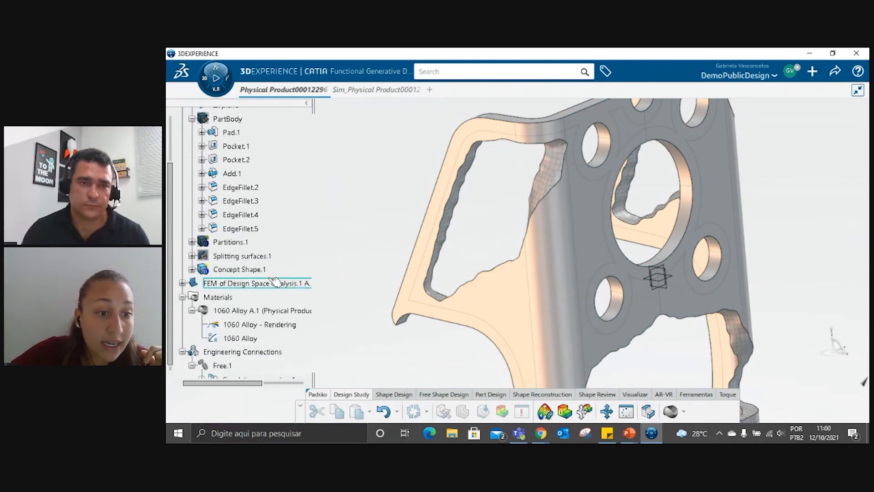
Step: Review the contents of the Design Space Analysis FEM and the simulation properties of the Free.1 engineering connection
{"action": "left_click", "coordinate": [305, 283]}
{"action": "scroll", "coordinate": [309, 284], "scroll_direction": "down", "scroll_amount": 2}
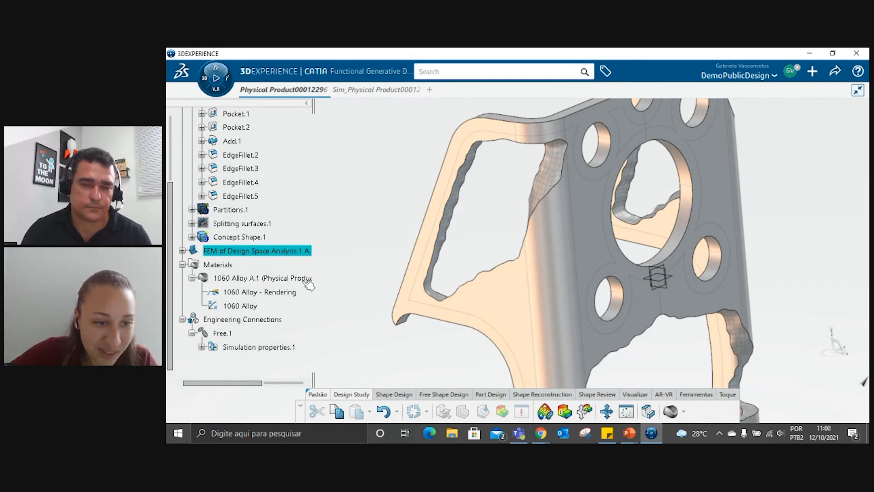
{"action": "left_click", "coordinate": [182, 251]}
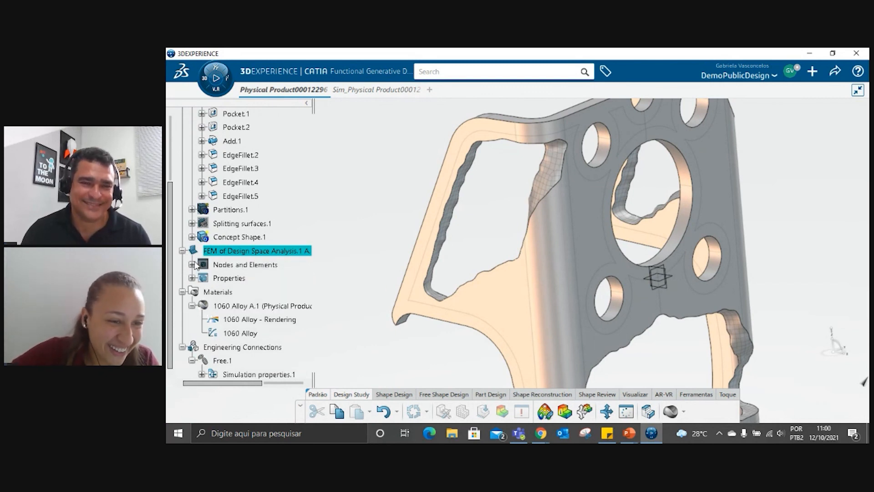
{"action": "left_click", "coordinate": [183, 251]}
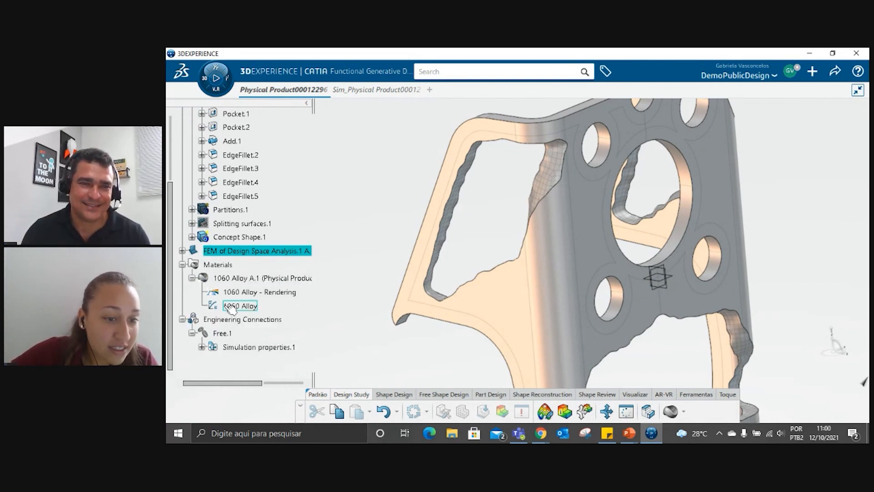
{"action": "left_click", "coordinate": [201, 347]}
{"action": "scroll", "coordinate": [265, 332], "scroll_direction": "down", "scroll_amount": 3}
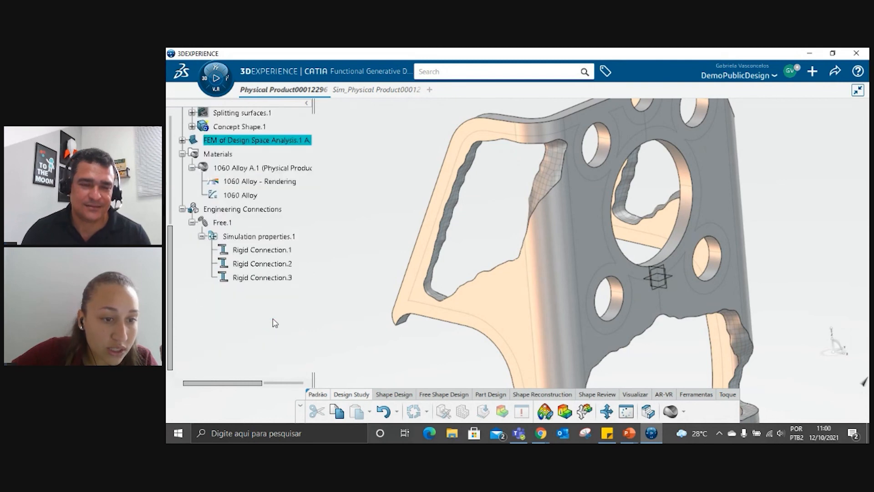
{"action": "left_click", "coordinate": [202, 238]}
Step: Show the original PartBody together with the concept shape to compare the two around the side cutout
{"action": "scroll", "coordinate": [263, 229], "scroll_direction": "up", "scroll_amount": 3}
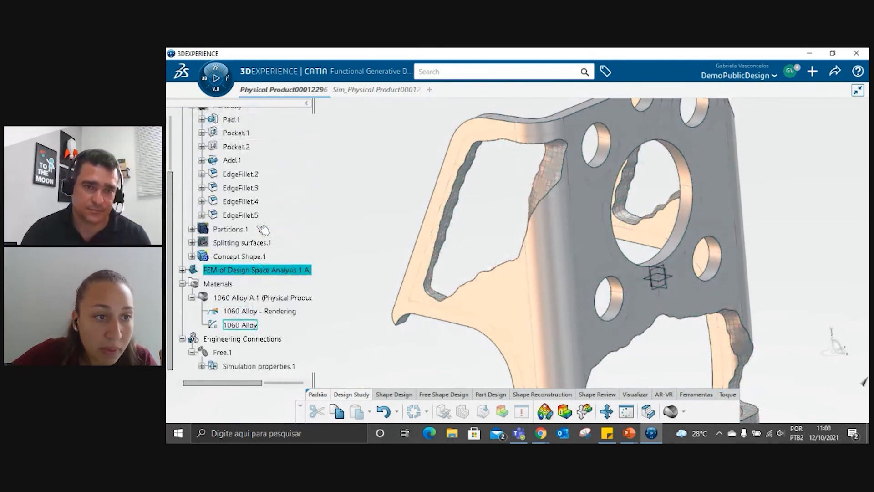
{"action": "scroll", "coordinate": [264, 229], "scroll_direction": "up", "scroll_amount": 2}
{"action": "right_click", "coordinate": [224, 170]}
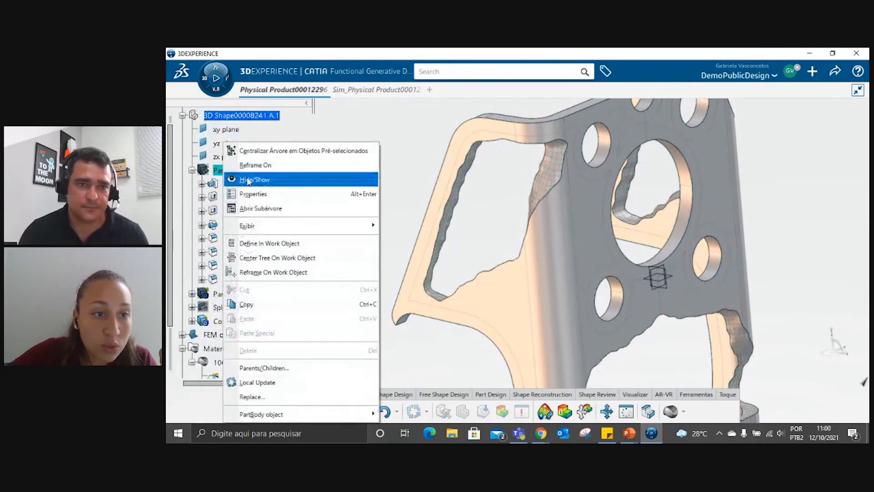
{"action": "left_click", "coordinate": [248, 181]}
{"action": "middle_click_drag", "start_coordinate": [630, 240], "coordinate": [463, 250]}
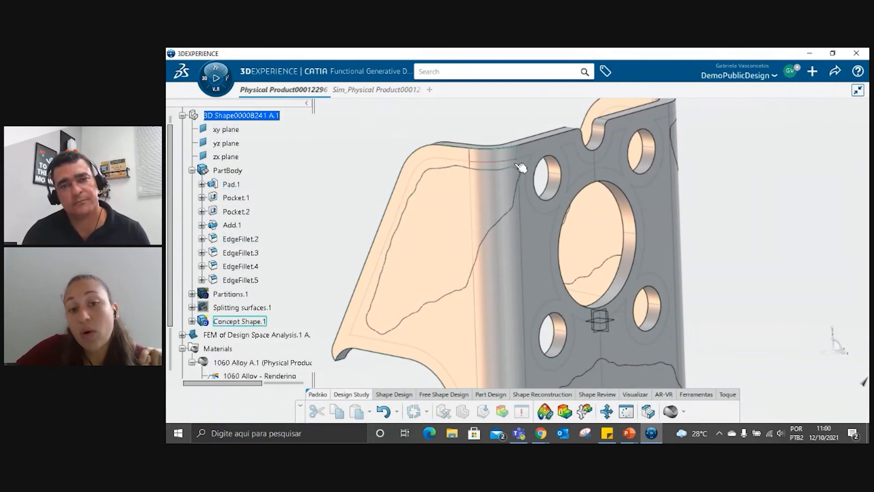
Step: Hide the PartBody and examine the meshed surface of the concept shape's side cutout up close
{"action": "right_click", "coordinate": [228, 171]}
{"action": "left_click", "coordinate": [280, 176]}
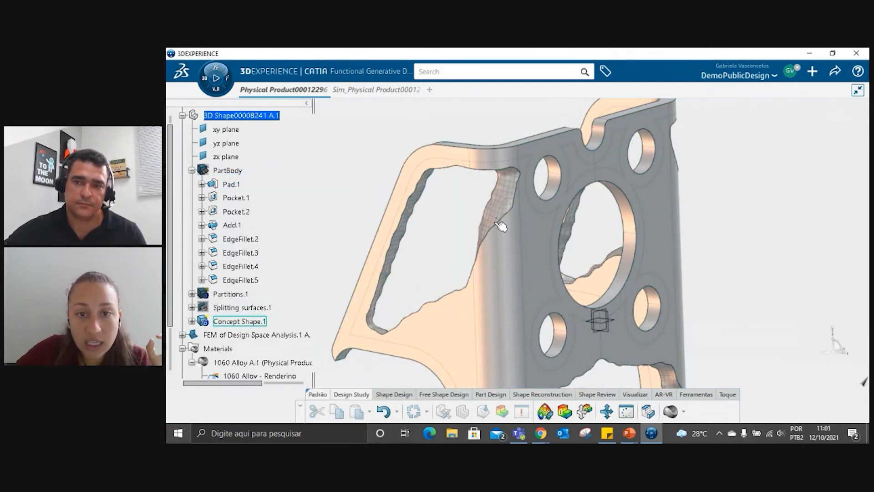
{"action": "middle_click_drag", "start_coordinate": [449, 283], "coordinate": [532, 159]}
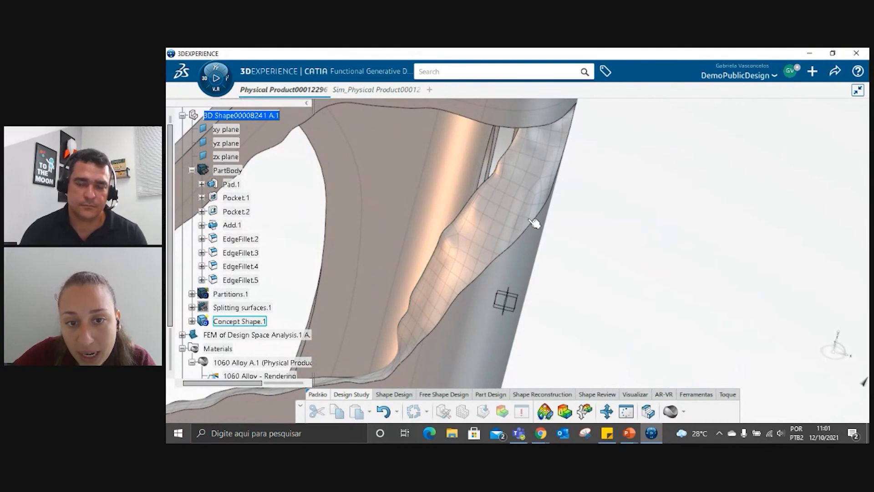
{"action": "middle_click_drag", "start_coordinate": [498, 197], "coordinate": [315, 137]}
{"action": "middle_click_drag", "start_coordinate": [335, 263], "coordinate": [515, 325]}
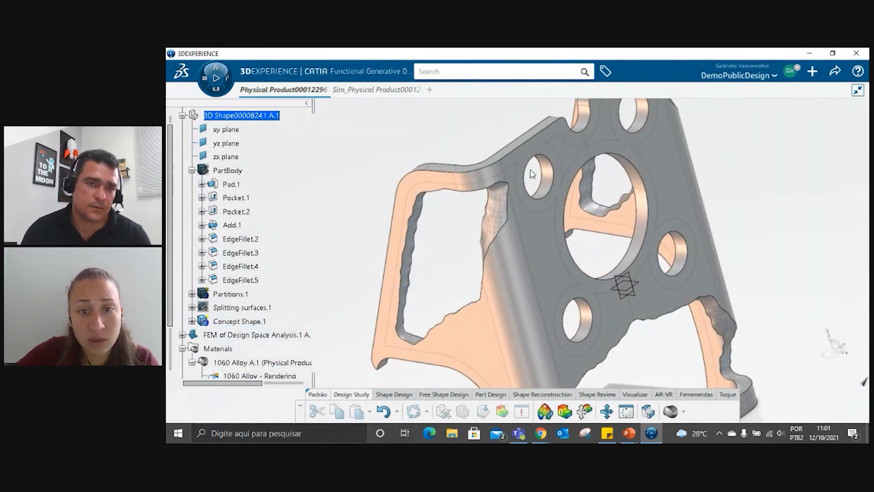
Step: Make the PartBody visible again and inspect the concept shape's outlines on the bracket's flanges and lower front face
{"action": "right_click", "coordinate": [228, 170]}
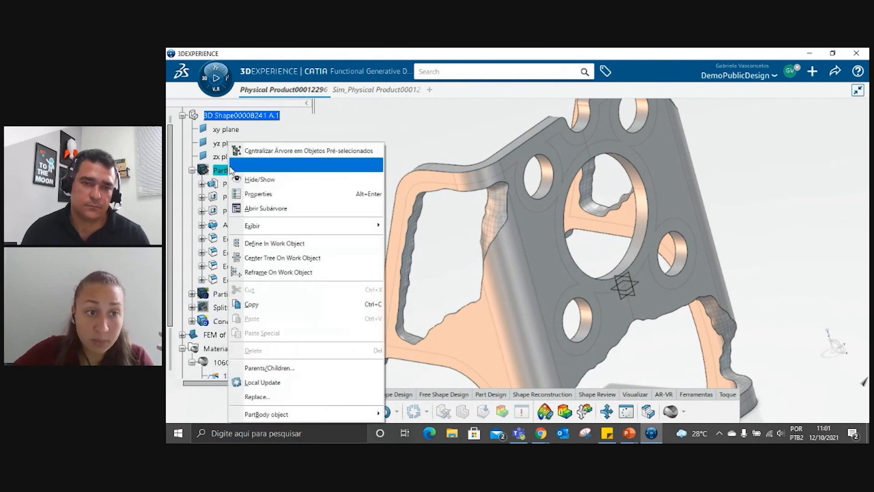
{"action": "left_click", "coordinate": [254, 177]}
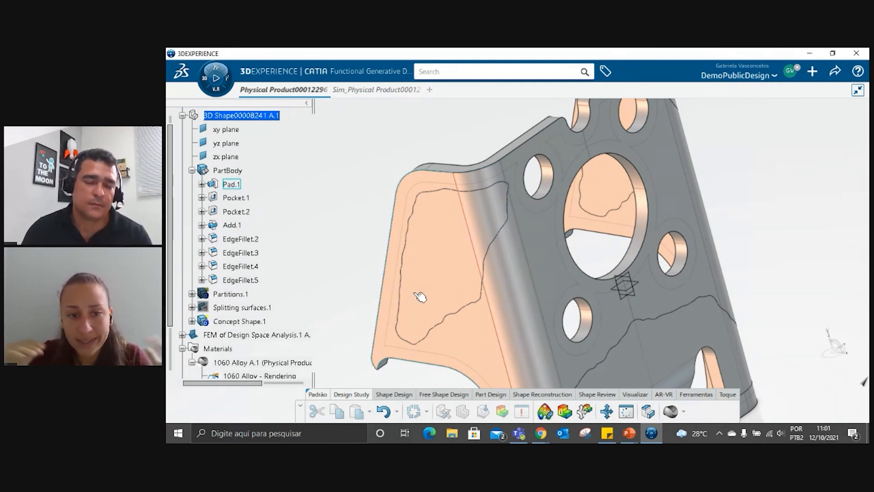
{"action": "middle_click_drag", "start_coordinate": [533, 301], "coordinate": [474, 237]}
{"action": "middle_click_drag", "start_coordinate": [550, 224], "coordinate": [322, 171]}
{"action": "middle_click_drag", "start_coordinate": [479, 205], "coordinate": [451, 286]}
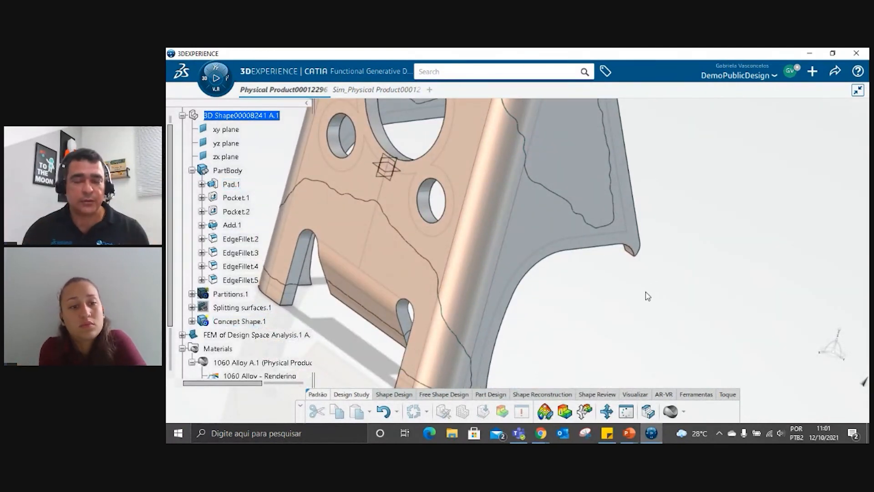
{"action": "middle_click_drag", "start_coordinate": [544, 164], "coordinate": [504, 270]}
{"action": "scroll", "coordinate": [543, 260], "scroll_direction": "down", "scroll_amount": 3}
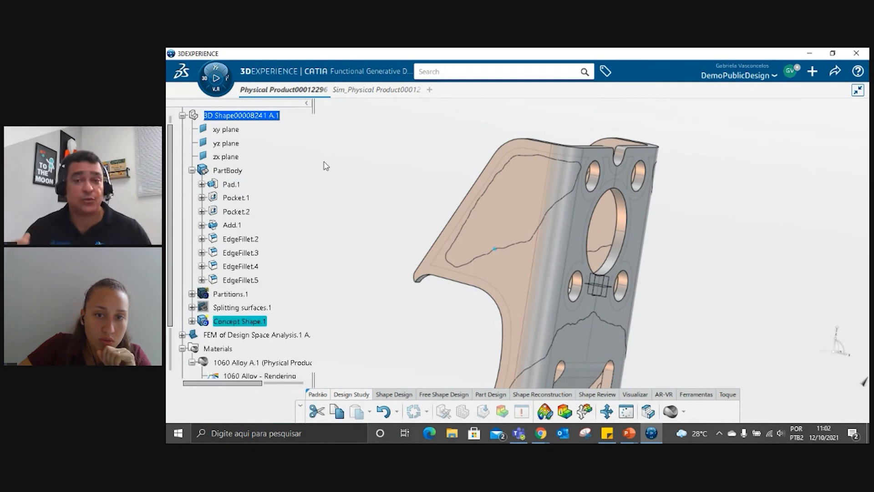
{"action": "middle_click_drag", "start_coordinate": [368, 277], "coordinate": [587, 255]}
{"action": "middle_click_drag", "start_coordinate": [557, 222], "coordinate": [705, 174]}
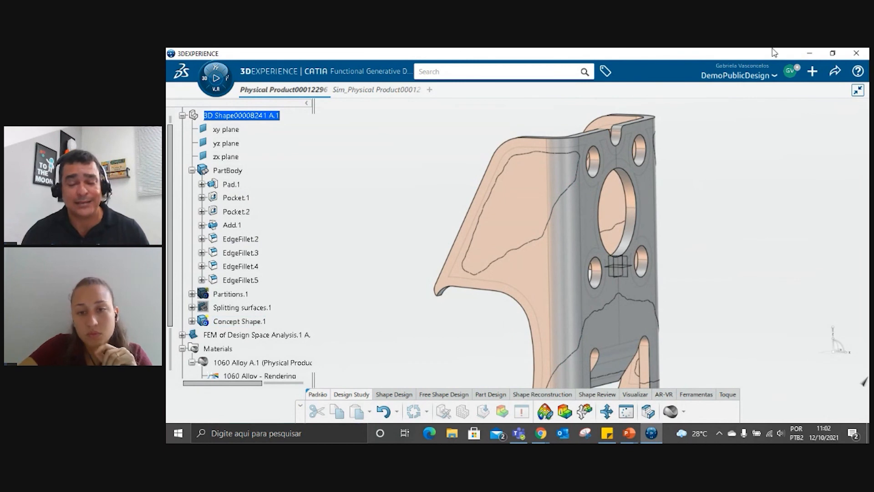
Step: Collapse the 1060 Alloy material and the Free.1 engineering connection in the specification tree
{"action": "scroll", "coordinate": [273, 319], "scroll_direction": "down", "scroll_amount": 3}
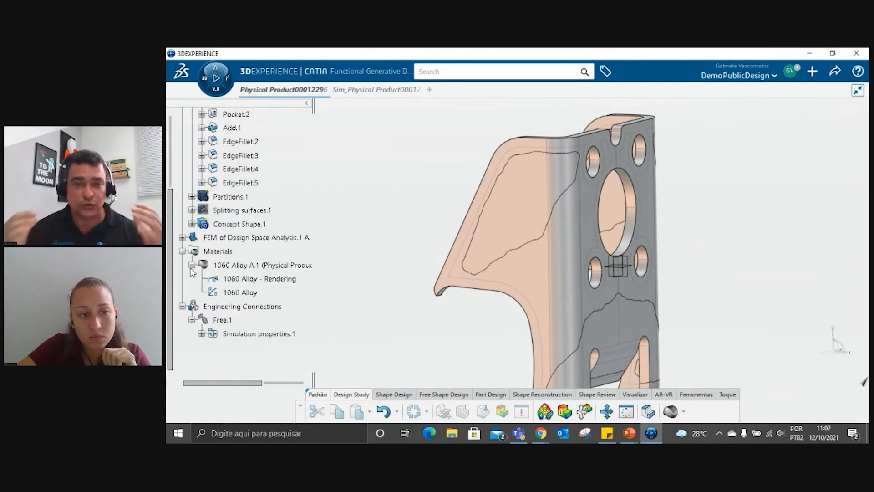
{"action": "left_click", "coordinate": [192, 265]}
{"action": "left_click", "coordinate": [192, 292]}
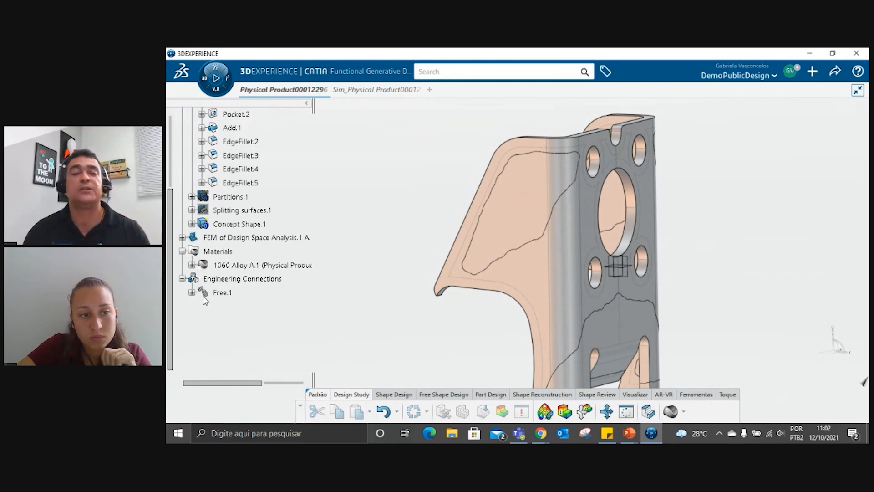
{"action": "scroll", "coordinate": [265, 326], "scroll_direction": "up", "scroll_amount": 3}
{"action": "scroll", "coordinate": [289, 328], "scroll_direction": "down", "scroll_amount": 1}
{"action": "scroll", "coordinate": [289, 326], "scroll_direction": "up", "scroll_amount": 2}
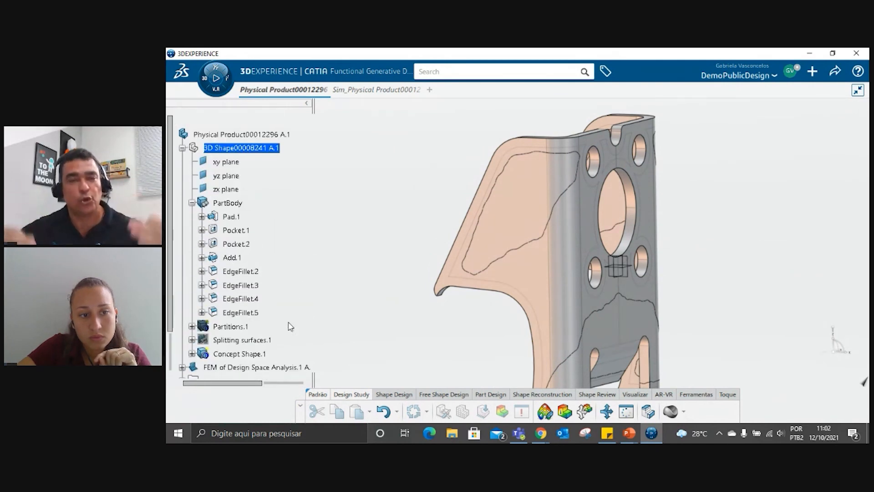
Step: Highlight Concept Shape.1 to view its extent within the original body, and clear the selection
{"action": "left_click", "coordinate": [242, 355]}
{"action": "left_click", "coordinate": [423, 359]}
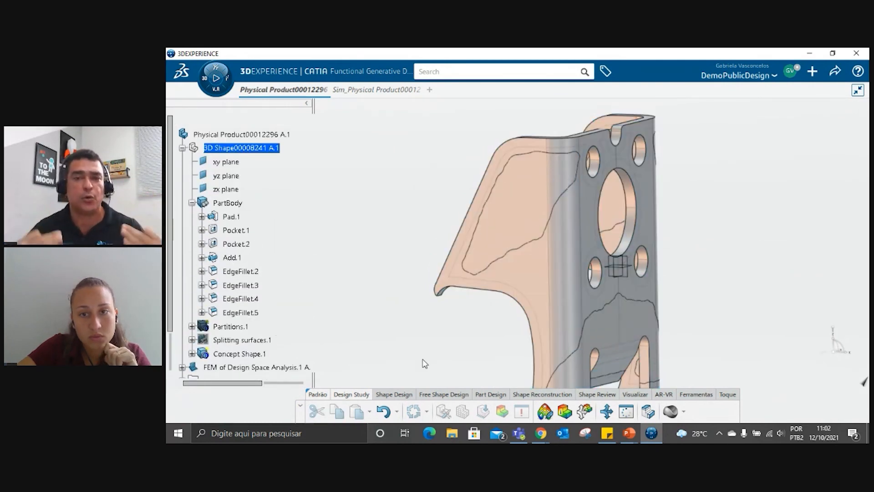
{"action": "left_click", "coordinate": [226, 357]}
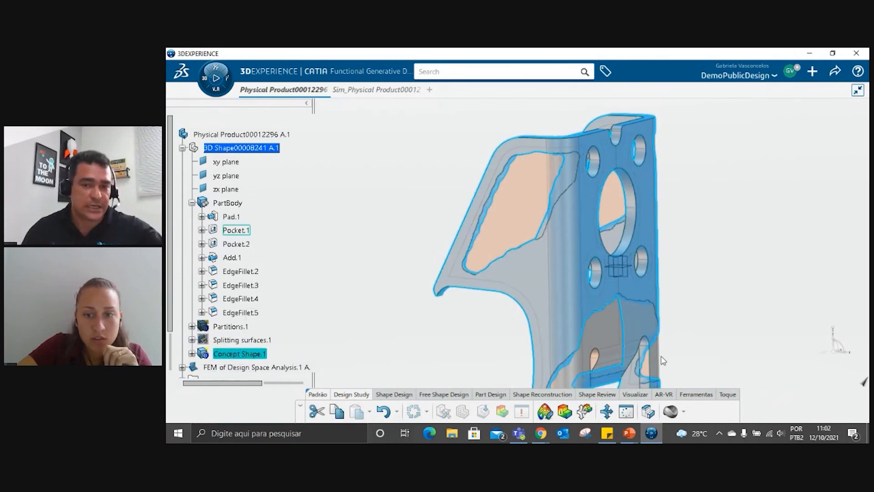
{"action": "left_click", "coordinate": [716, 272]}
{"action": "middle_click_drag", "start_coordinate": [457, 307], "coordinate": [546, 292]}
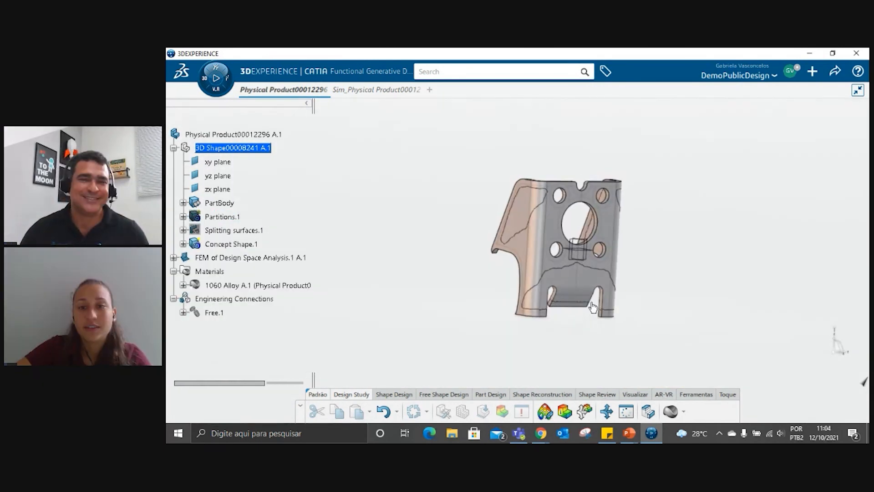
{"action": "middle_click_drag", "start_coordinate": [593, 308], "coordinate": [765, 221]}
{"action": "middle_click_drag", "start_coordinate": [541, 250], "coordinate": [318, 294]}
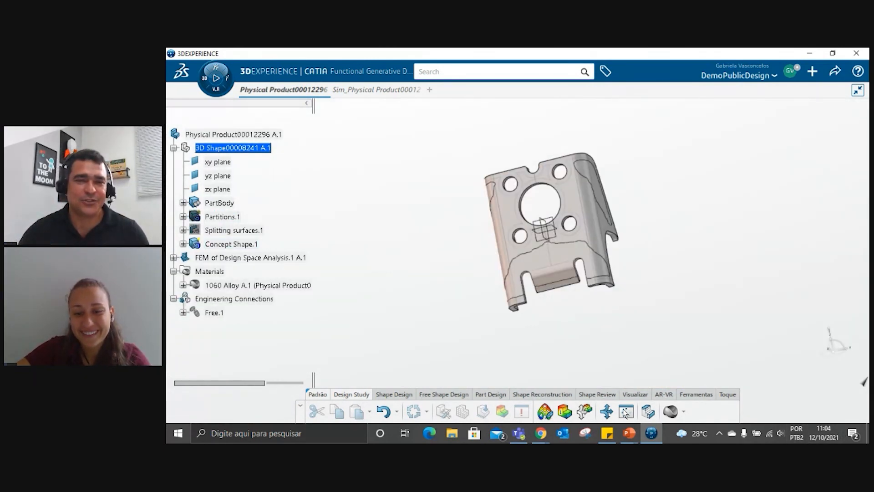